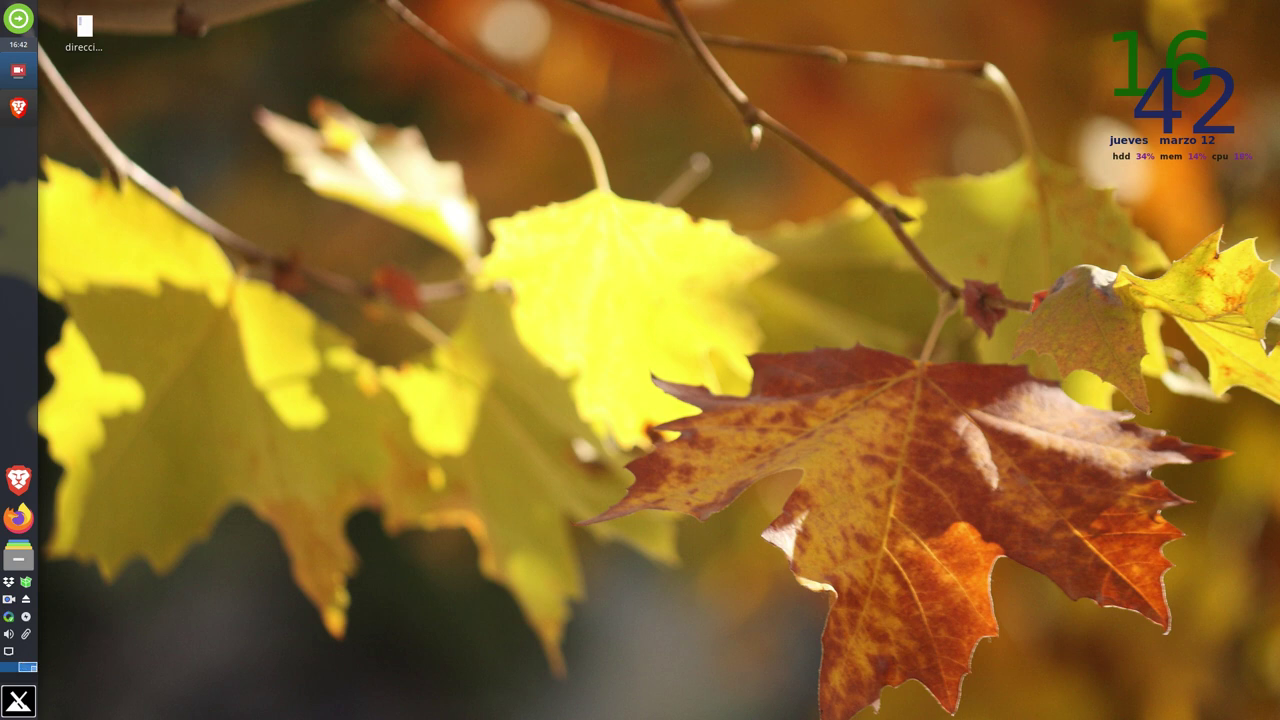
Step: Bring up the browser on the other workspace, fit its window to the screen and look over the tessellation fabric art image results
key(ctrl+alt+Left)
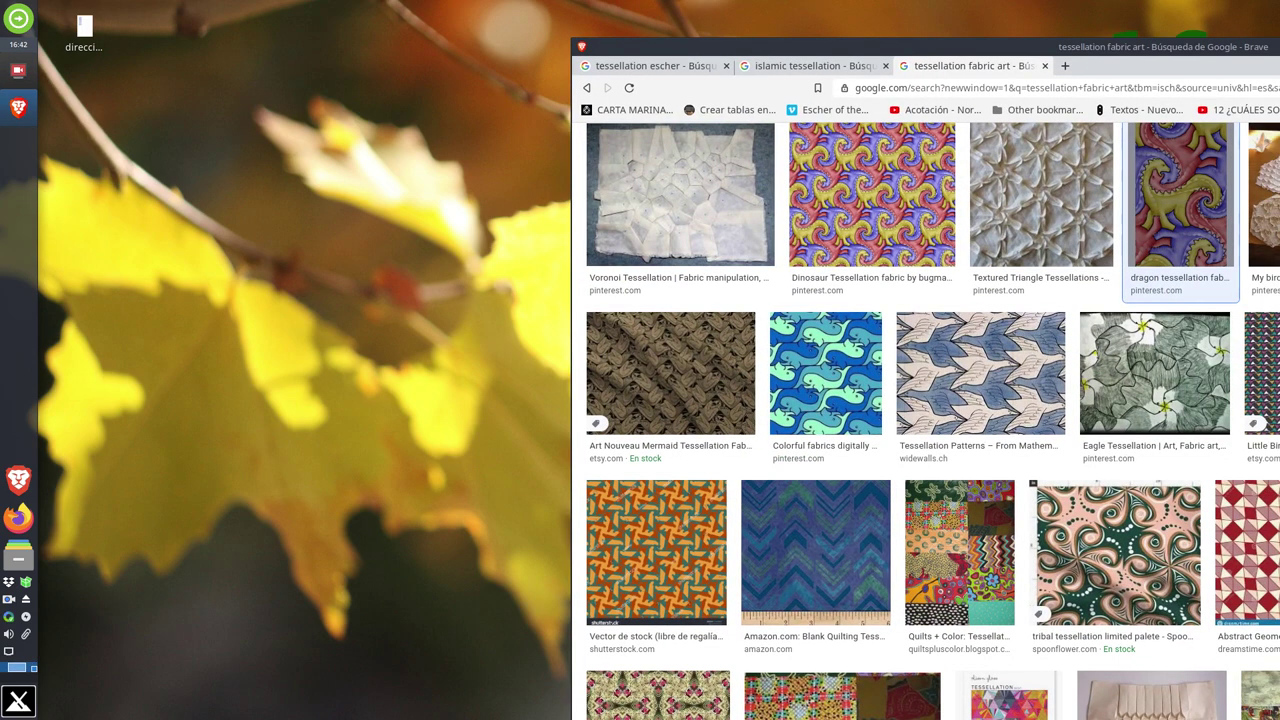
drag(1187, 51, 730, 12)
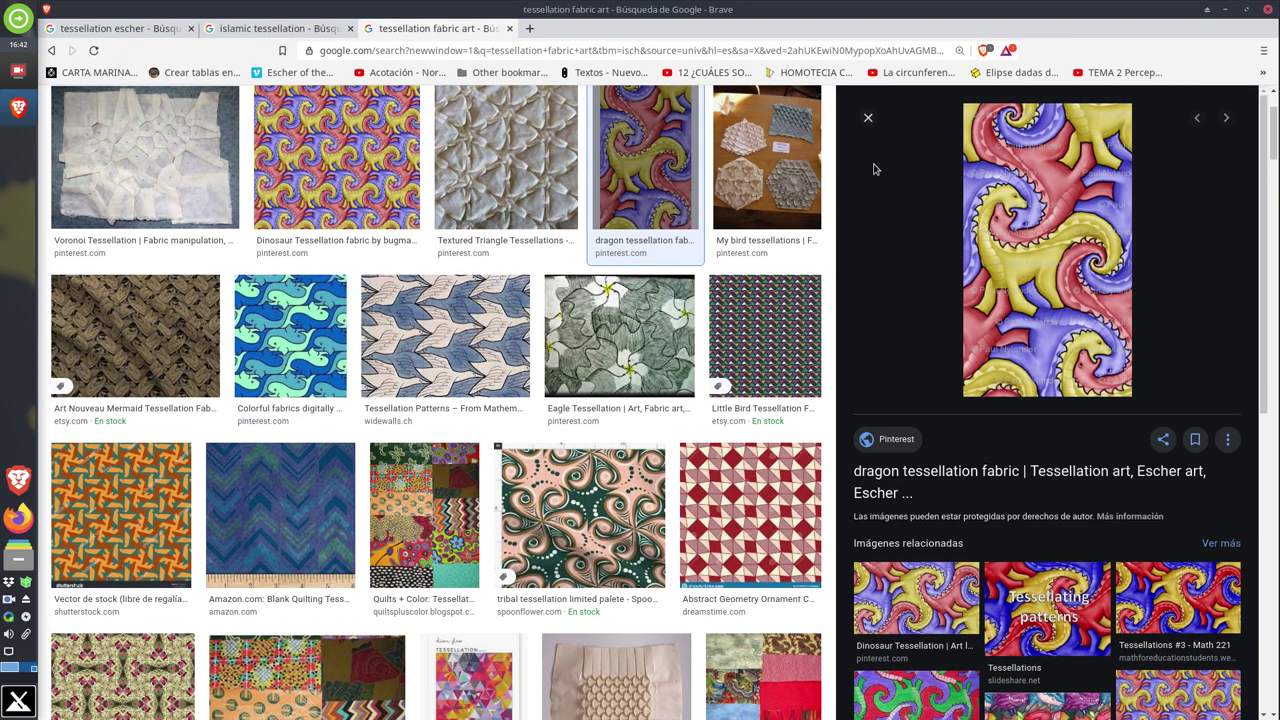
scroll(634, 332, up, 2)
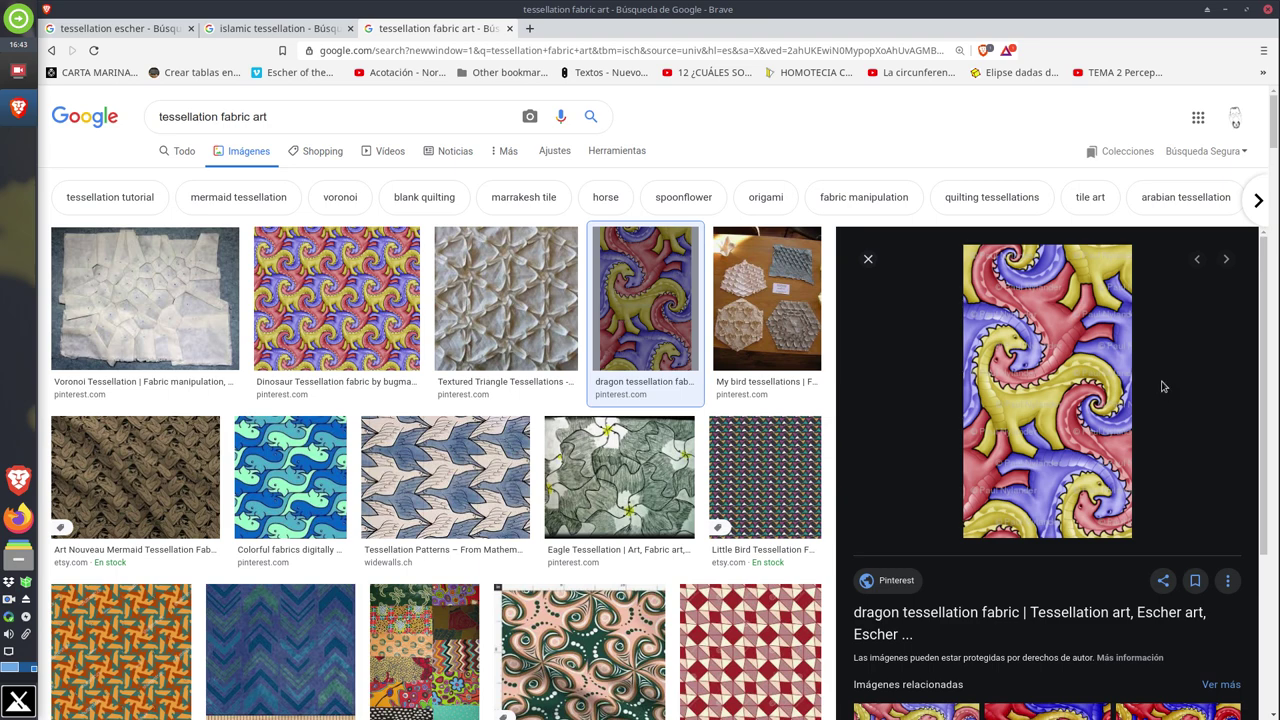
Step: Preview several Escher tessellation images, including the Catawiki fish and birds, the NGV patterns and the blue-and-pink ray fish drawing
click(114, 29)
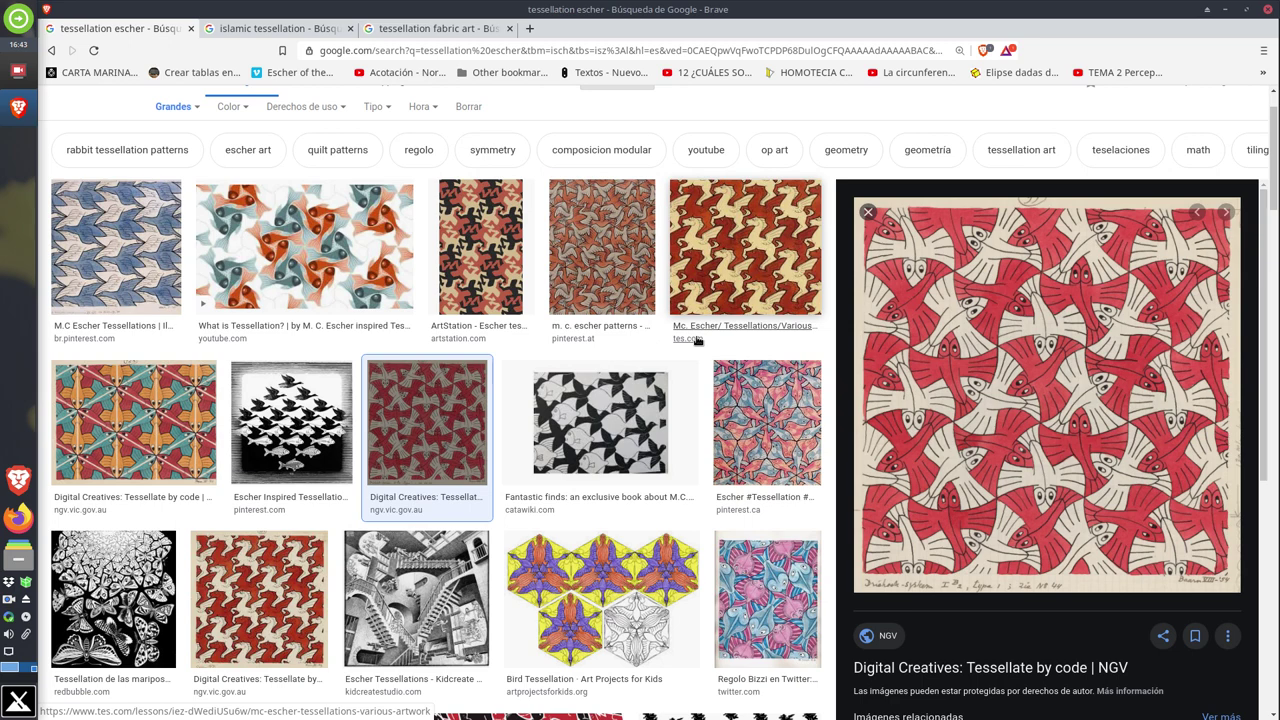
click(615, 436)
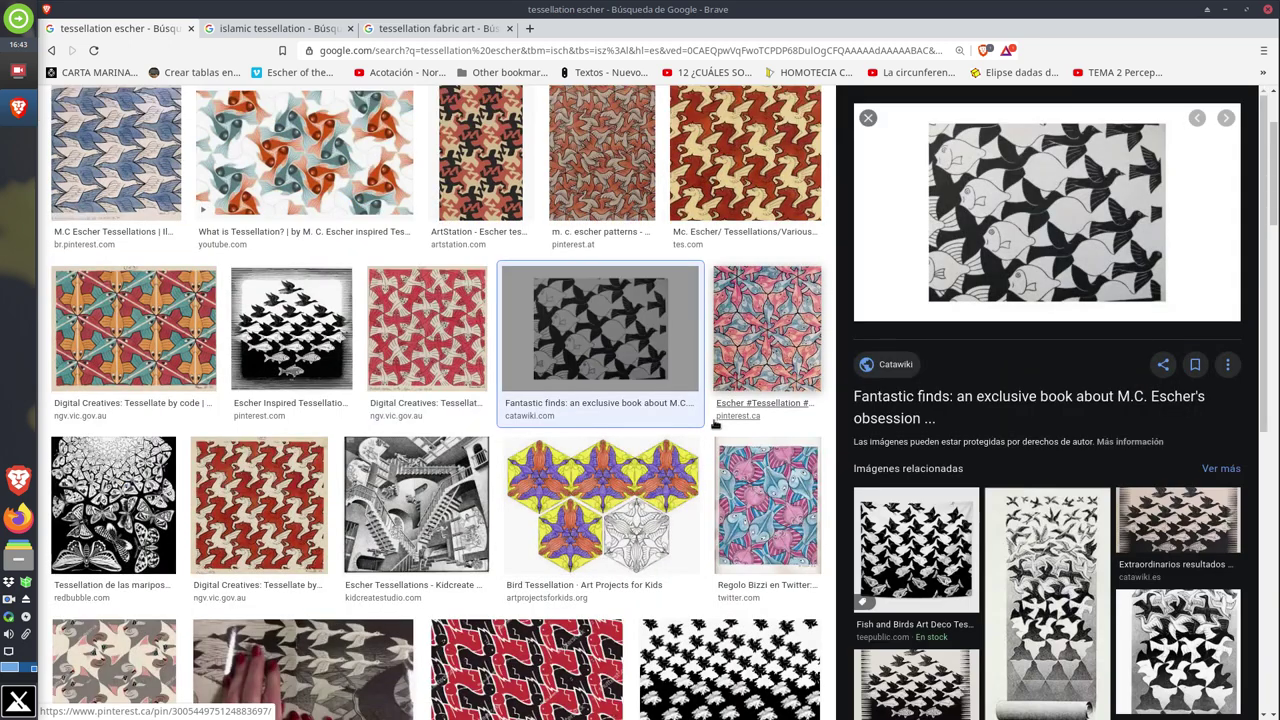
click(760, 345)
click(410, 345)
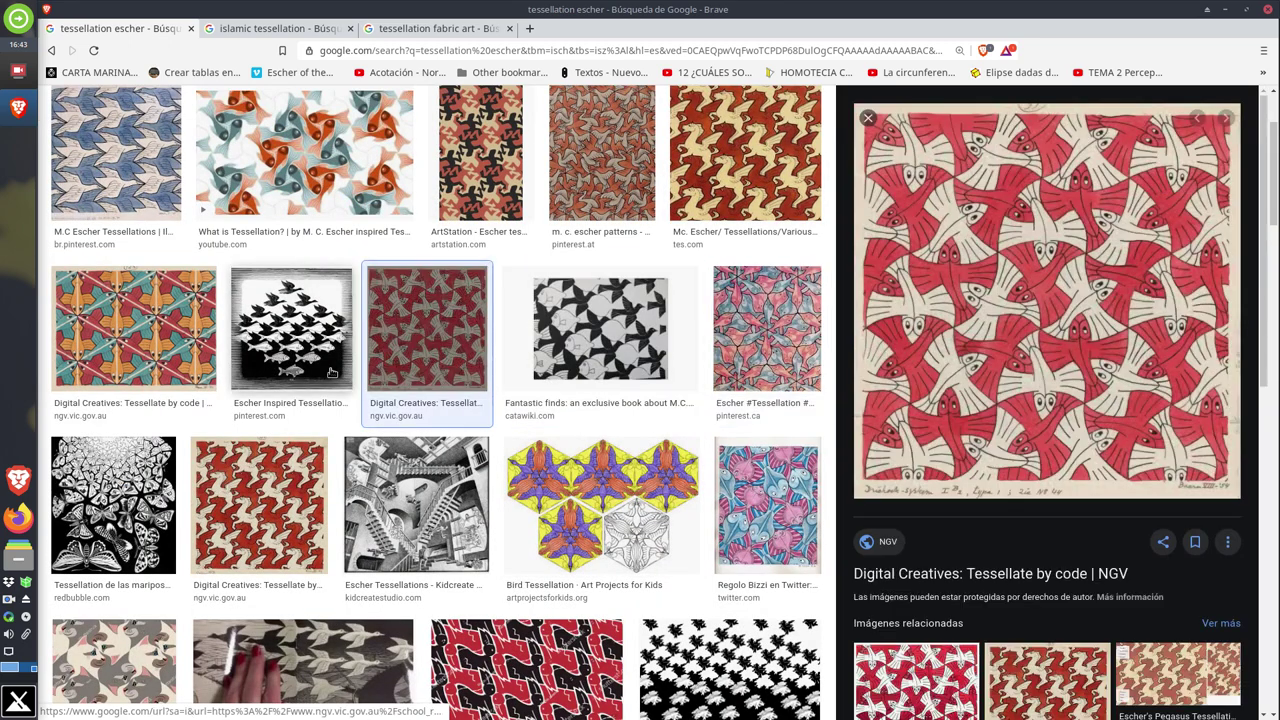
click(134, 330)
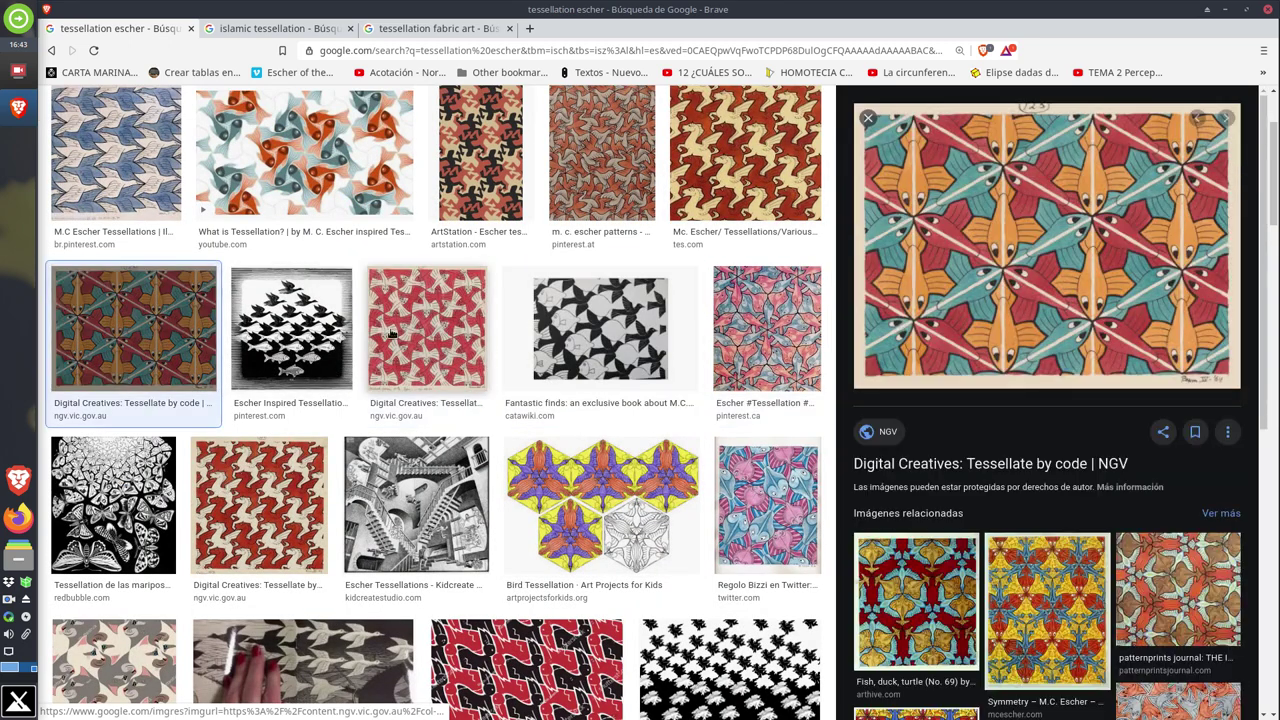
click(255, 523)
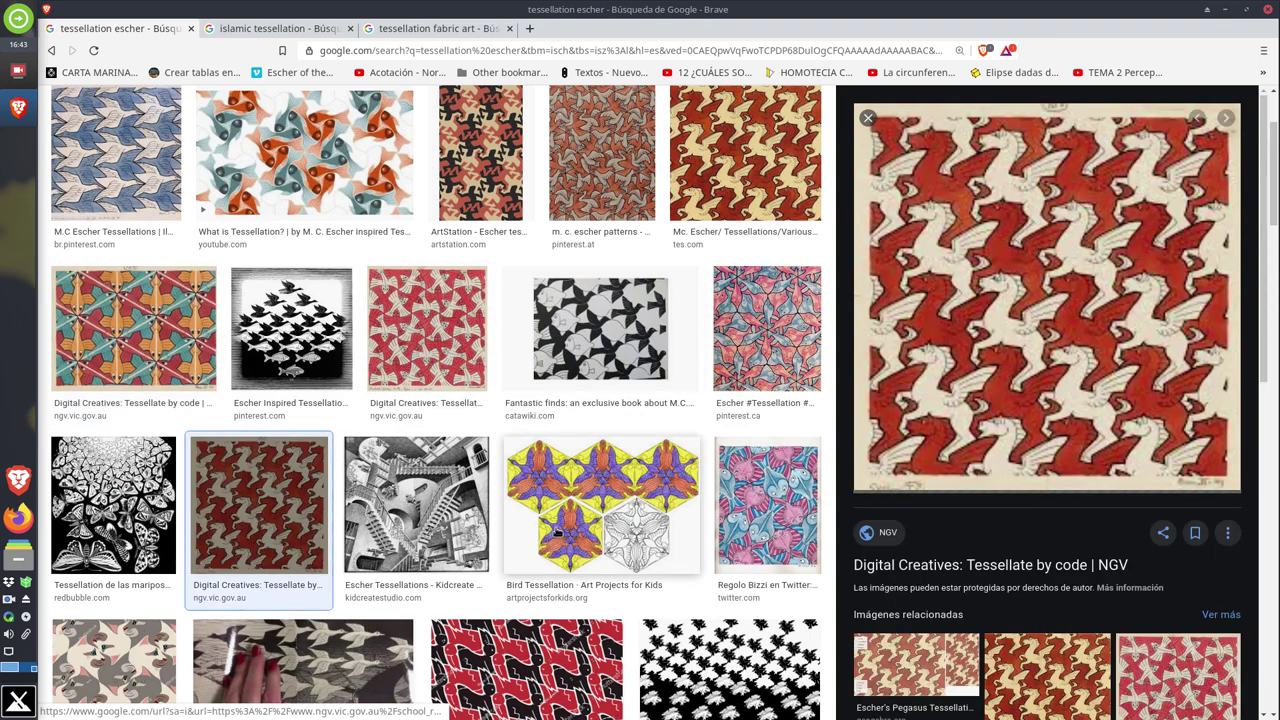
click(787, 520)
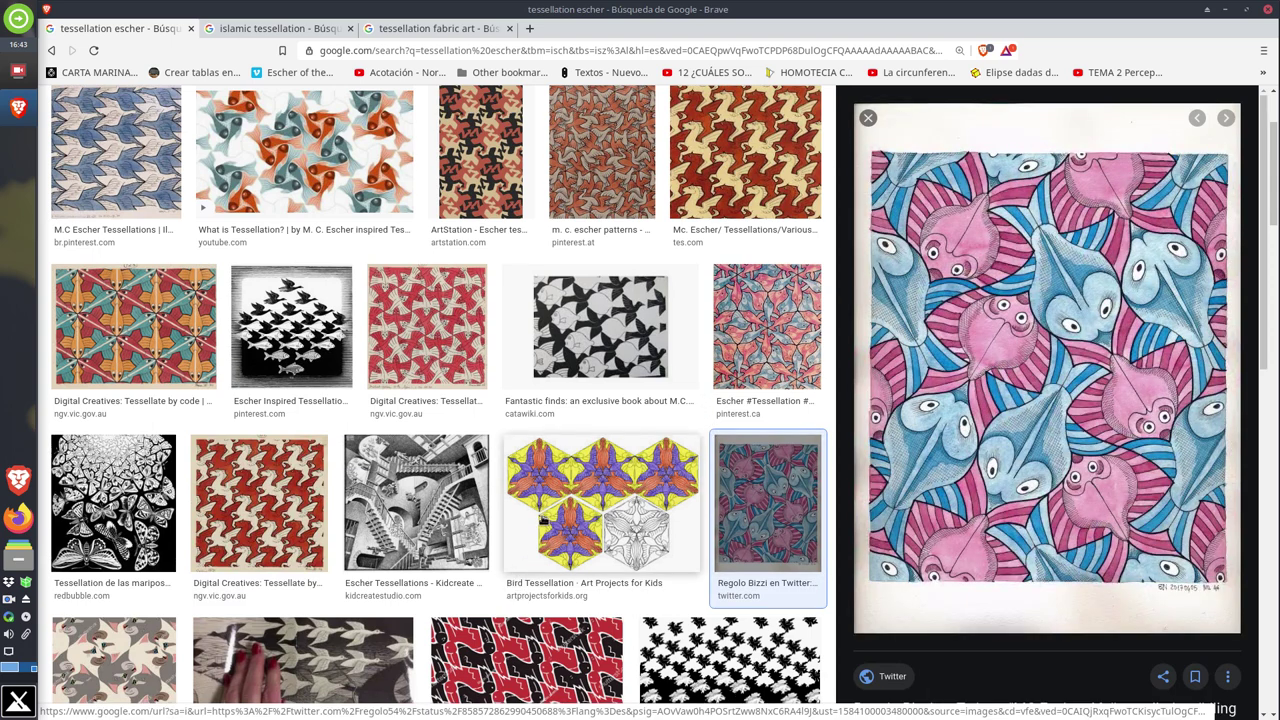
Step: Preview the Shutterstock hare tessellation and the ArtStation three-colour Escher tessellation among the image results
scroll(544, 519, down, 2)
click(553, 546)
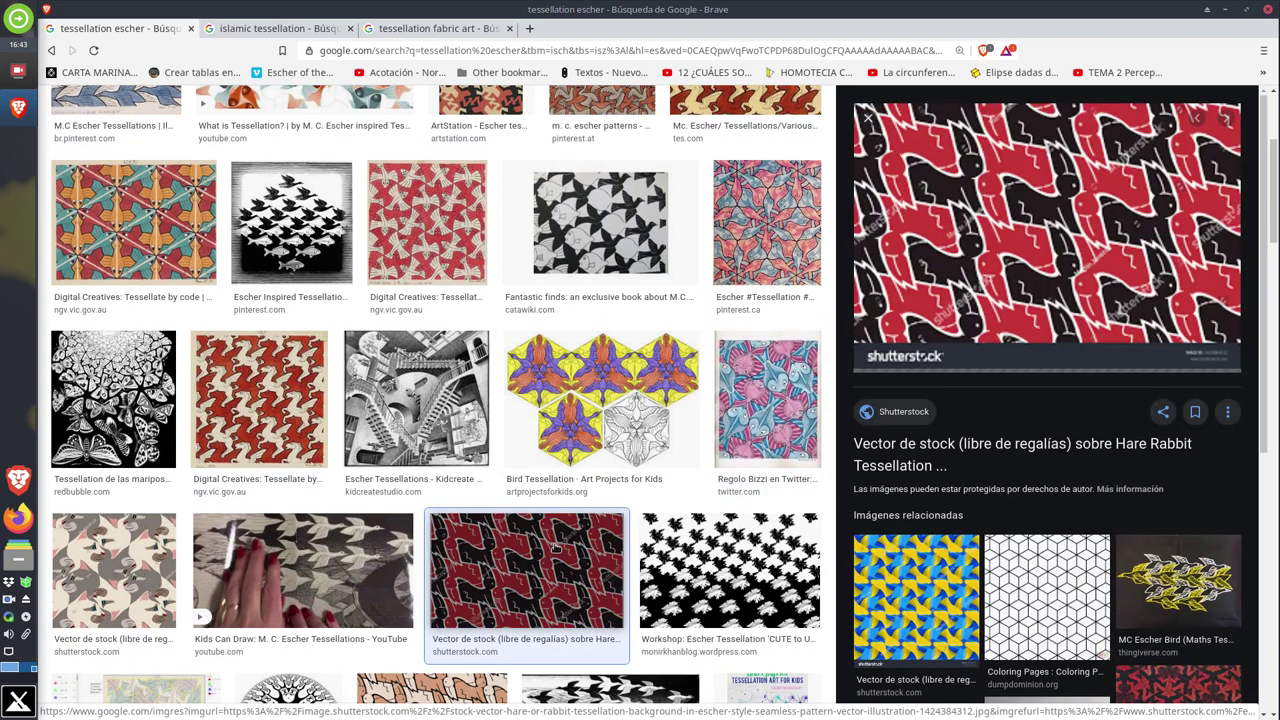
scroll(555, 546, up, 3)
click(485, 282)
scroll(485, 282, down, 2)
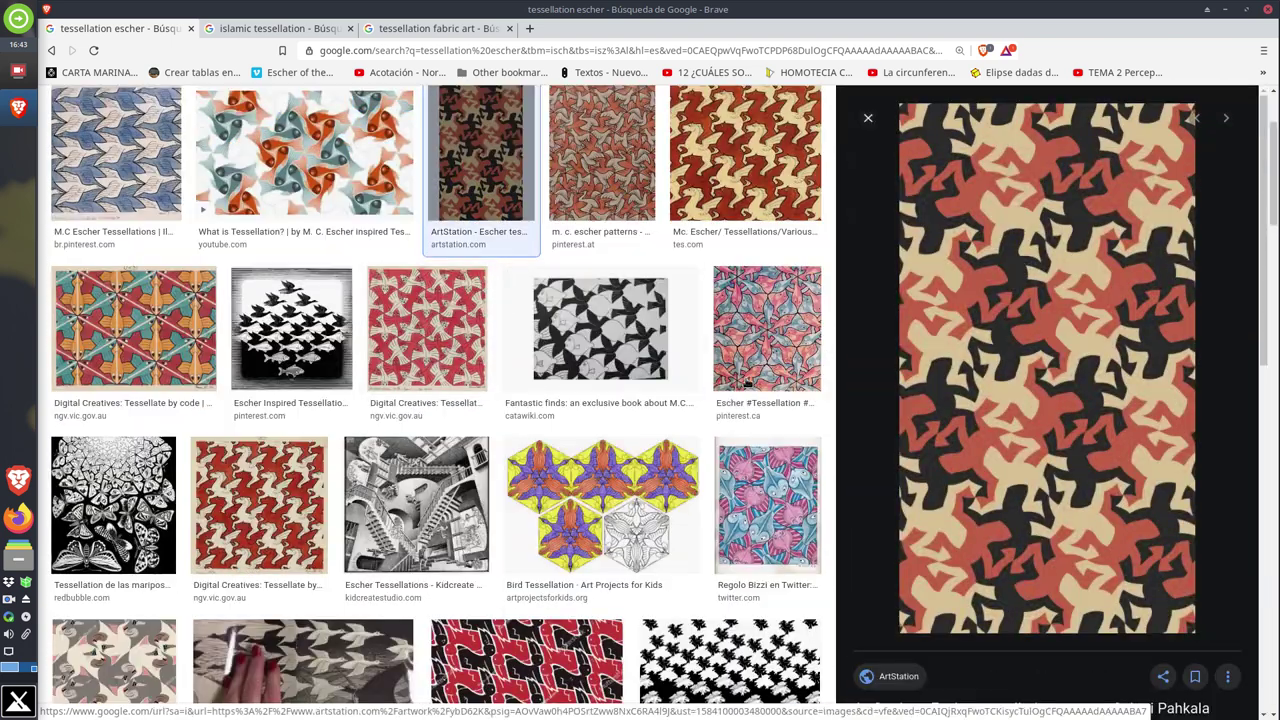
scroll(778, 366, up, 3)
scroll(778, 366, down, 3)
scroll(778, 370, up, 1)
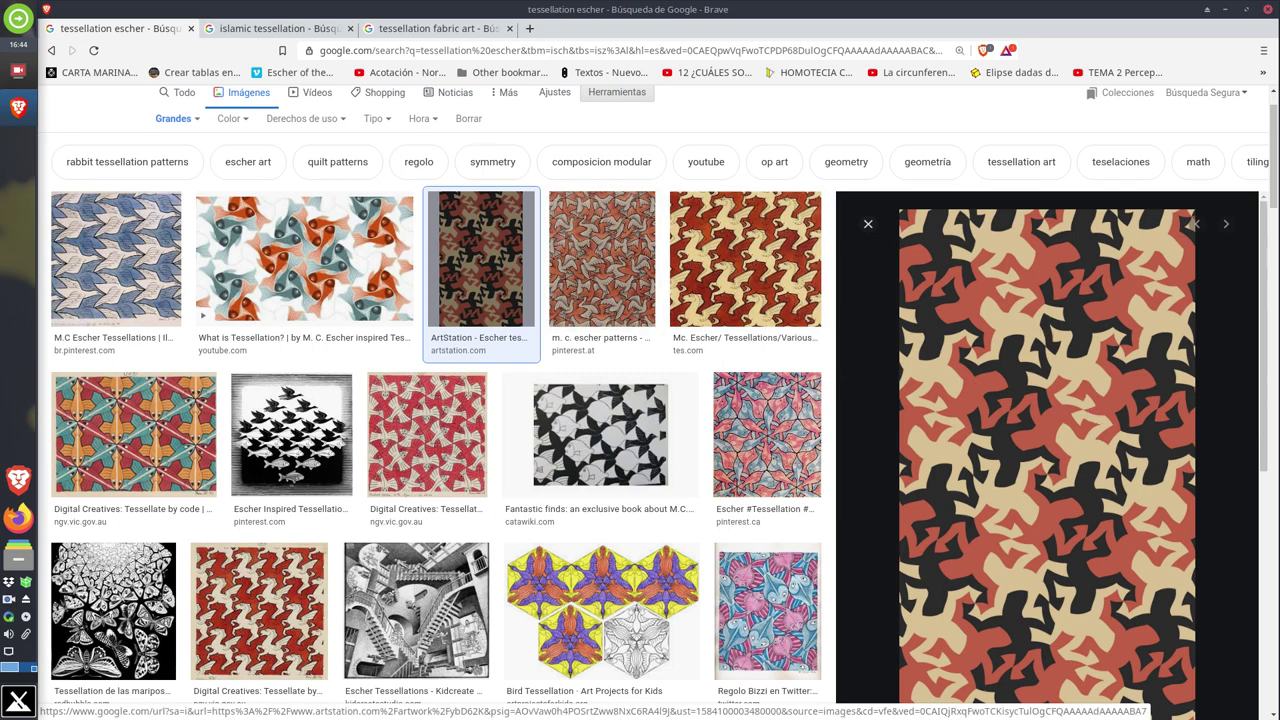
Step: Examine the Islamic tessellation image results and the related images of the Islamic Tilings picture
click(265, 30)
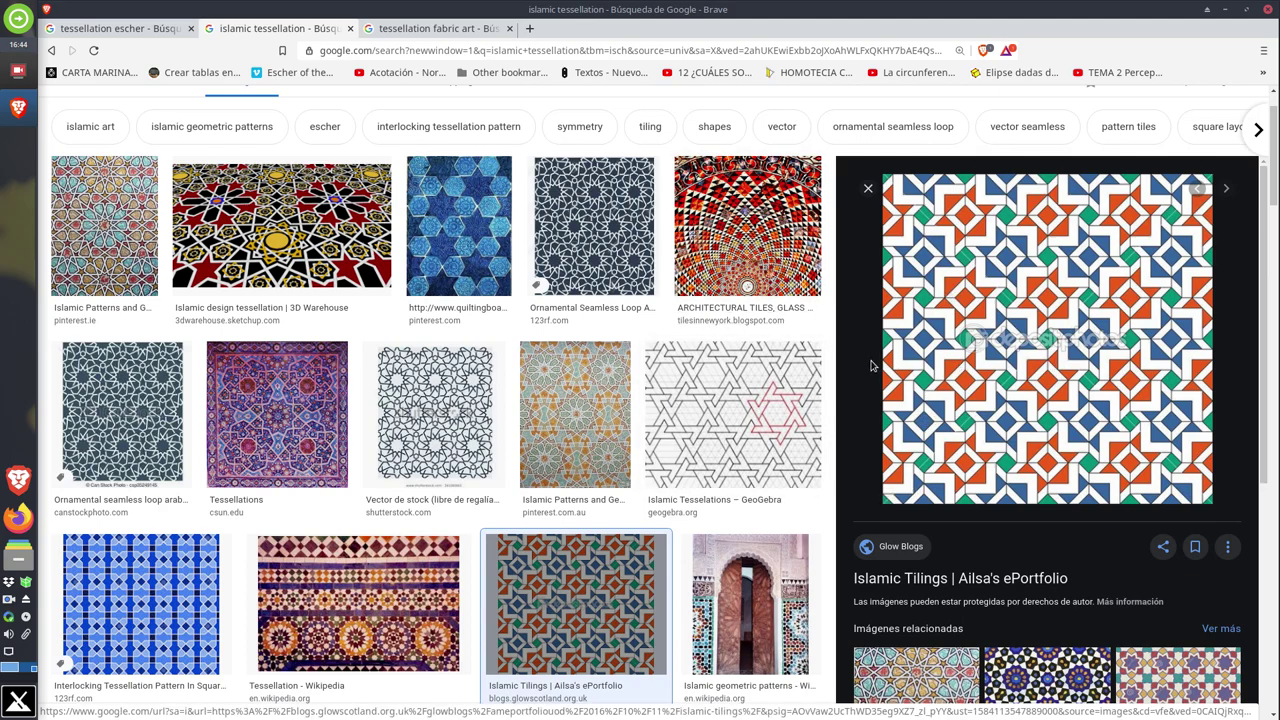
scroll(740, 372, down, 3)
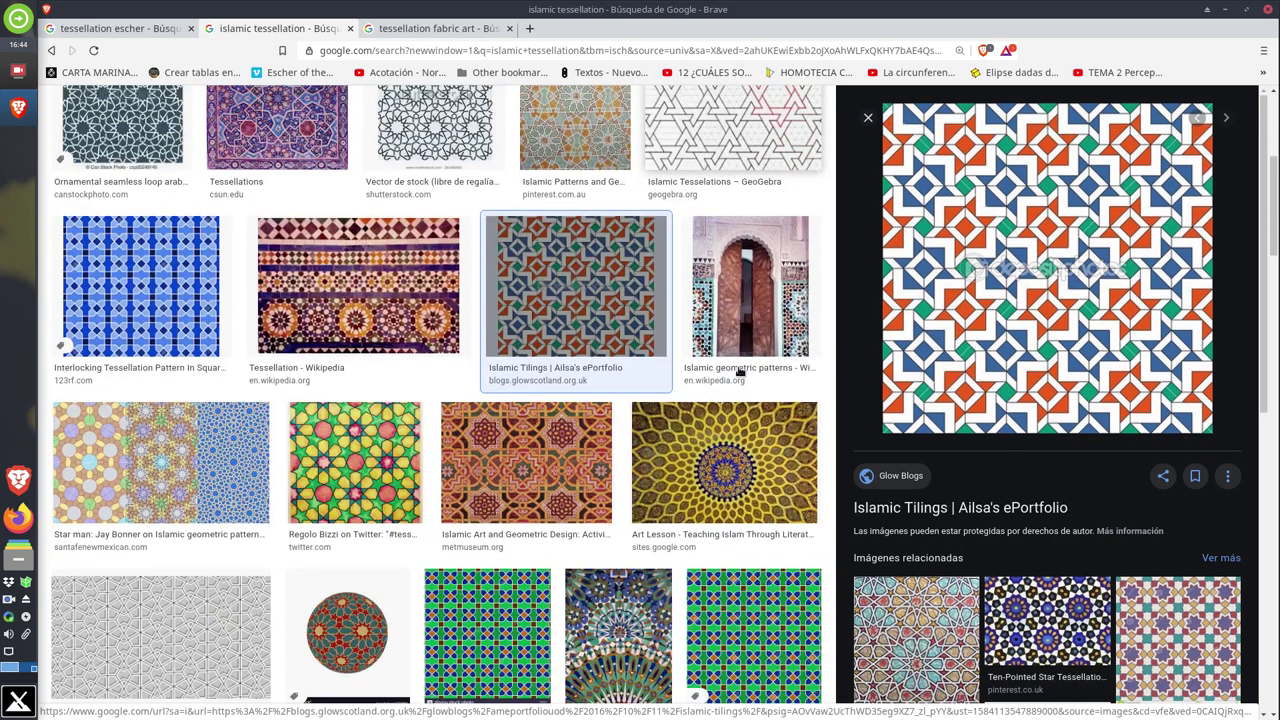
scroll(740, 372, down, 3)
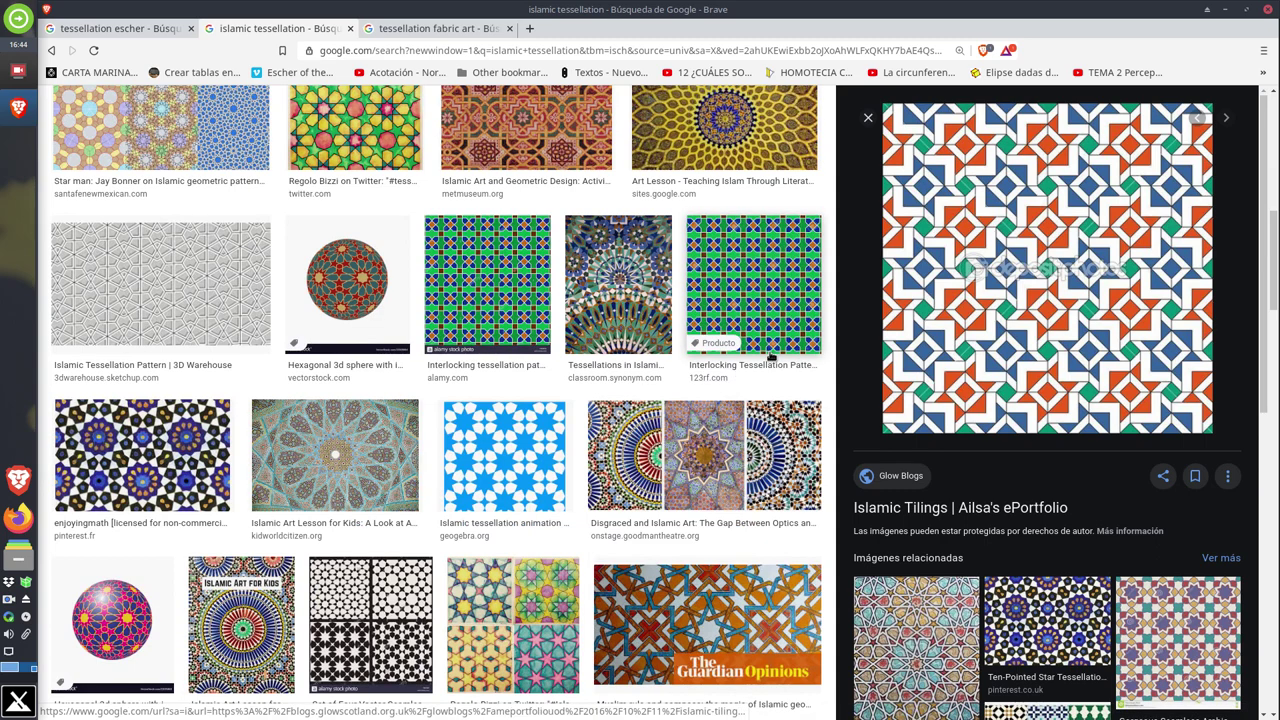
scroll(795, 320, down, 2)
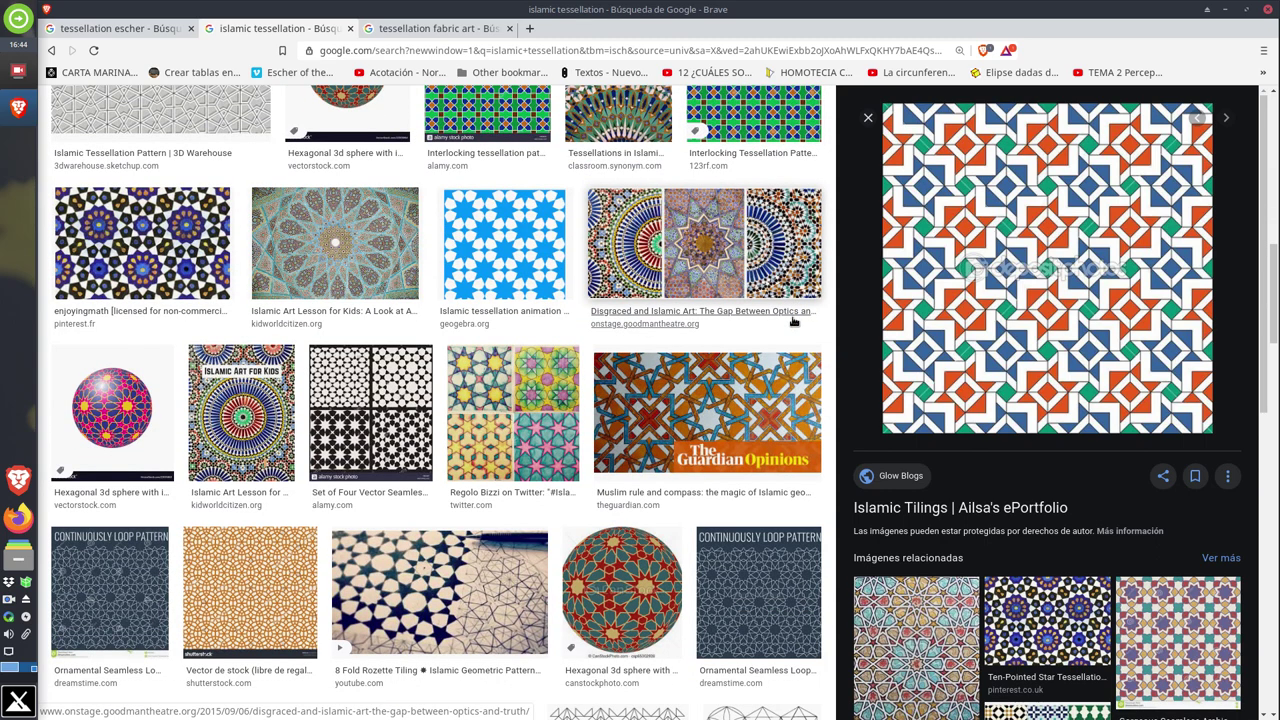
scroll(793, 321, up, 7)
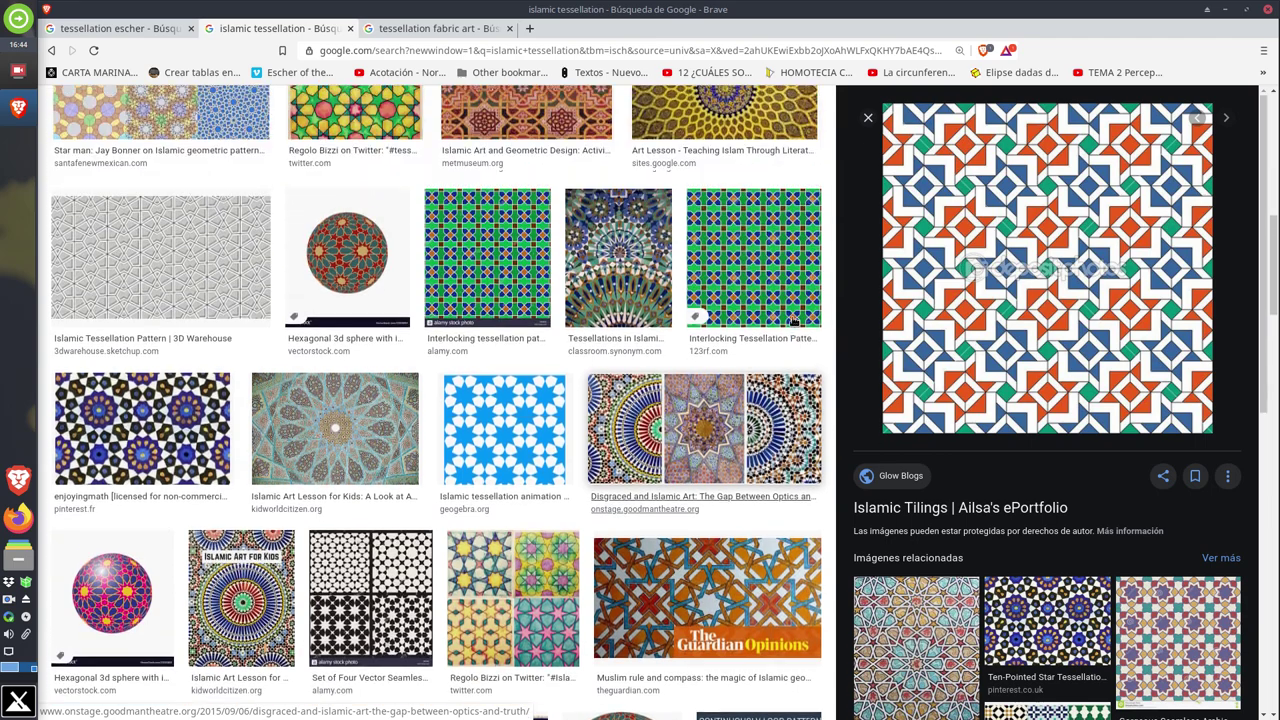
scroll(793, 321, up, 2)
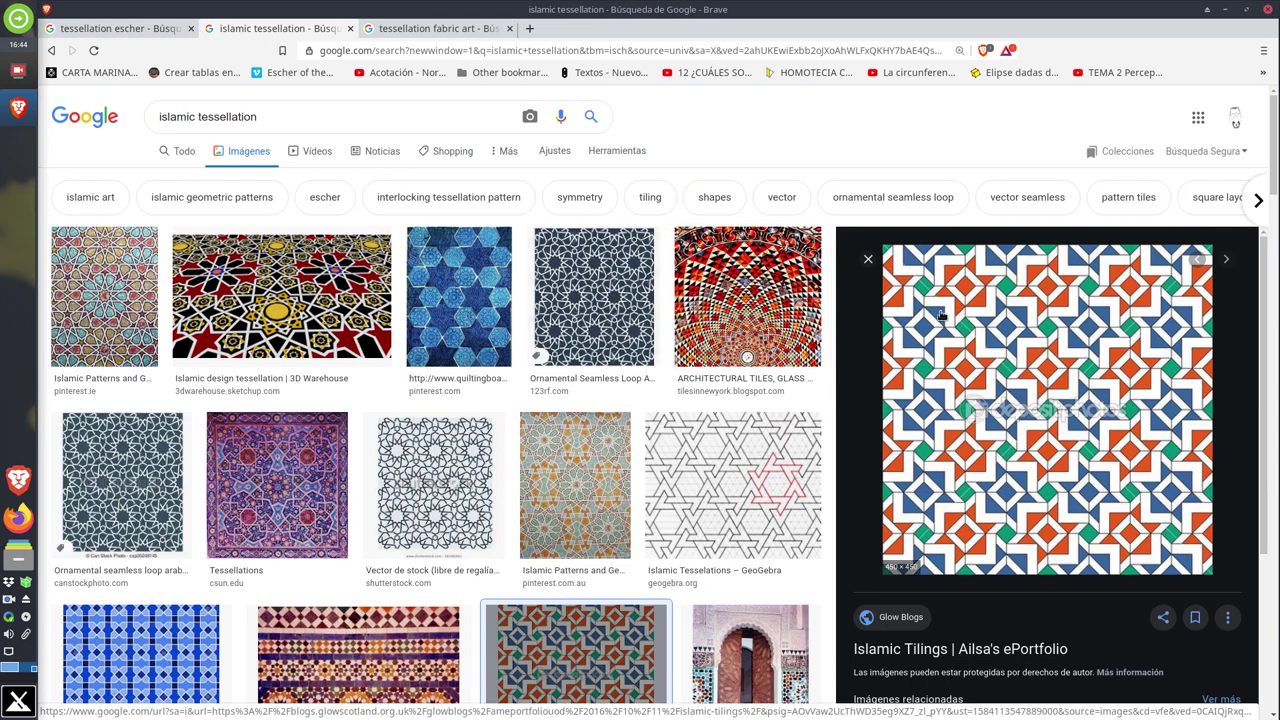
scroll(1047, 464, down, 5)
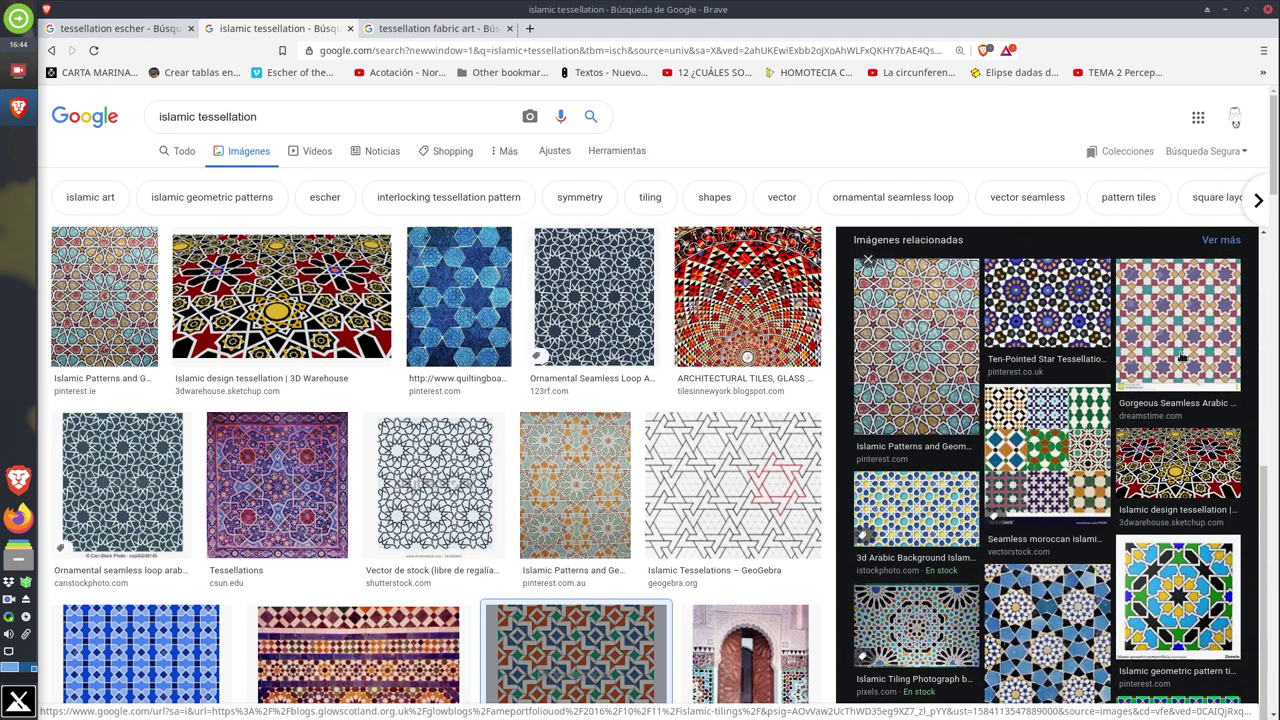
scroll(614, 437, down, 4)
scroll(614, 437, down, 9)
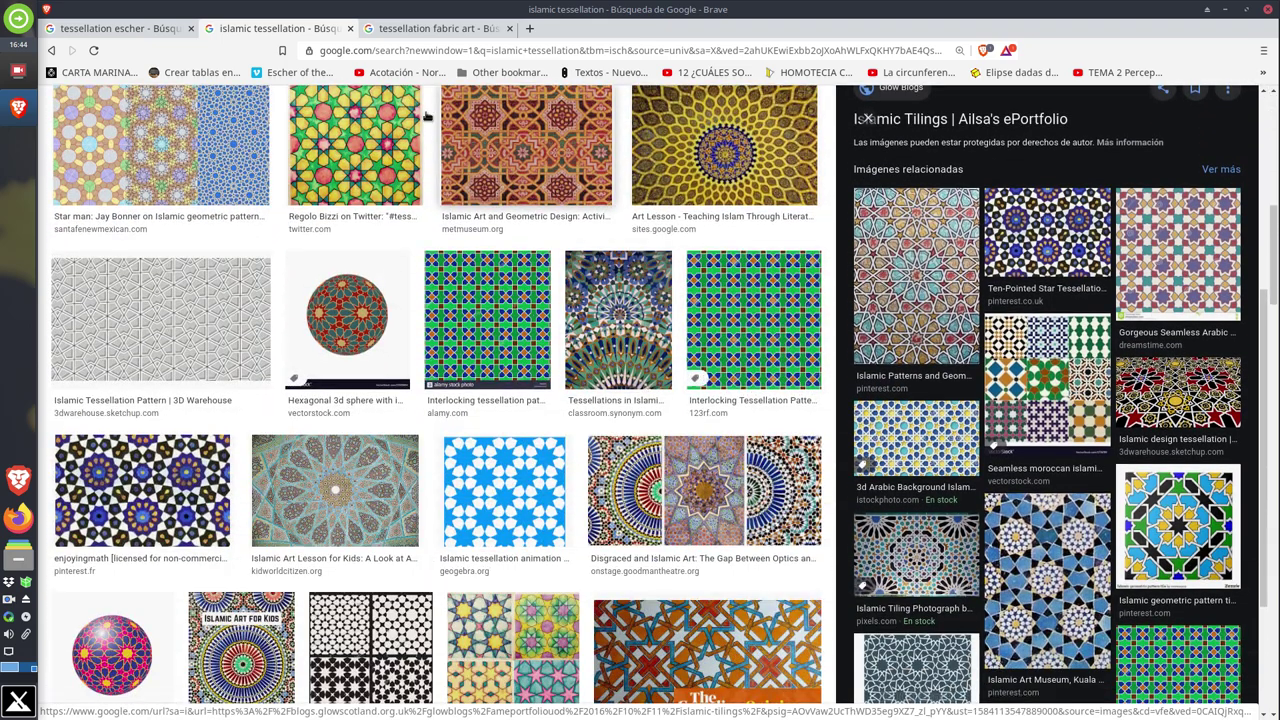
Step: Return to the Escher results, minimise the browser and launch Inkscape with a new document
key(ctrl+shift+Tab)
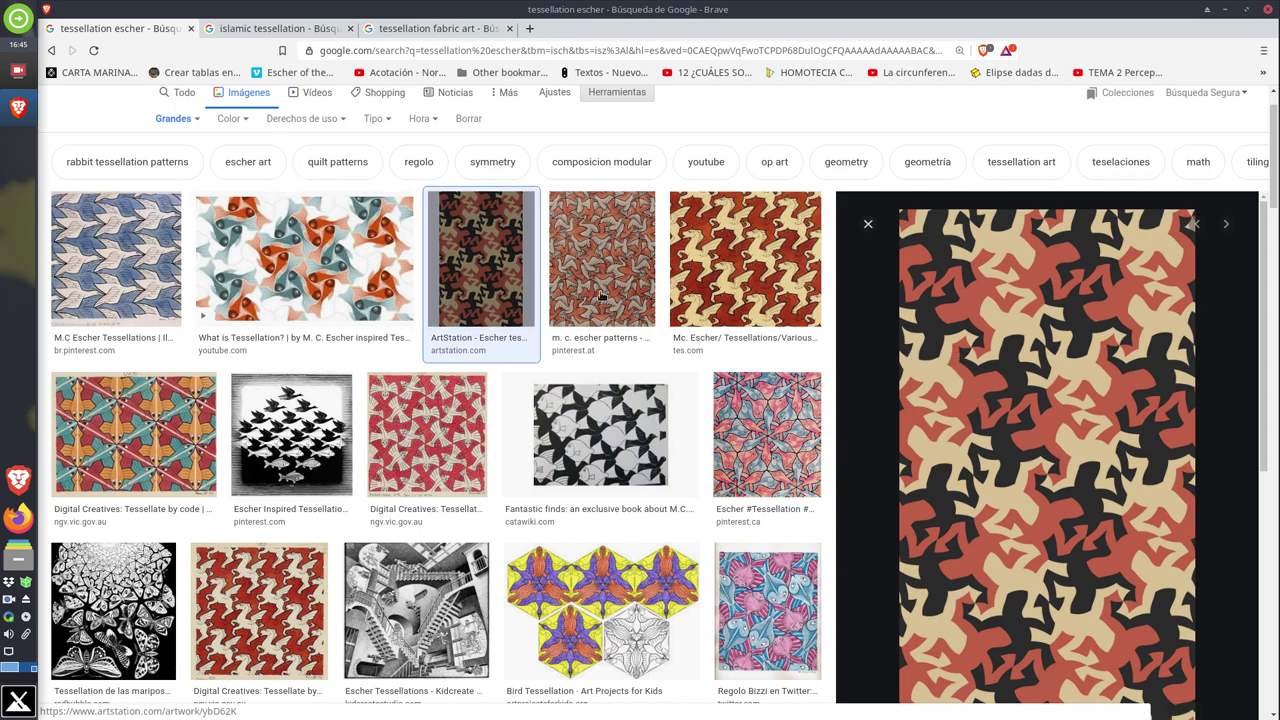
click(1226, 10)
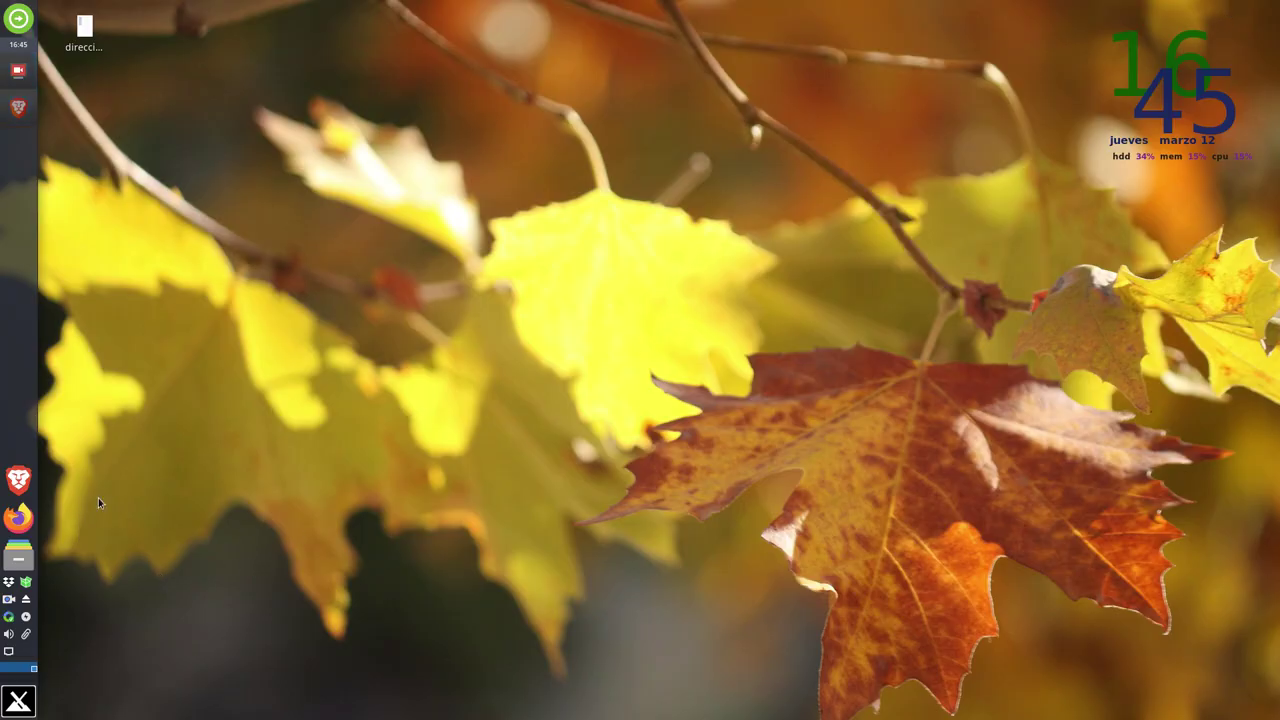
click(18, 700)
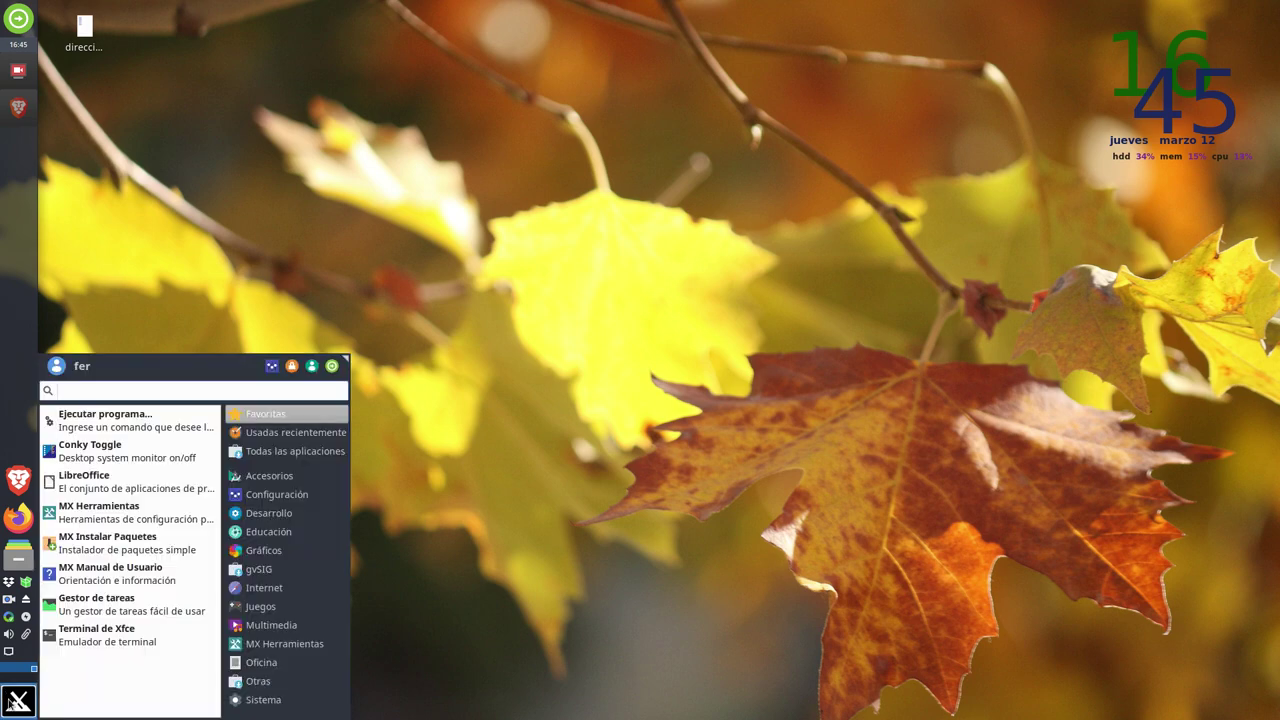
click(276, 496)
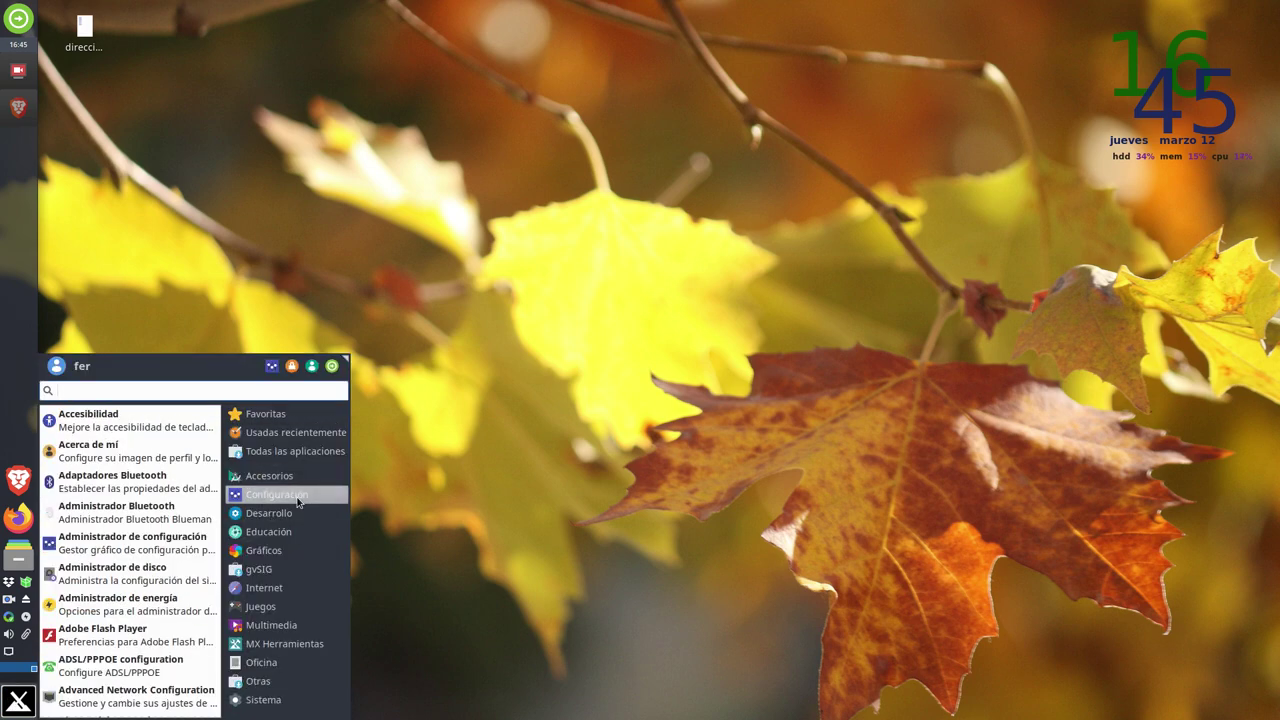
click(264, 550)
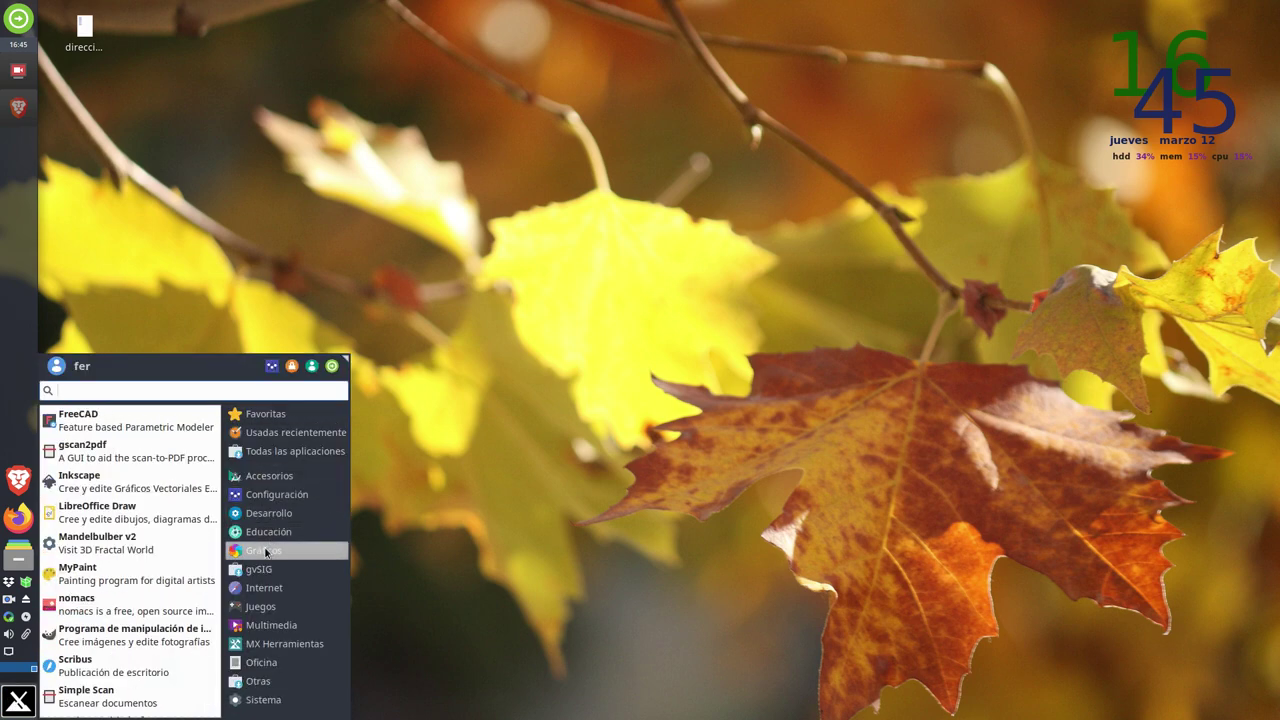
click(122, 475)
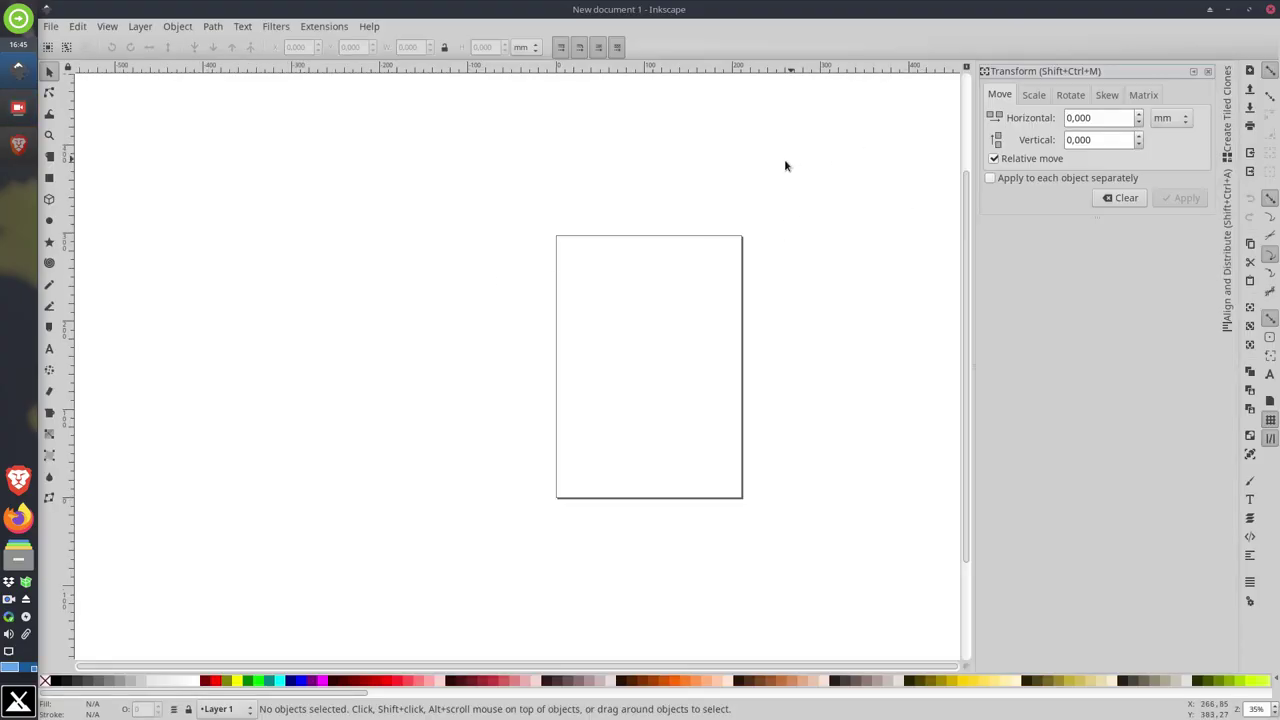
Step: Close the docked Transform, Align and Distribute, and Create Tiled Clones dialogs to clear the canvas
click(1208, 72)
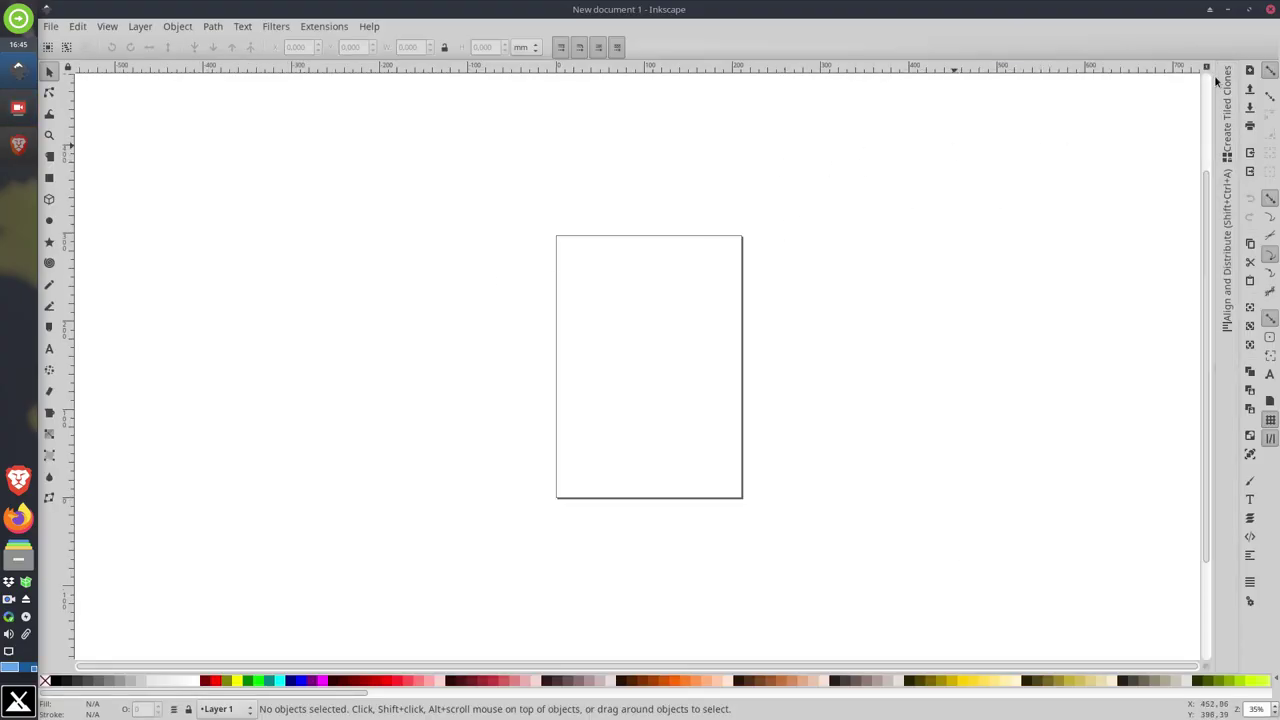
click(1228, 195)
click(1212, 73)
click(1227, 88)
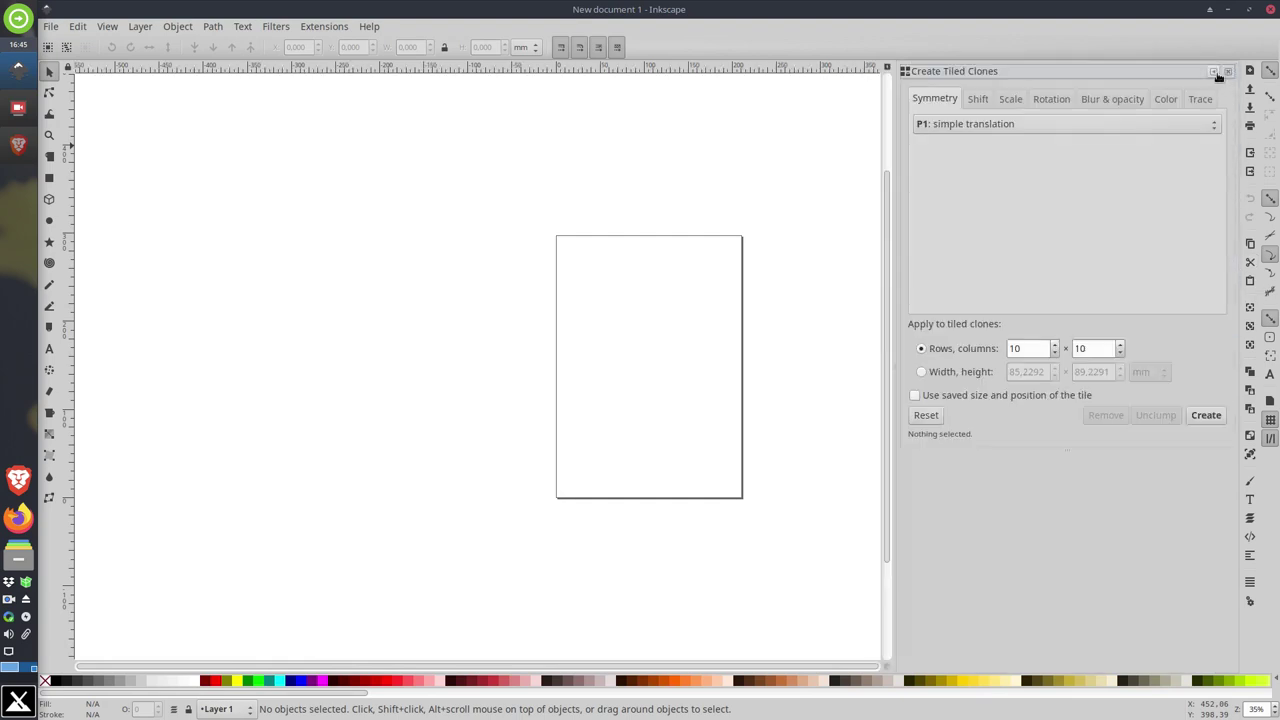
click(1228, 72)
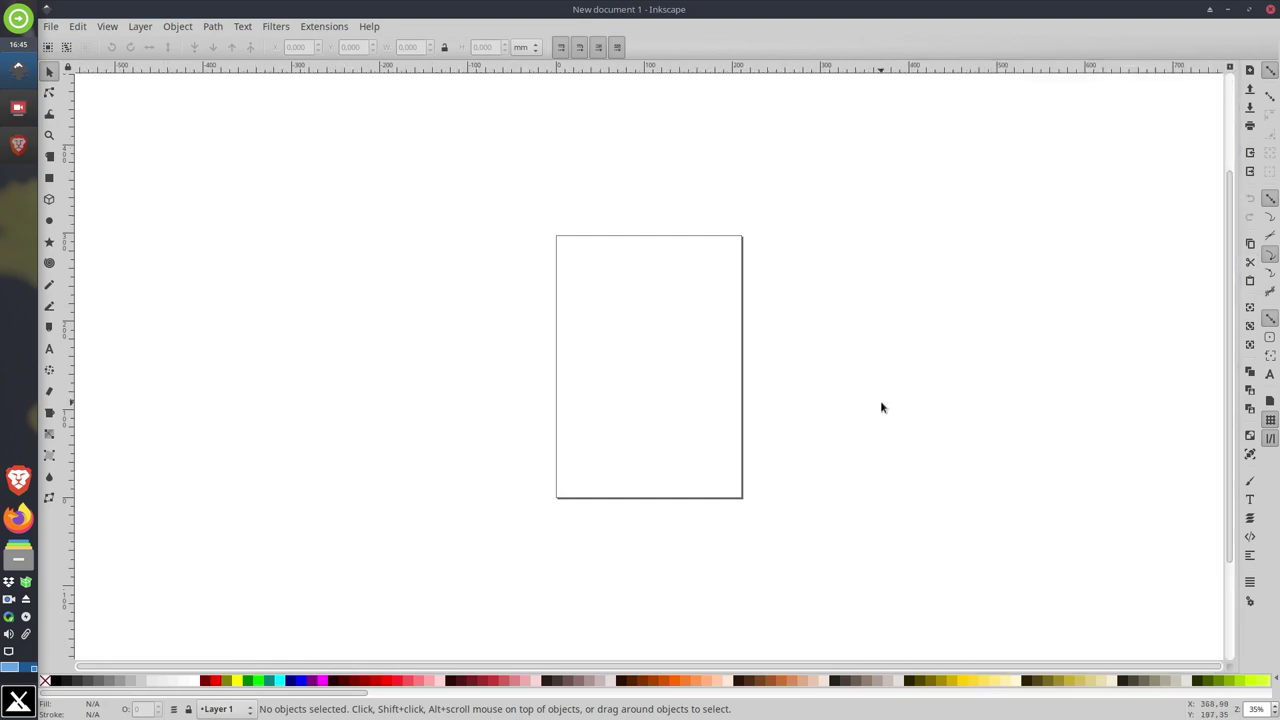
Step: Draw a three-cornered polygon about 325 mm wide with a horizontal base in the empty canvas area left of the page
drag(880, 406, 915, 340)
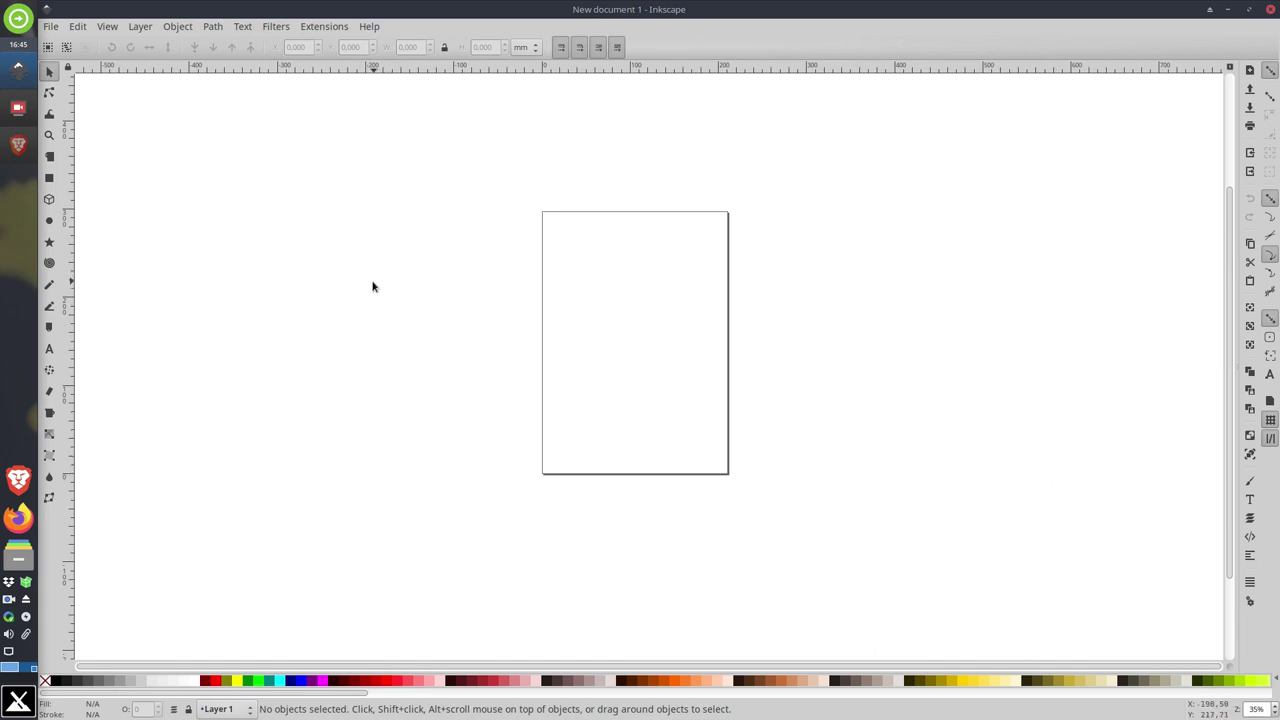
drag(374, 285, 751, 260)
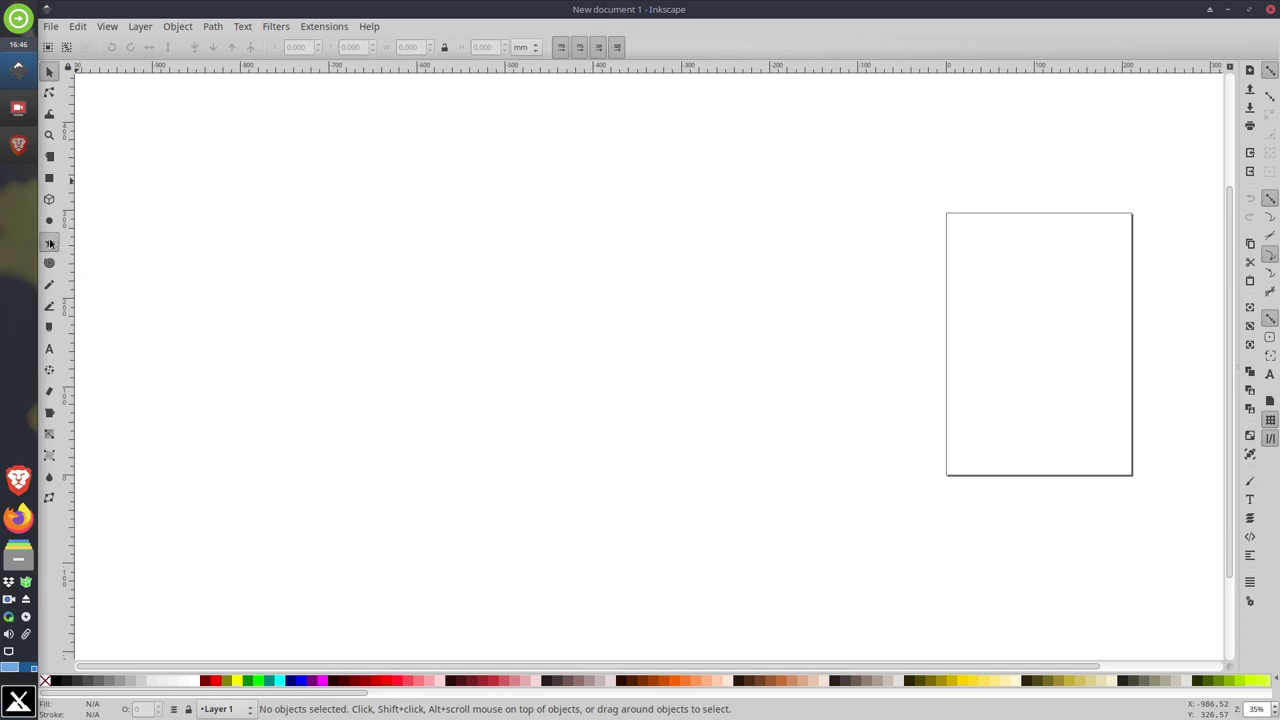
click(50, 243)
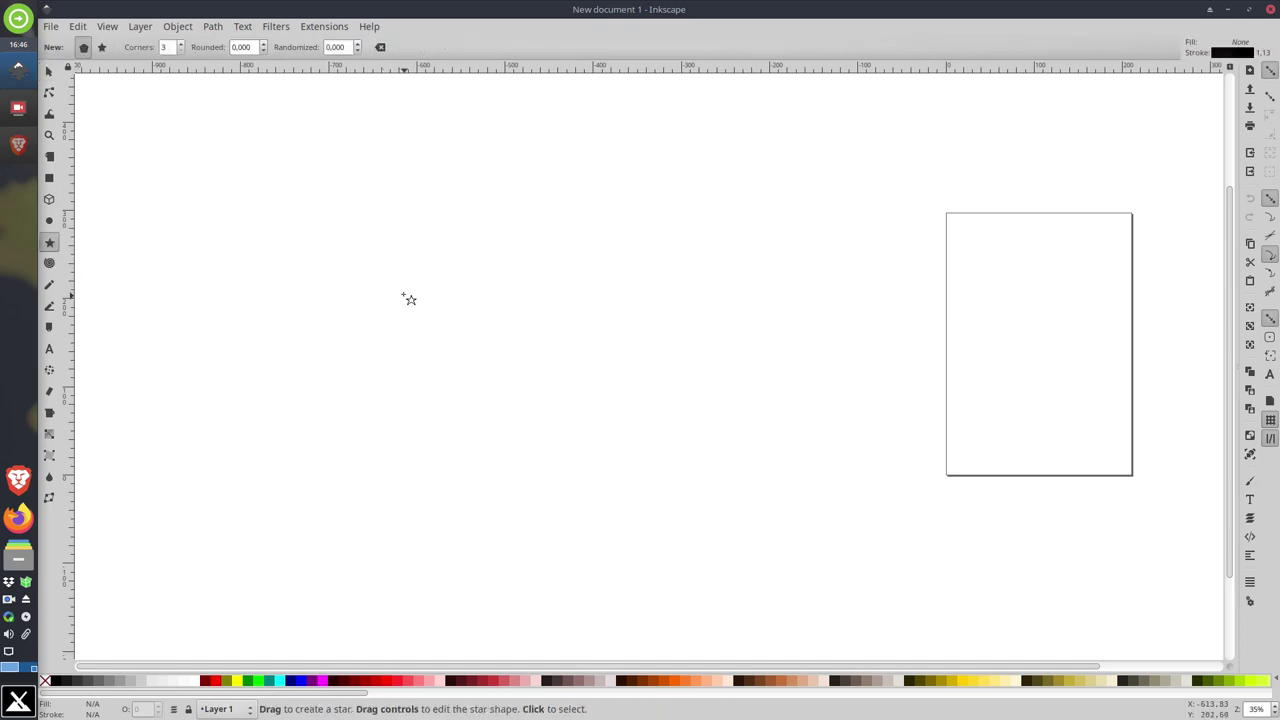
drag(443, 293, 593, 370)
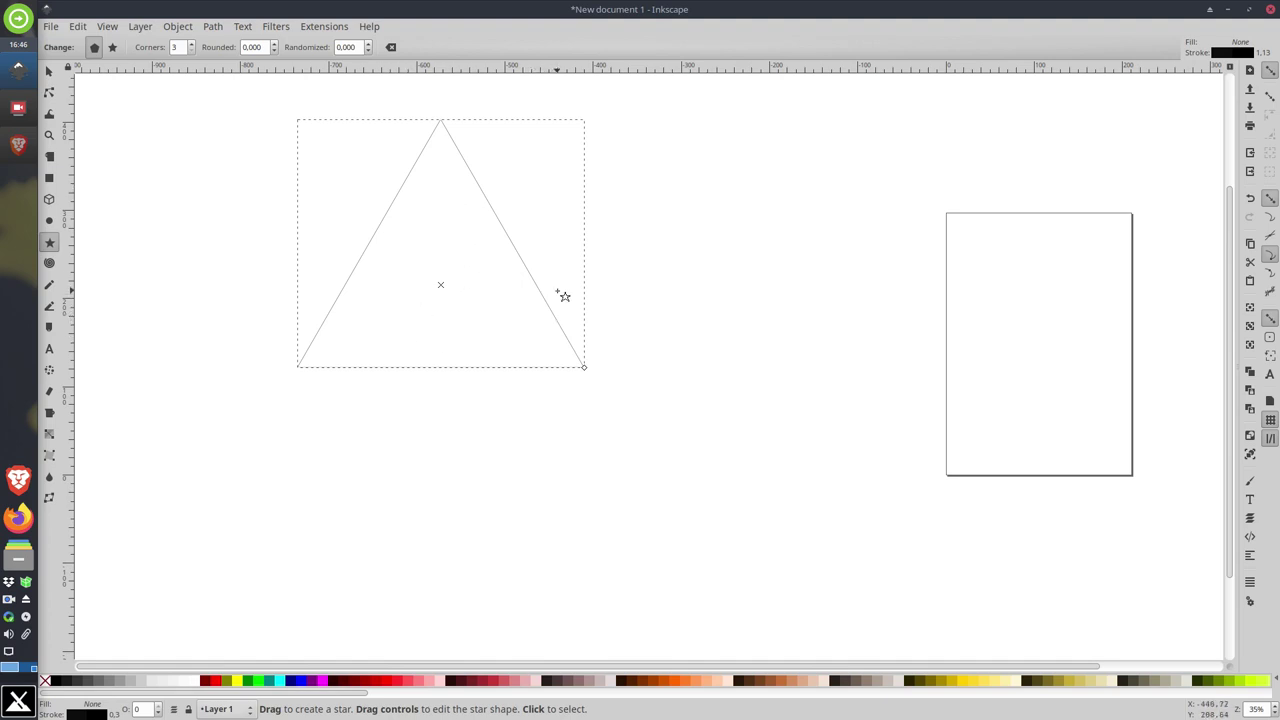
drag(562, 237, 858, 627)
scroll(566, 382, up, 5)
scroll(571, 381, left, 5)
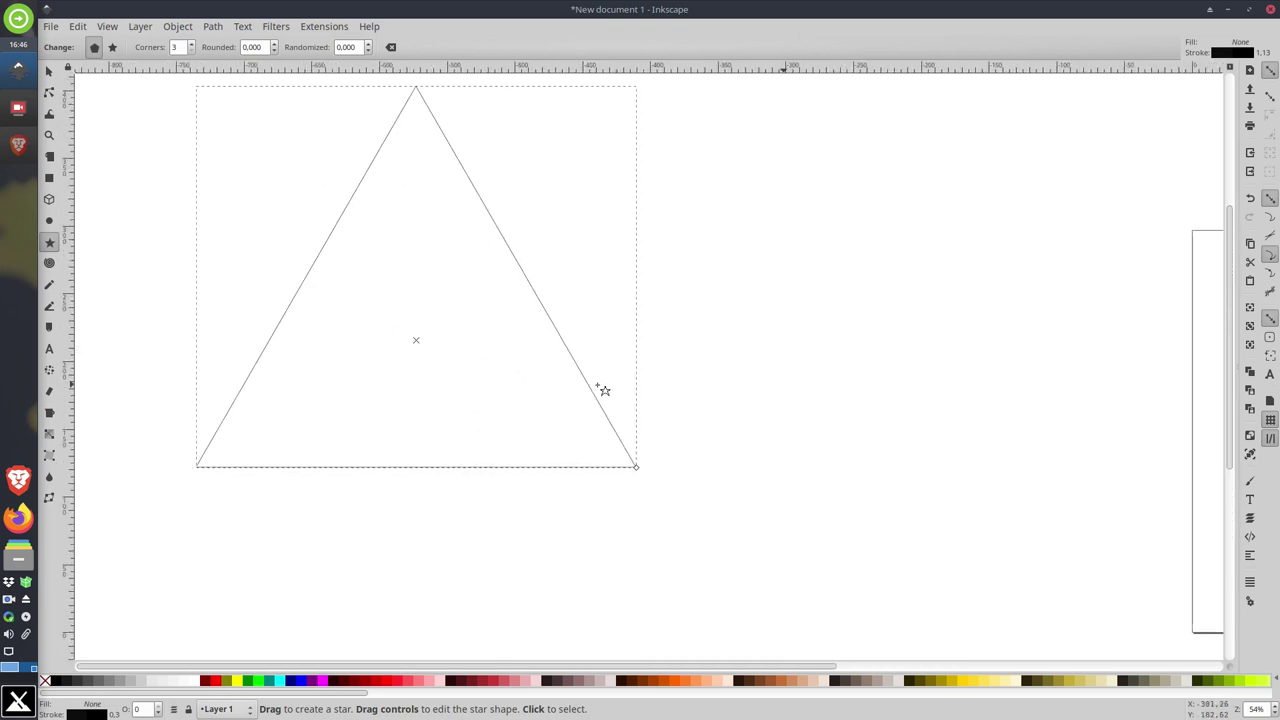
scroll(604, 390, left, 1)
scroll(604, 390, up, 3)
scroll(603, 386, up, 1)
scroll(603, 383, down, 4)
scroll(606, 380, up, 2)
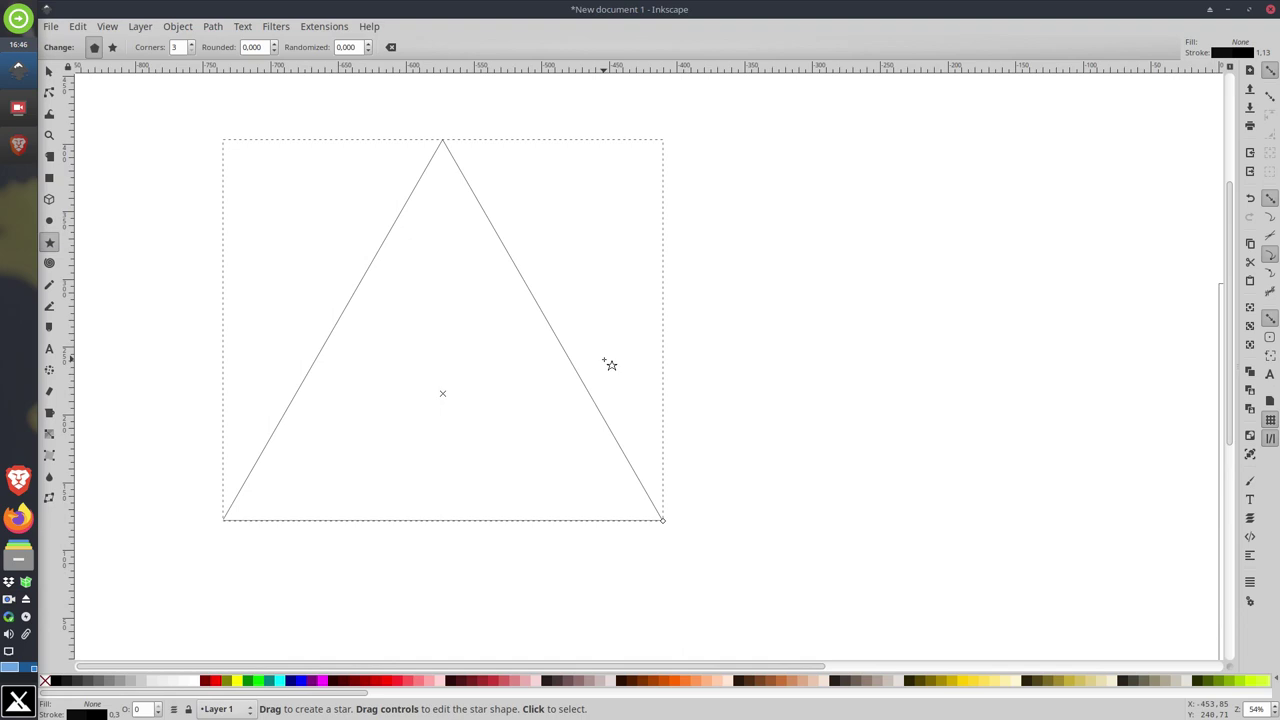
Step: Change the triangle to a four-cornered polygon and rotate it until its sides run roughly horizontal and vertical
click(192, 44)
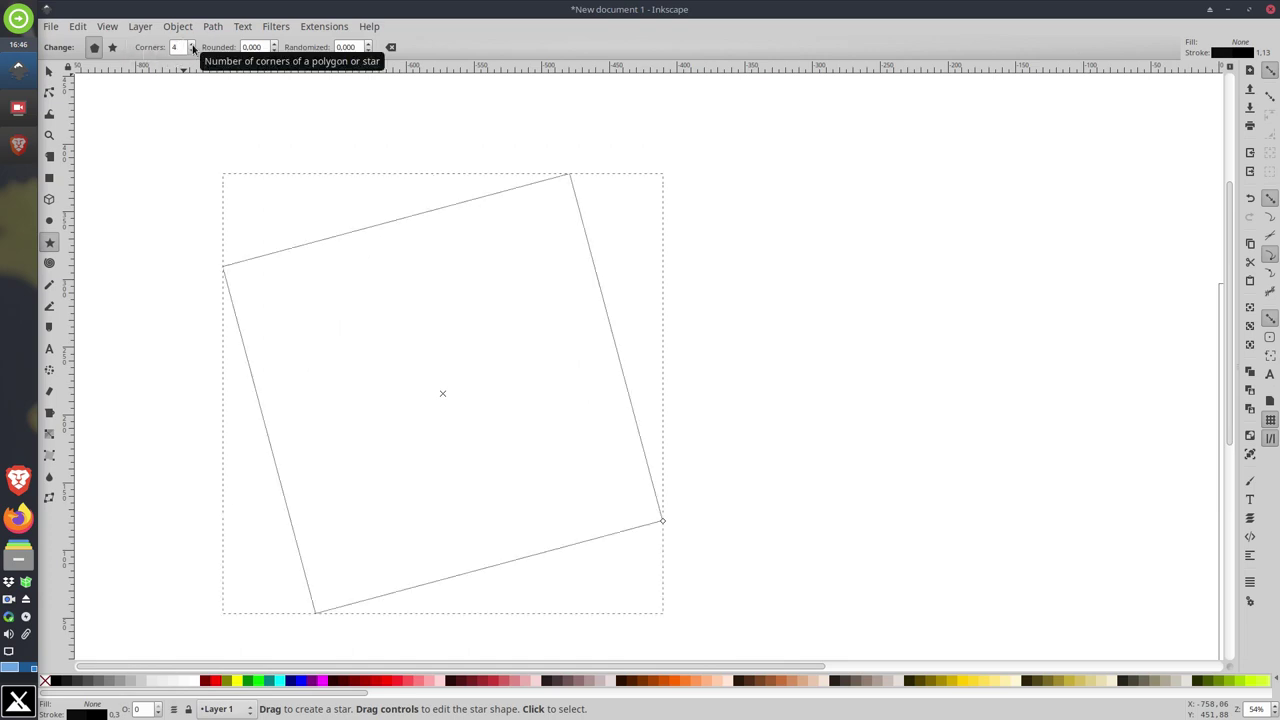
click(49, 71)
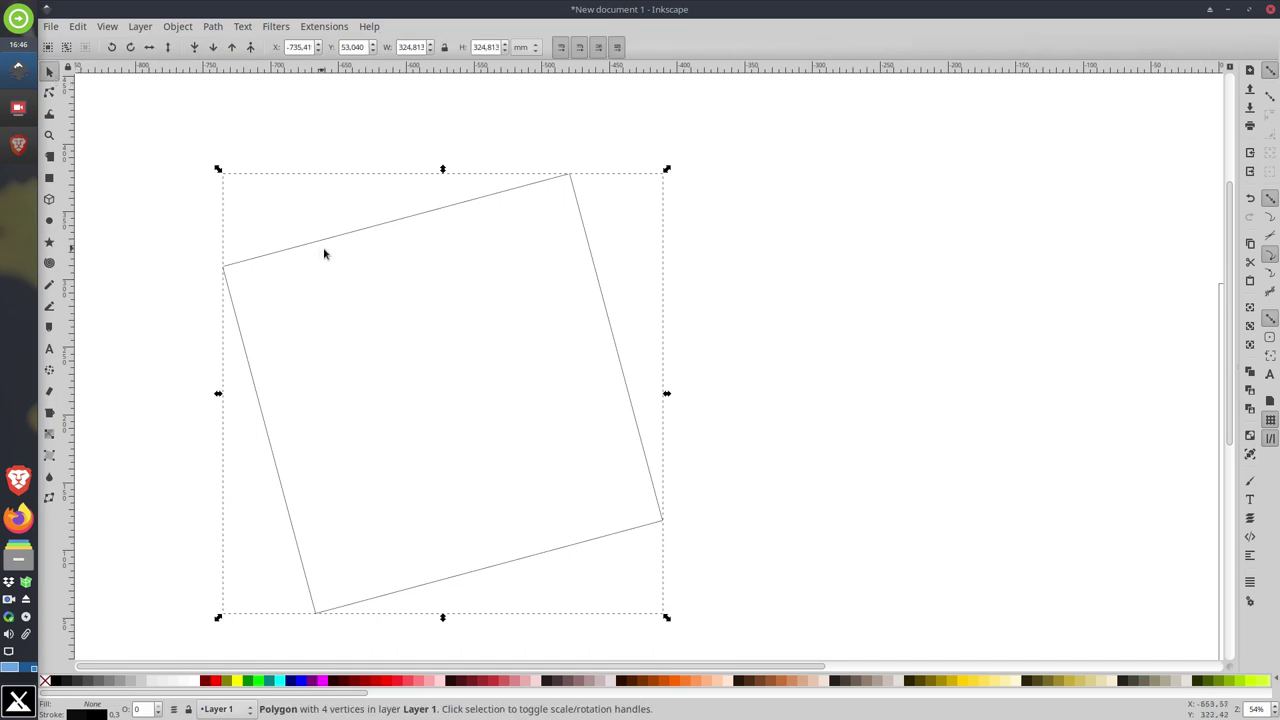
double_click(320, 247)
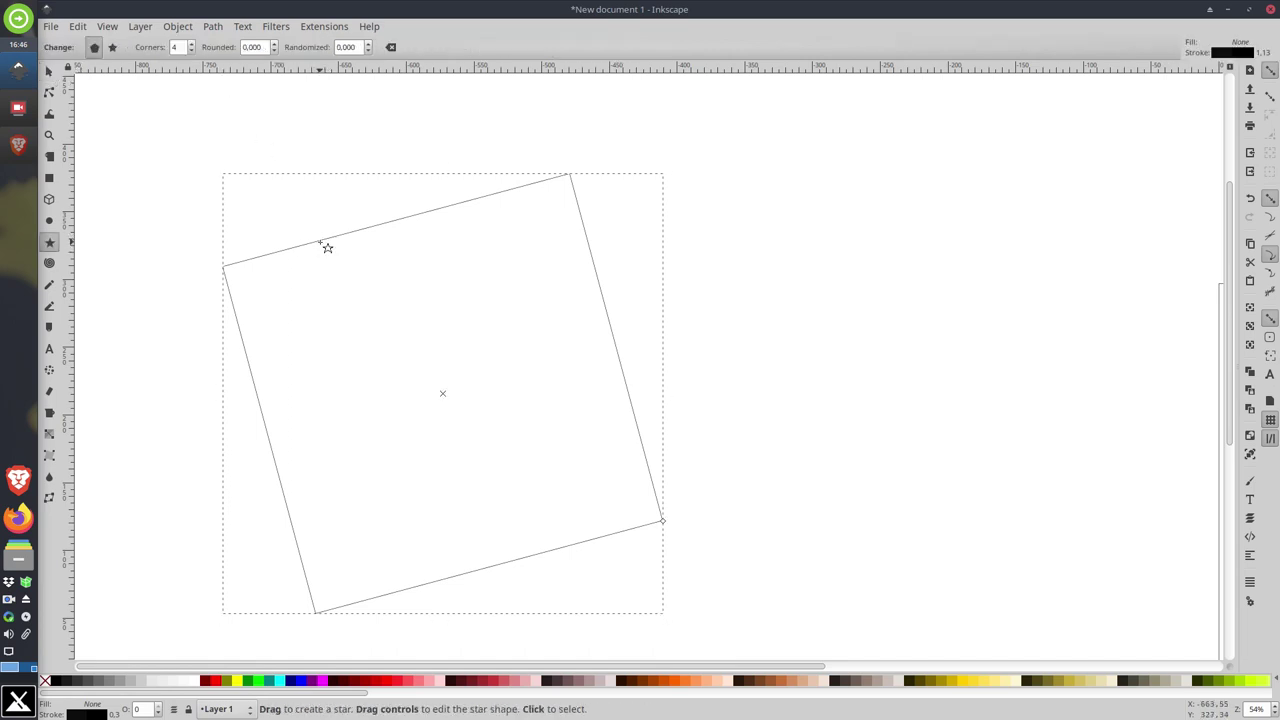
click(50, 72)
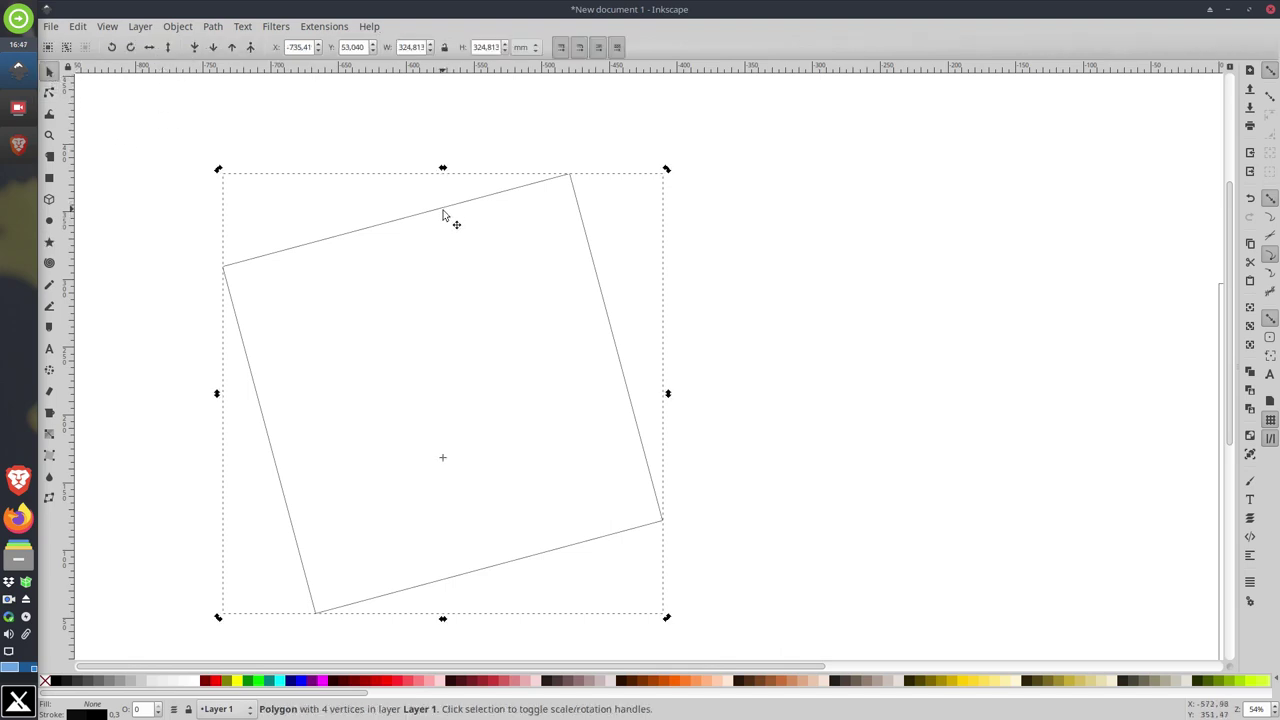
drag(668, 173, 717, 251)
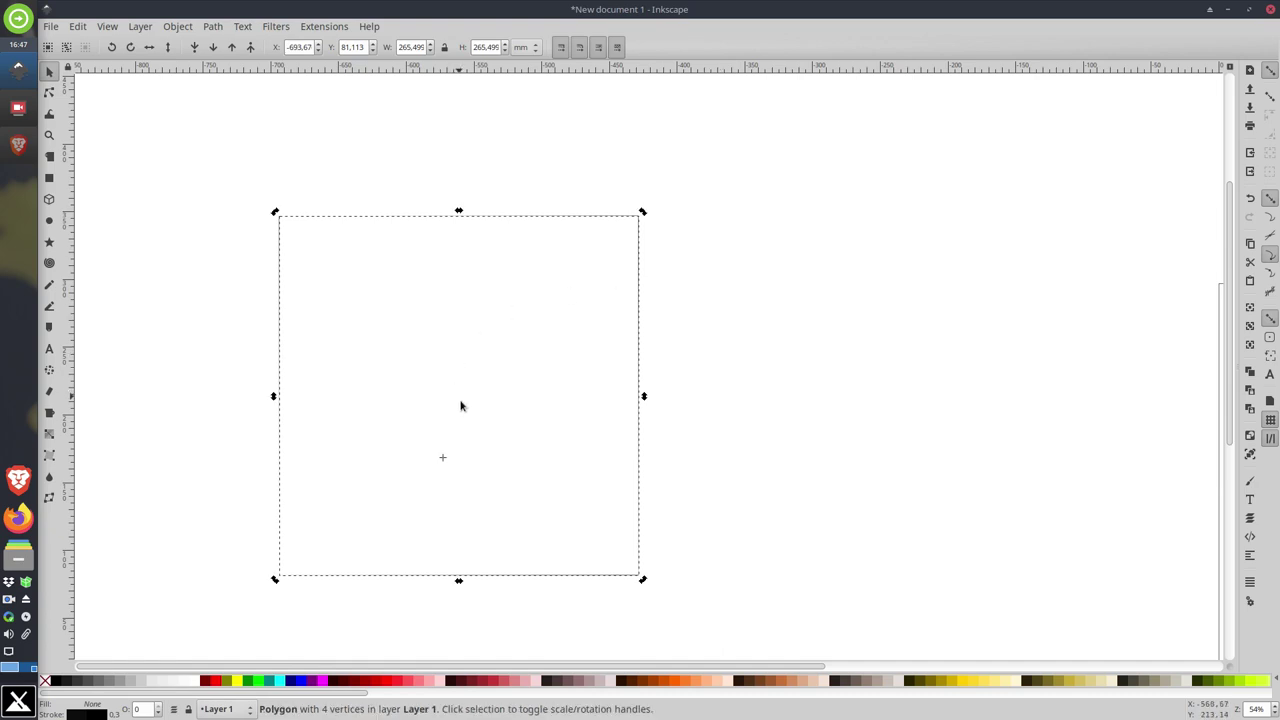
Step: Move the square up on the canvas and place a horizontal guide just below it
drag(488, 402, 542, 116)
drag(524, 66, 244, 519)
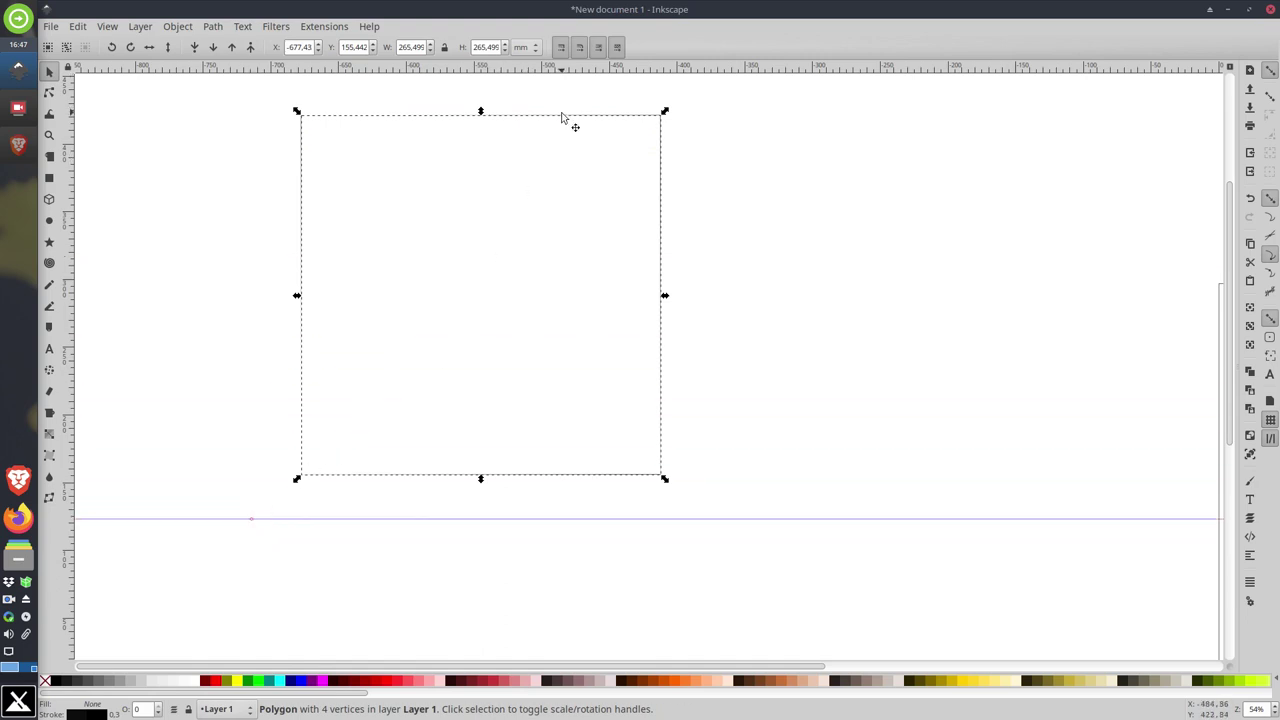
drag(562, 117, 610, 125)
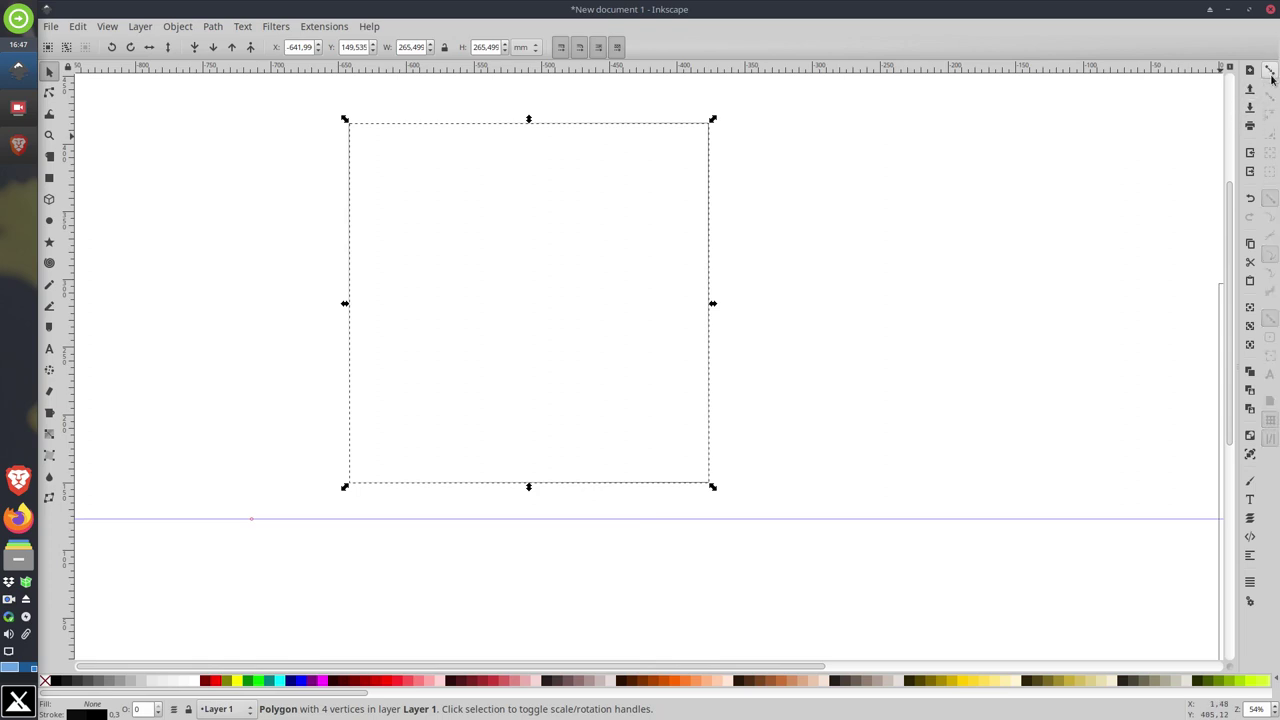
Step: Enable snapping for bounding boxes, paths, path intersections, smooth nodes, object centers and rotation centers, and move the square's base onto the guide
click(1270, 96)
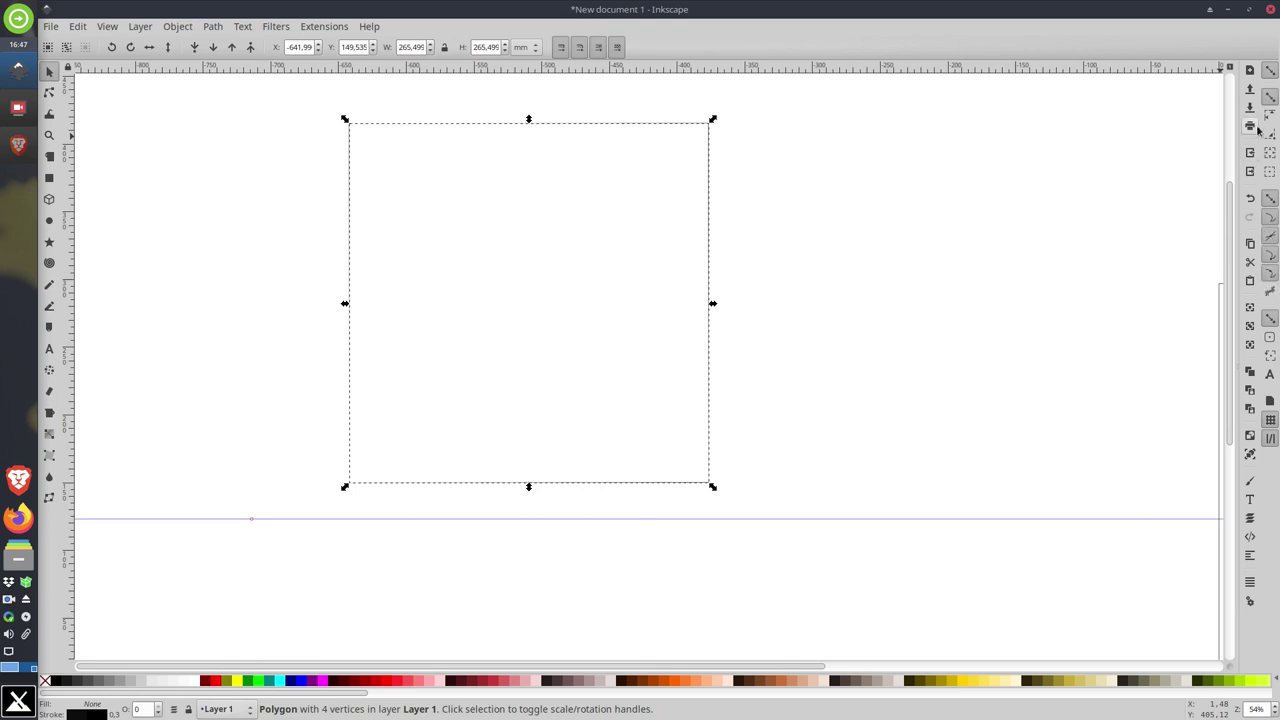
click(1270, 338)
click(1270, 356)
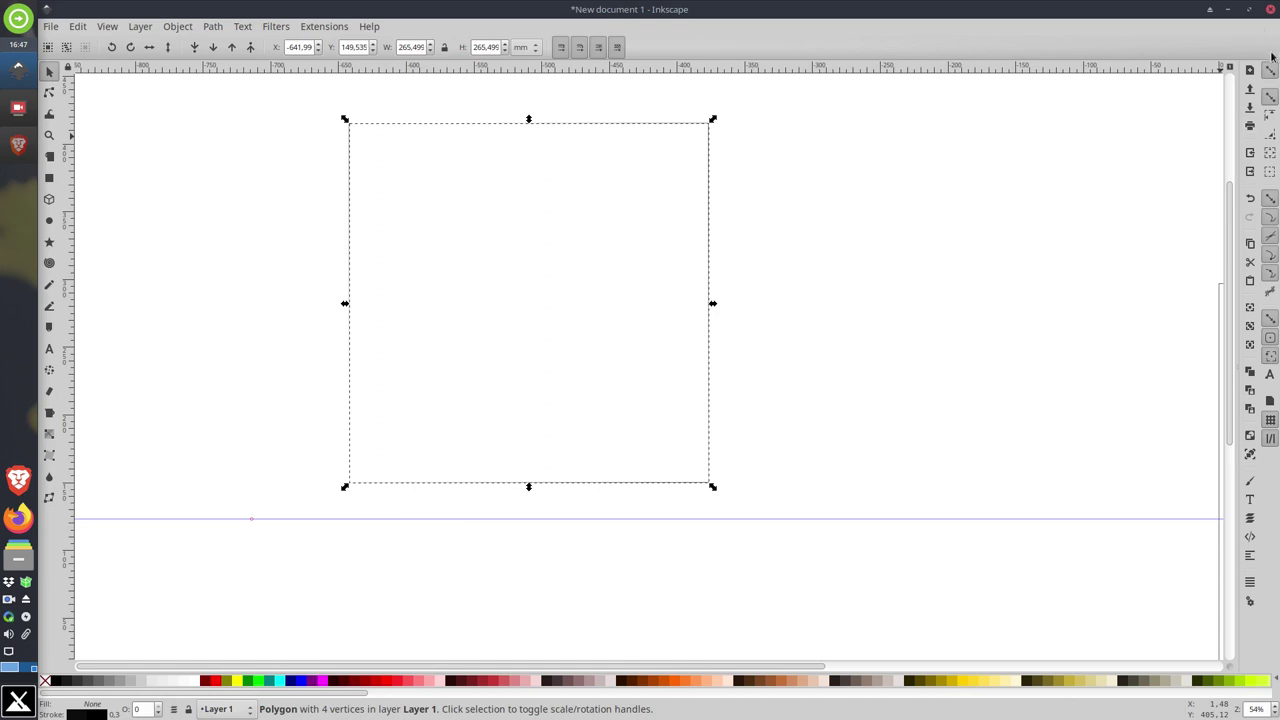
click(1271, 438)
drag(361, 487, 357, 521)
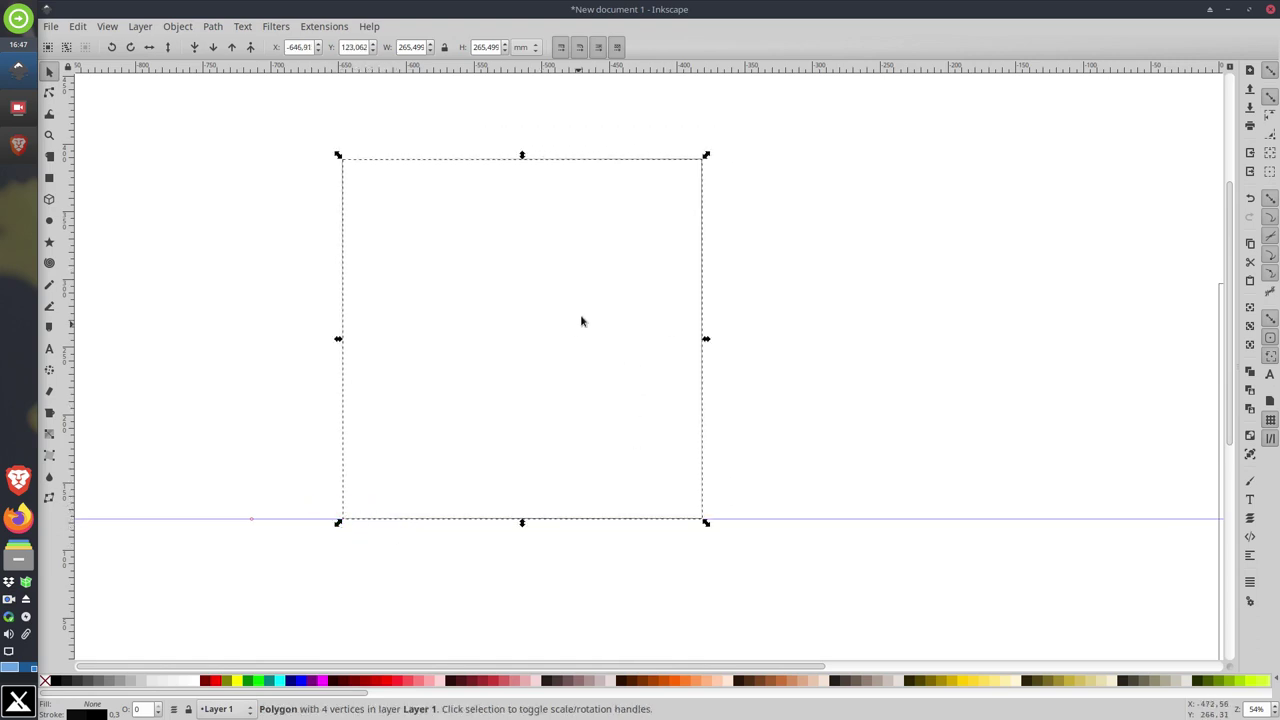
Step: Set the square's rotation center on its lower-left corner and rotate it until the lower-right corner snaps to the guide
click(613, 160)
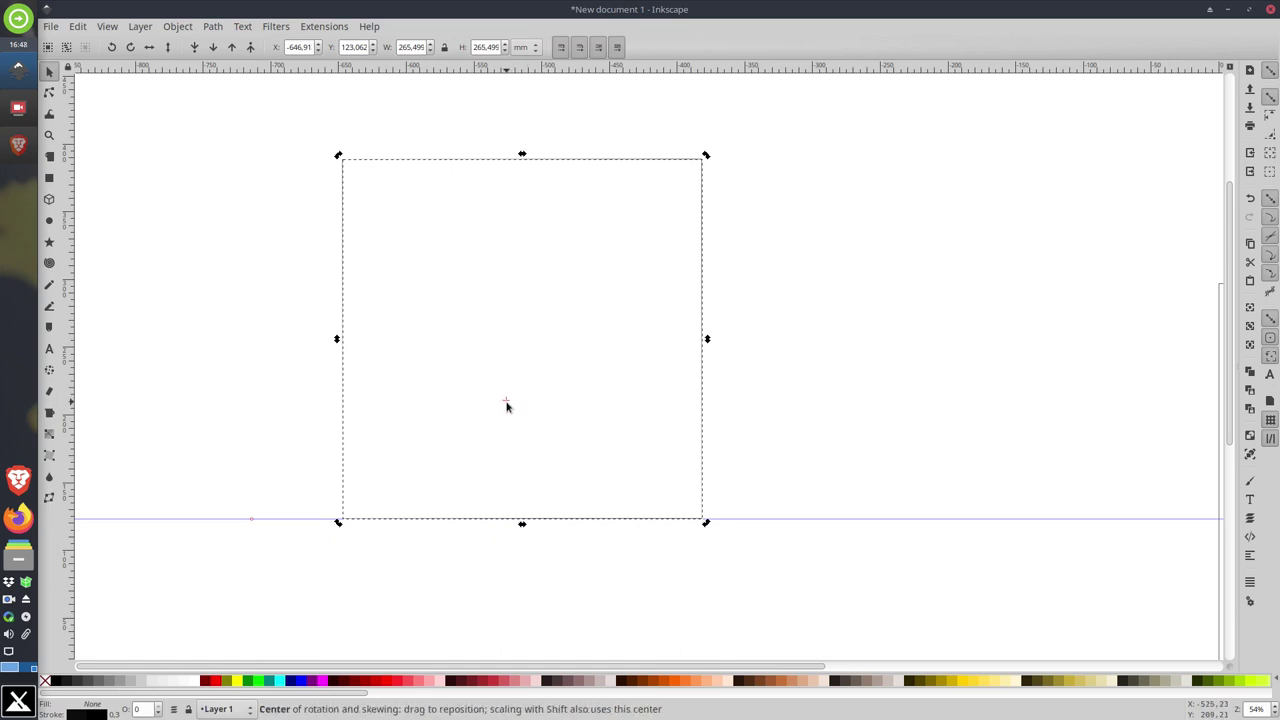
drag(506, 405, 340, 521)
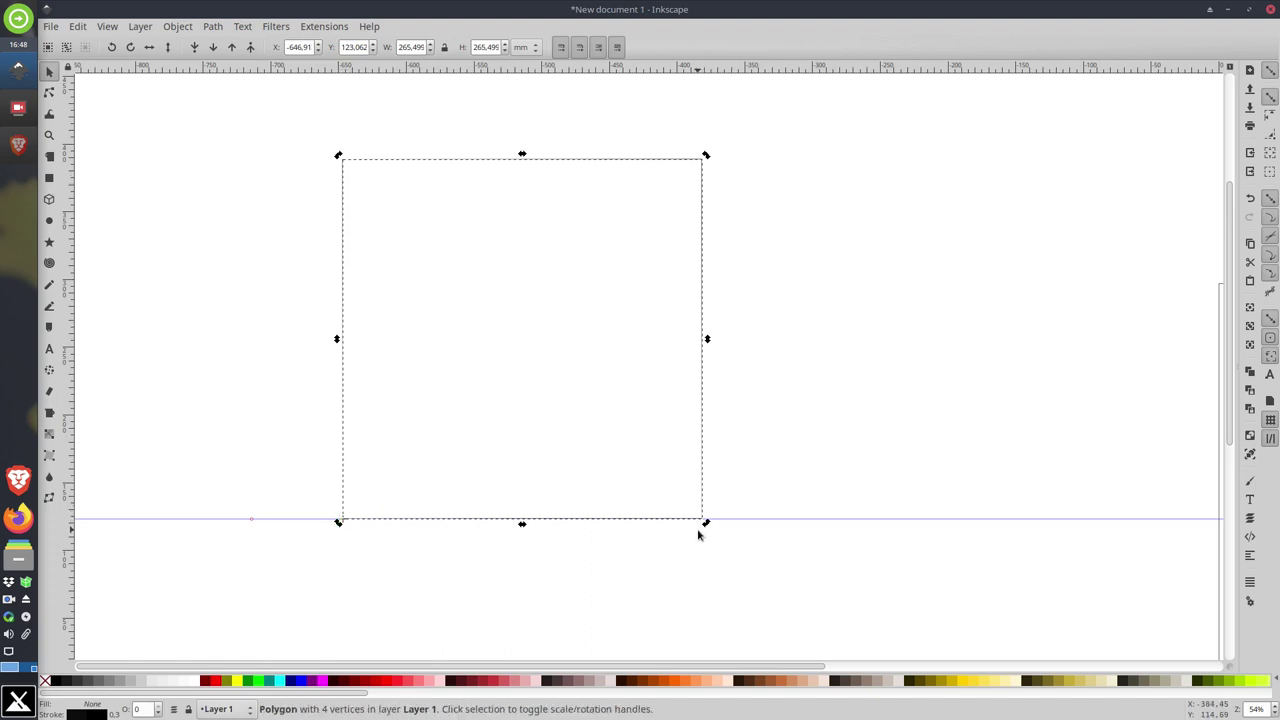
mouse_move(706, 522)
mouse_down()
mouse_move(713, 497)
mouse_move(680, 383)
mouse_move(703, 443)
mouse_move(691, 486)
mouse_move(697, 506)
mouse_move(703, 423)
mouse_move(709, 500)
mouse_up()
key(ctrl+z)
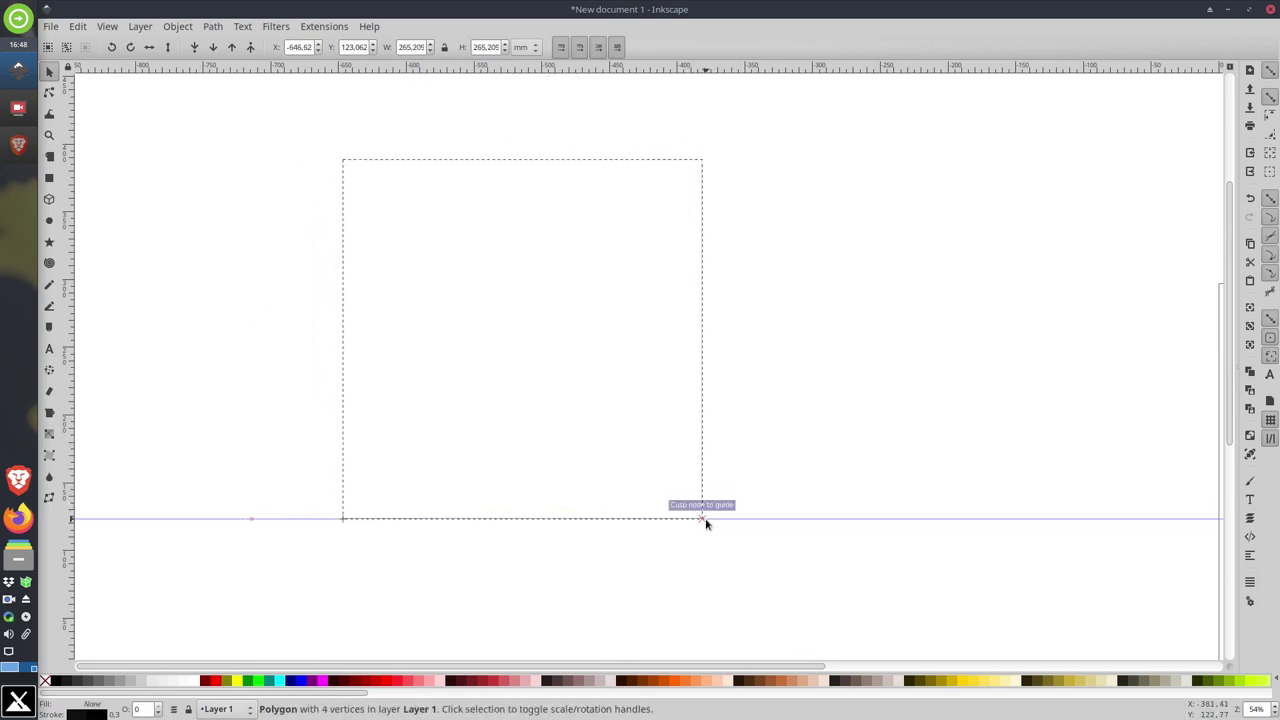
click(706, 523)
Step: Remove the horizontal guide and deselect the square
drag(959, 519, 897, 42)
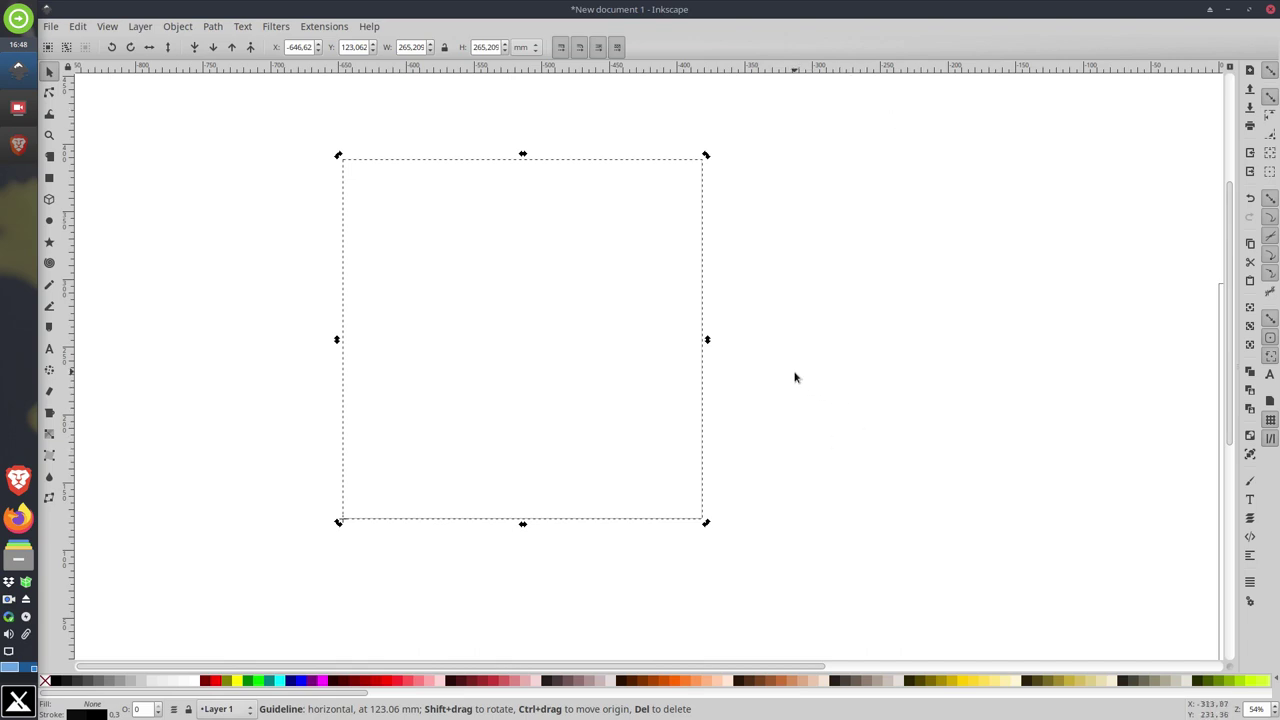
mouse_move(795, 377)
mouse_down()
mouse_move(843, 317)
mouse_move(883, 329)
mouse_move(794, 394)
mouse_move(806, 355)
mouse_up()
click(871, 254)
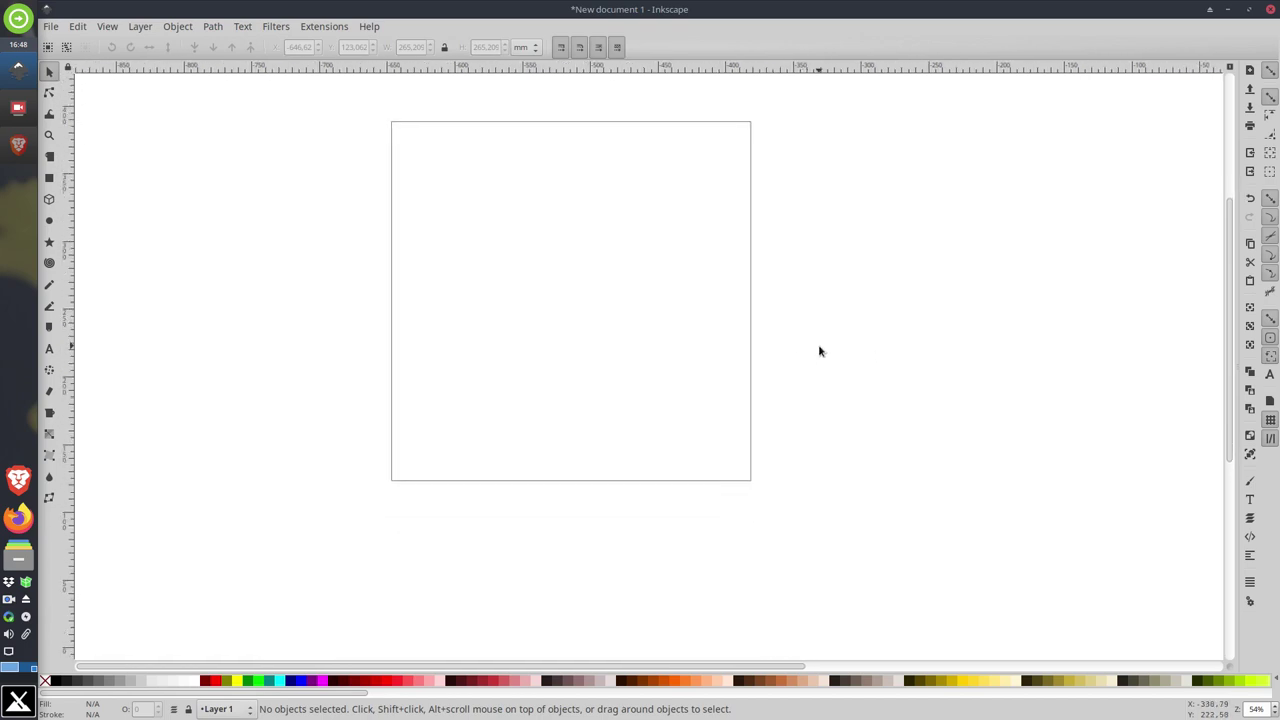
drag(843, 251, 840, 320)
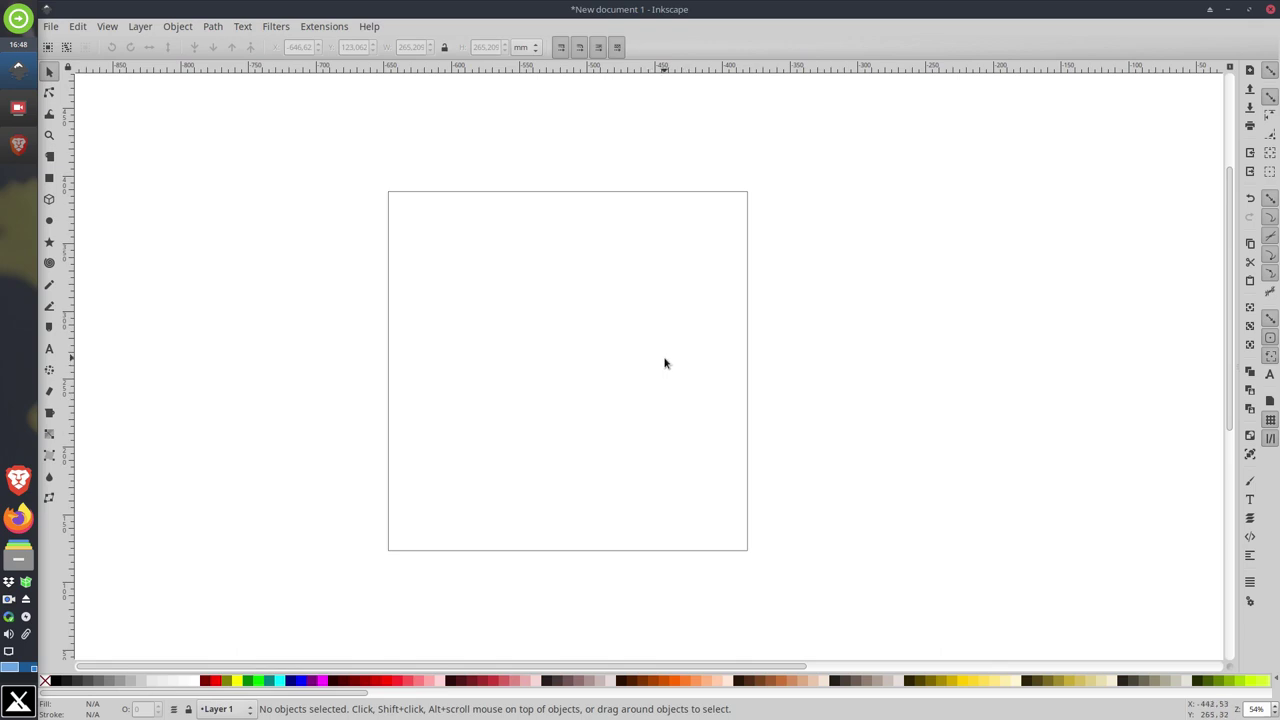
Step: Open the recent file elefantes.svg to show its elephant tessellation up close
click(52, 27)
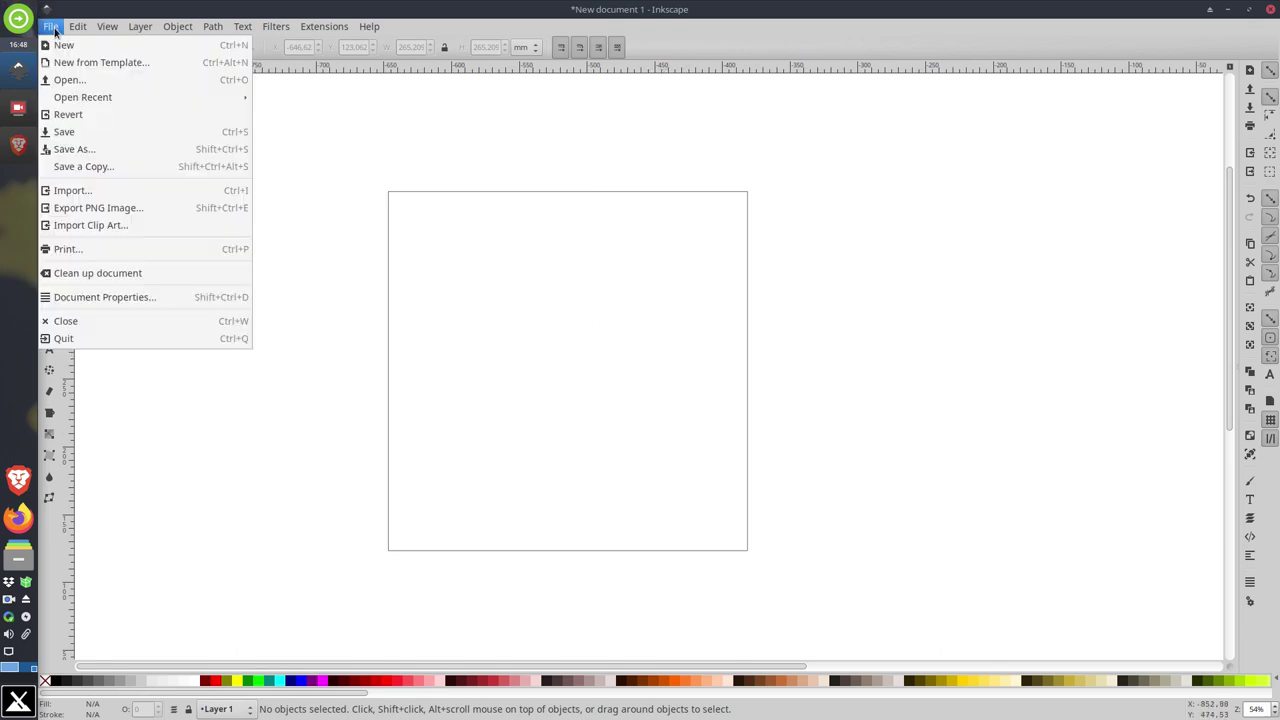
mouse_move(70, 97)
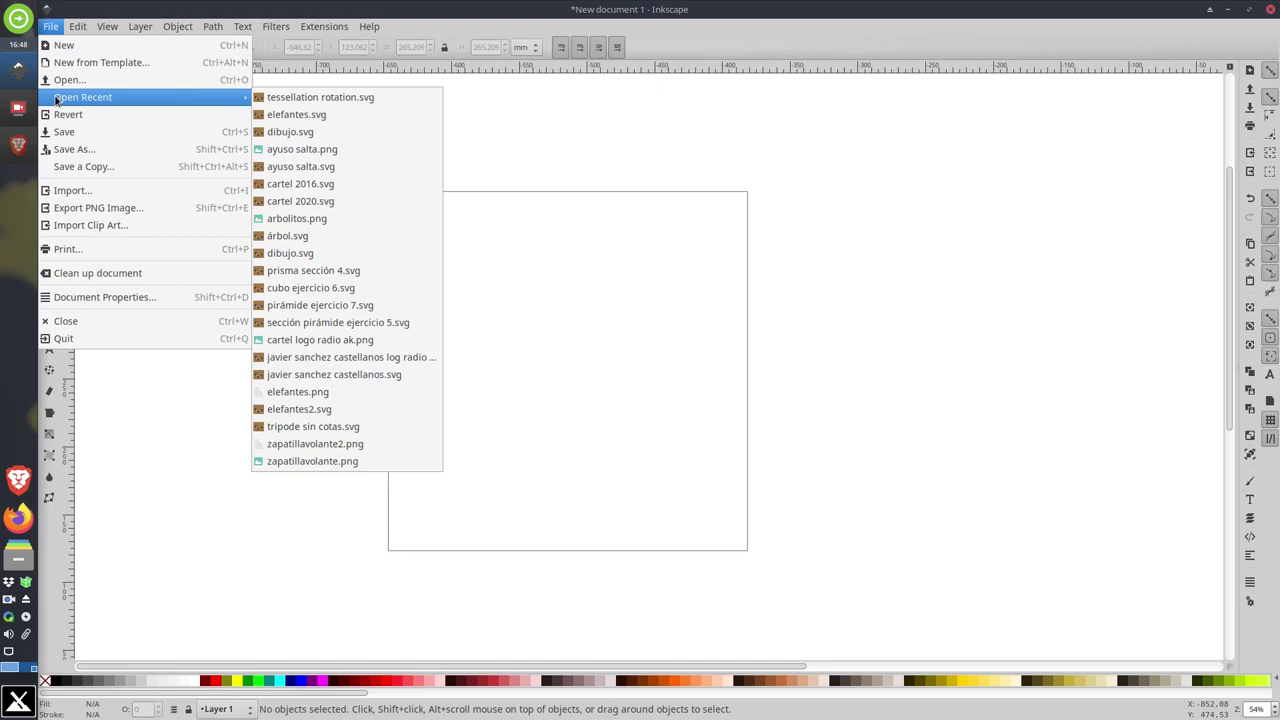
click(360, 117)
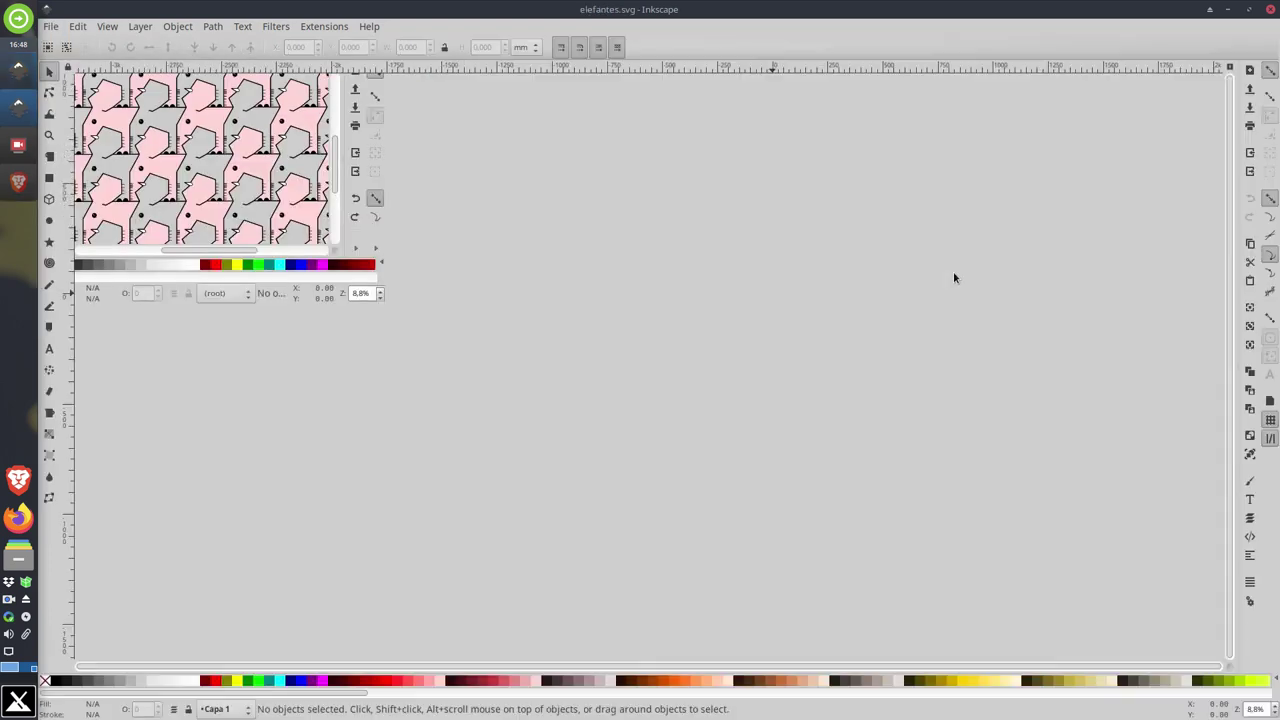
scroll(561, 331, up, 4)
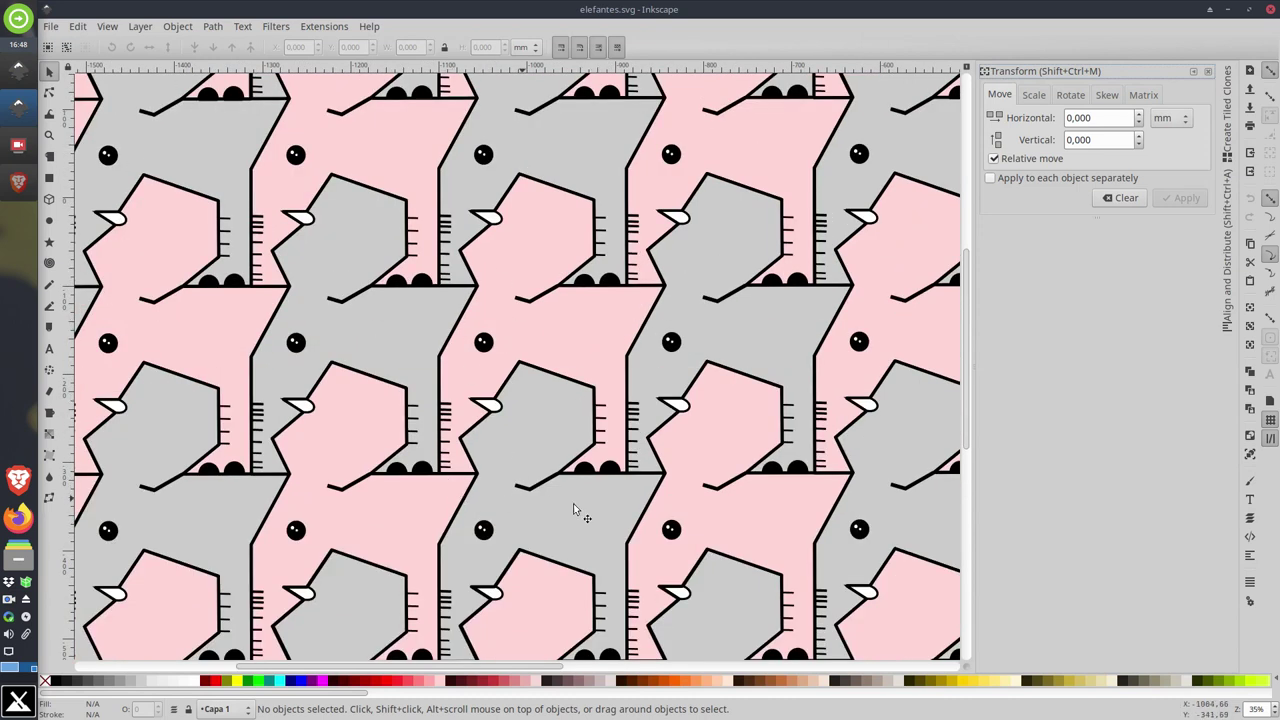
Step: Draw a square about 213 mm wide over one pink elephant, with its corners snapped to the tile's grid points
click(49, 178)
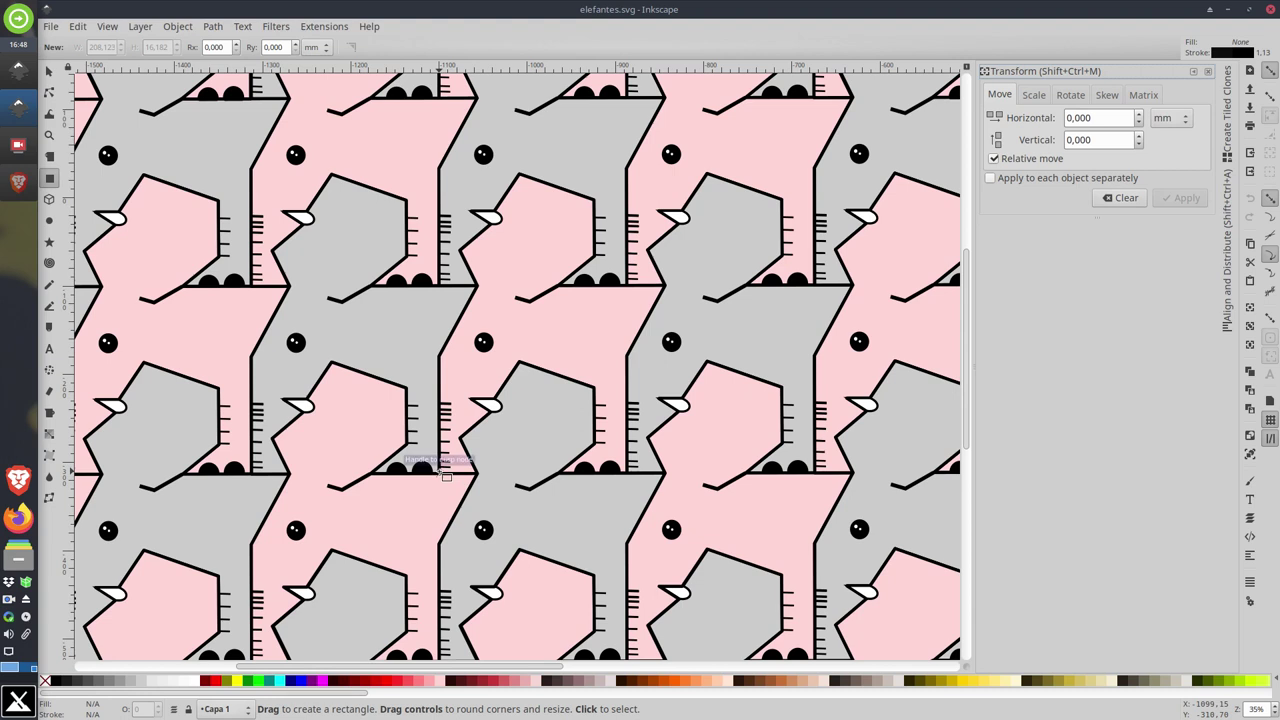
drag(441, 471, 666, 287)
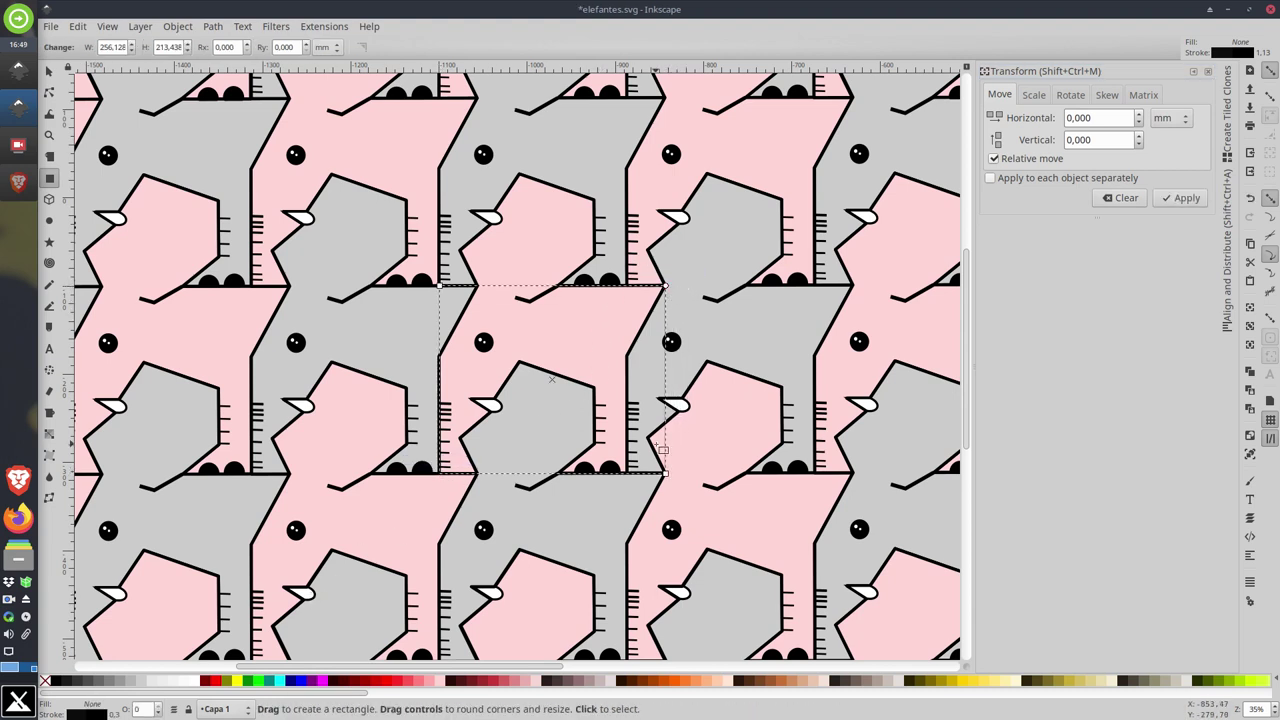
drag(666, 474, 627, 472)
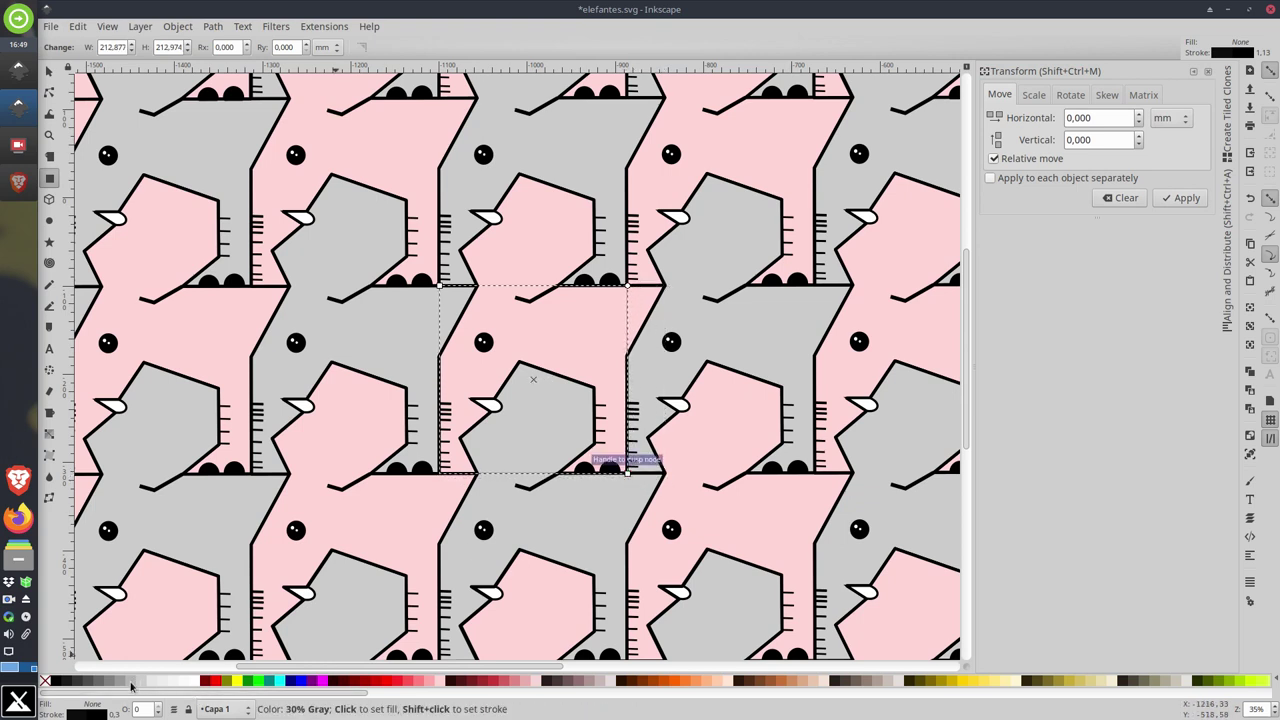
Step: Fill the new square with a translucent dark red, RGBA b148489b, with alpha 155
click(195, 681)
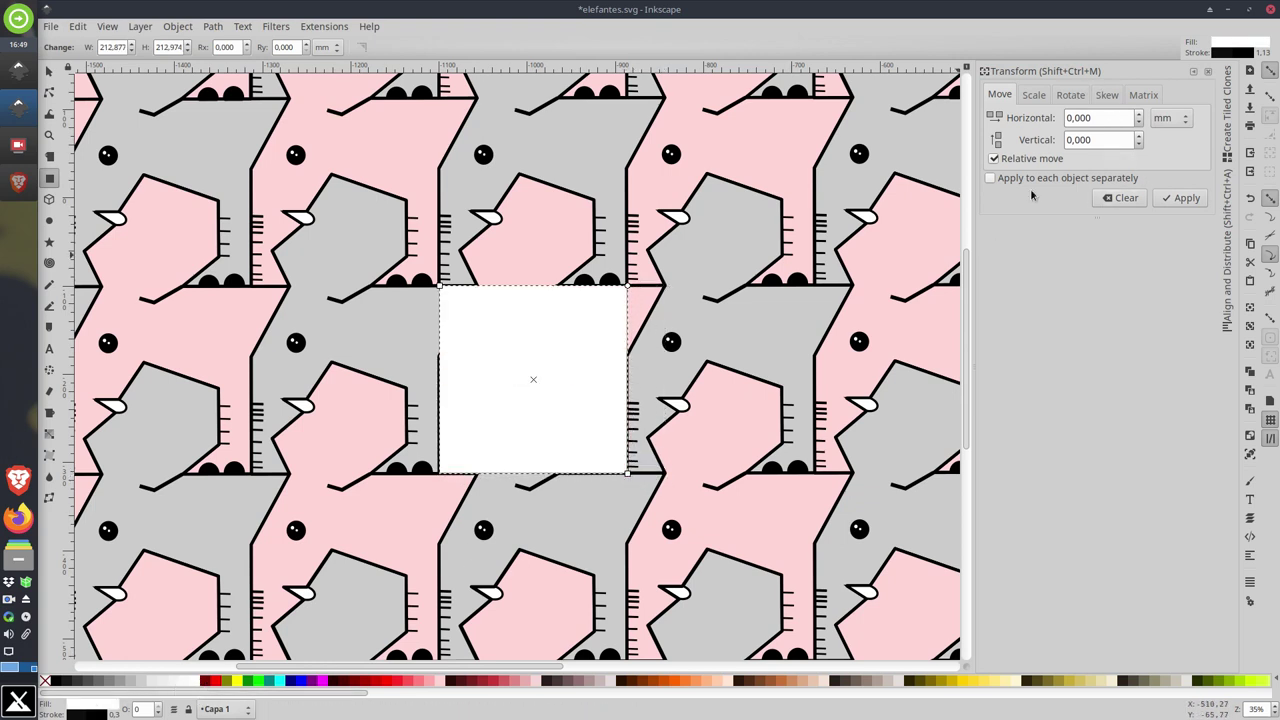
click(87, 710)
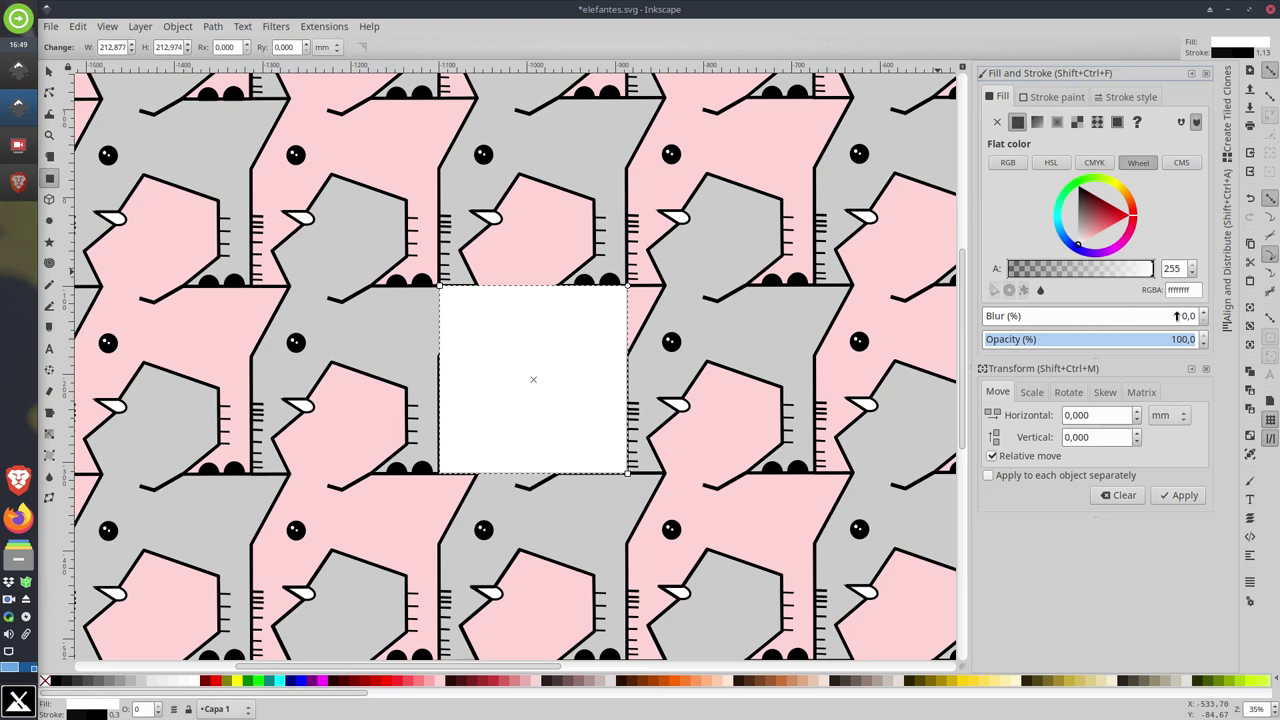
drag(1150, 281, 1098, 279)
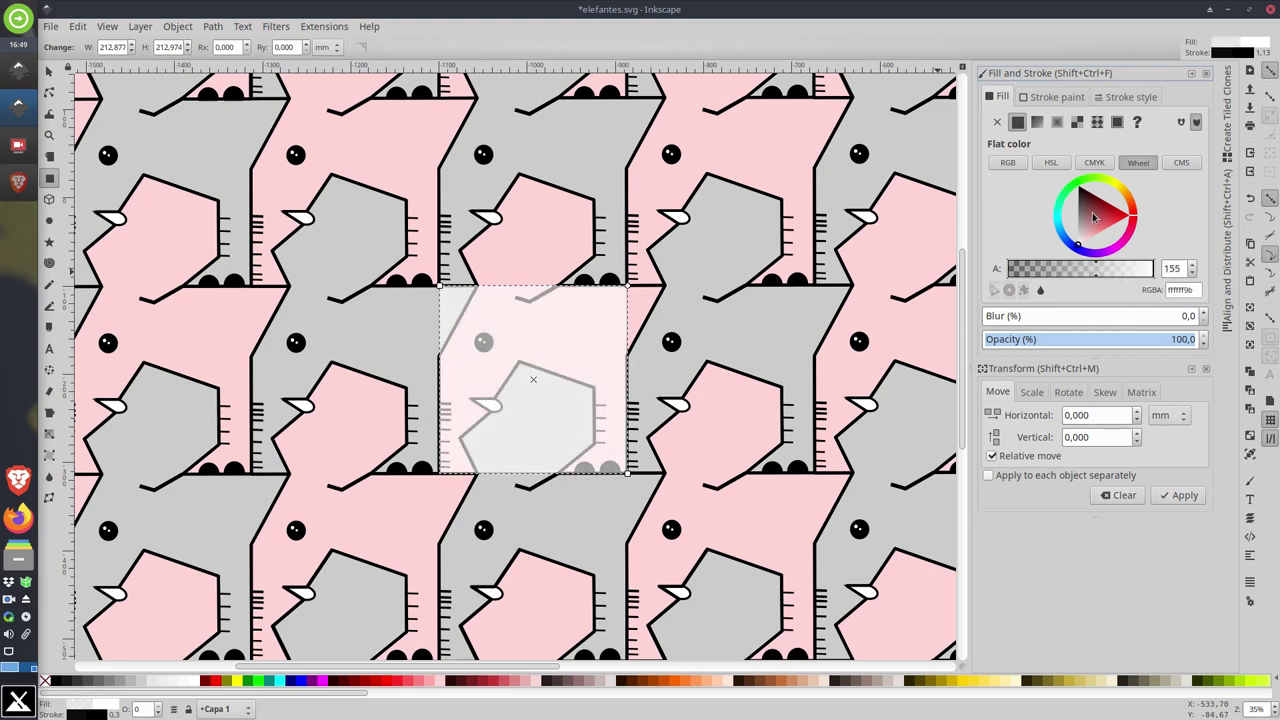
click(1099, 214)
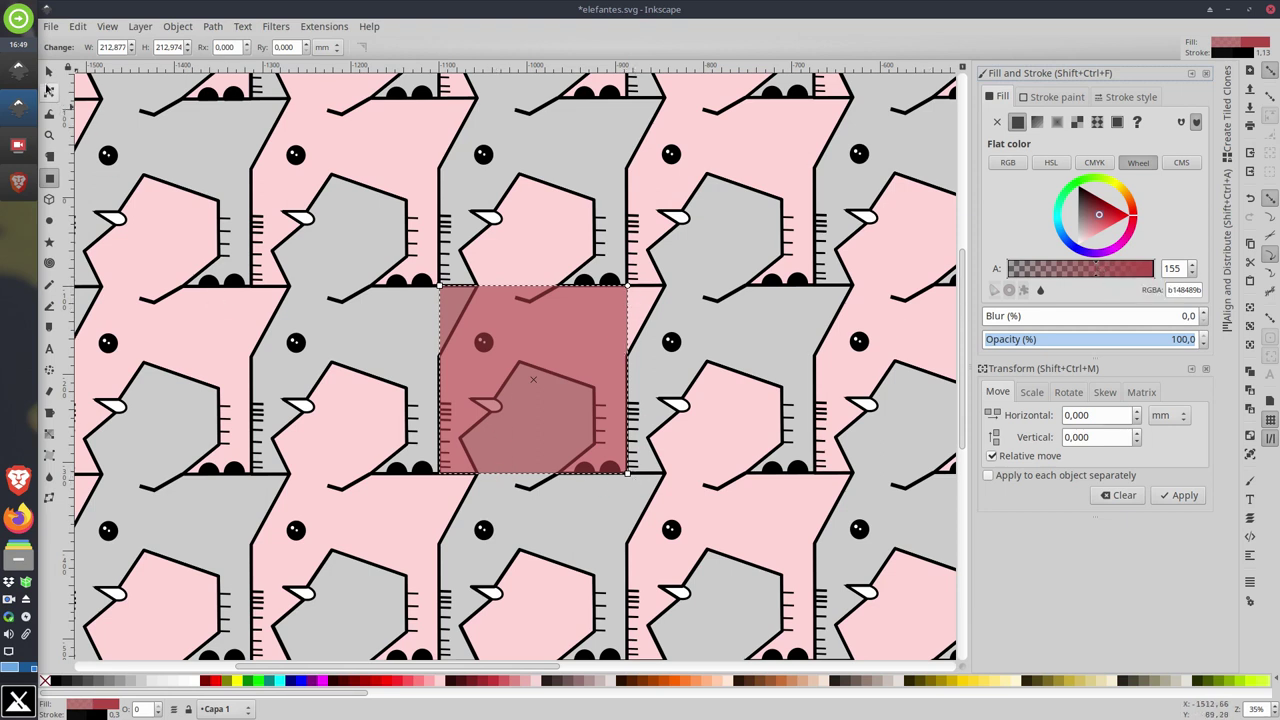
Step: Examine how the translucent square relates to the neighbouring elephant tiles, and return to the new document's window
click(49, 72)
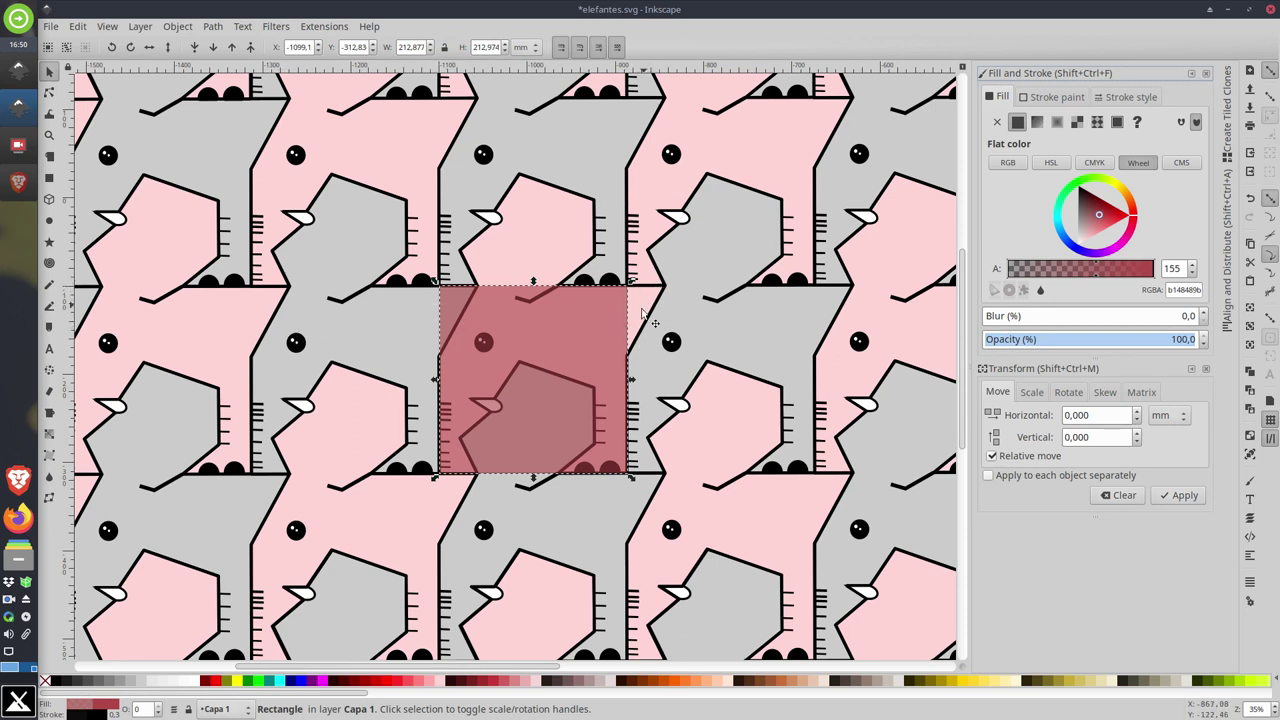
scroll(600, 366, left, 2)
scroll(600, 366, up, 1)
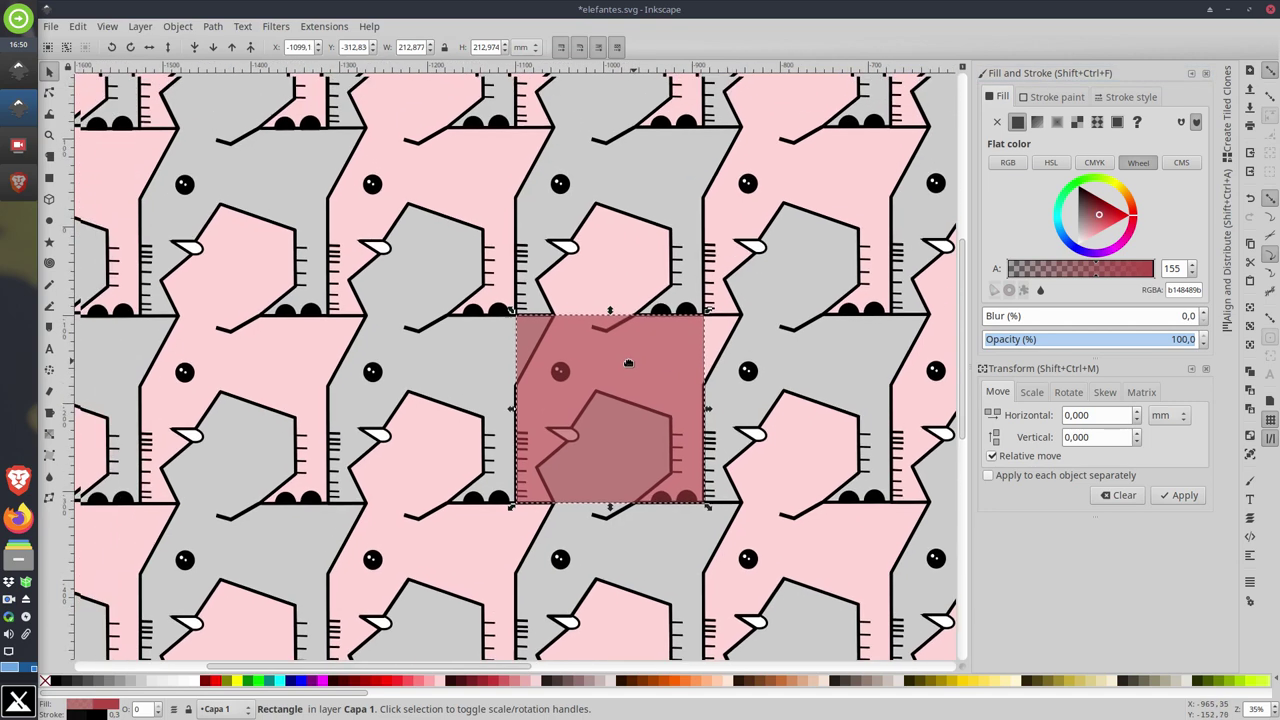
scroll(757, 416, down, 1)
scroll(757, 416, down, 1)
scroll(757, 416, right, 1)
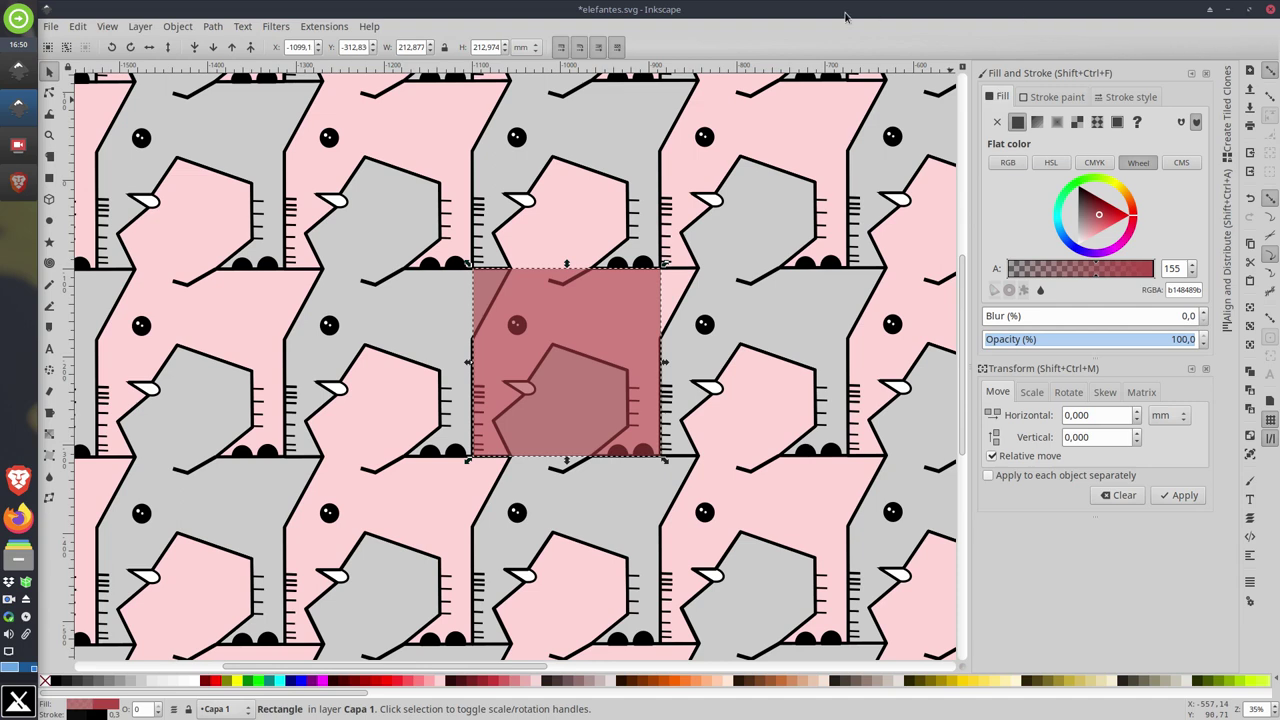
key(alt+Tab)
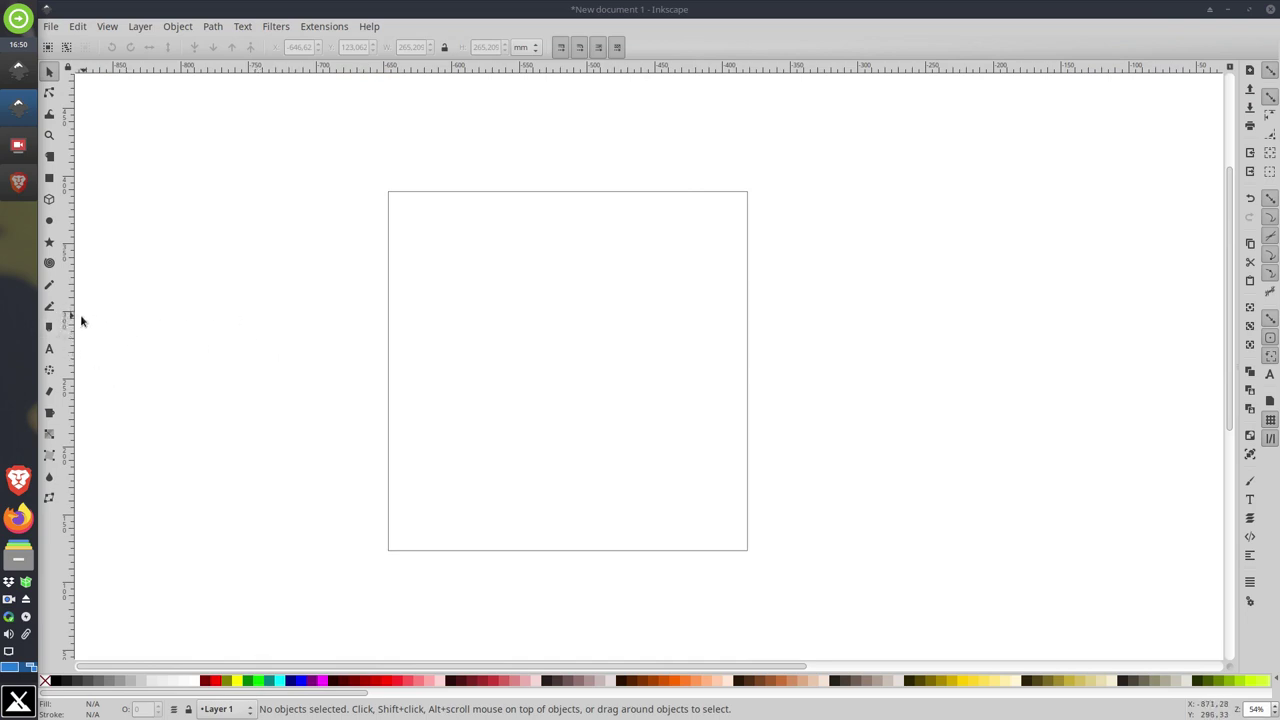
Step: With line-midpoint snapping enabled, draw a closed seven-node straight-line polygon about 150 by 148 mm inside the square, its base on the bottom edge
click(49, 306)
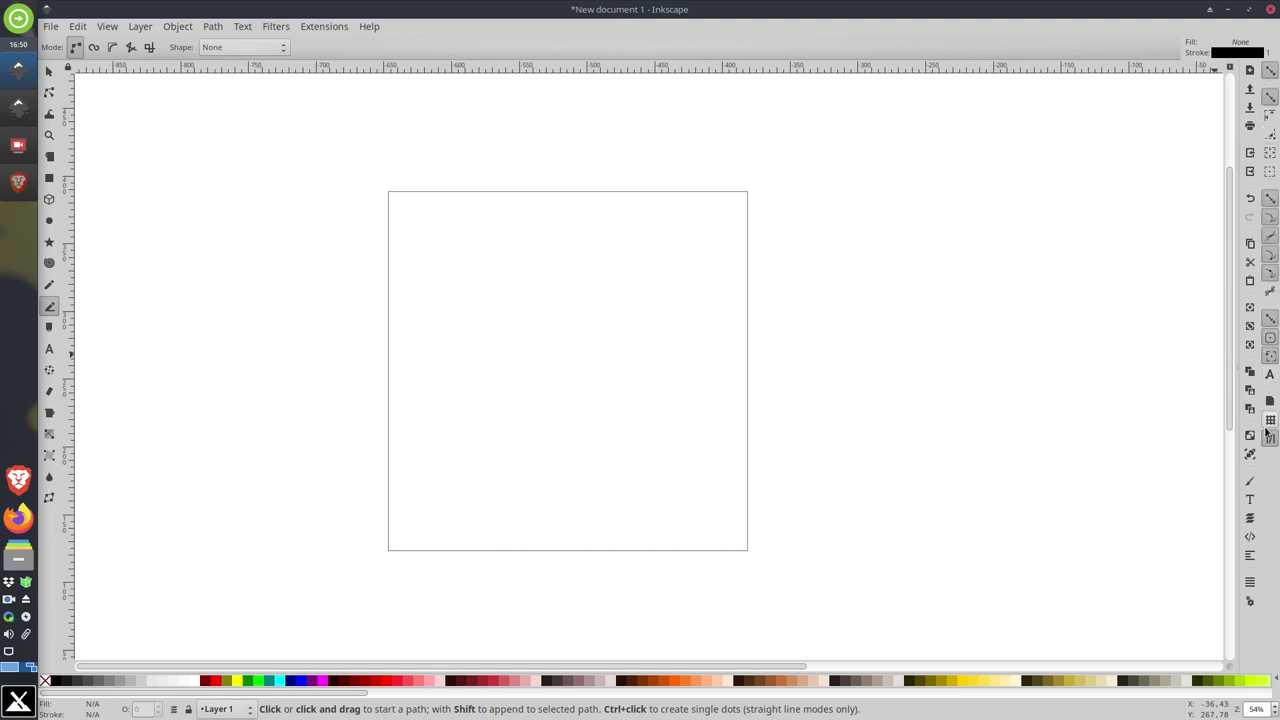
click(1270, 291)
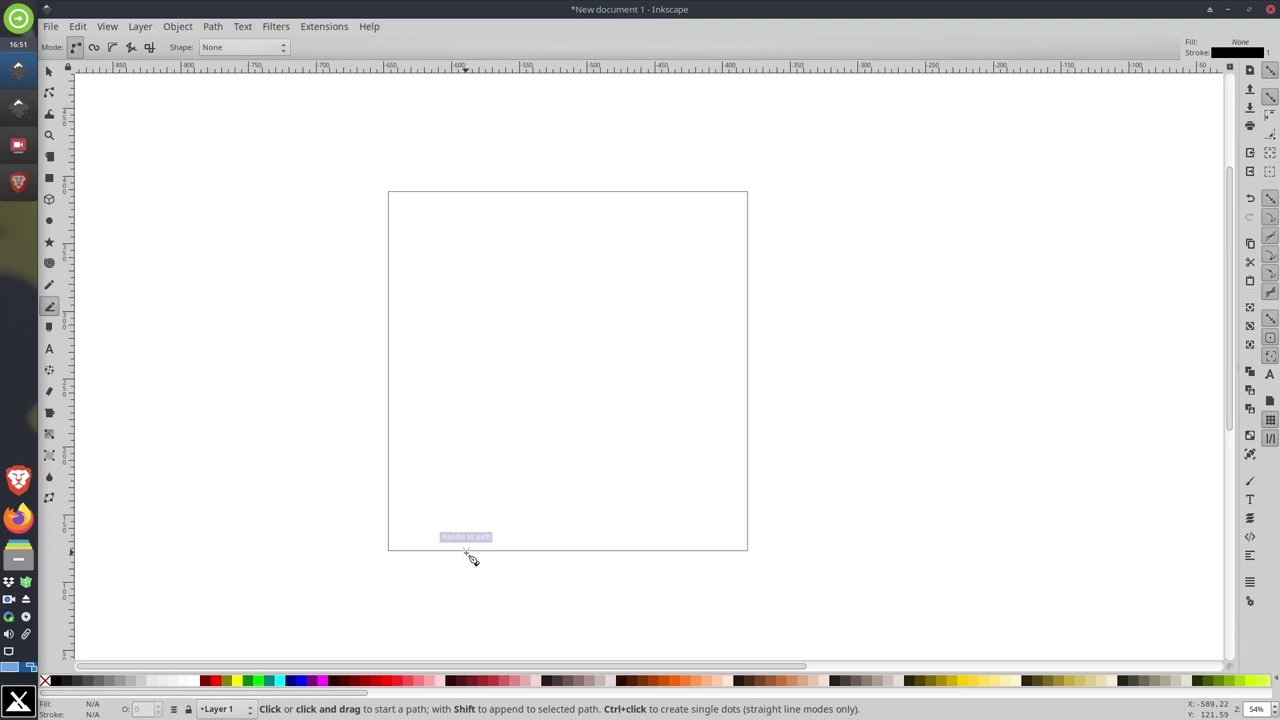
click(495, 468)
click(467, 398)
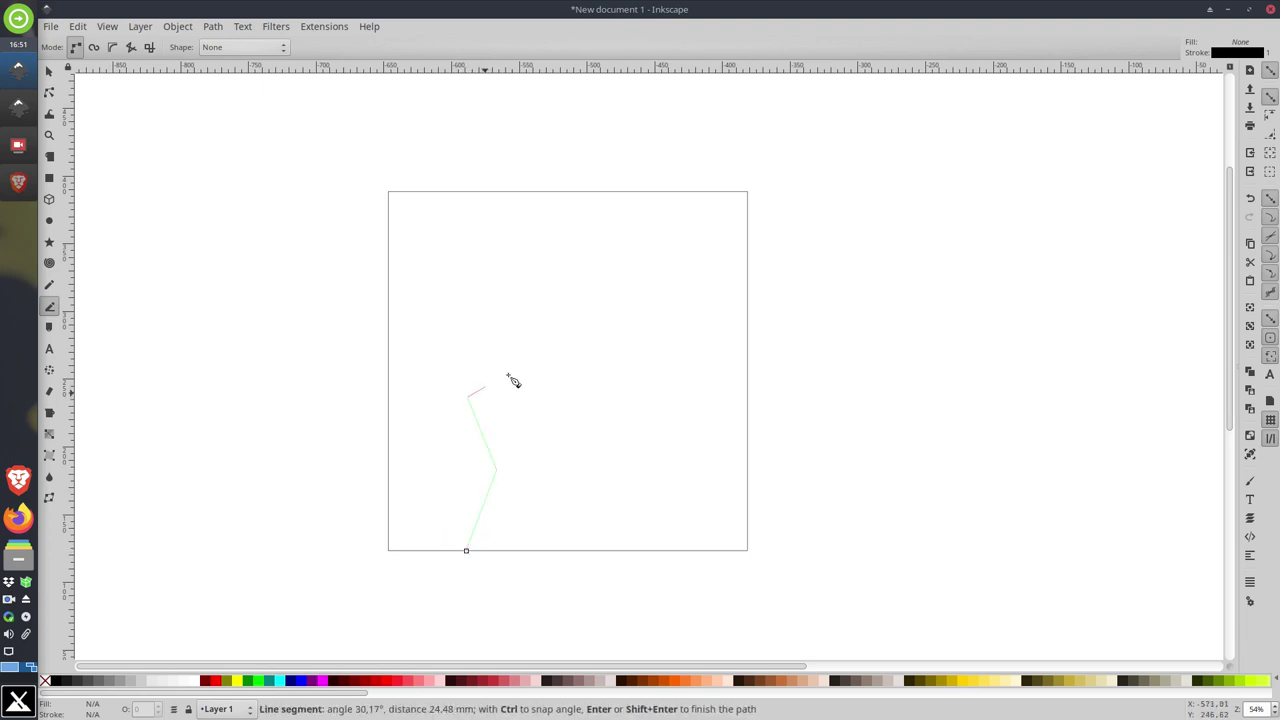
click(578, 351)
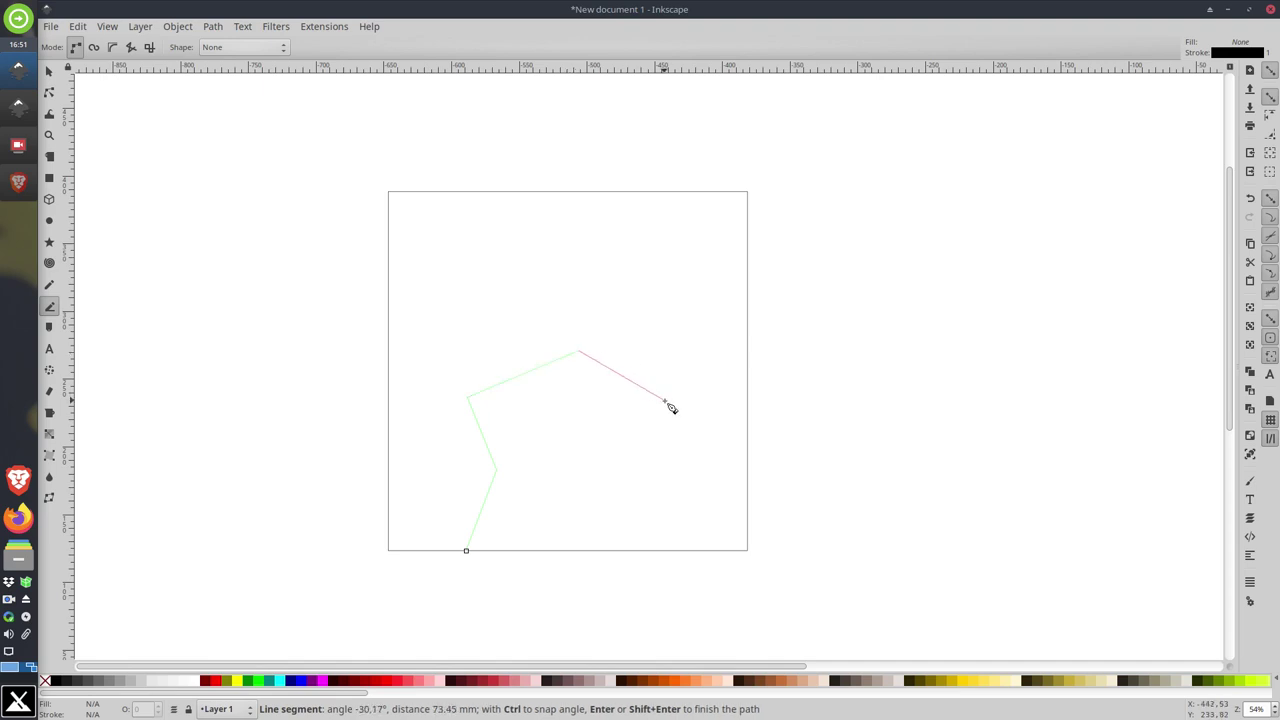
click(664, 401)
click(668, 500)
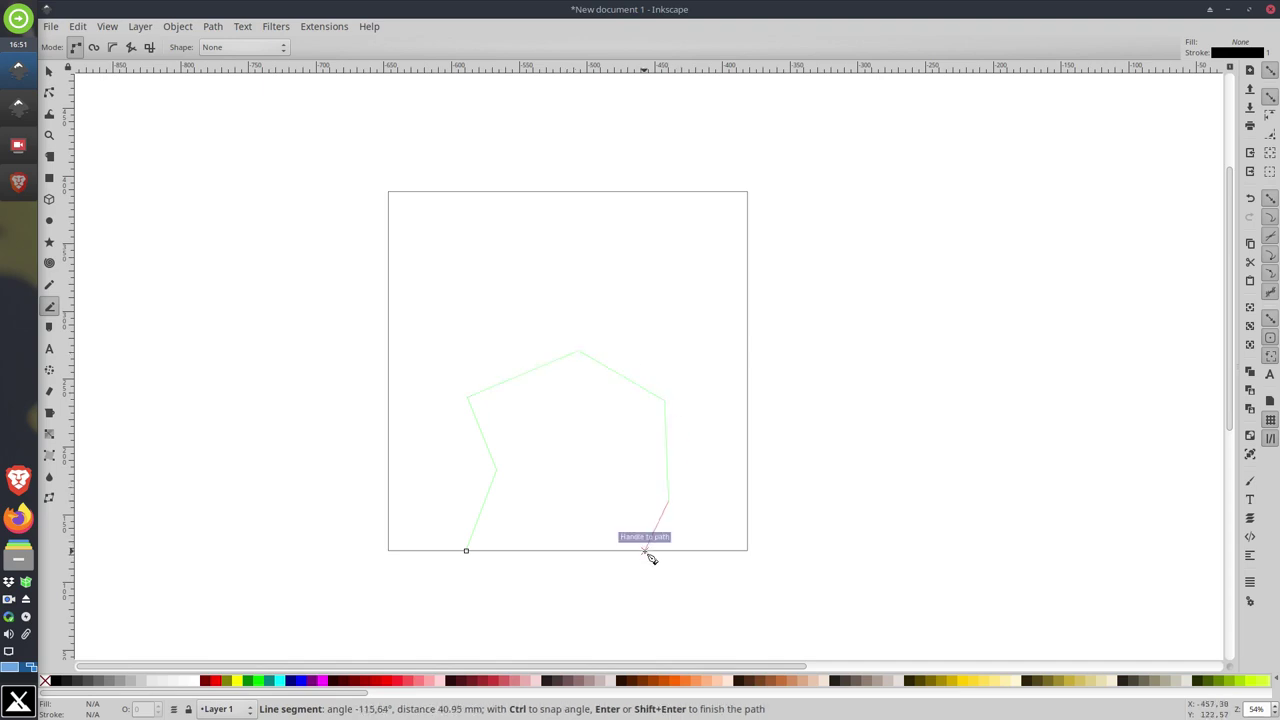
click(646, 551)
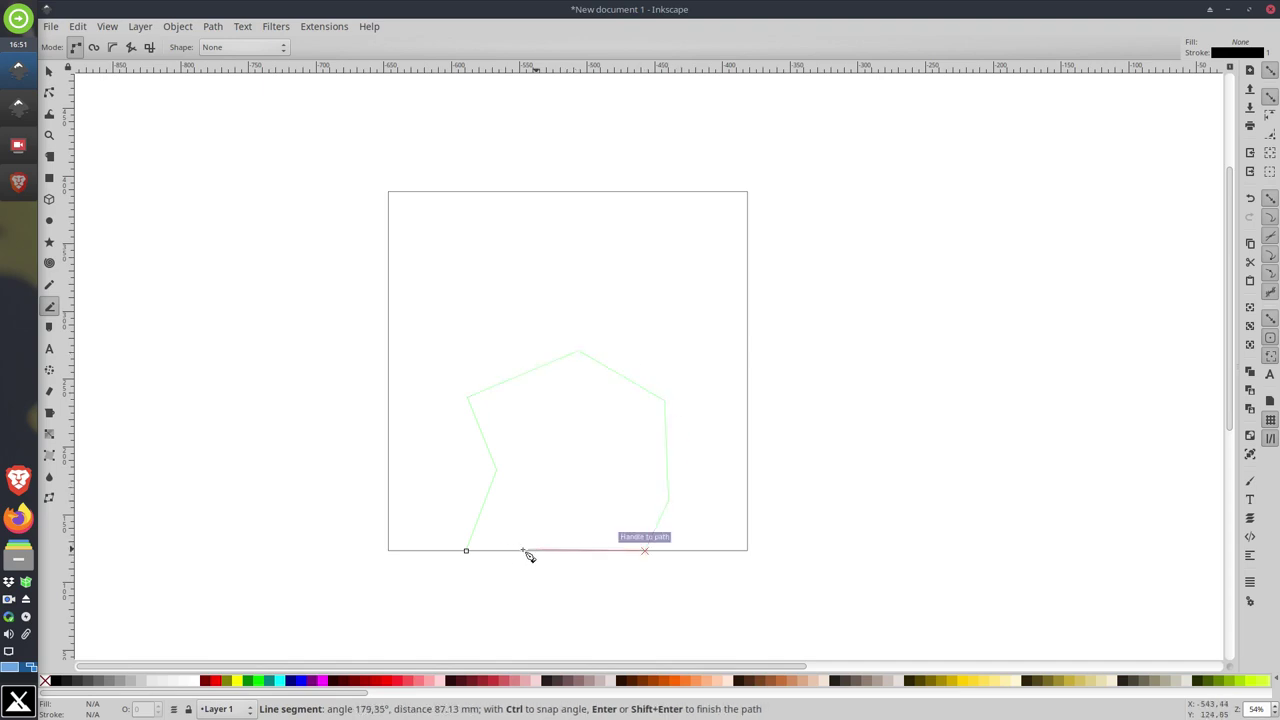
click(467, 551)
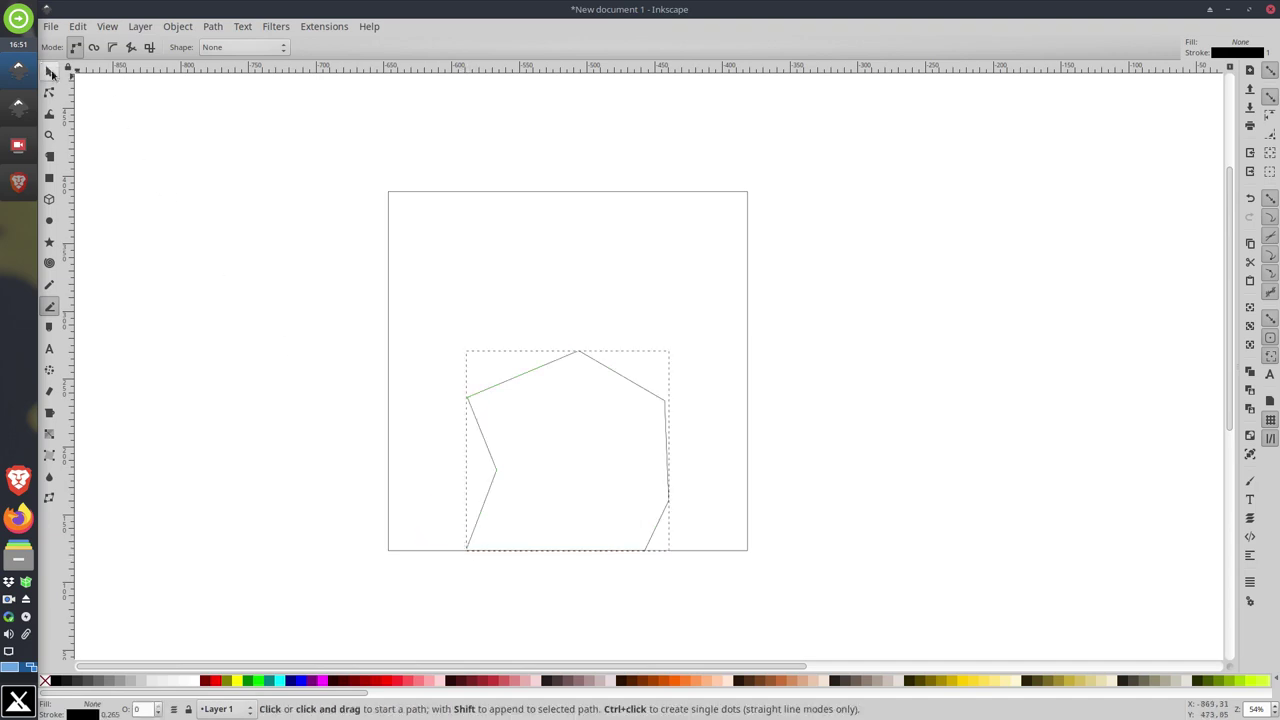
Step: Duplicate the polygon and move the copy straight up so that its base lies on the square's top edge
click(49, 71)
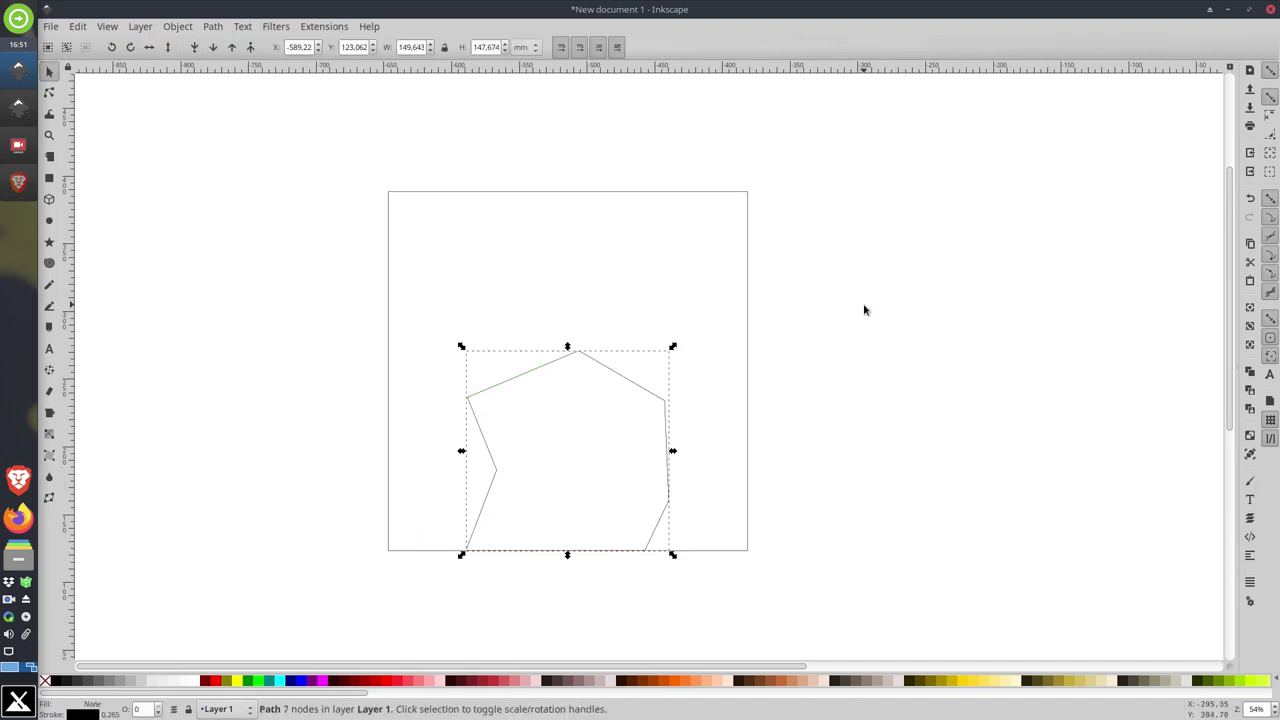
drag(871, 311, 846, 335)
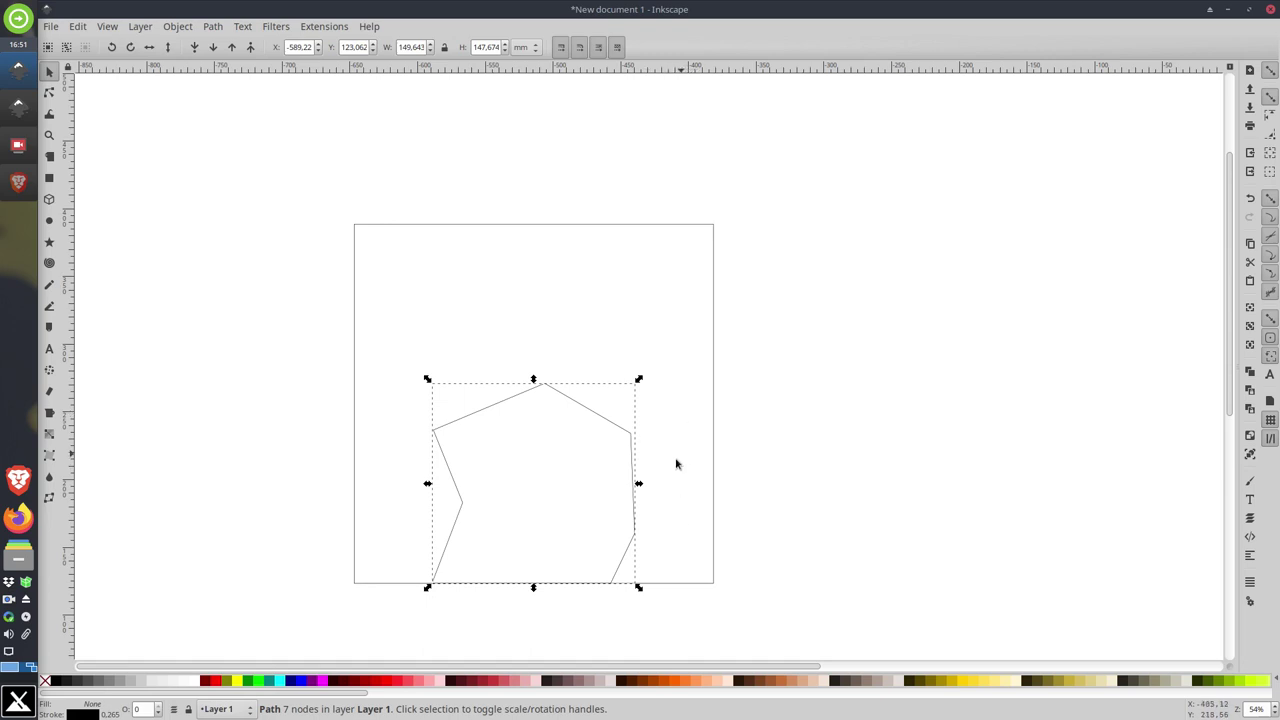
right_click(530, 463)
click(544, 440)
click(567, 401)
right_click(568, 402)
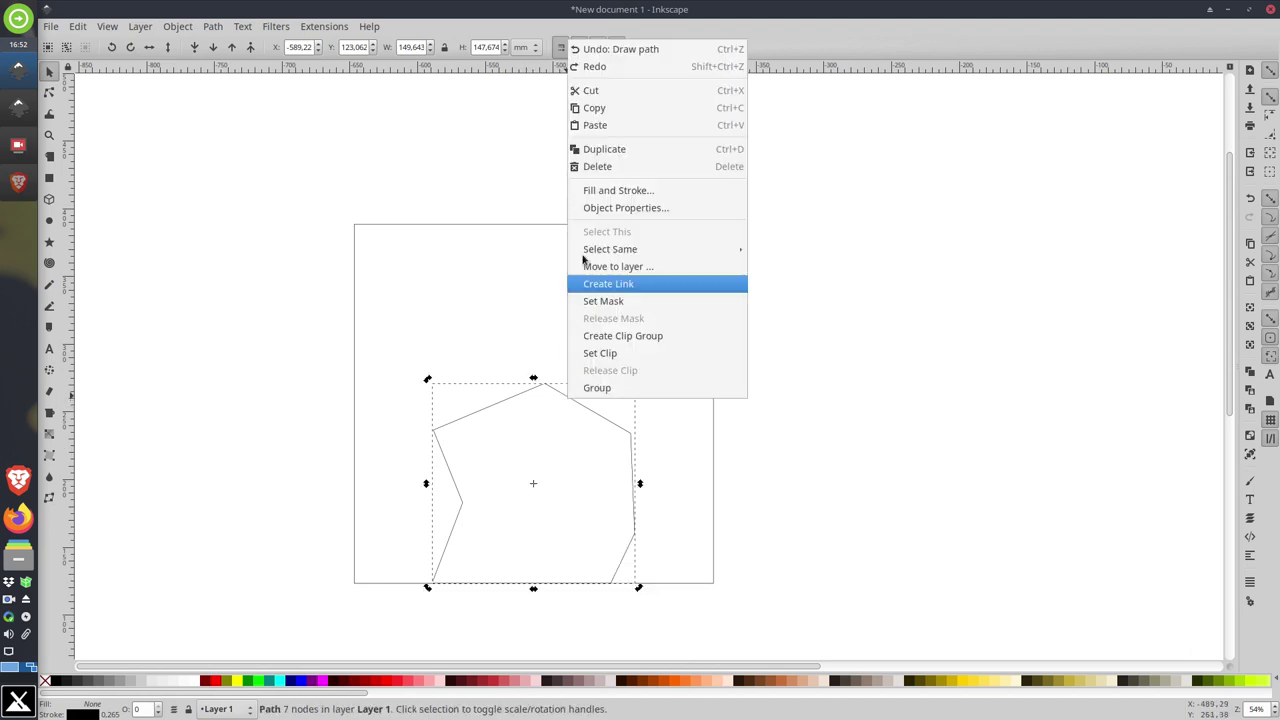
click(613, 150)
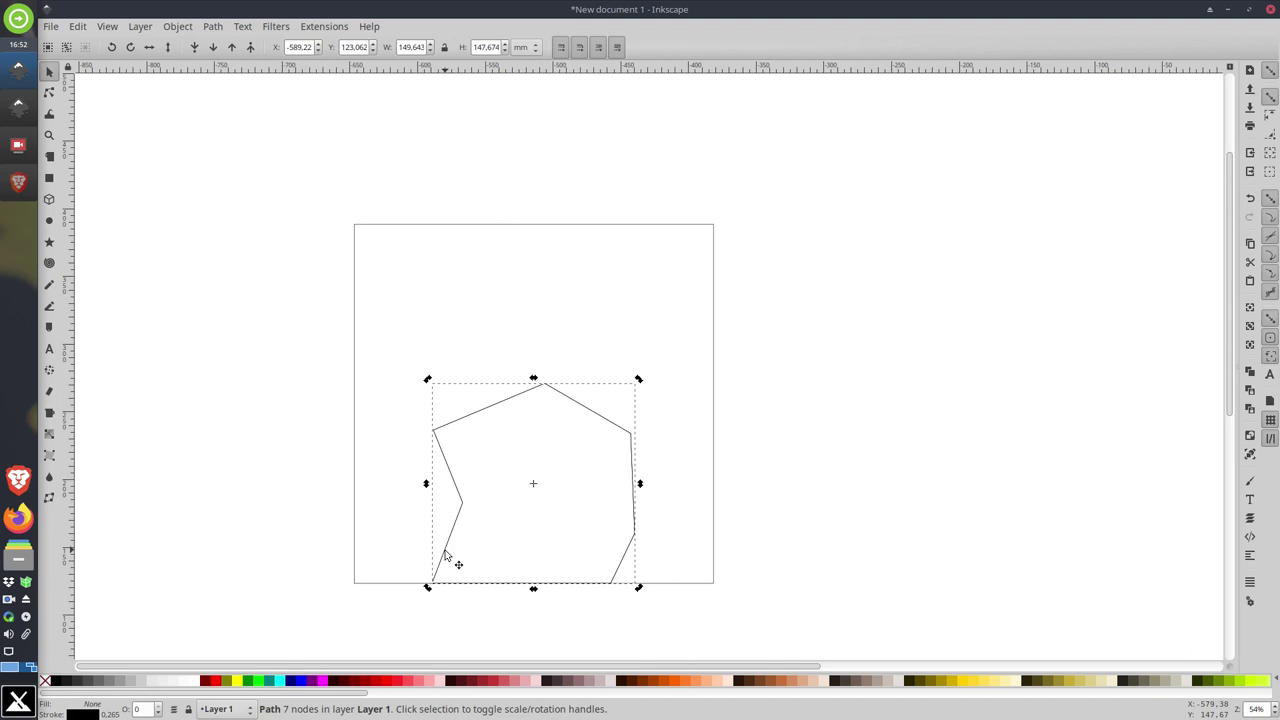
drag(446, 553, 455, 193)
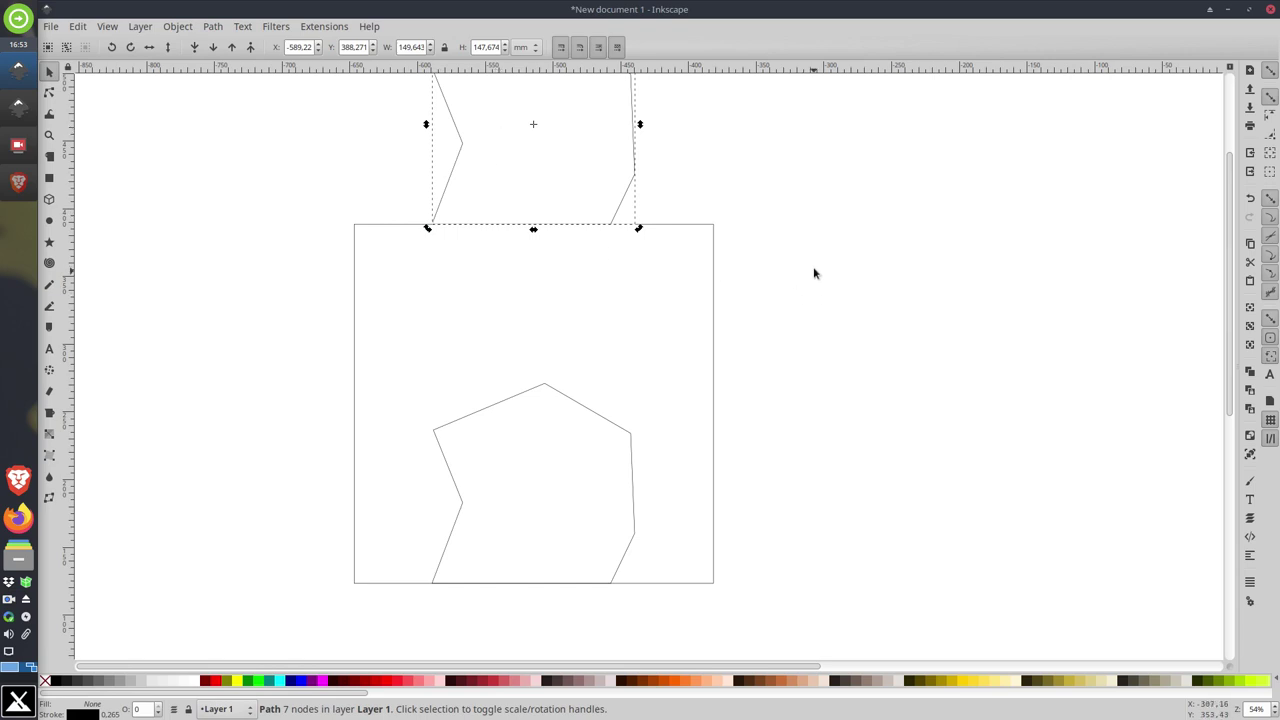
drag(814, 270, 788, 312)
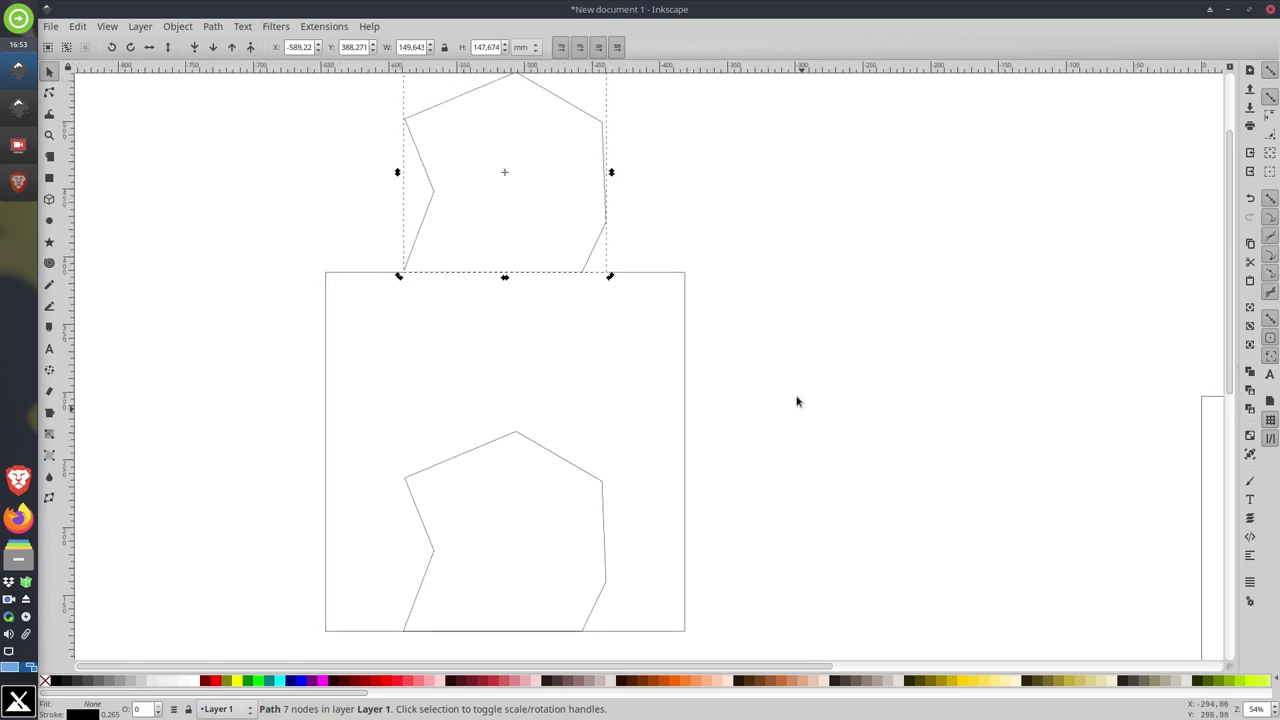
click(758, 384)
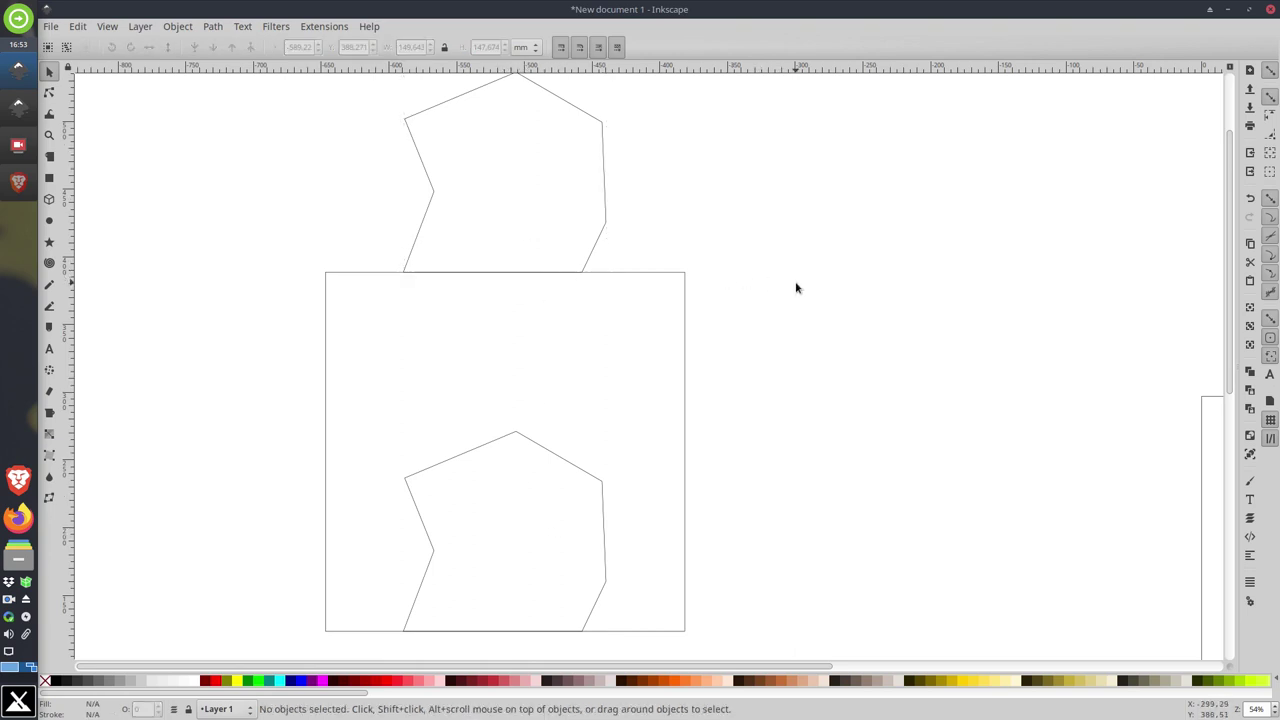
drag(806, 282, 808, 290)
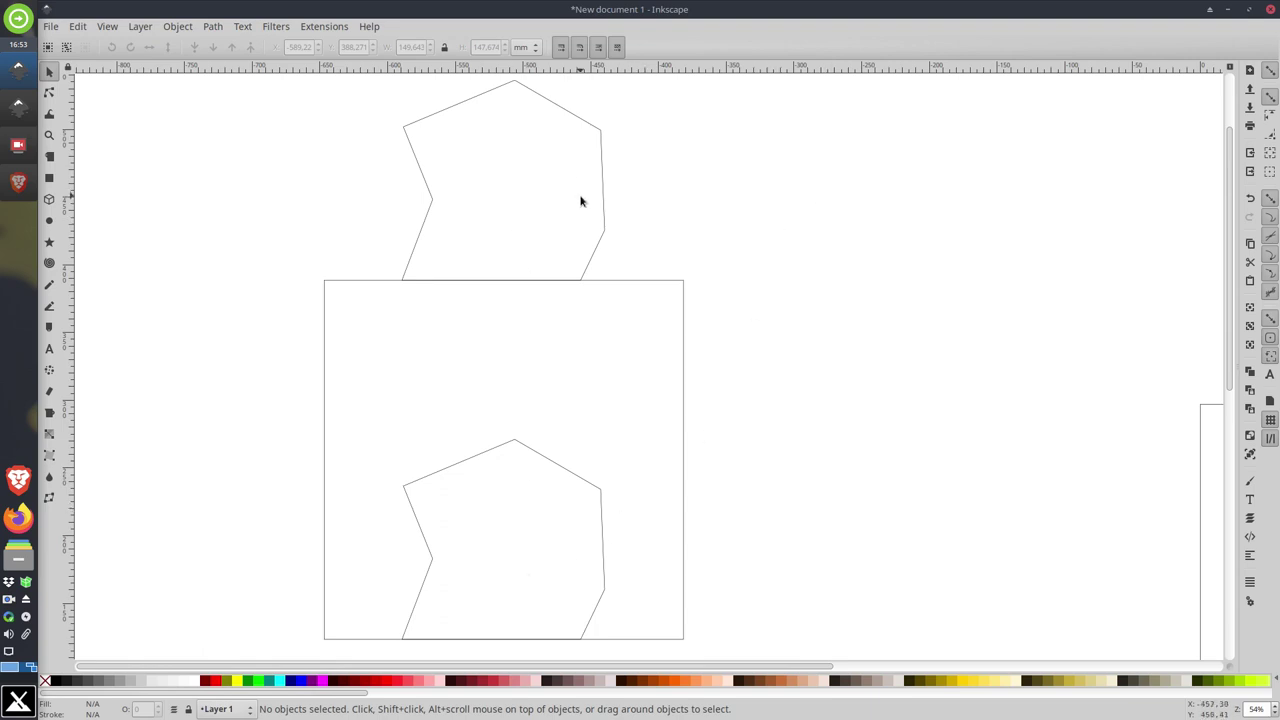
click(474, 460)
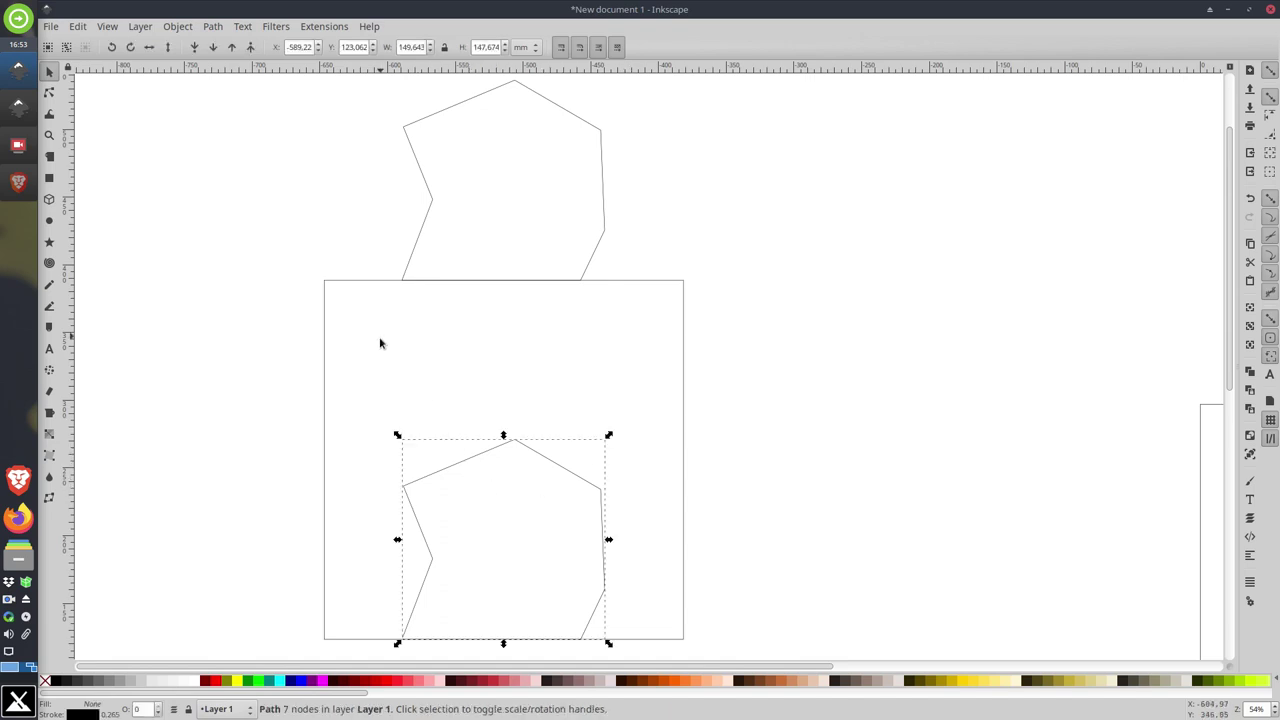
key(shift)
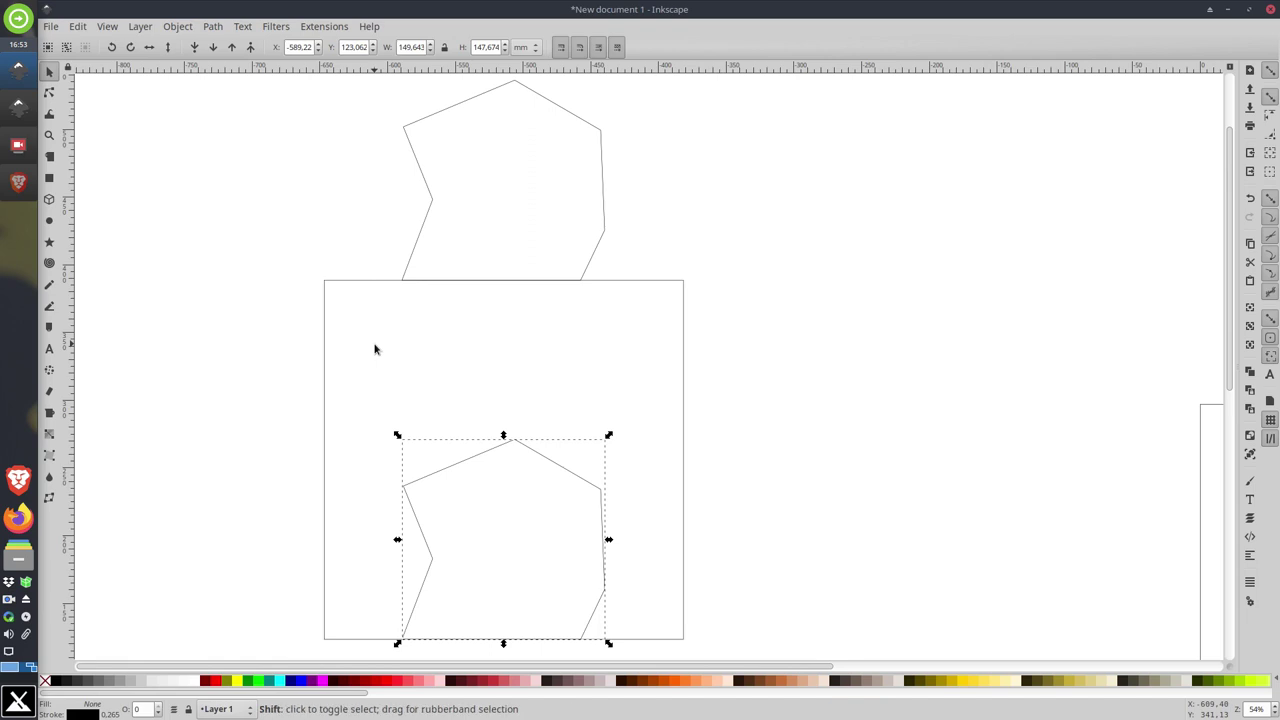
shift+click(324, 323)
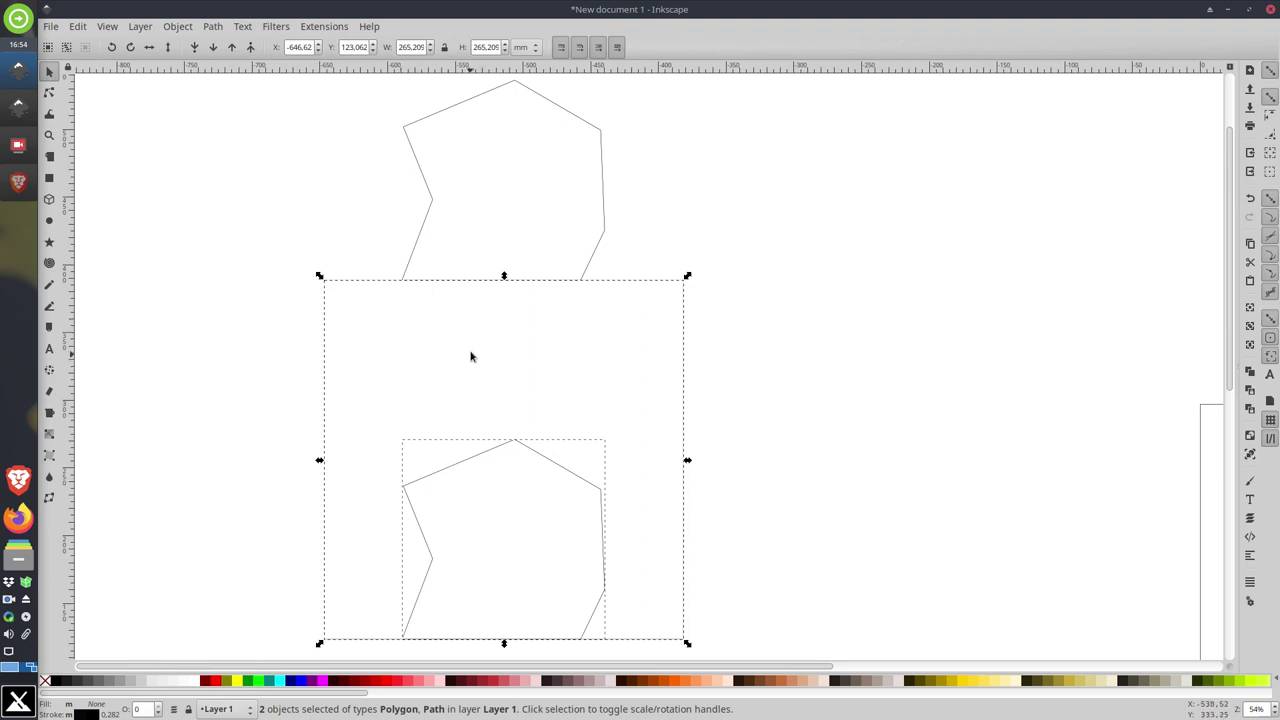
click(283, 253)
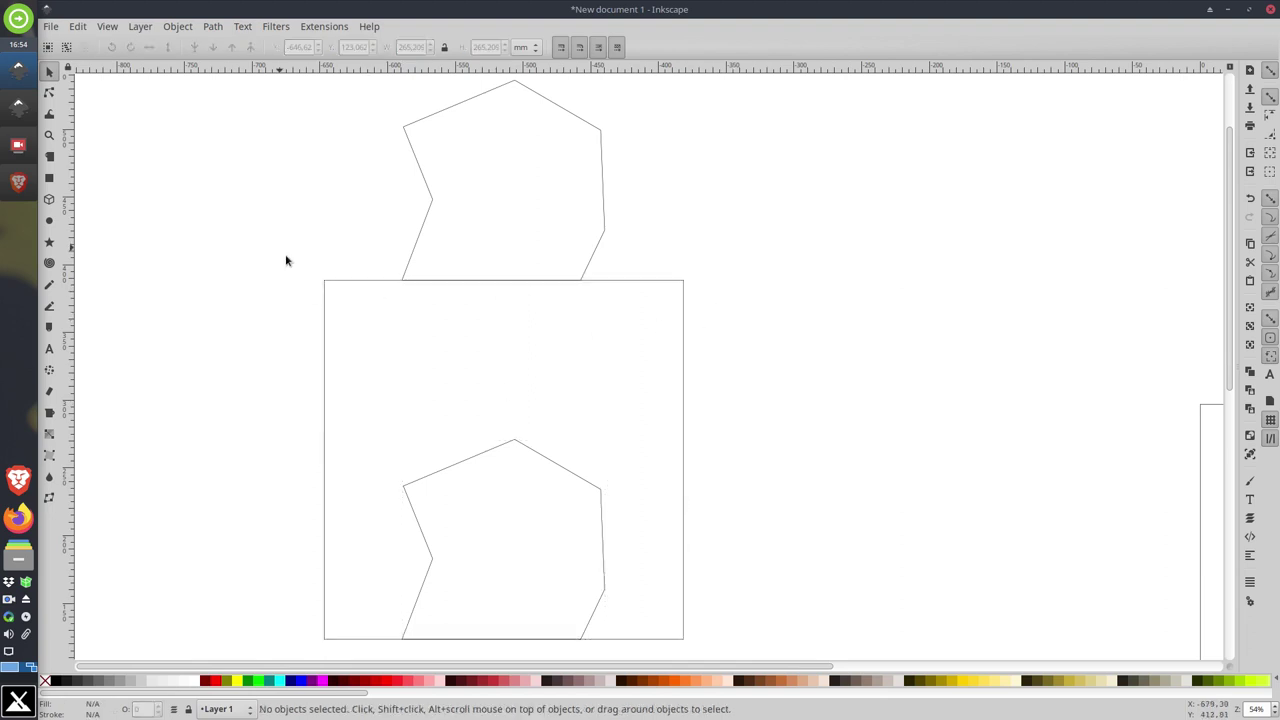
Step: Select the square together with the polygon inside it and subtract the polygon from the square with Difference
scroll(360, 286, down, 3)
drag(252, 171, 831, 603)
scroll(800, 502, up, 1)
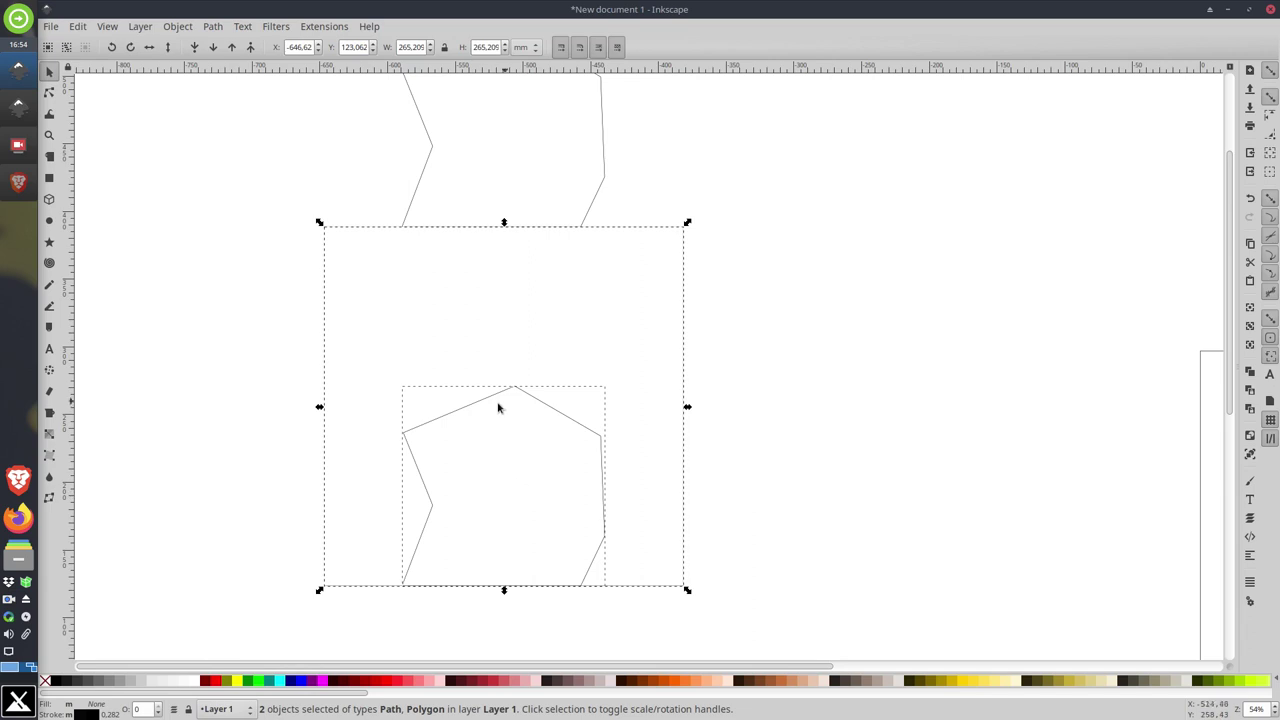
scroll(515, 360, up, 1)
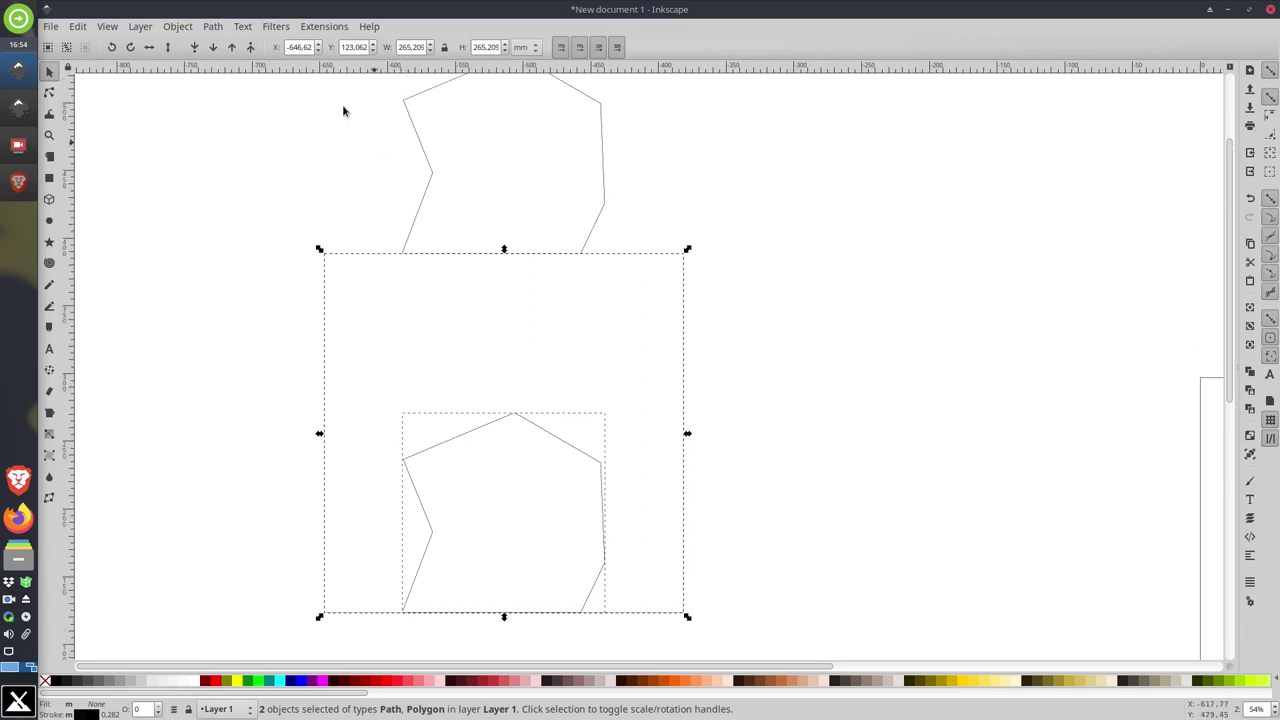
click(213, 27)
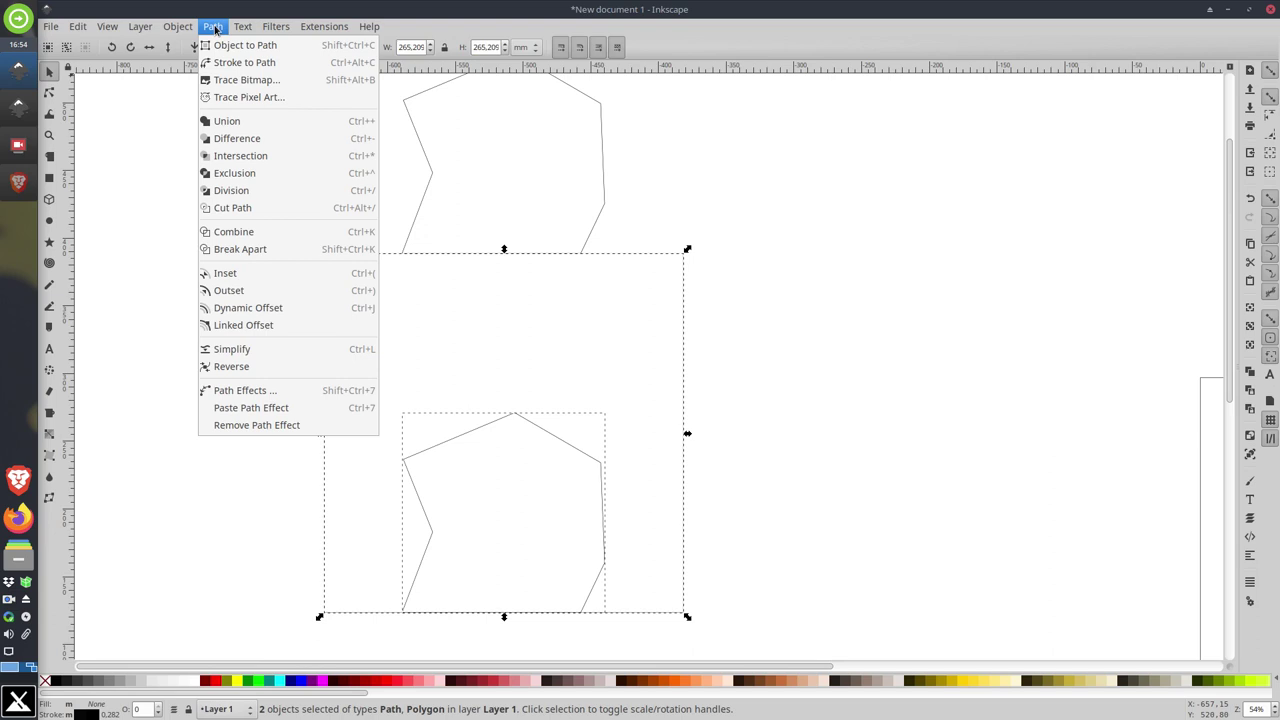
click(241, 144)
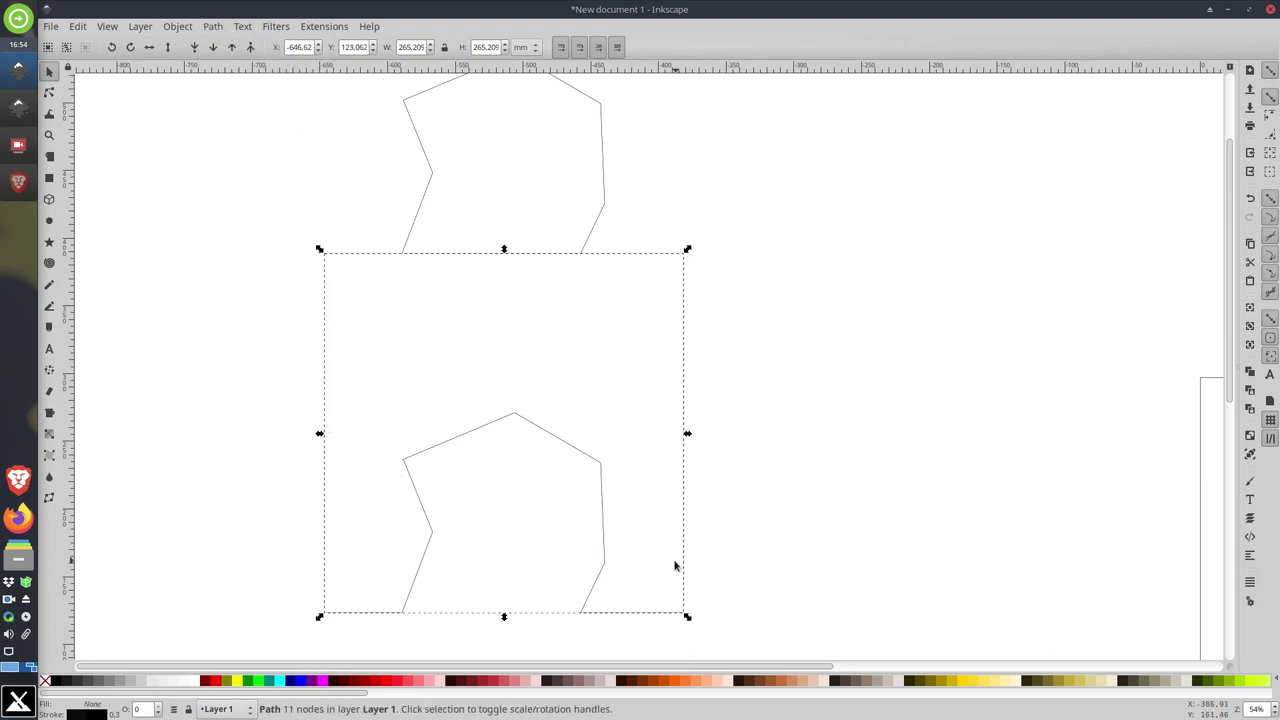
Step: Examine the opening cut into the square's bottom edge and compare the notch with the polygon copy above the square
drag(552, 562, 608, 362)
scroll(551, 477, down, 6)
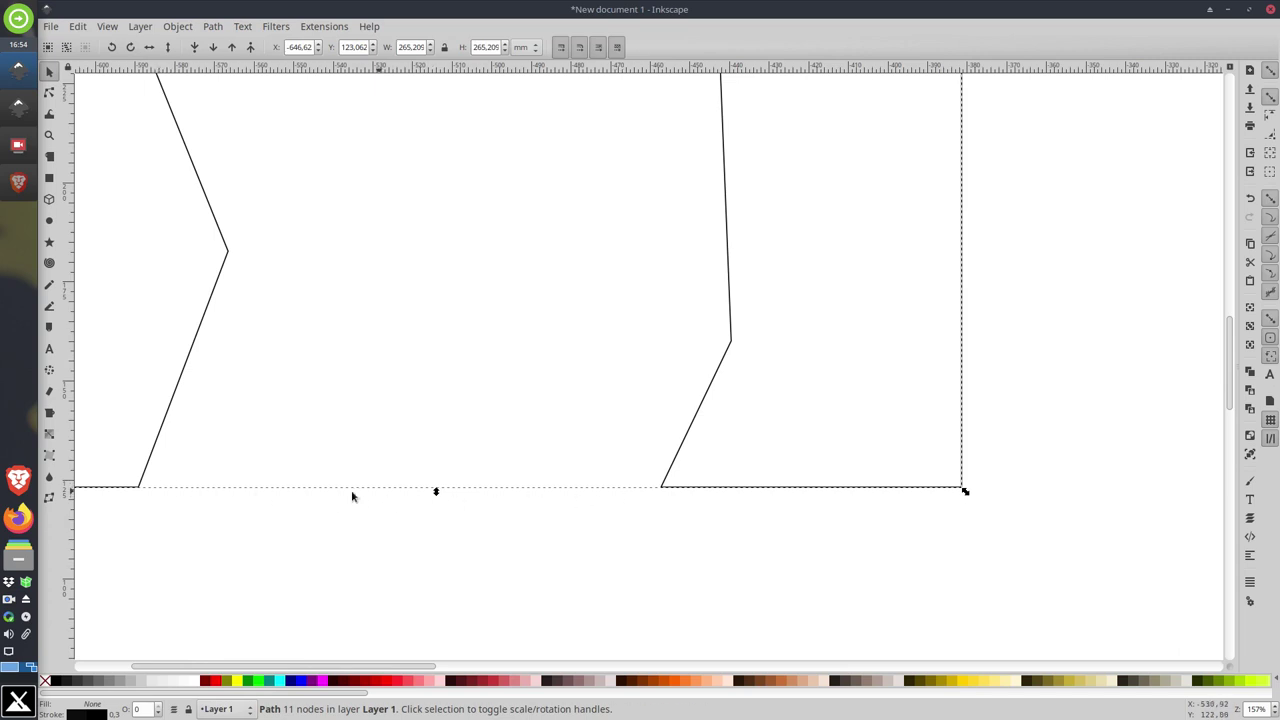
scroll(603, 497, up, 2)
scroll(605, 493, down, 3)
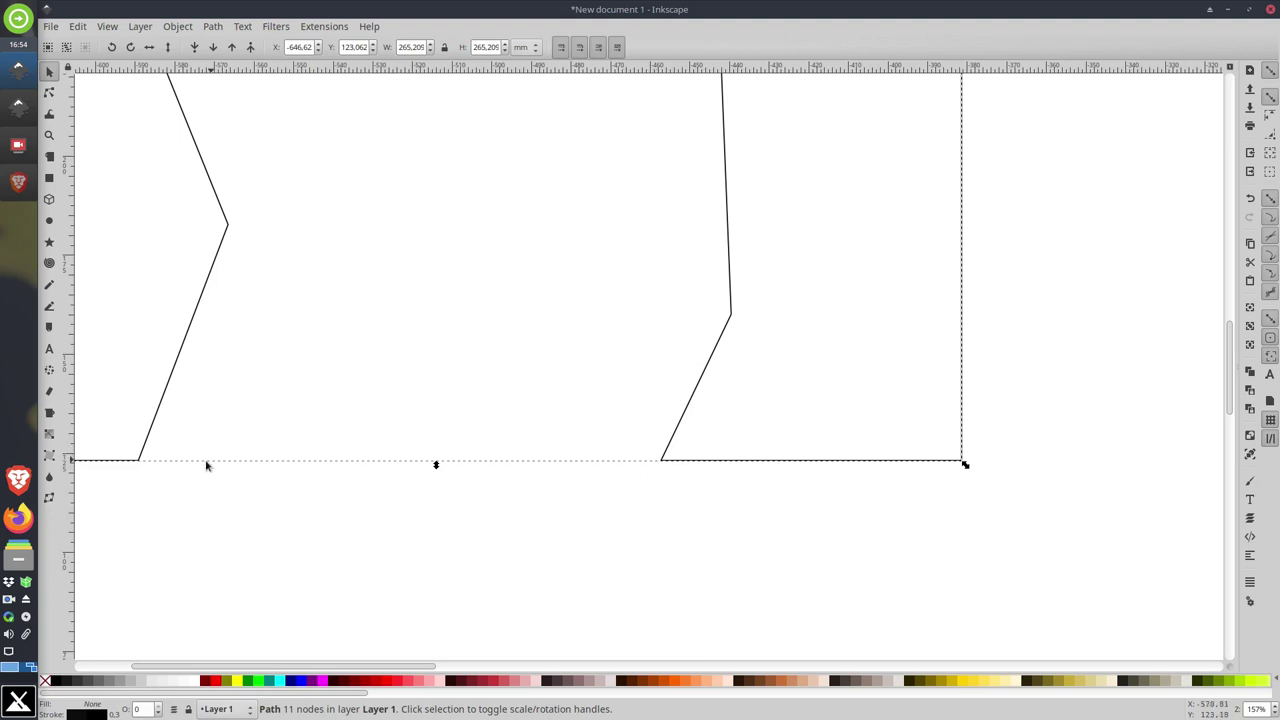
scroll(435, 488, up, 15)
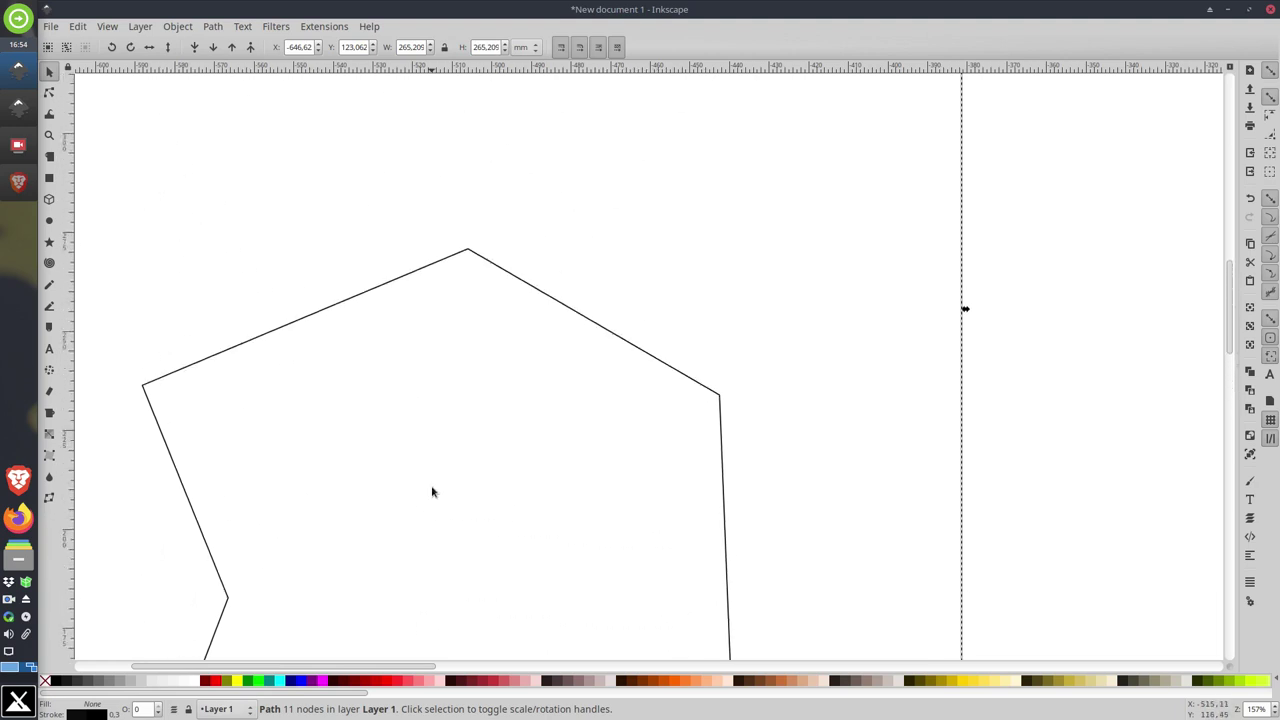
ctrl+scroll(439, 484, down, 3)
scroll(450, 455, up, 1)
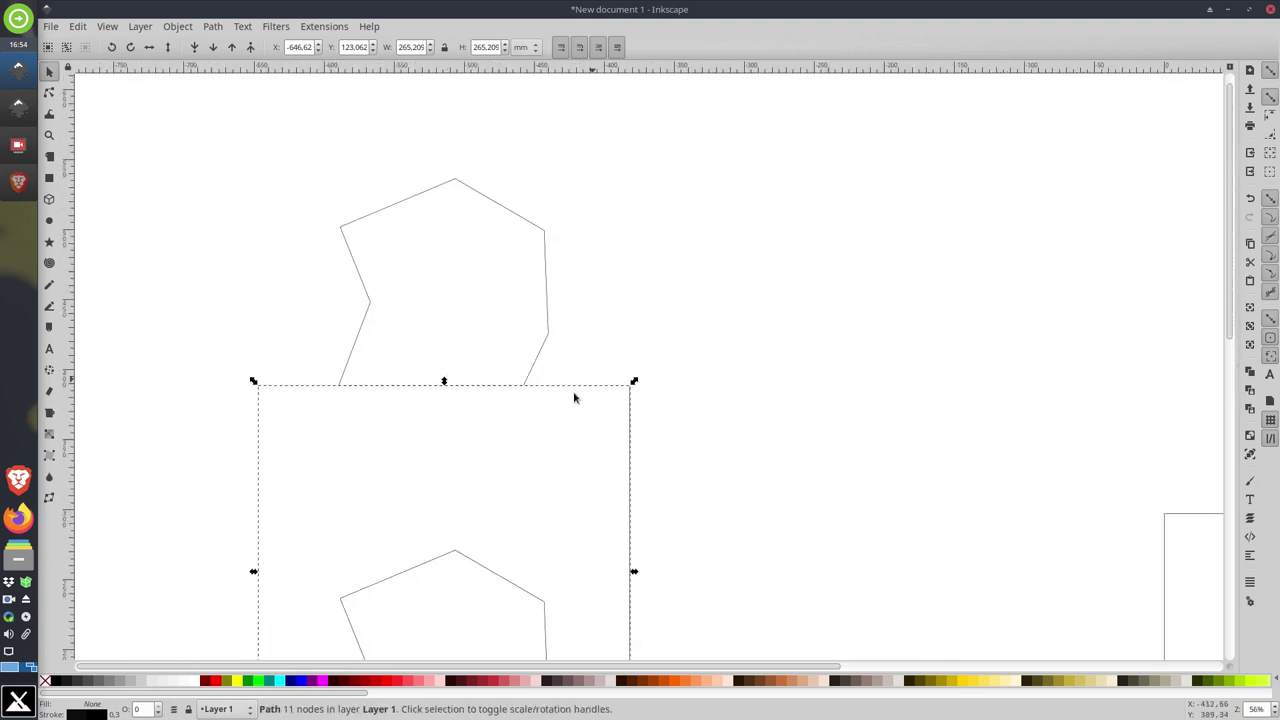
mouse_move(674, 397)
mouse_down()
mouse_move(874, 320)
mouse_move(857, 309)
mouse_up()
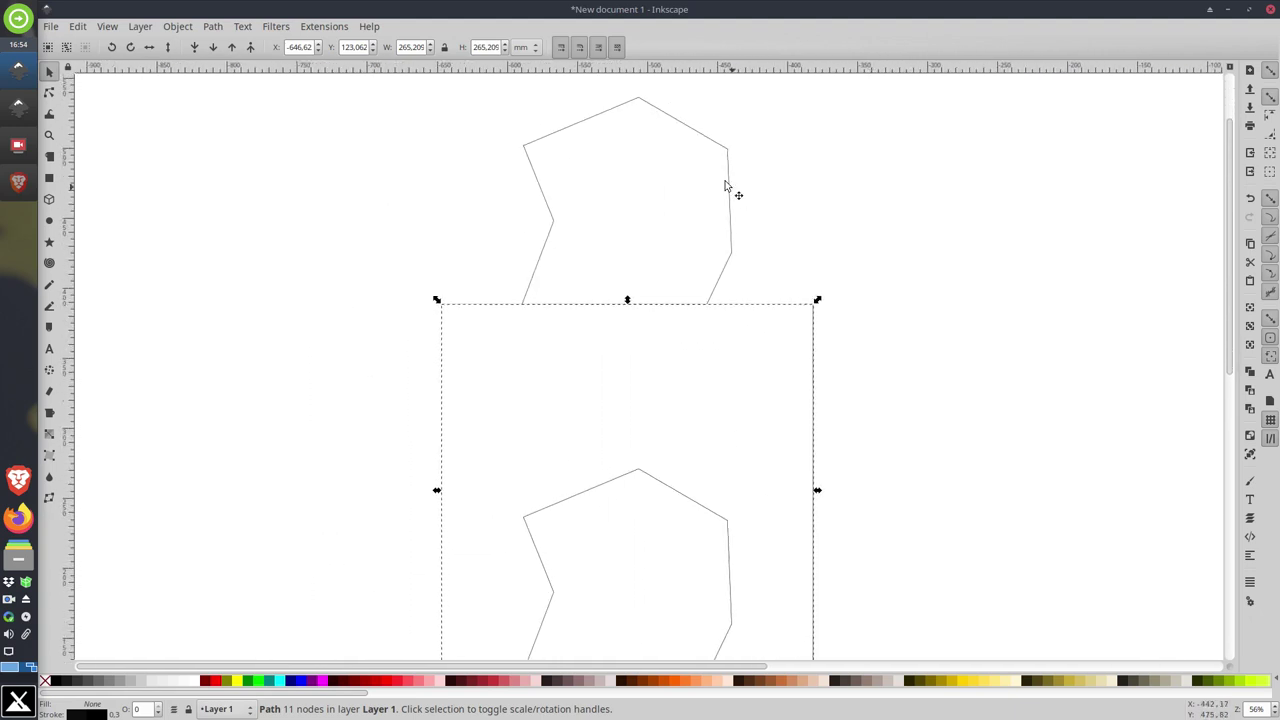
Step: Merge the upper polygon copy with the notched square into one path with Union, and inspect the joined outline
click(700, 141)
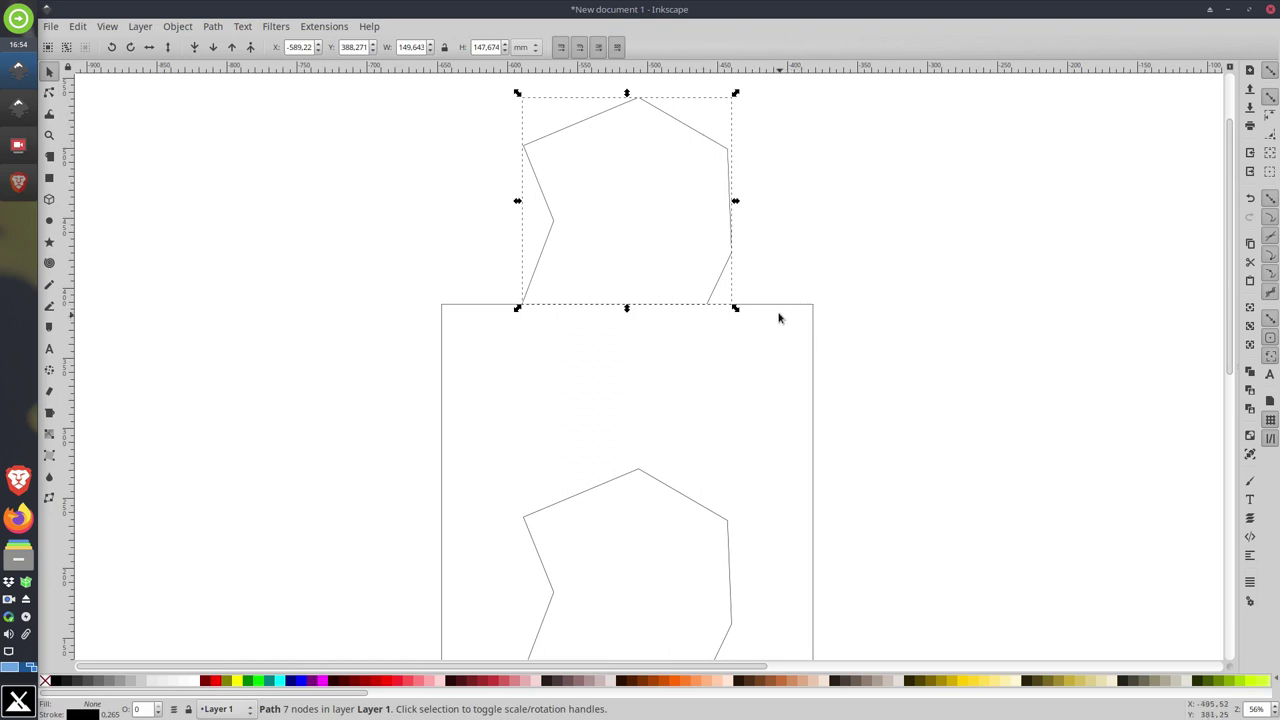
key(shift)
shift+click(780, 308)
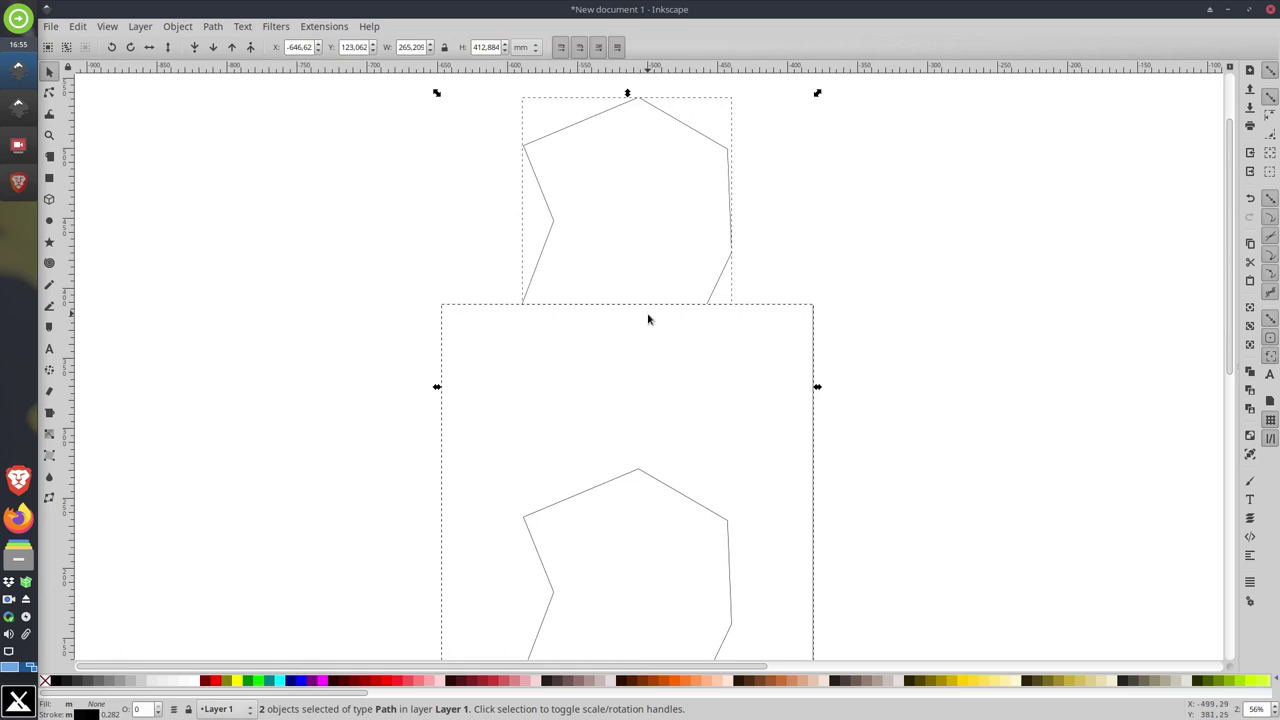
click(213, 27)
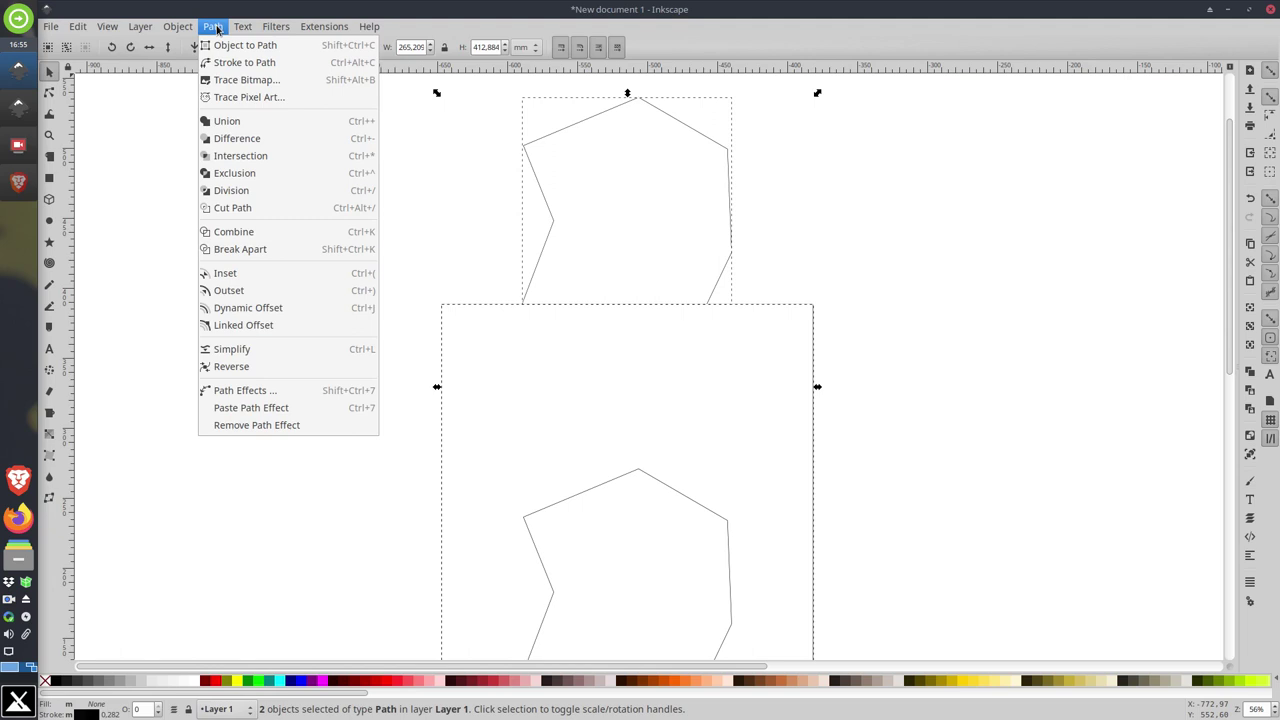
click(285, 123)
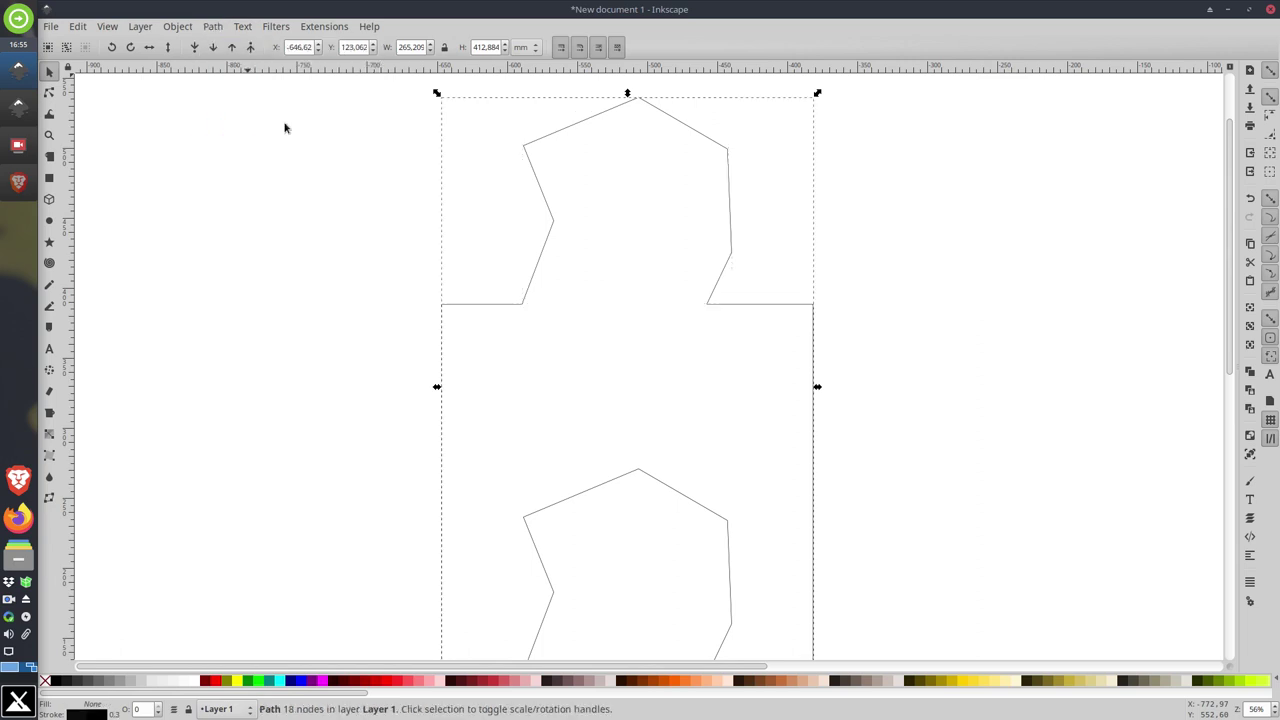
ctrl+scroll(647, 308, up, 2)
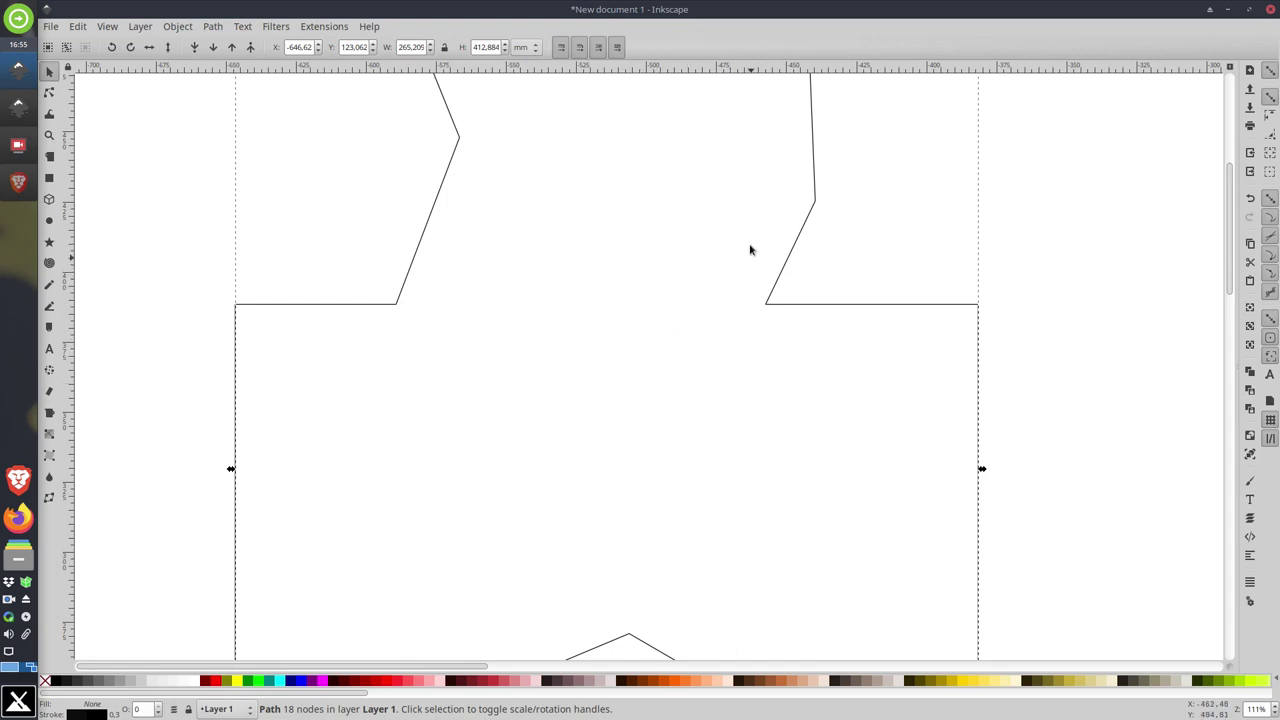
scroll(743, 318, up, 5)
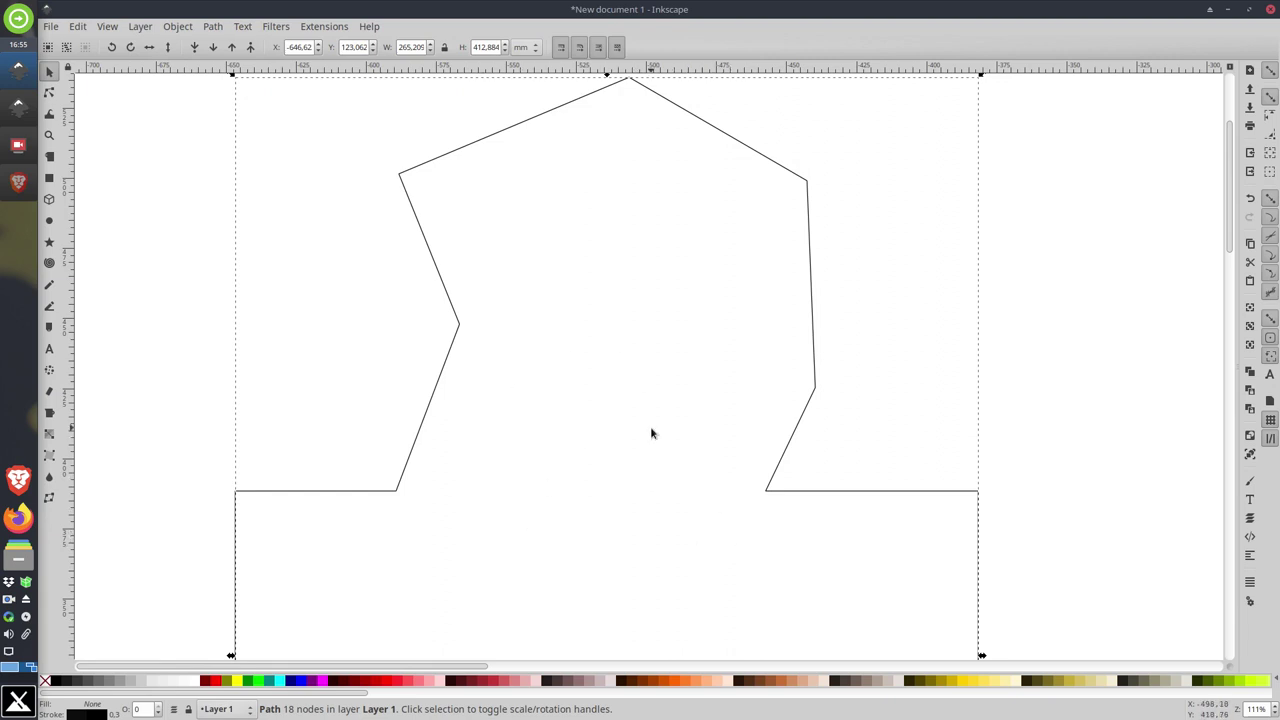
scroll(618, 426, up, 1)
scroll(630, 416, down, 2)
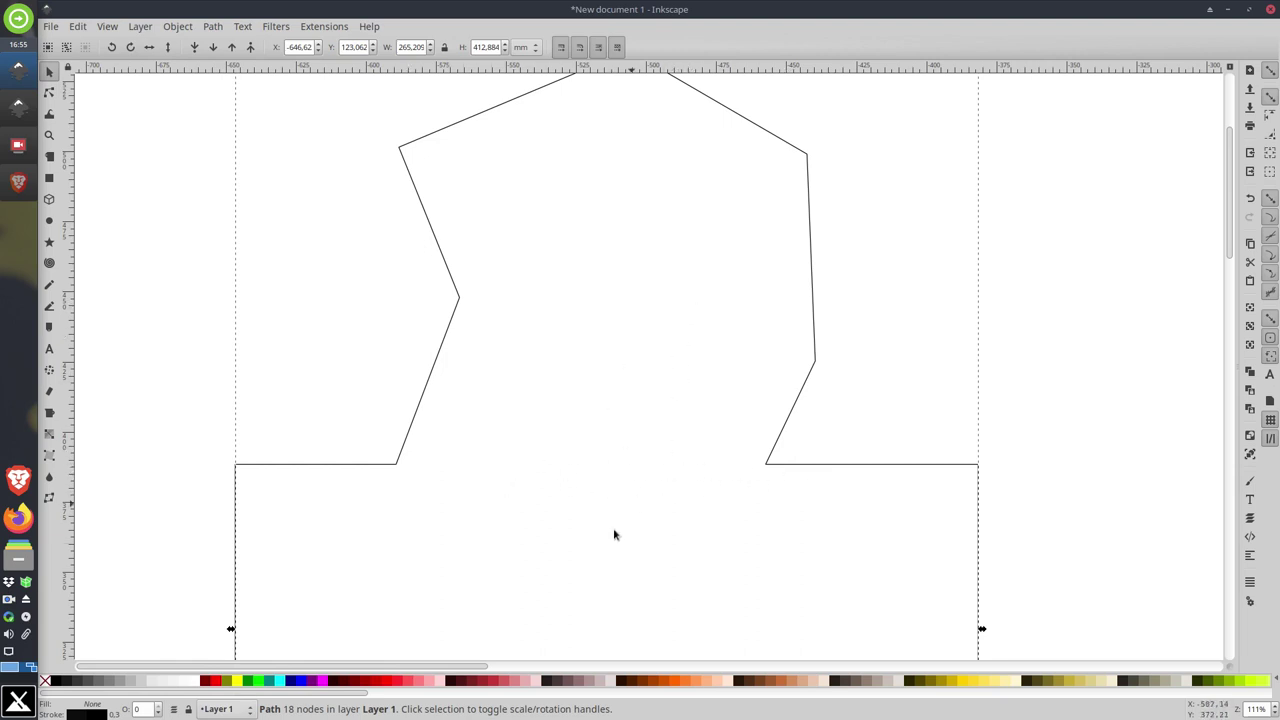
Step: Draw a closed triangle about 42 mm wide and 90 mm high in the upper-left corner of the tile's square body
scroll(617, 480, up, 1)
scroll(617, 470, down, 2)
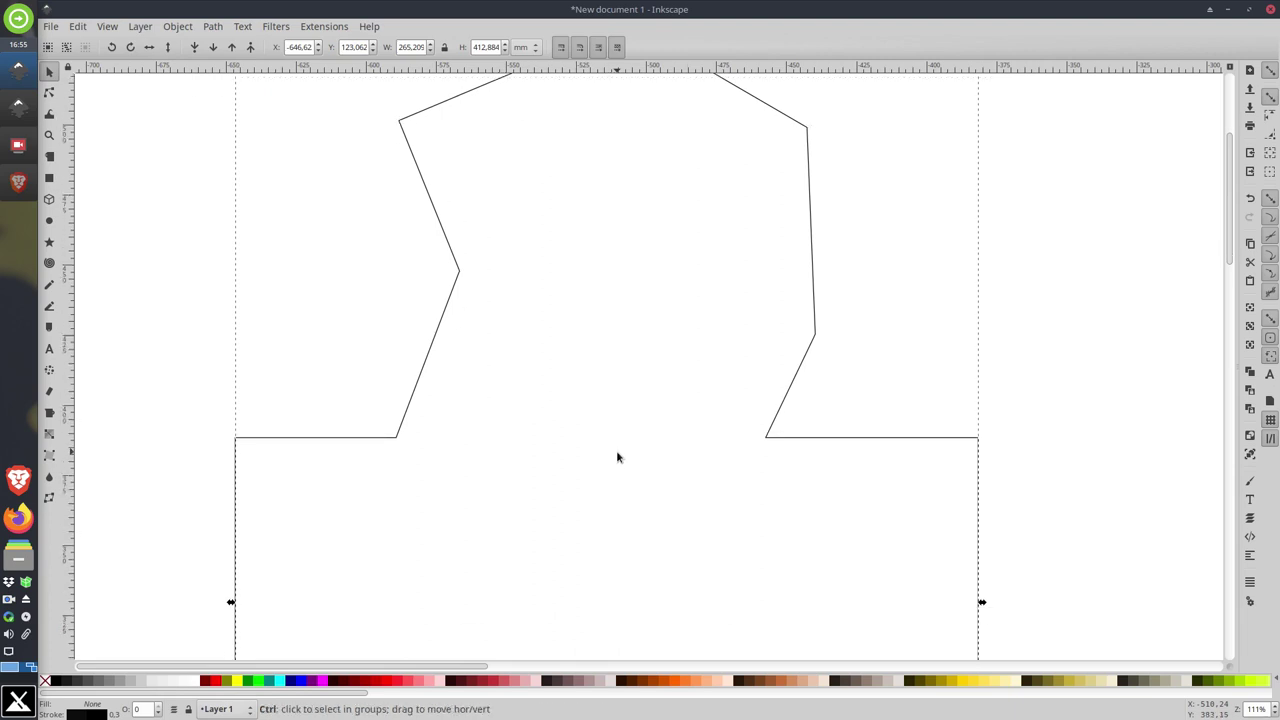
scroll(617, 457, down, 2)
drag(634, 494, 651, 363)
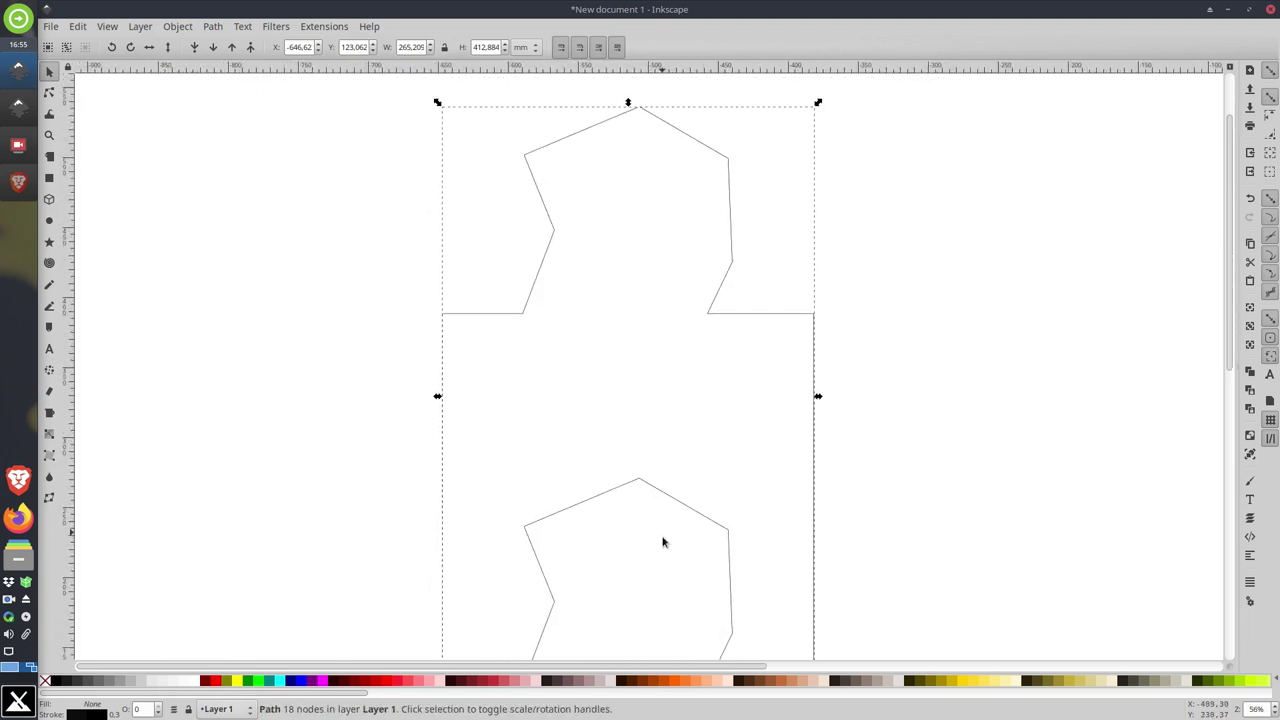
drag(663, 537, 665, 469)
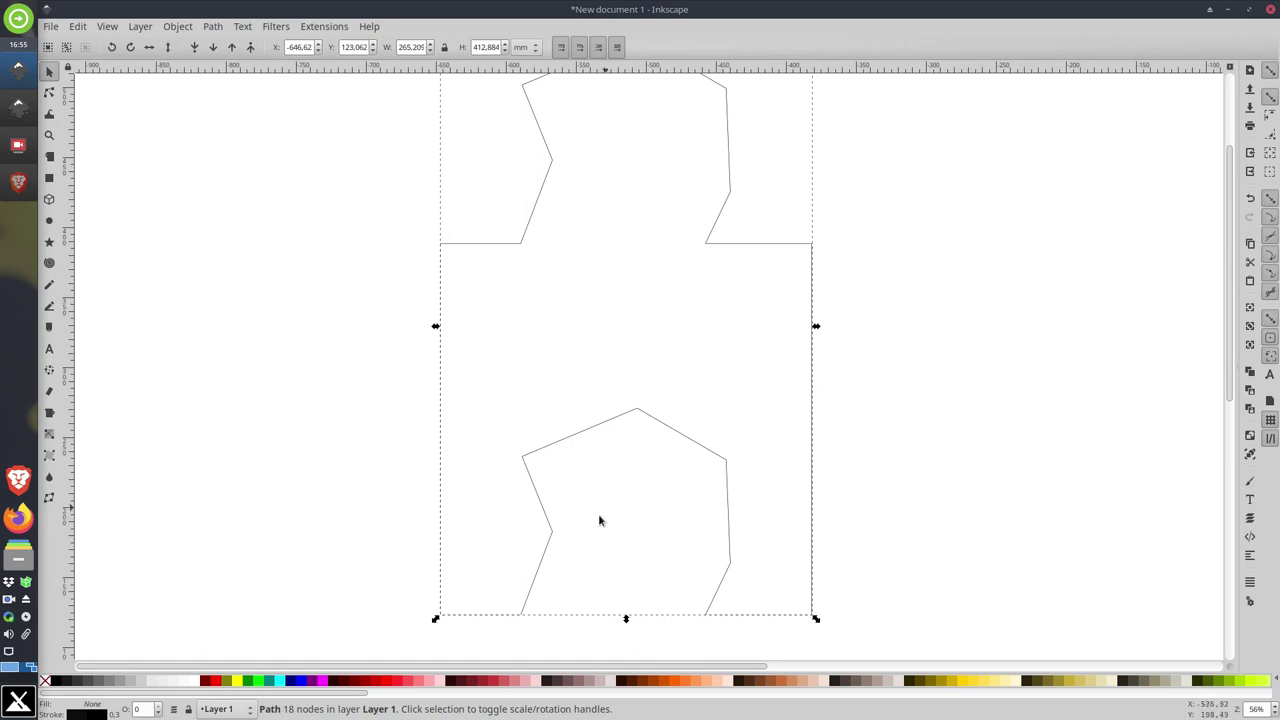
click(49, 306)
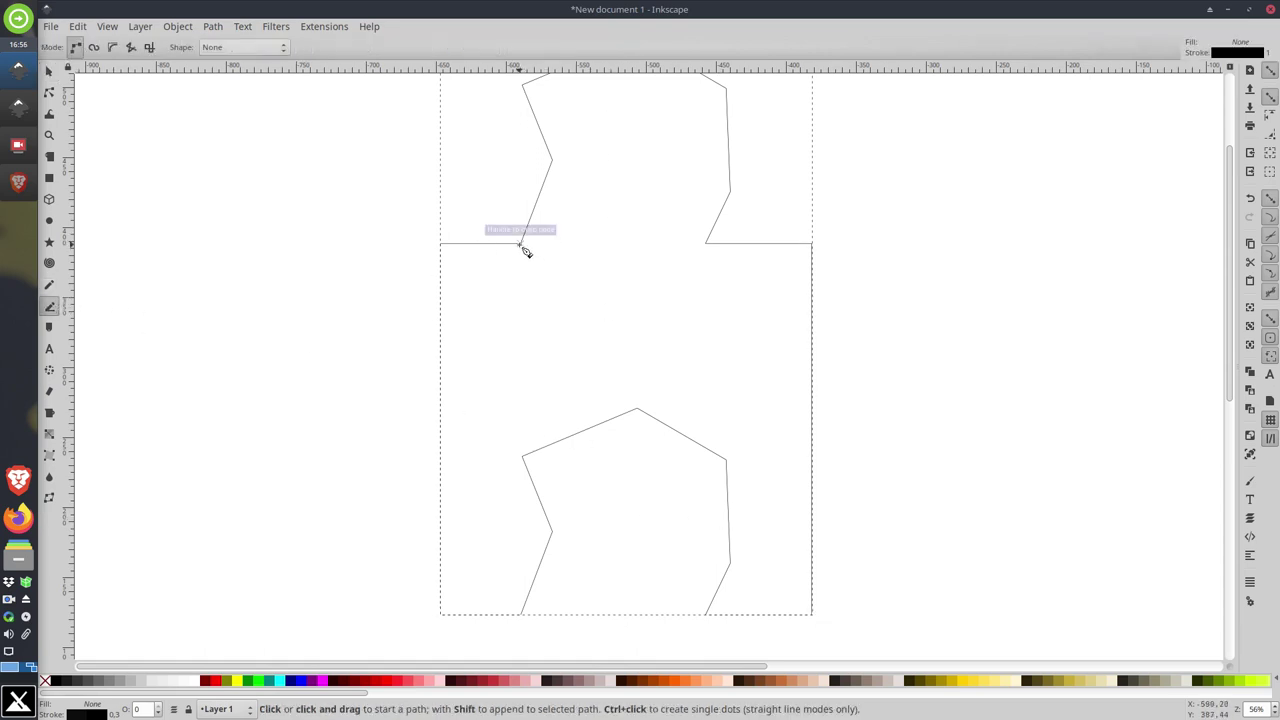
click(498, 243)
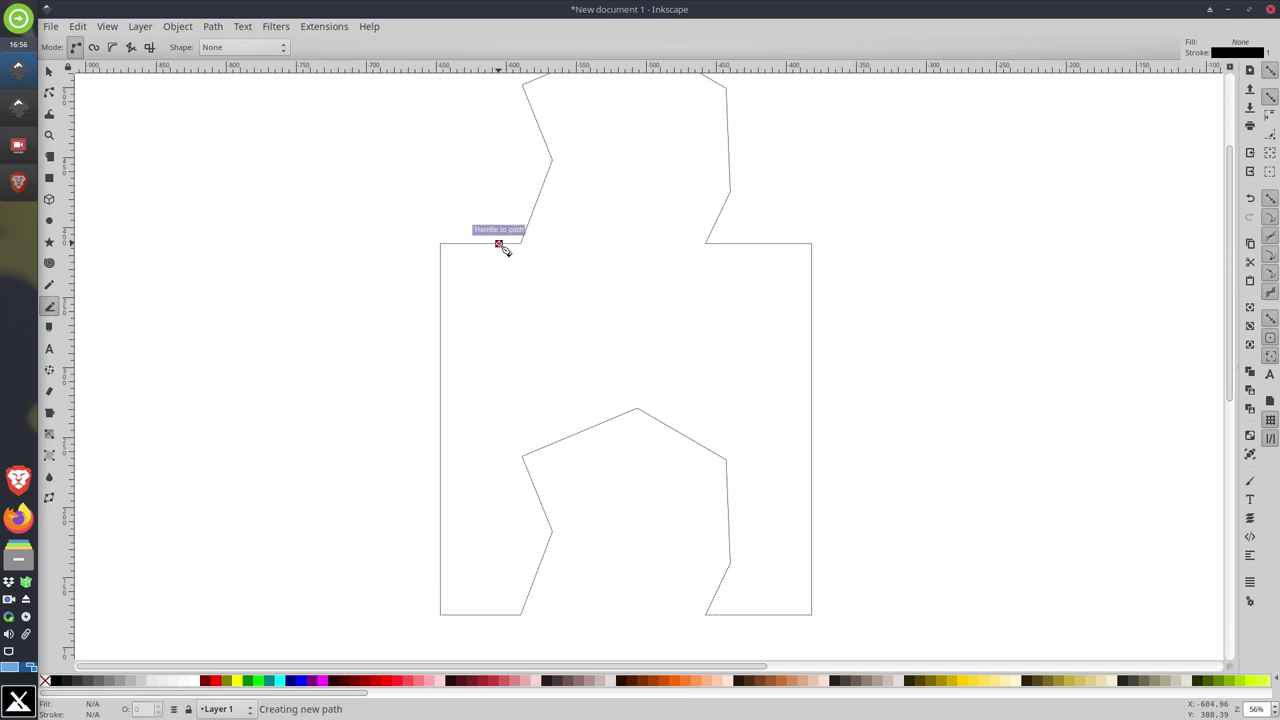
click(440, 364)
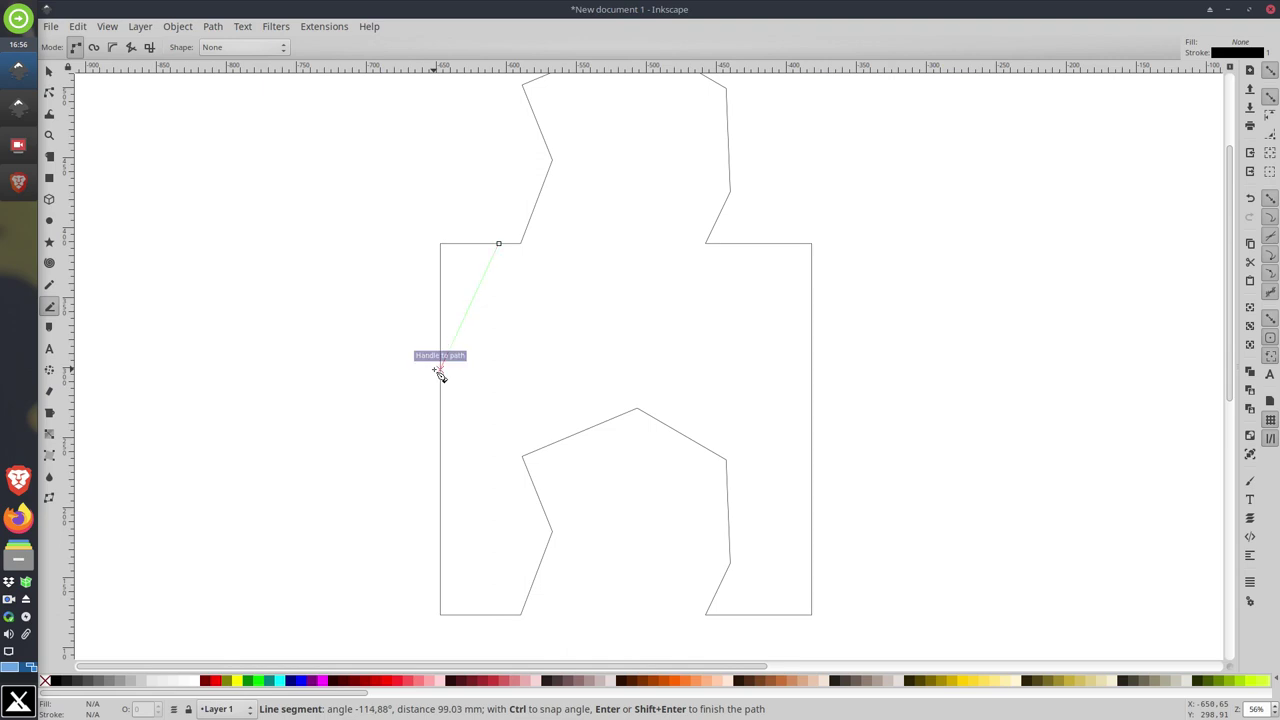
click(440, 243)
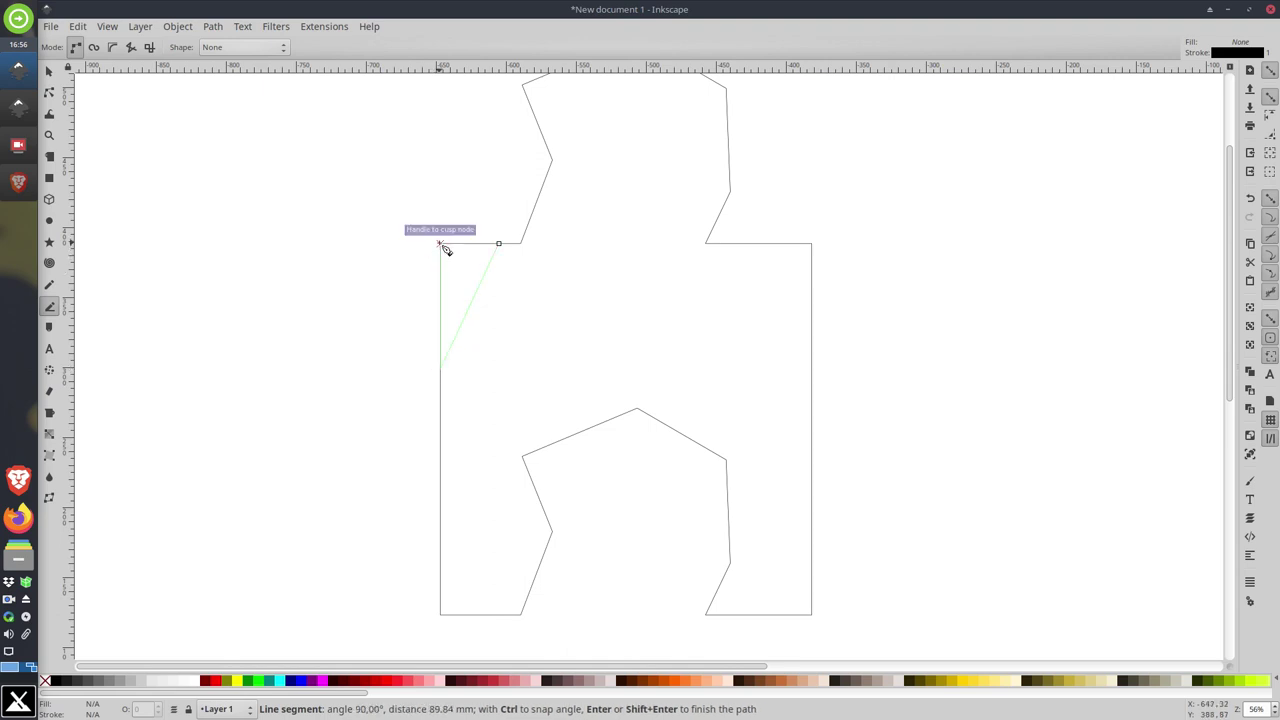
click(500, 244)
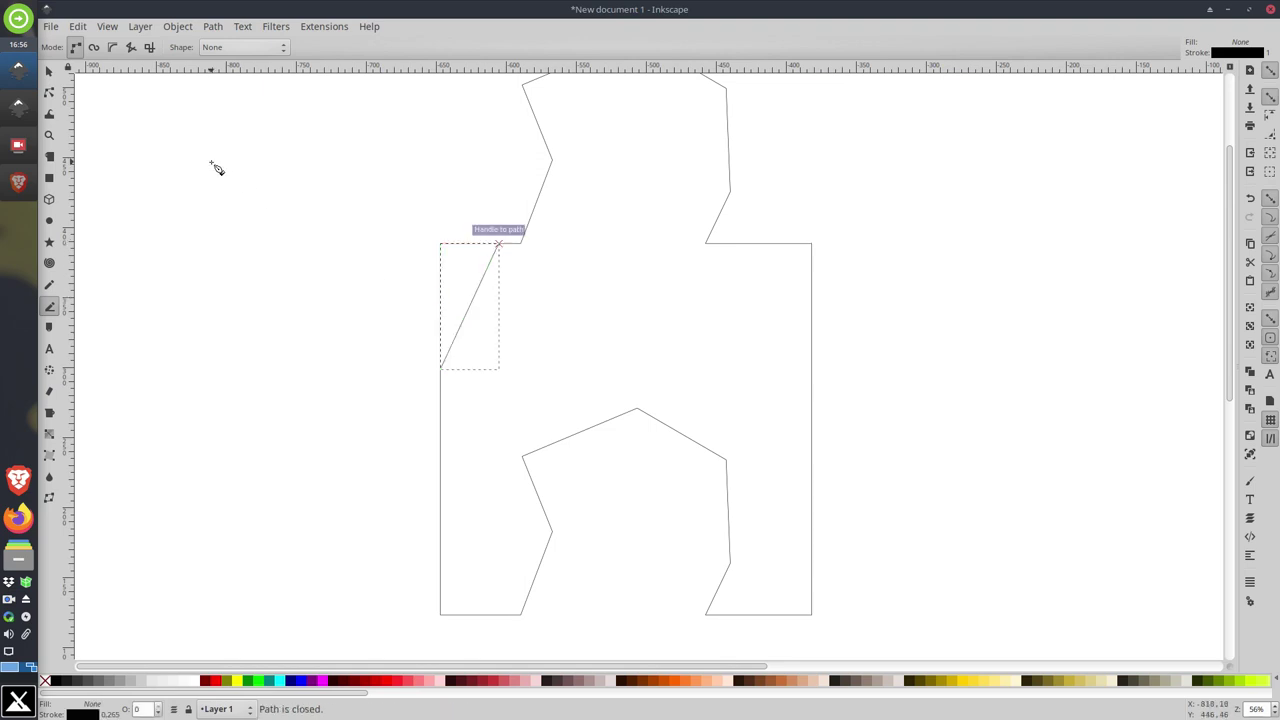
Step: Duplicate the corner triangle and move the copy horizontally so that its vertical side lies on the tile's right edge
click(49, 71)
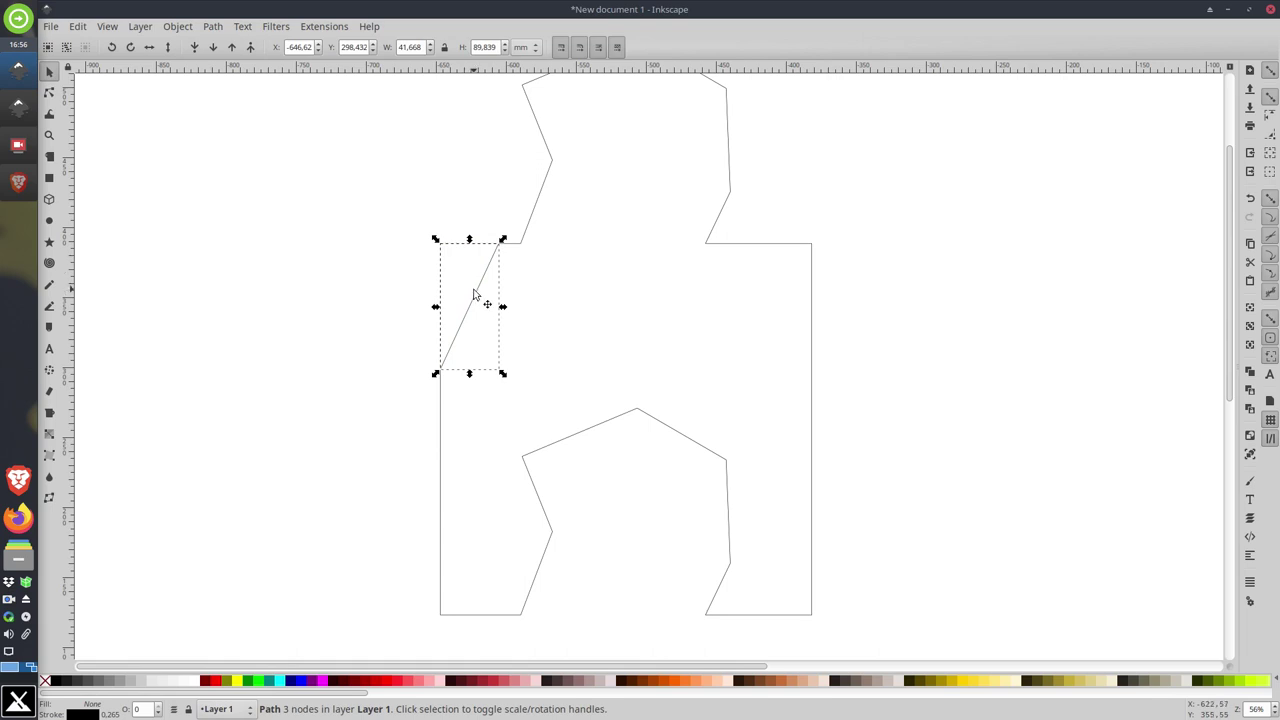
right_click(476, 296)
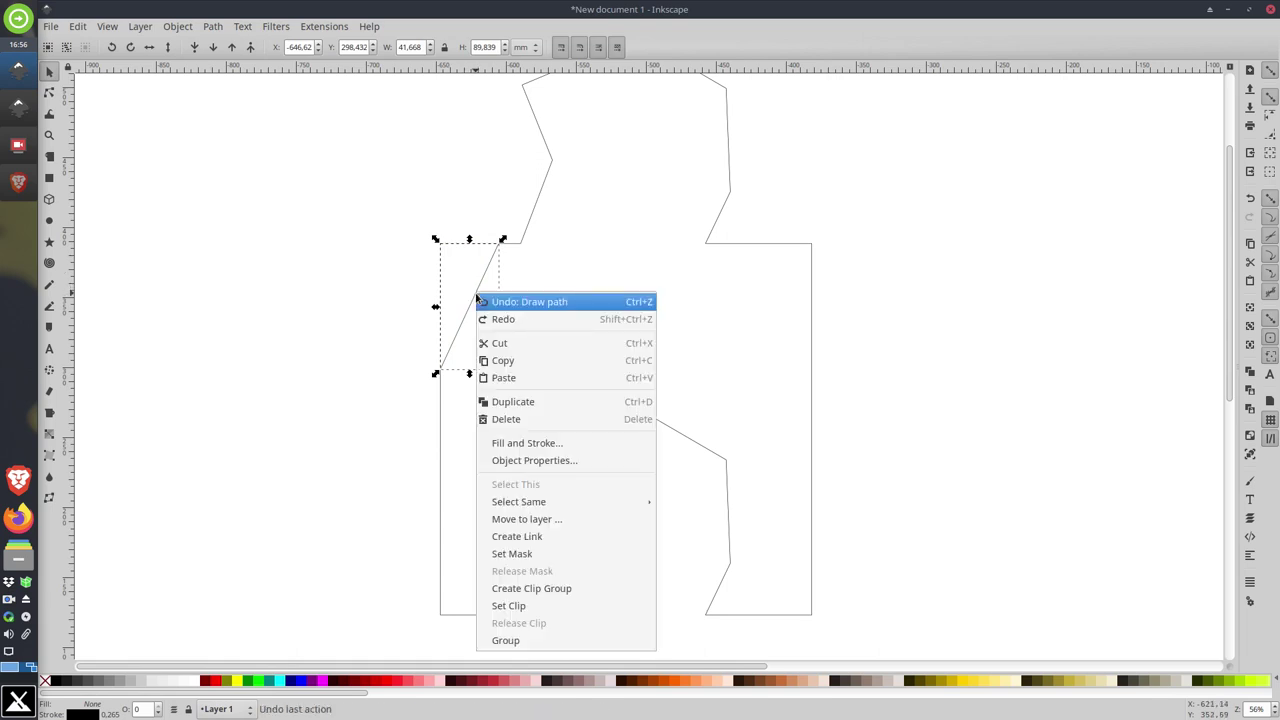
click(515, 402)
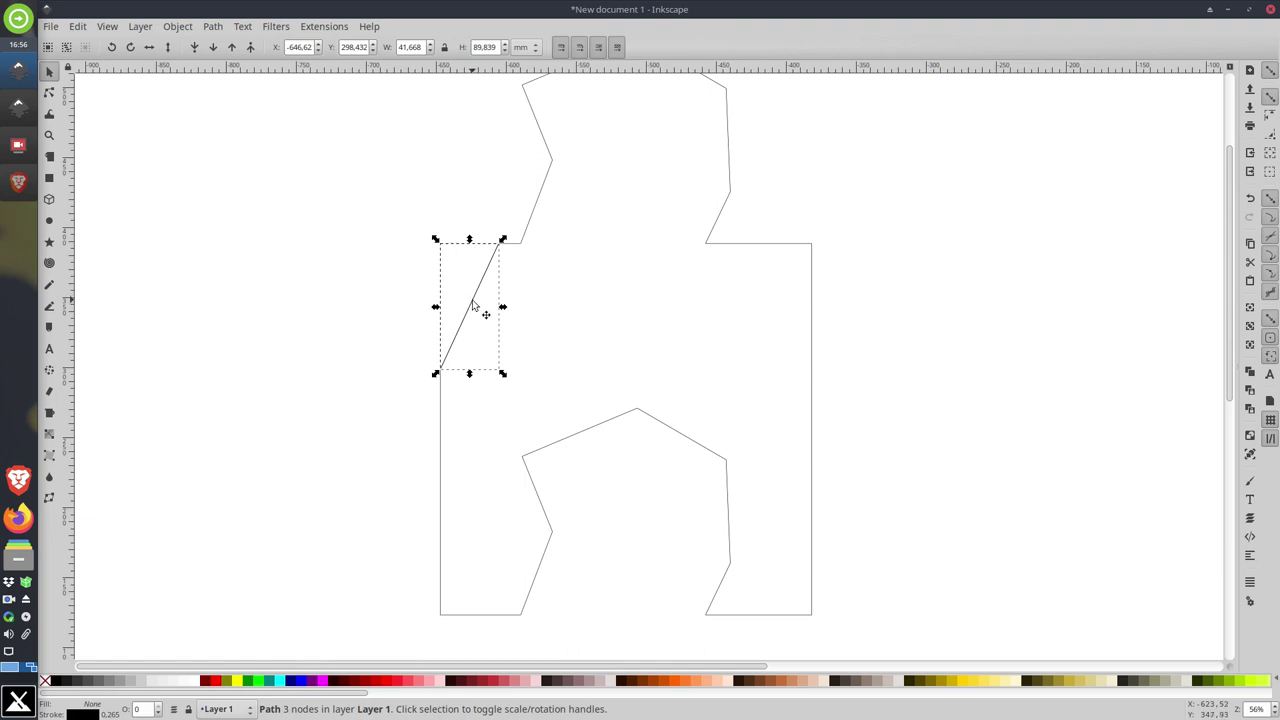
drag(473, 305, 851, 326)
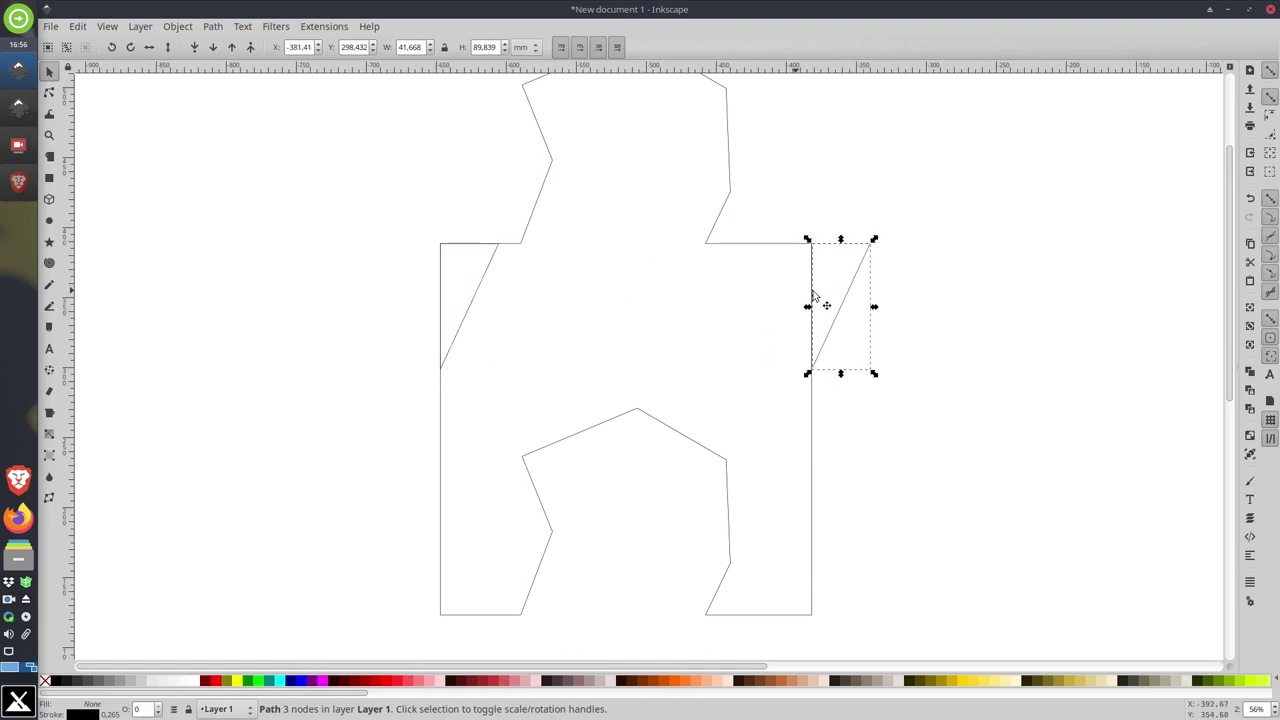
click(799, 194)
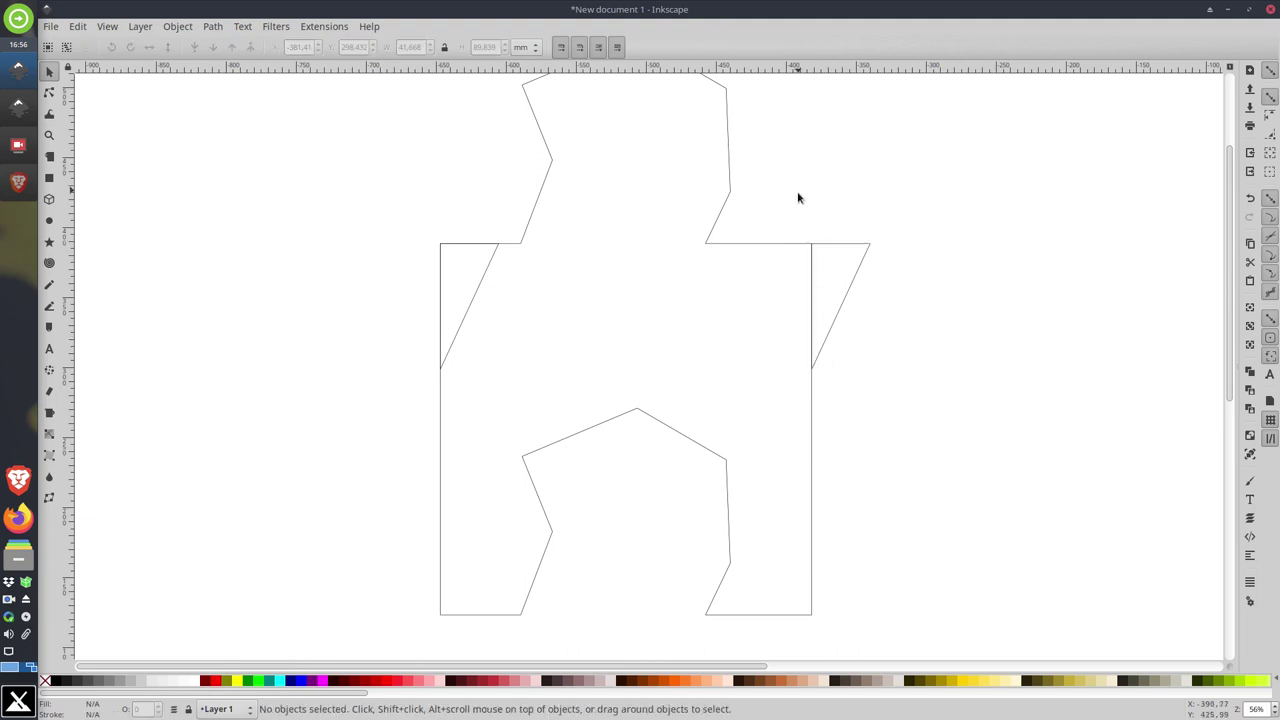
Step: Select the upper-left triangle together with the tile and subtract the triangle from the tile with Difference
click(463, 248)
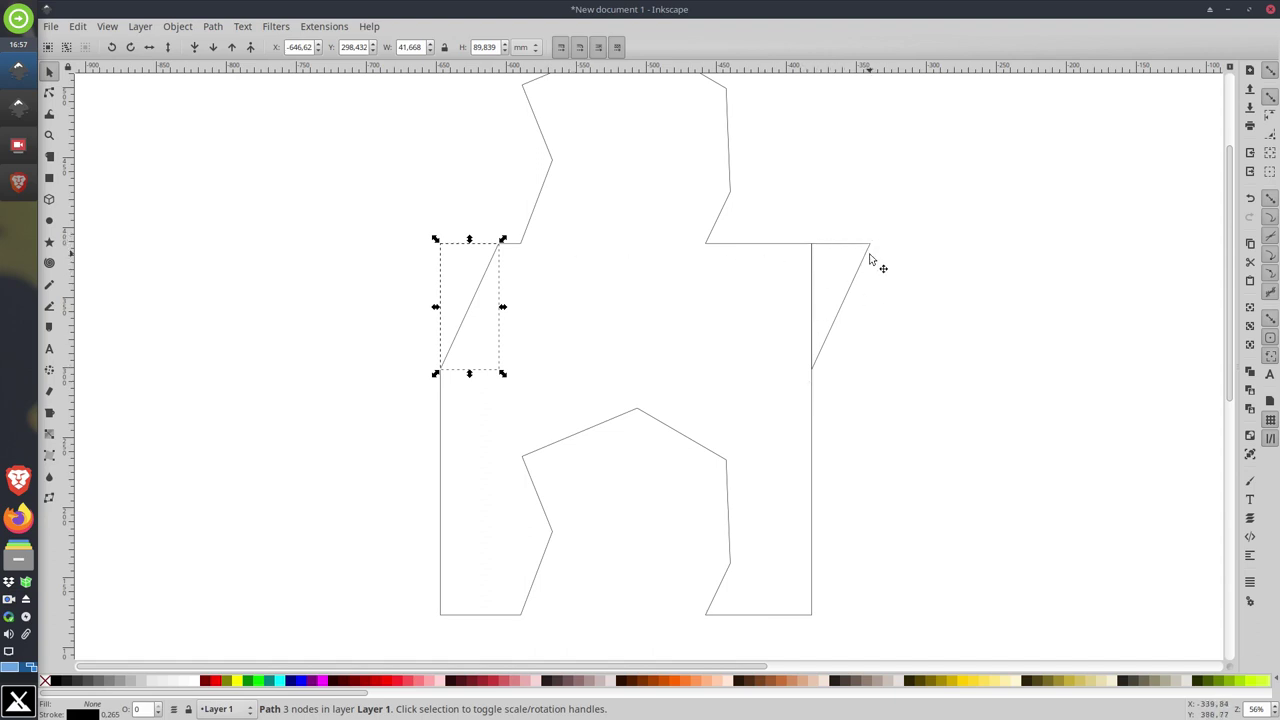
shift+click(526, 240)
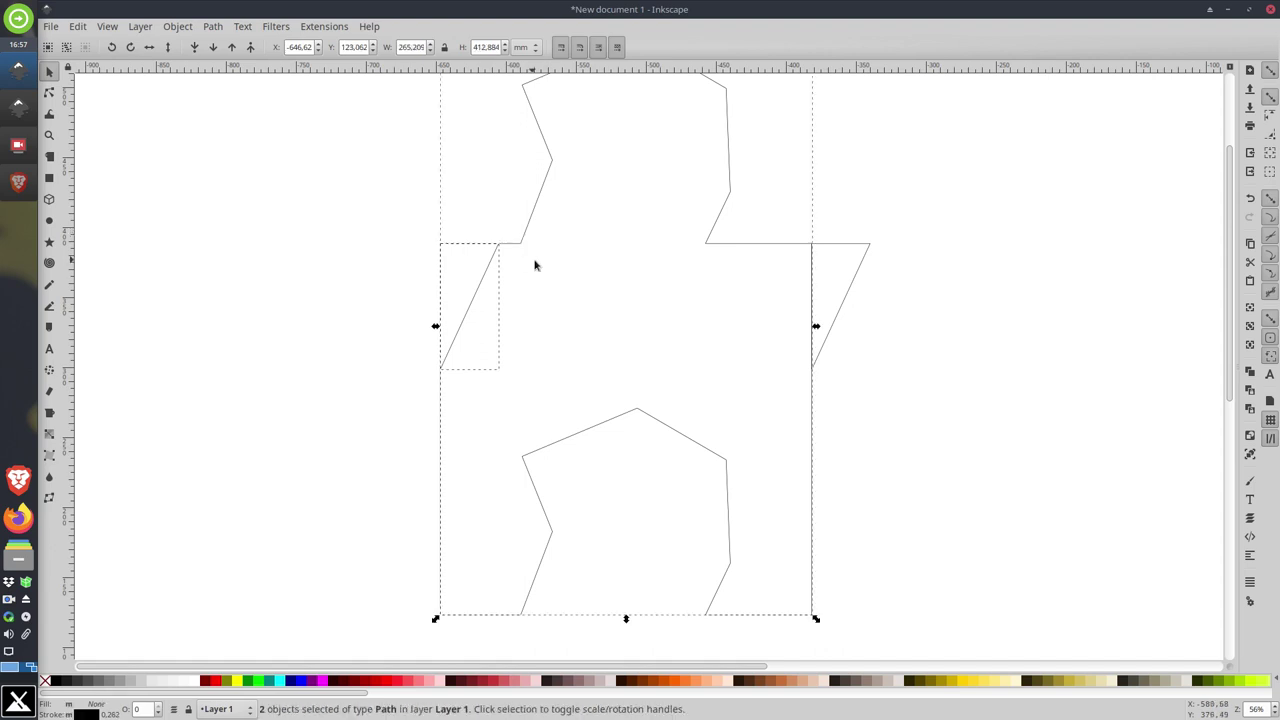
click(214, 28)
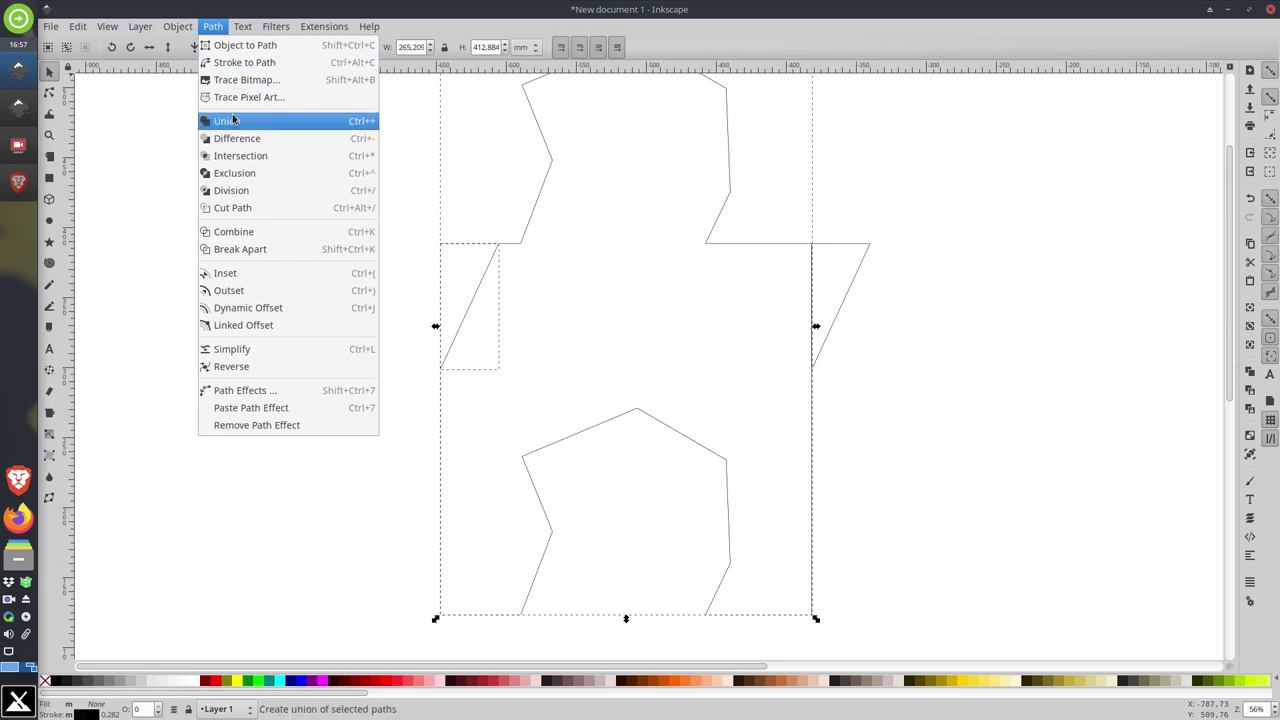
click(232, 138)
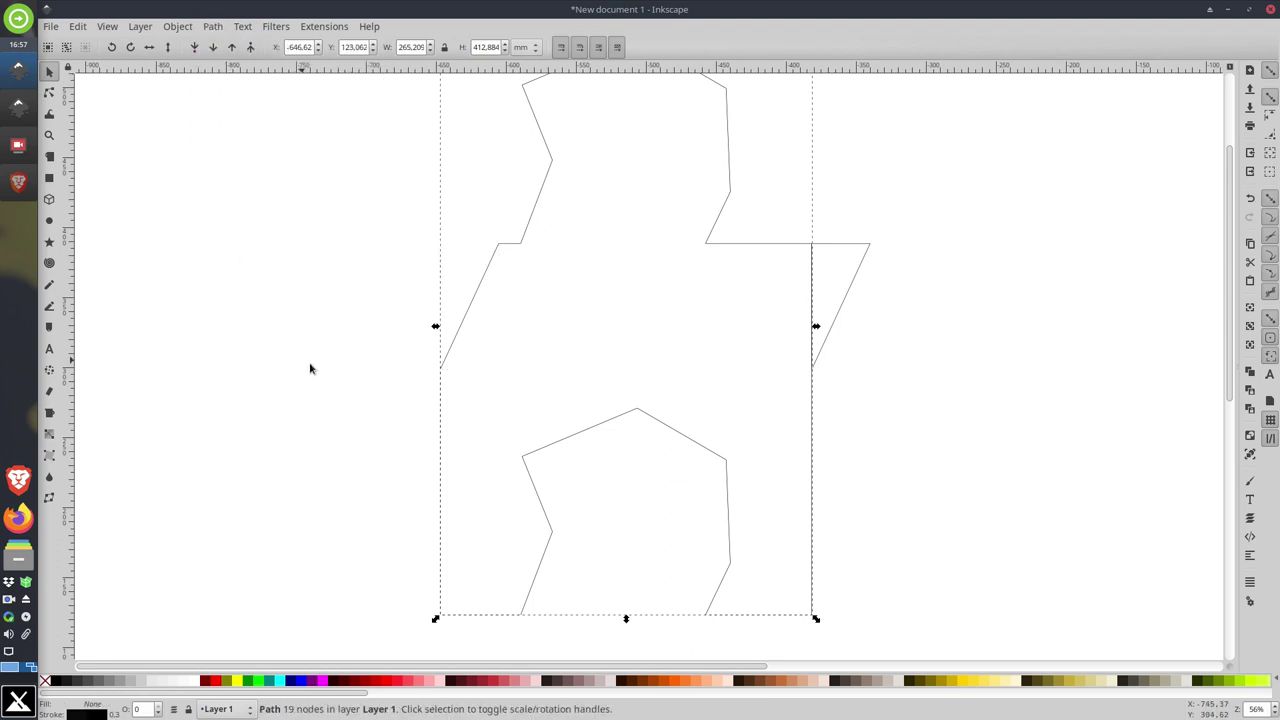
Step: Merge the triangle copy on the right edge with the tile into one path with Union
click(862, 256)
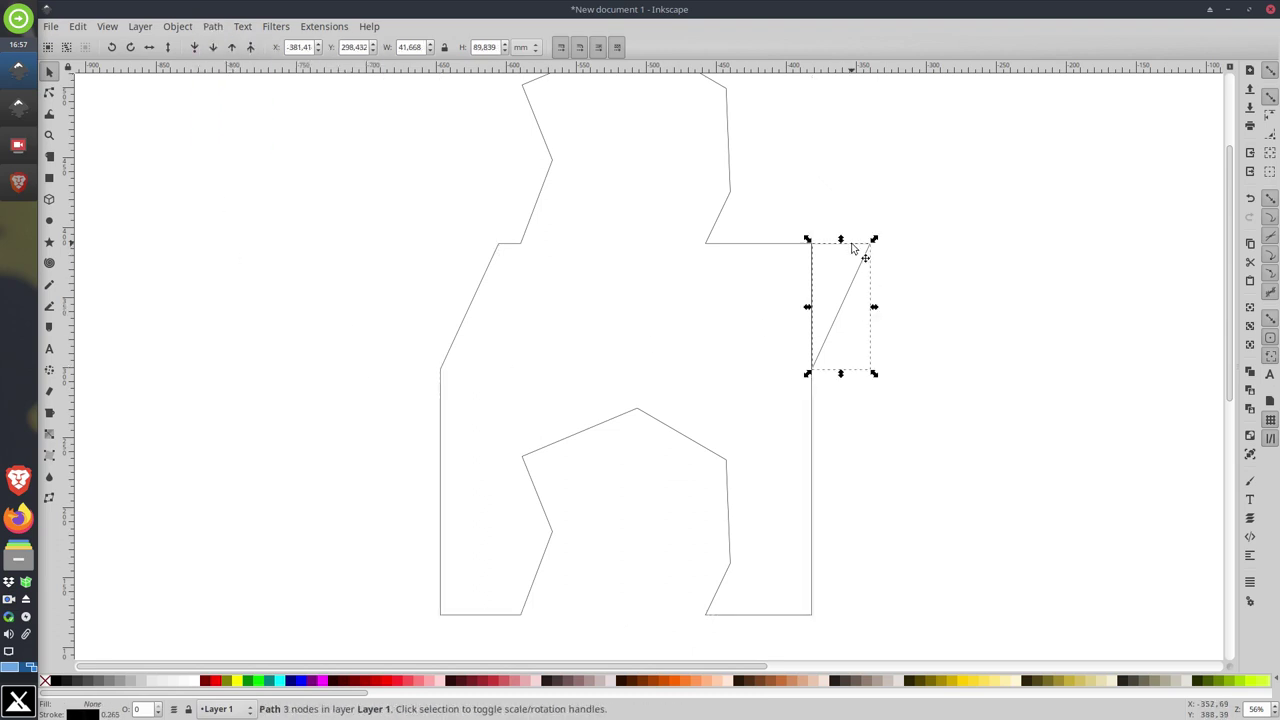
shift+click(745, 244)
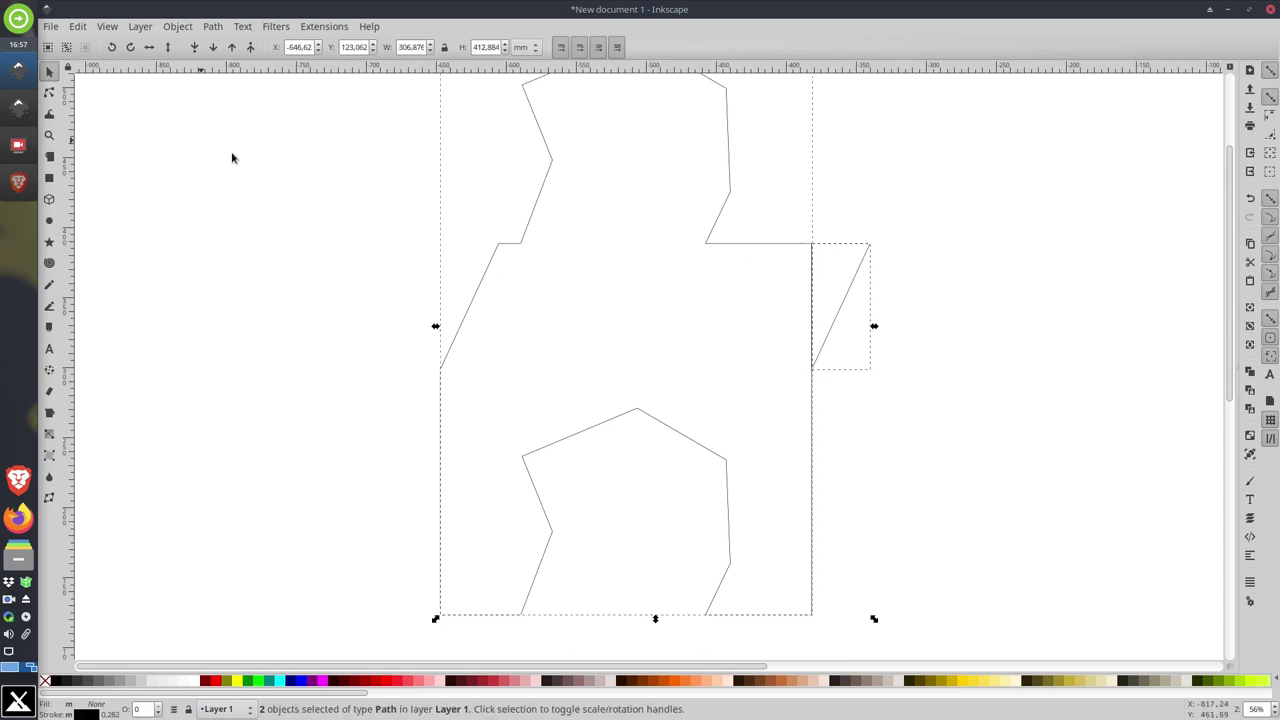
click(210, 28)
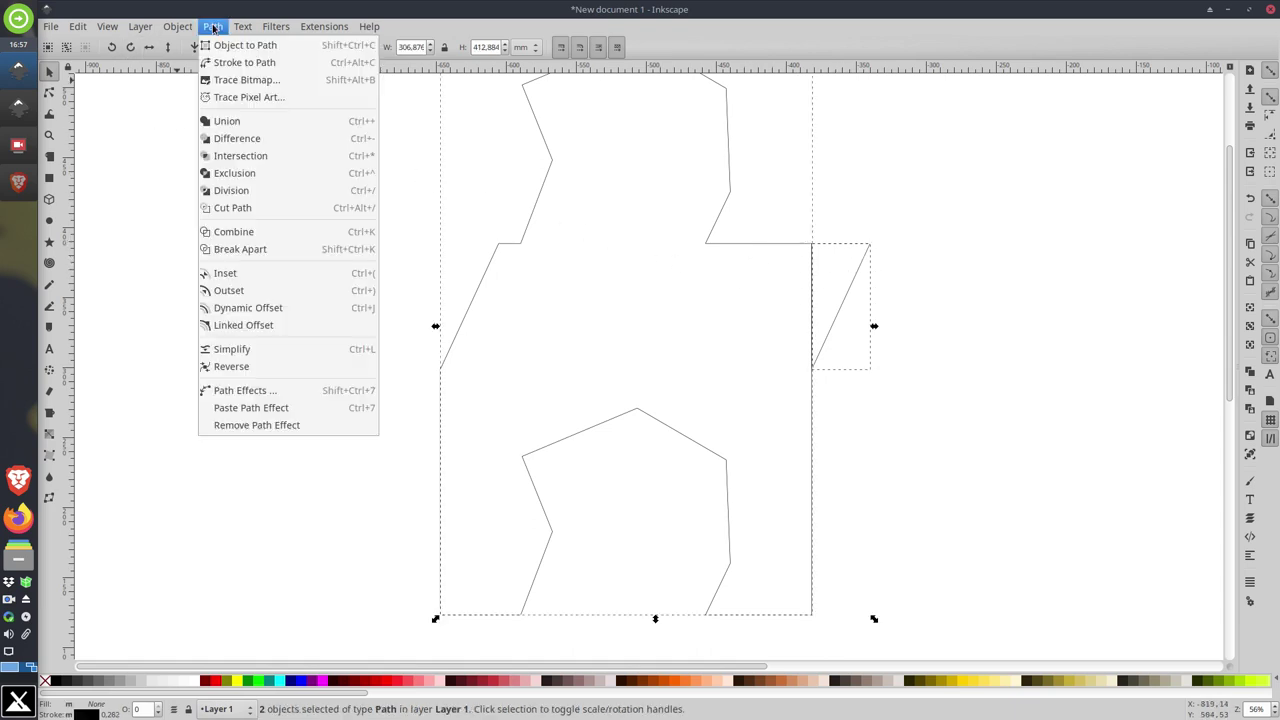
click(220, 122)
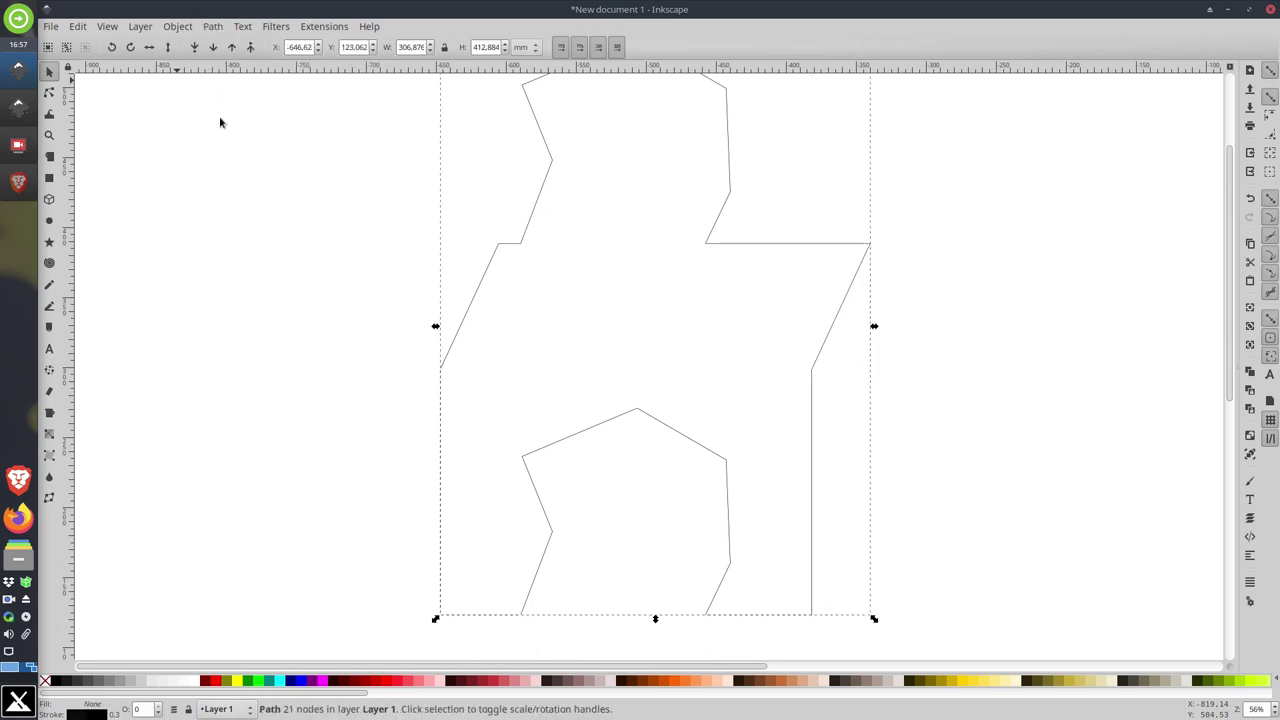
click(281, 250)
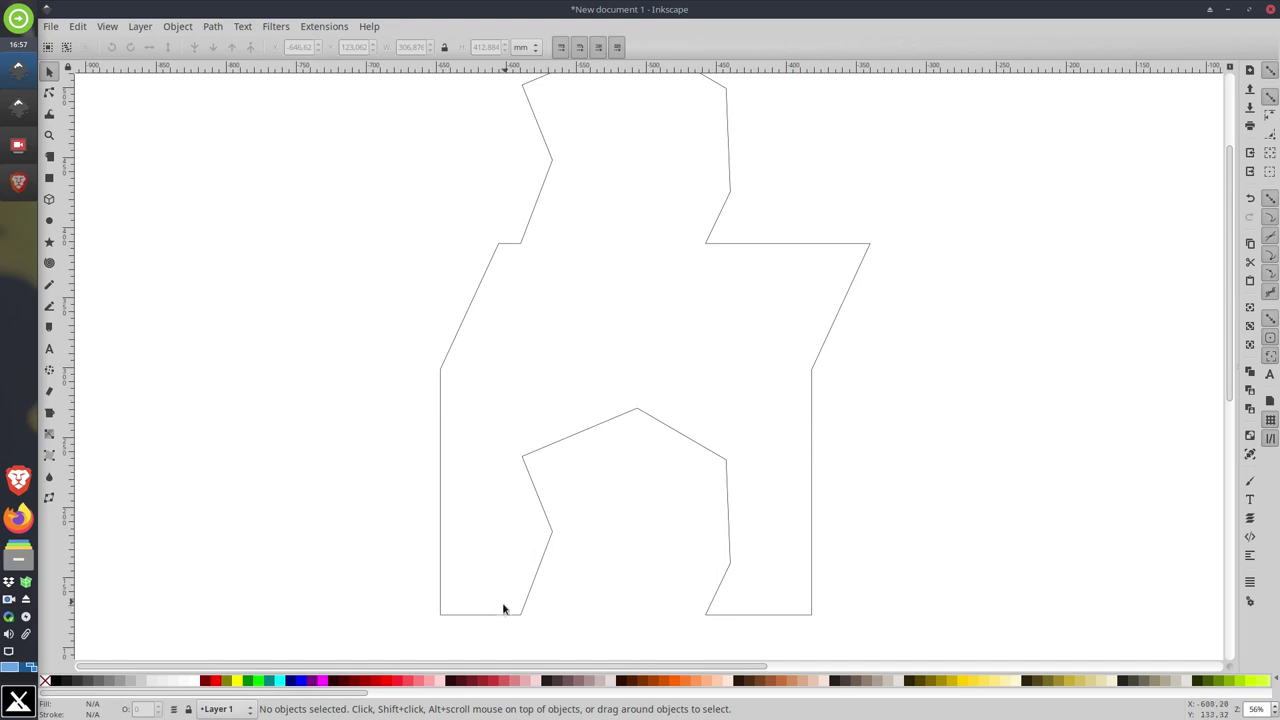
click(49, 306)
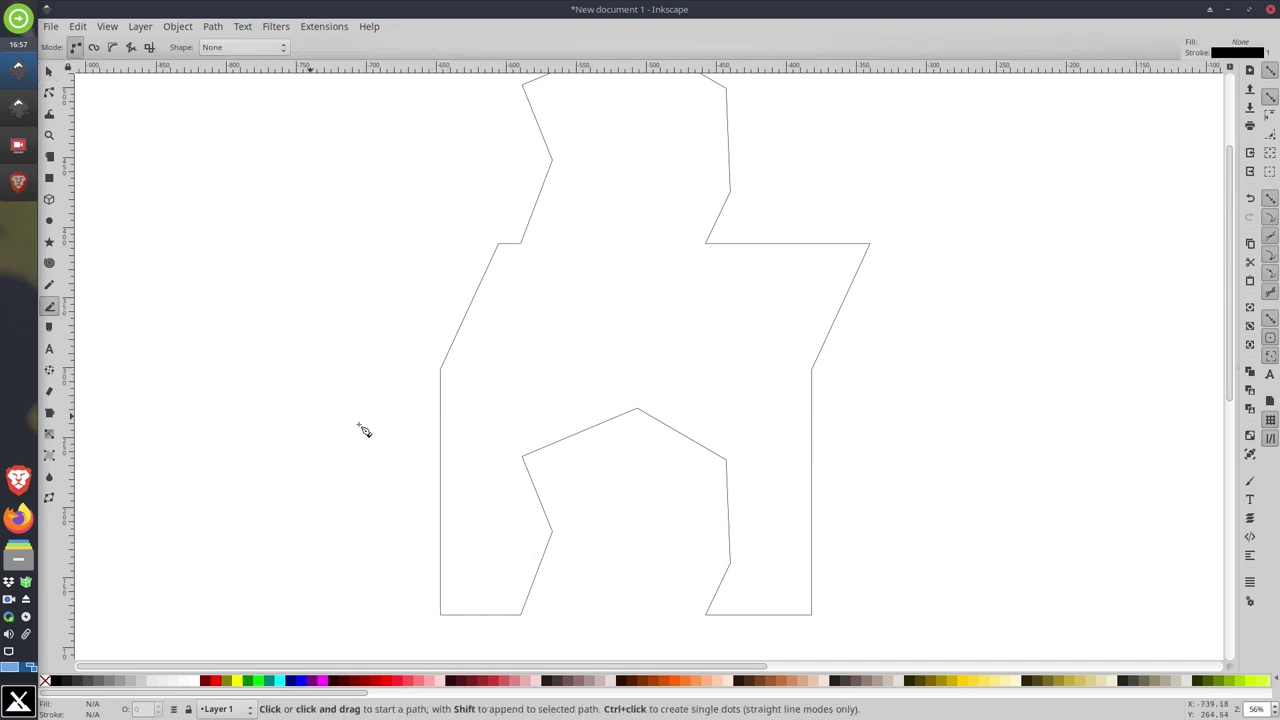
click(440, 420)
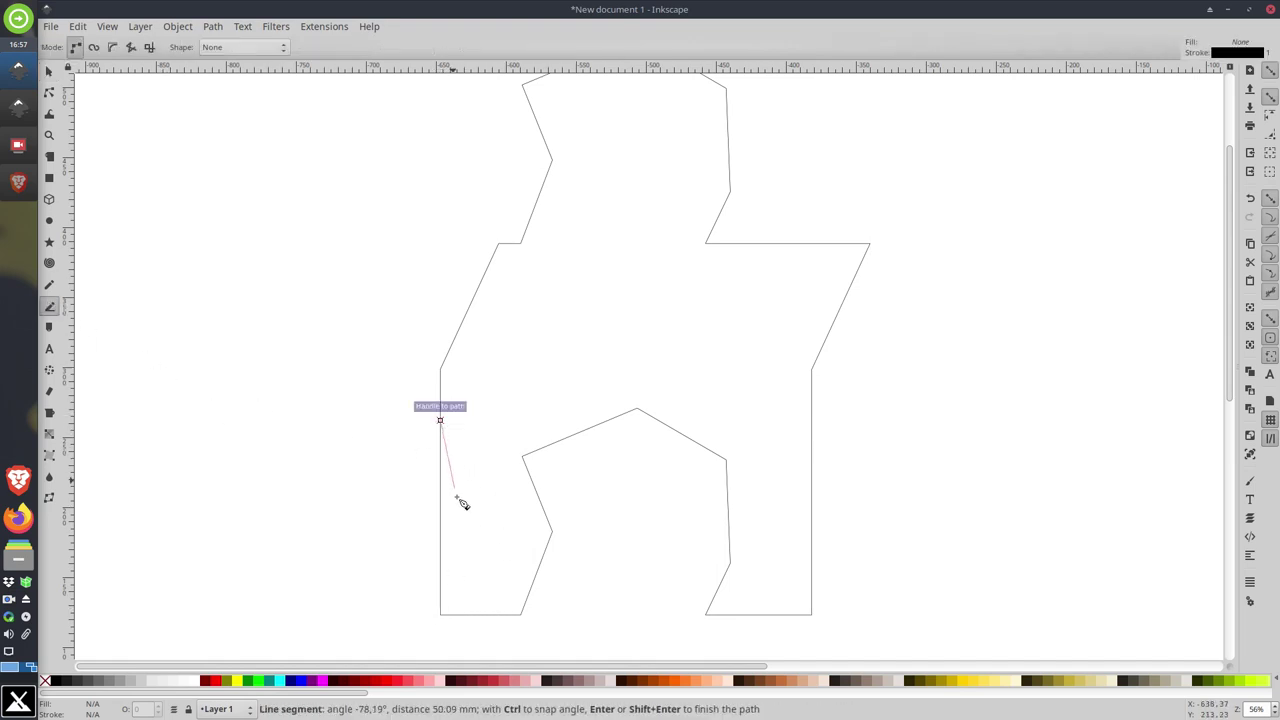
click(478, 532)
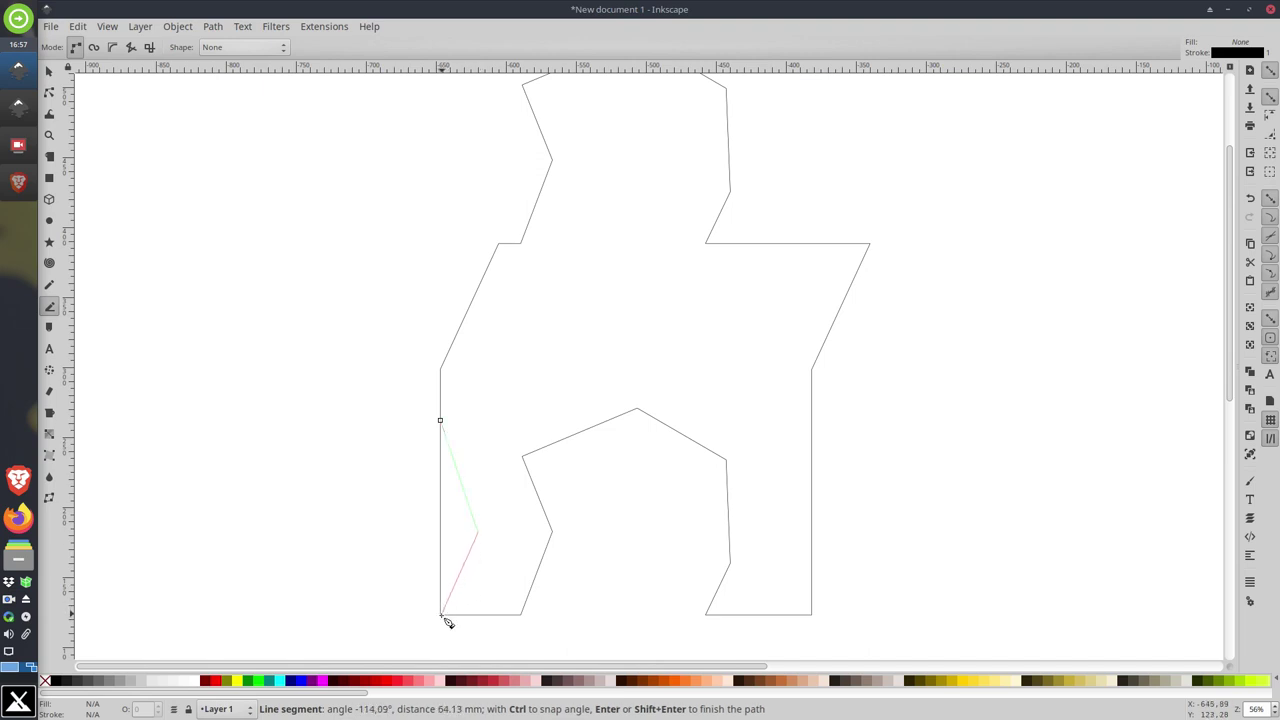
click(440, 613)
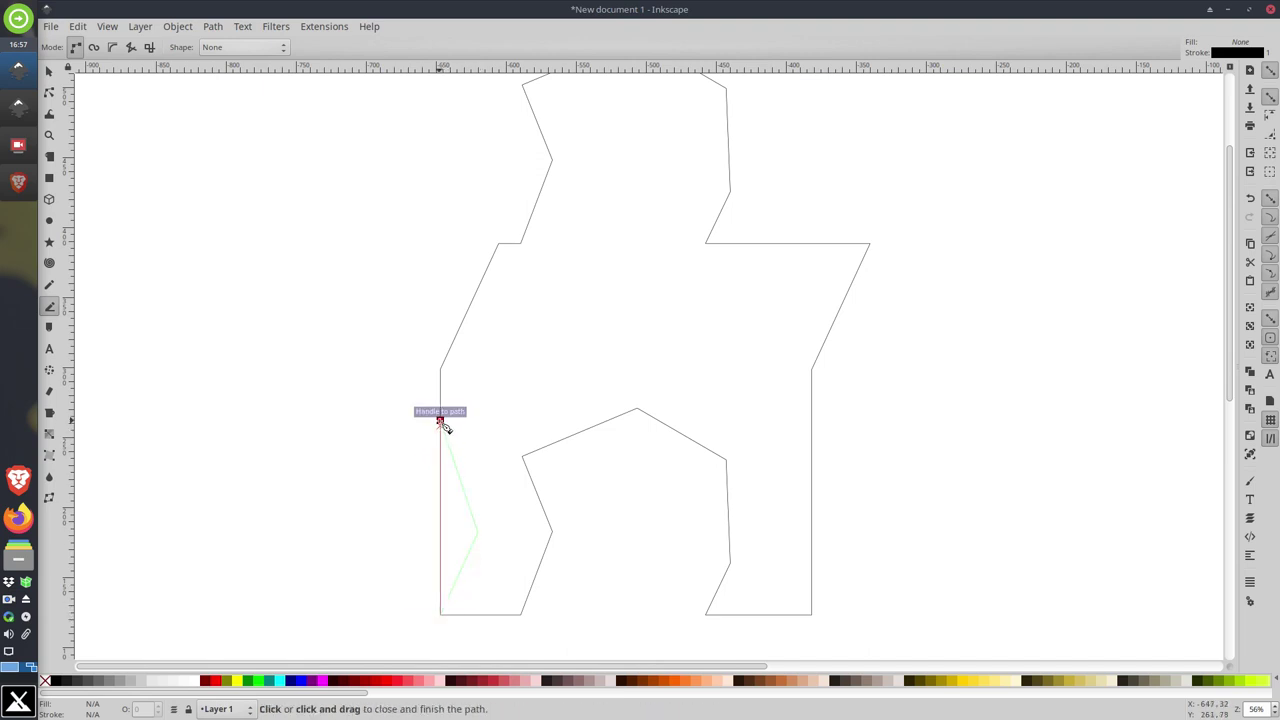
click(440, 420)
click(49, 71)
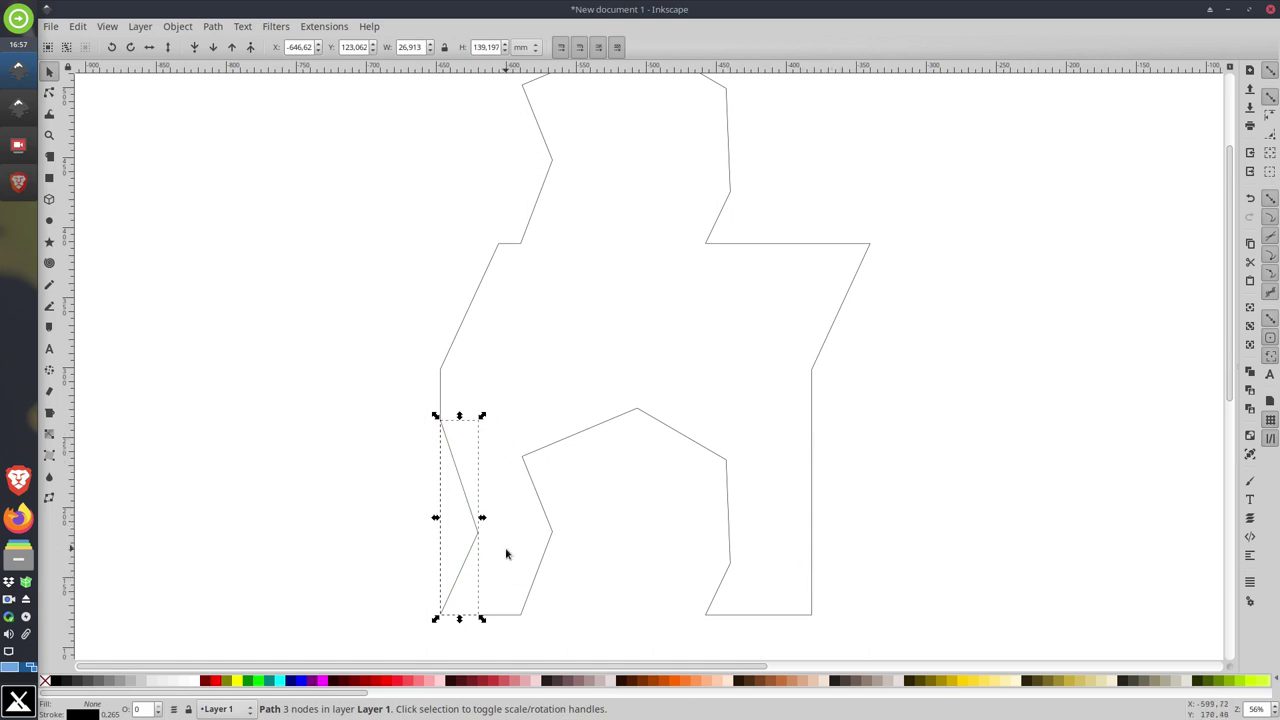
key(Delete)
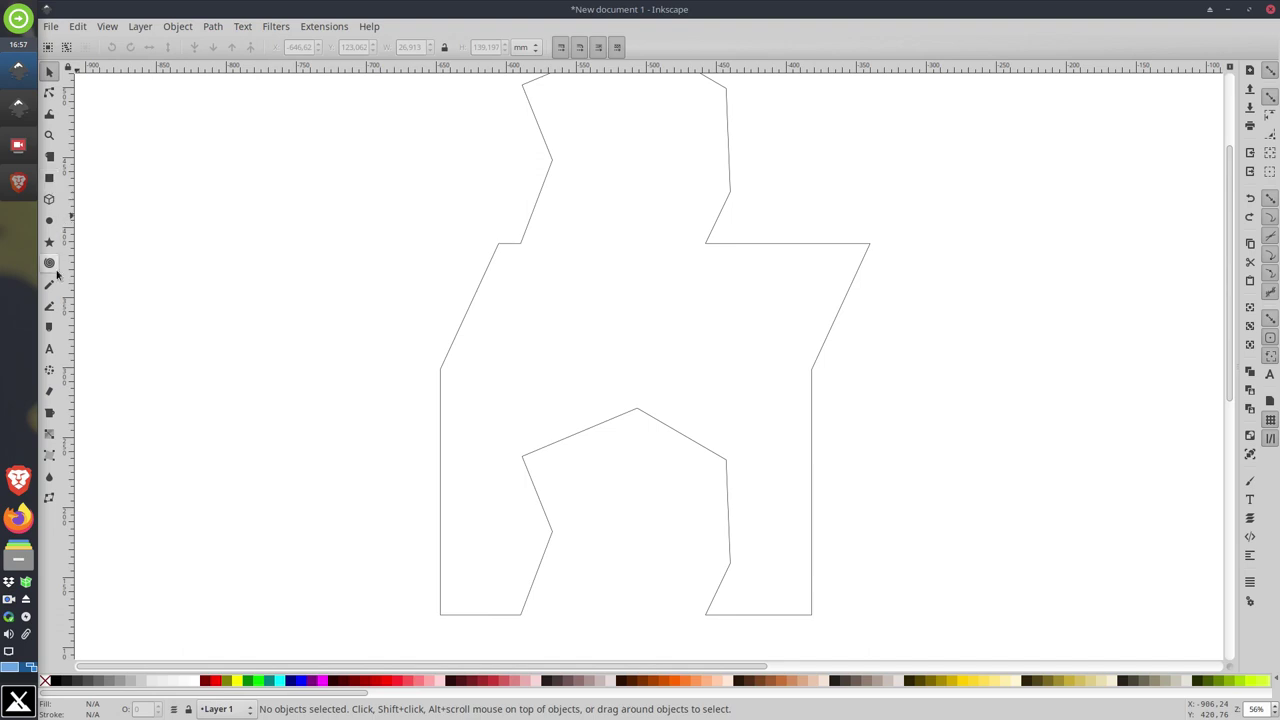
Step: Draw a closed triangle about 18 mm wide and 104 mm high on the tile's lower left edge, ending above the bottom corner
click(49, 306)
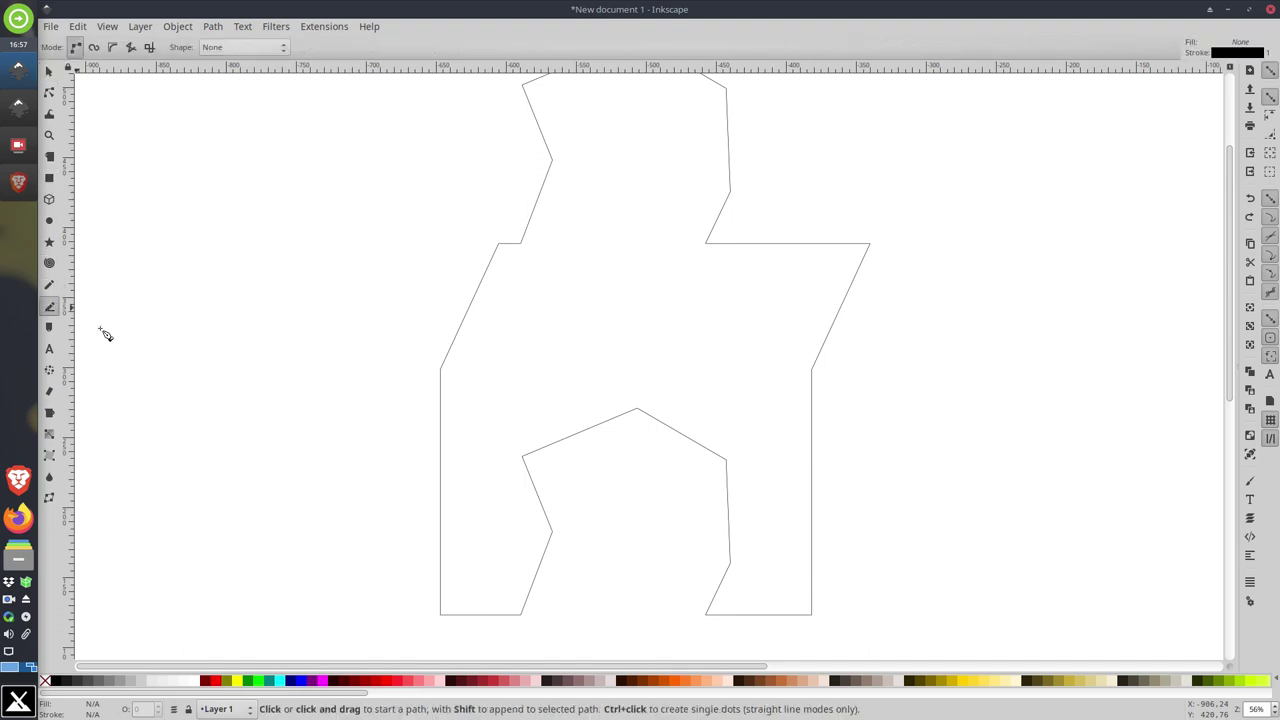
click(441, 436)
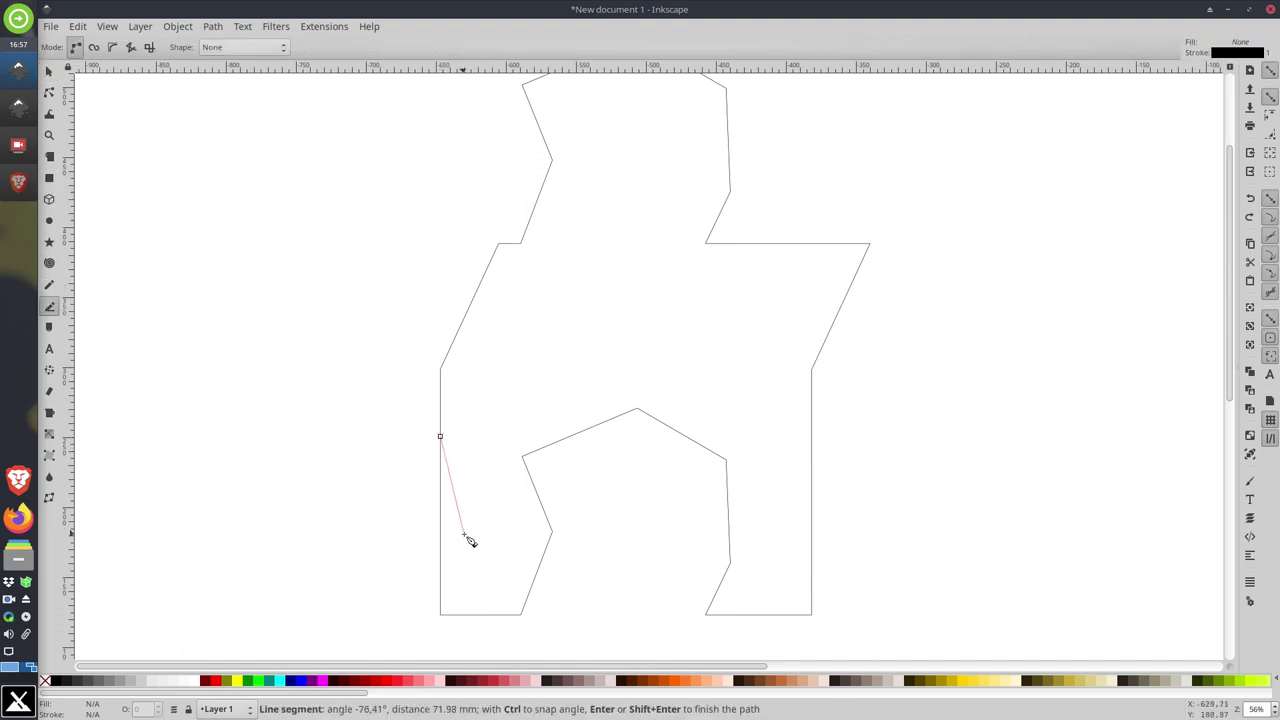
click(464, 531)
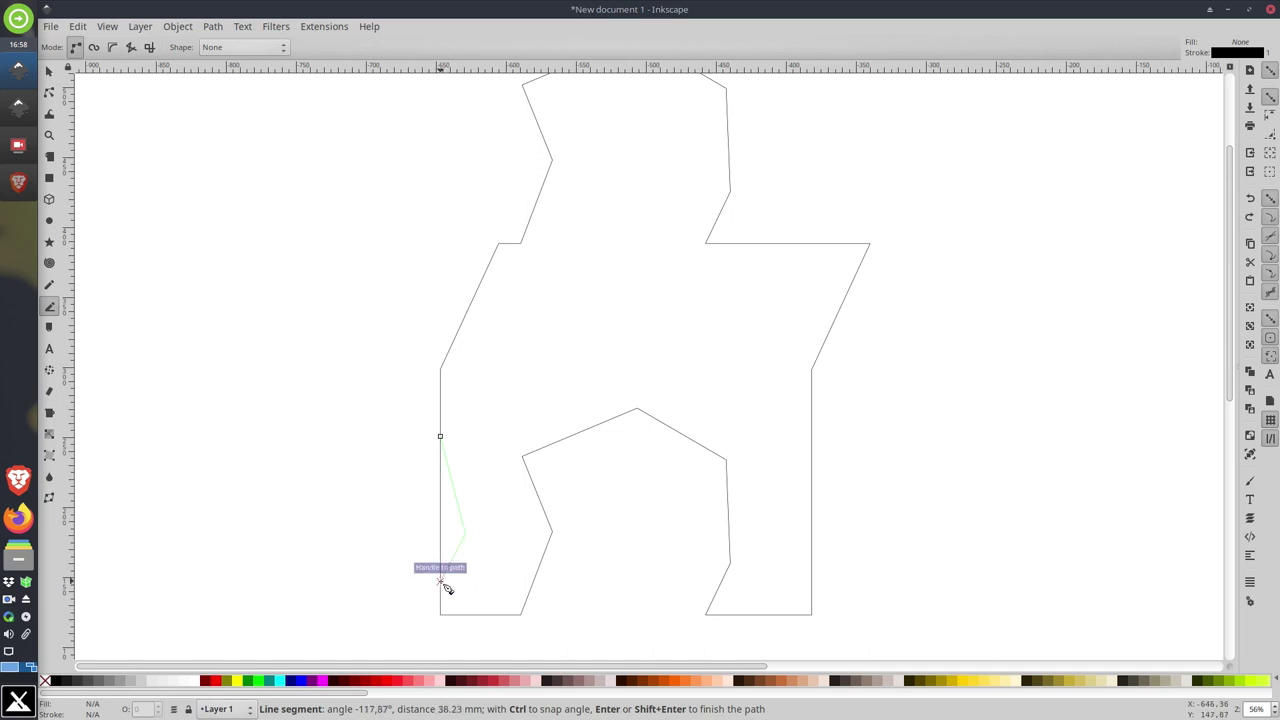
click(441, 582)
click(440, 437)
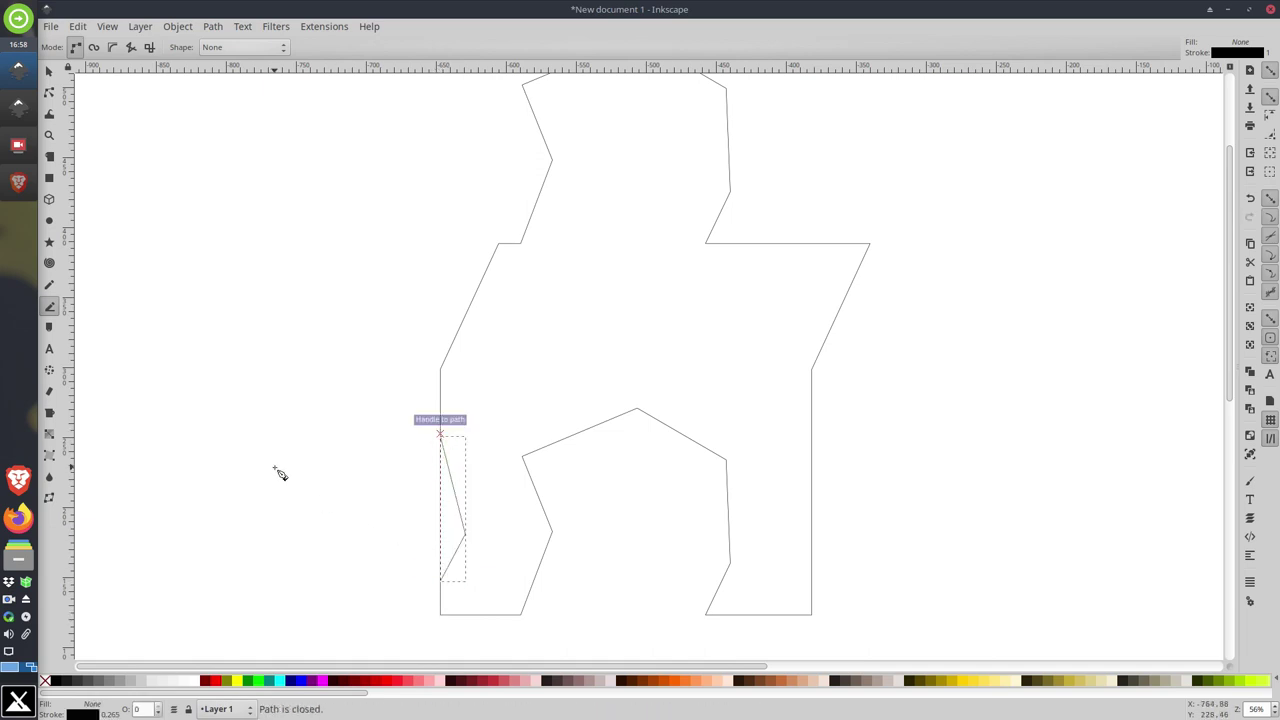
key(s)
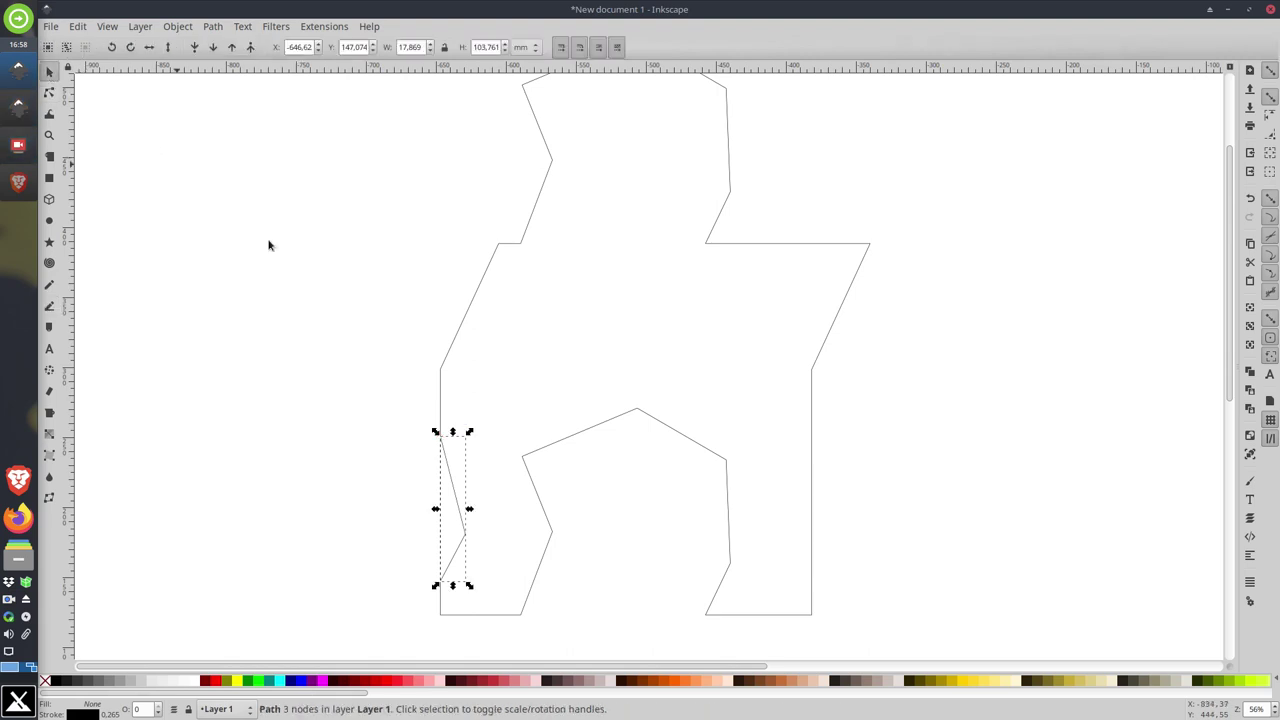
Step: Duplicate the triangle on the tile's lower left edge and move the copy horizontally onto the tile's lower right edge
right_click(453, 488)
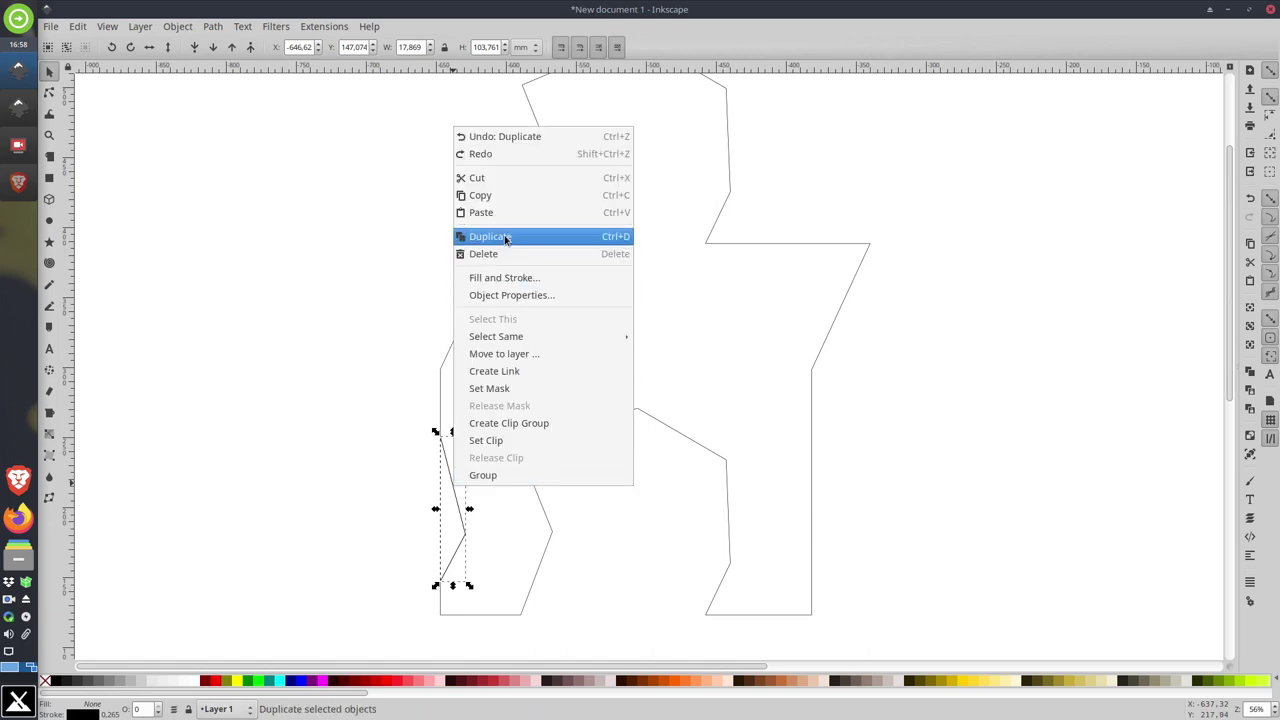
click(232, 257)
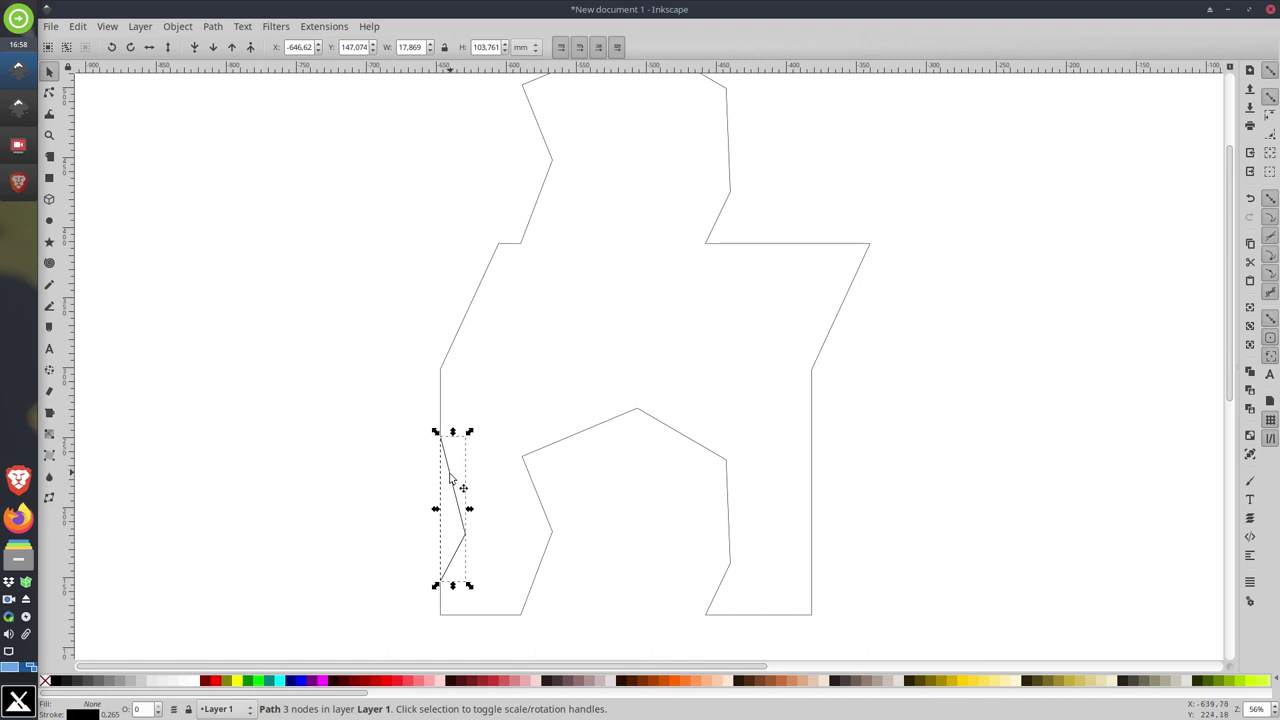
key(ctrl+d)
drag(450, 481, 826, 481)
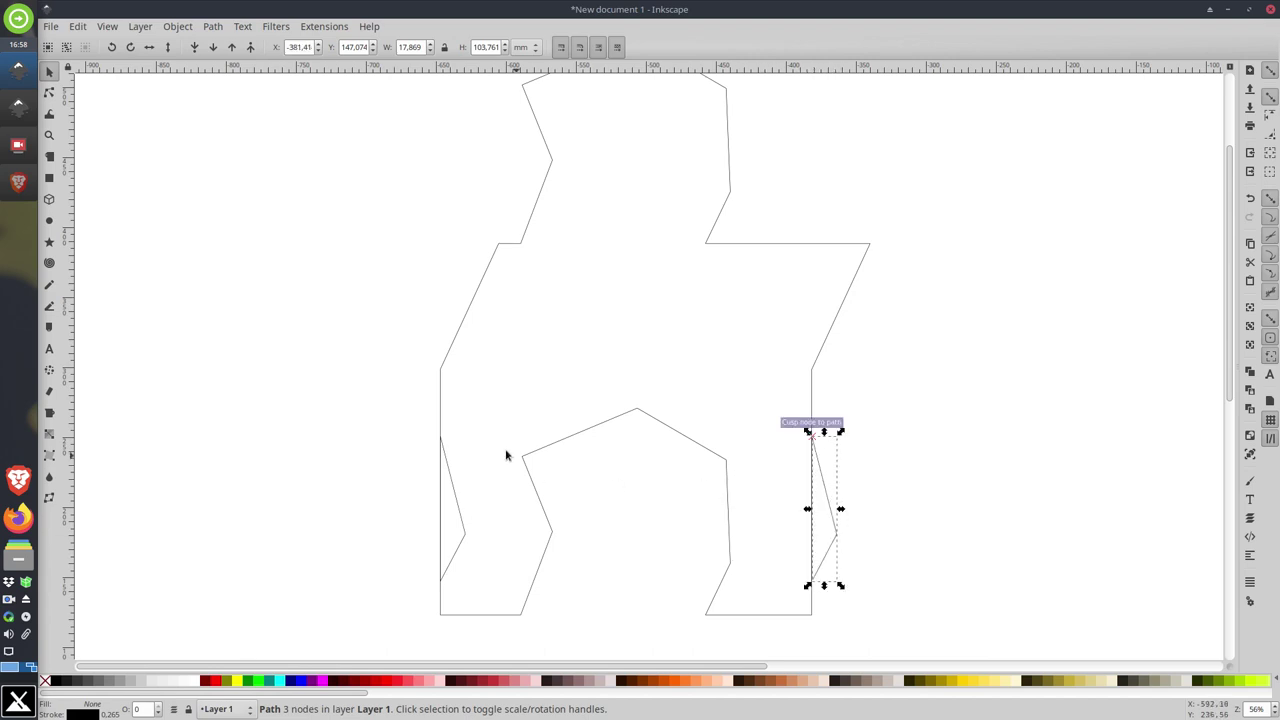
click(278, 423)
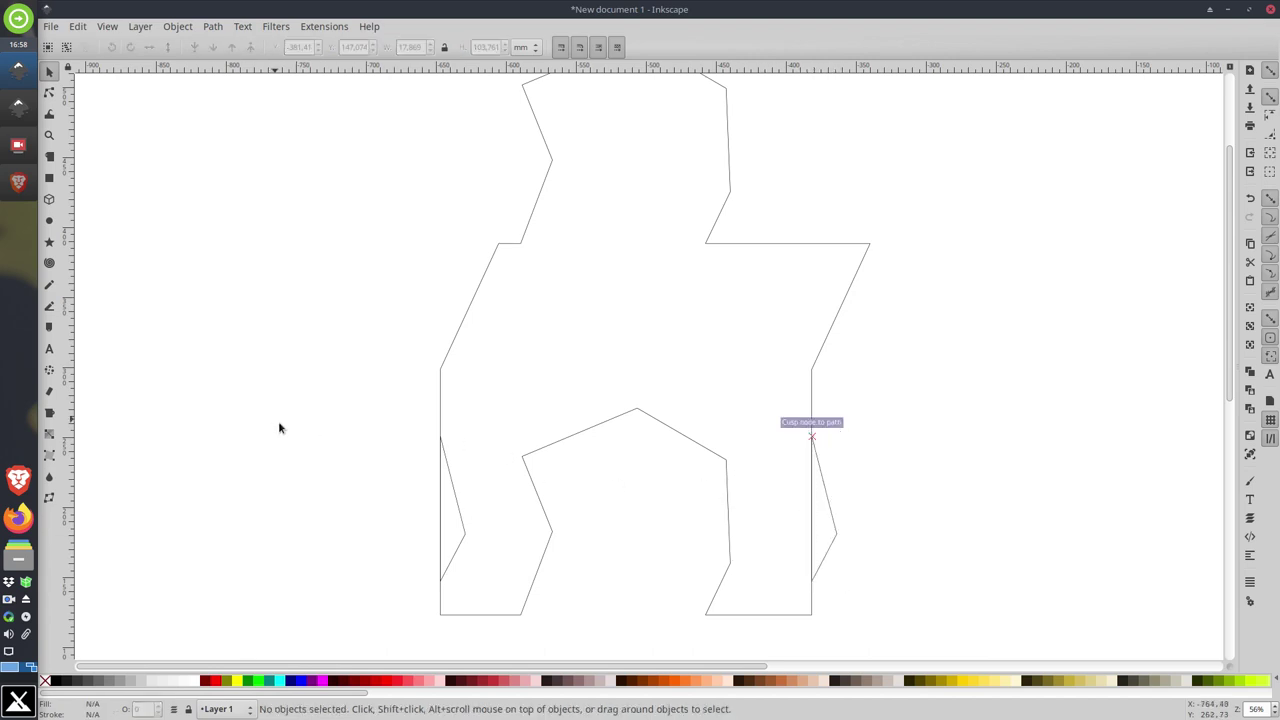
Step: Select the lower-left triangle together with the tile and cut the triangle out of the tile with Difference
click(440, 512)
shift+click(526, 466)
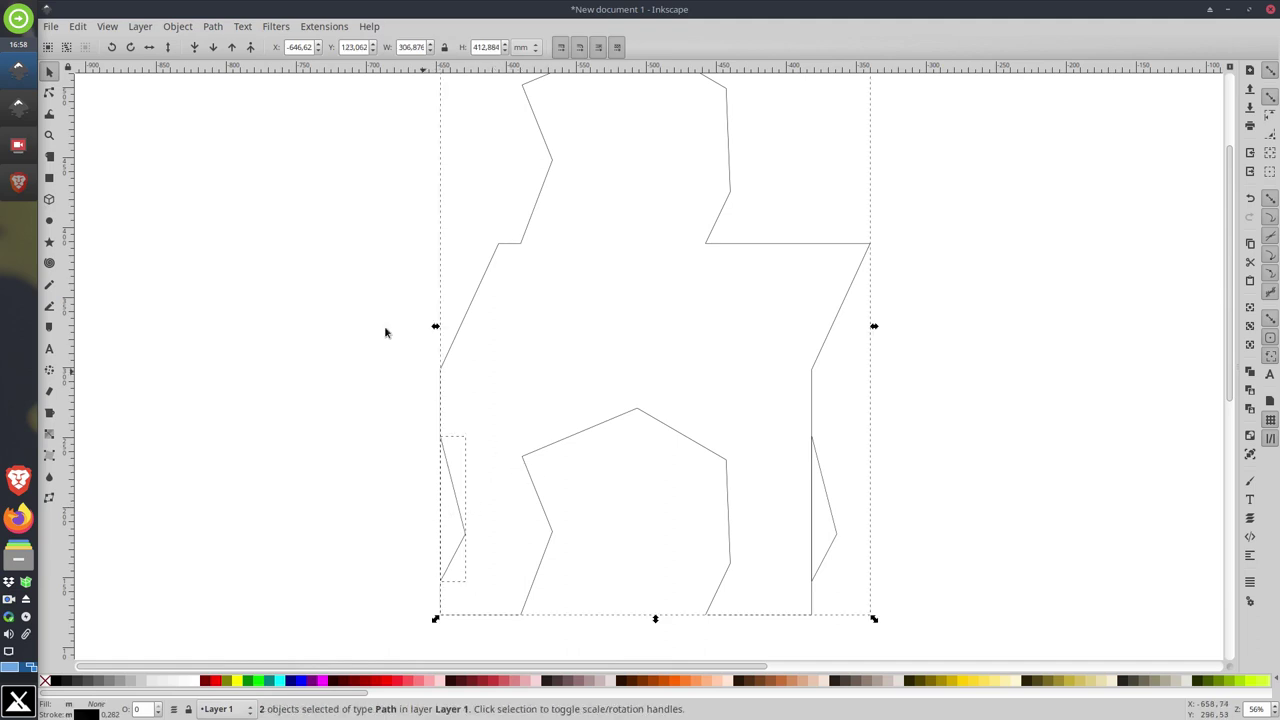
click(212, 26)
click(228, 139)
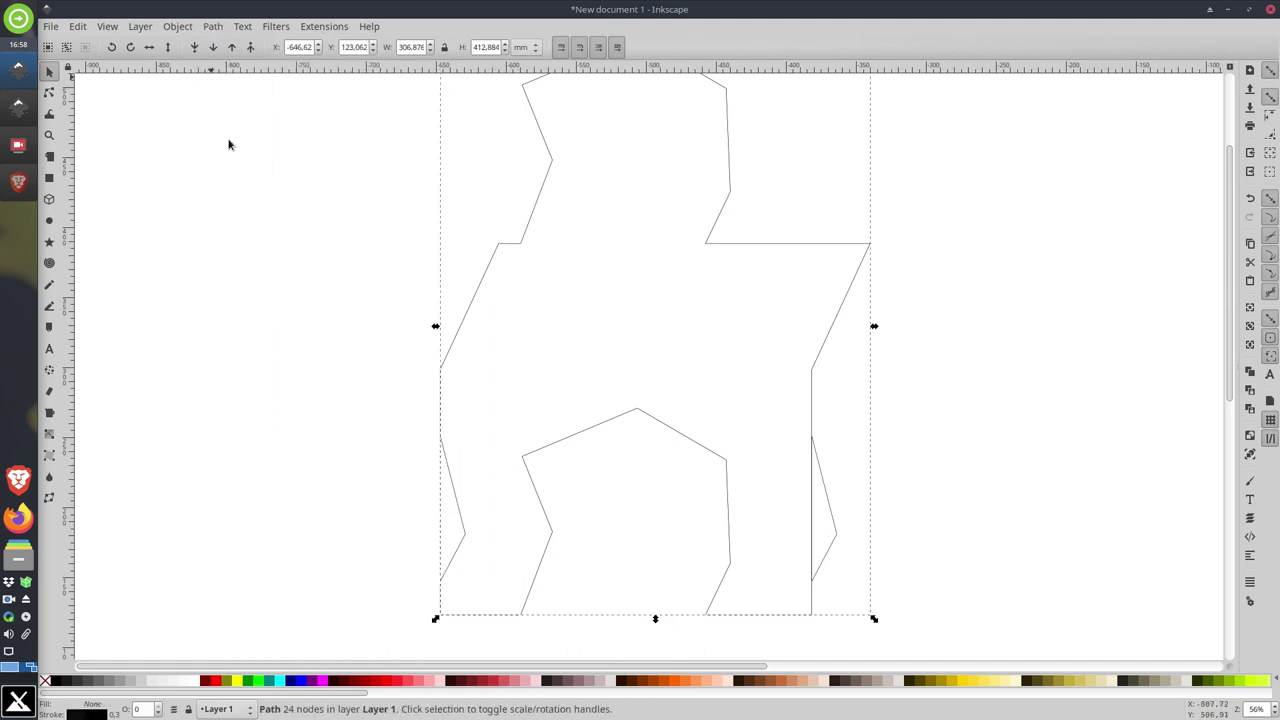
Step: Select the triangle copy on the lower right edge together with the tile and merge them with Union
click(824, 492)
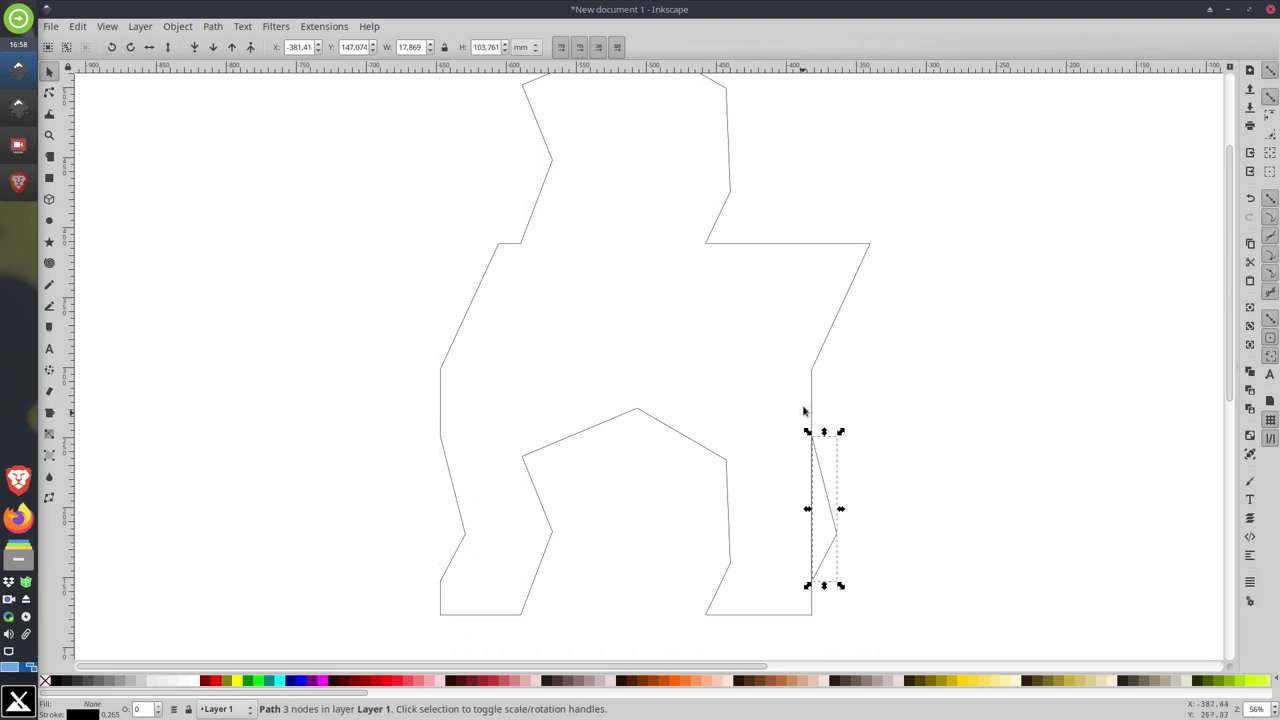
shift+click(811, 396)
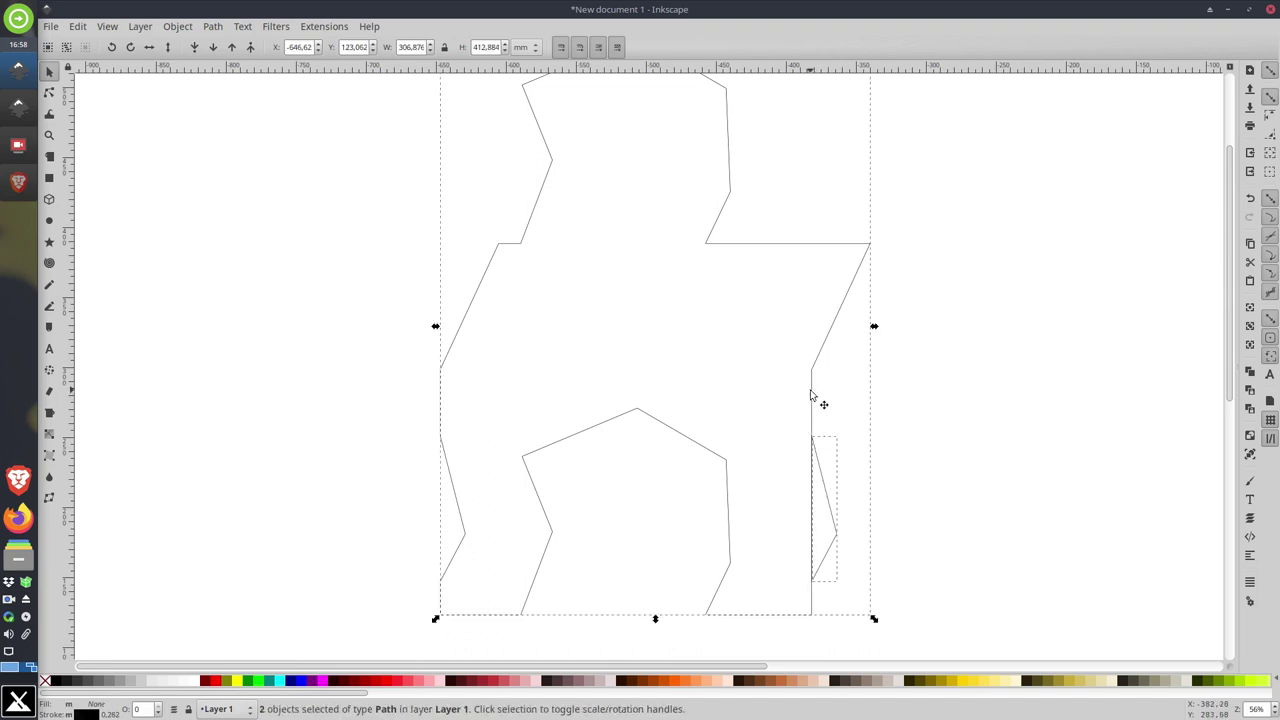
click(212, 26)
click(222, 121)
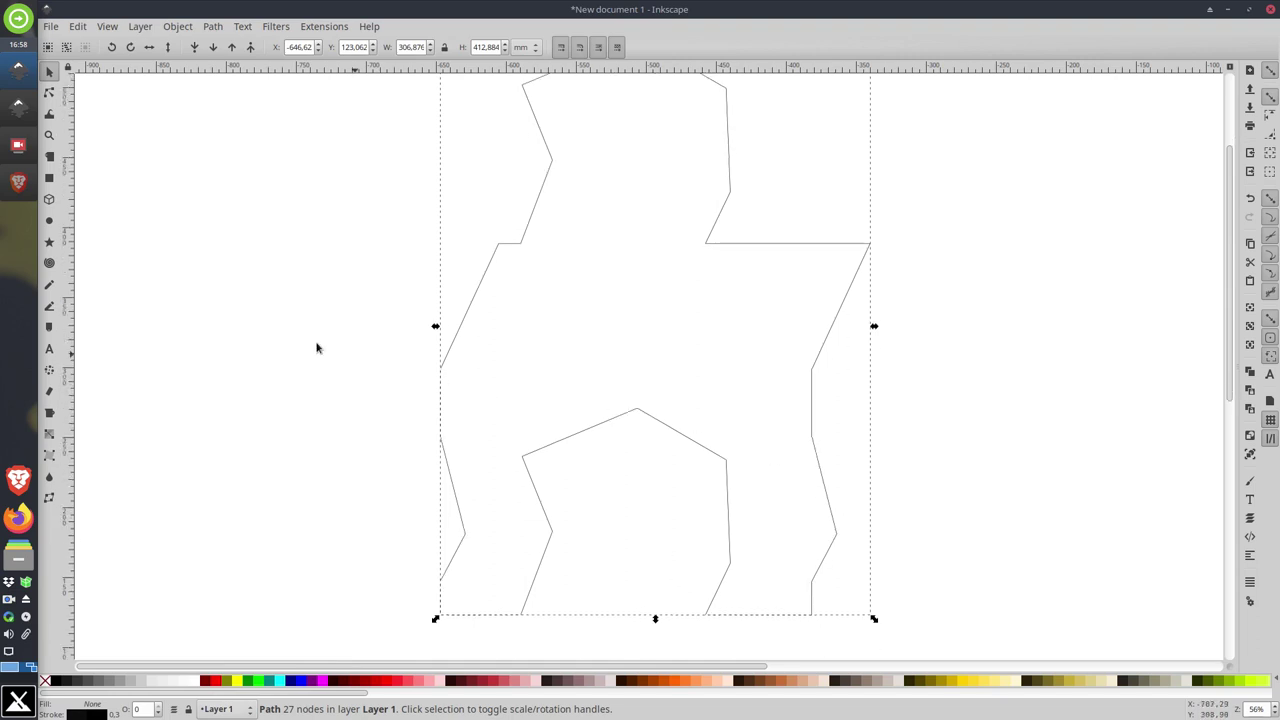
Step: Draw an eye ellipse about 34 mm wide and 36 mm high in the figure's upper left body and fill it black
click(49, 220)
drag(513, 317, 560, 367)
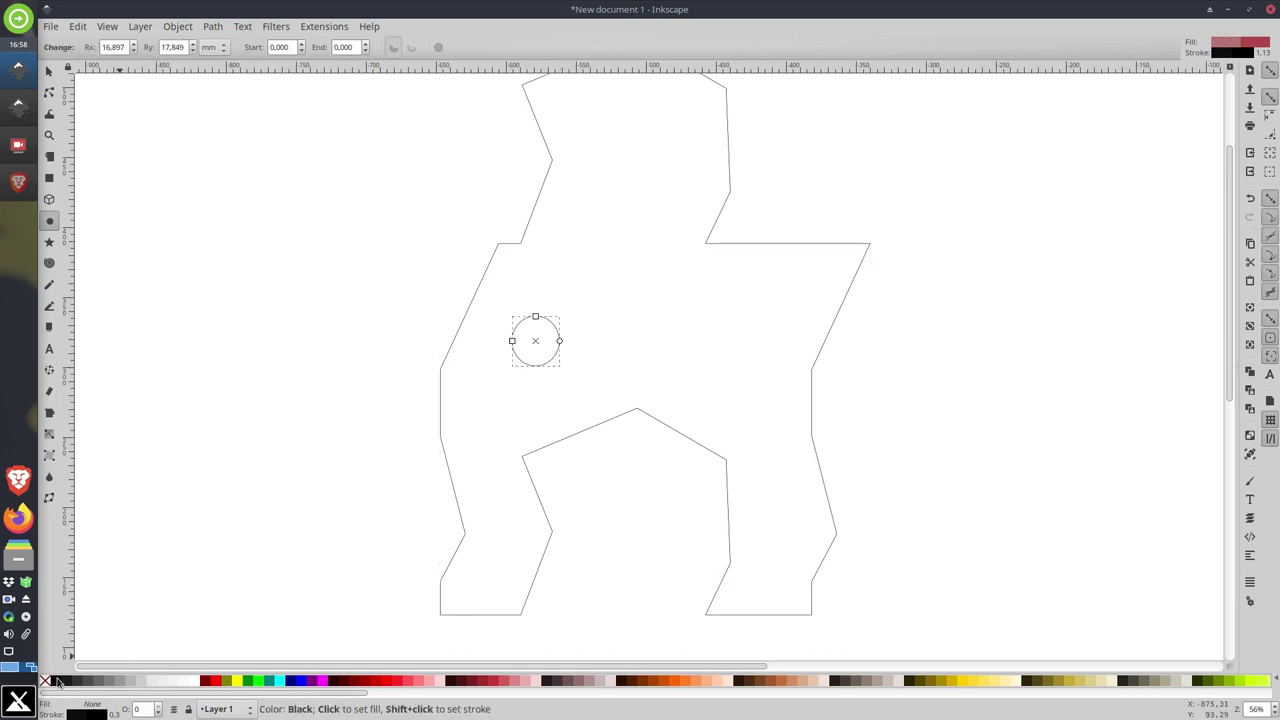
click(57, 681)
click(49, 71)
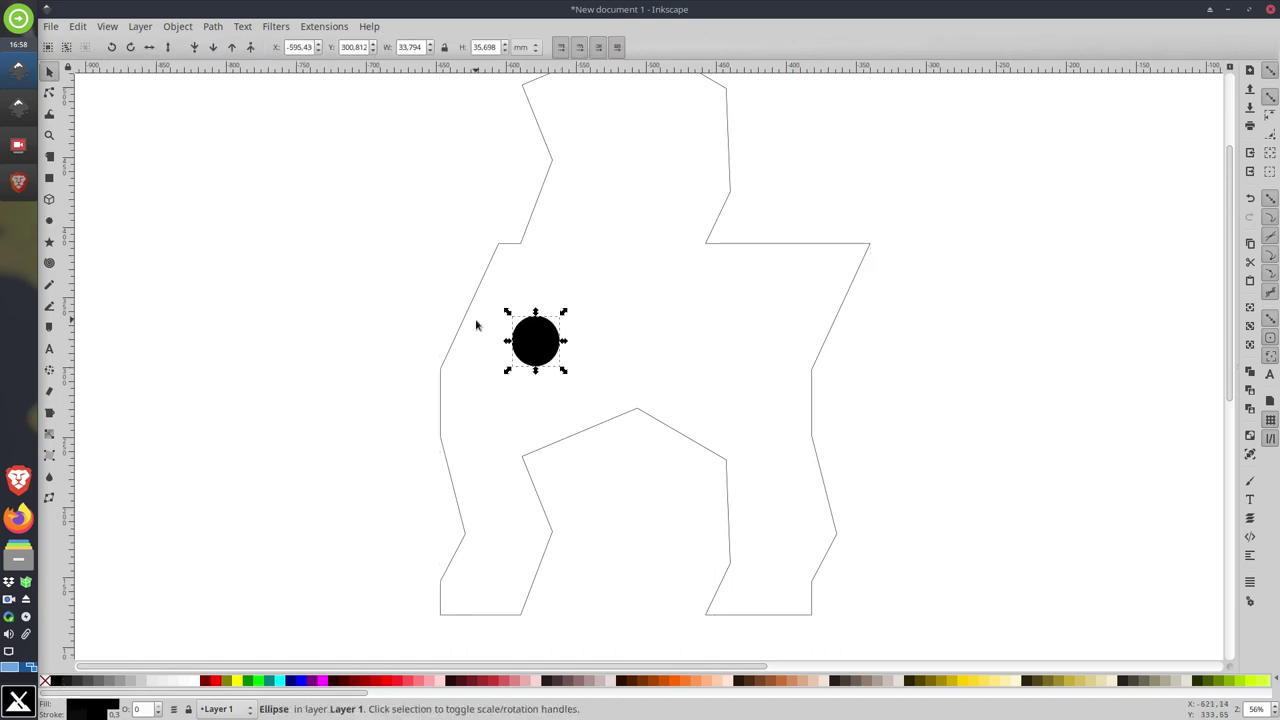
Step: Add a white copy of the eye ellipse, scaled to about 8 mm, as a highlight in the eye's upper left area
scroll(537, 347, up, 4)
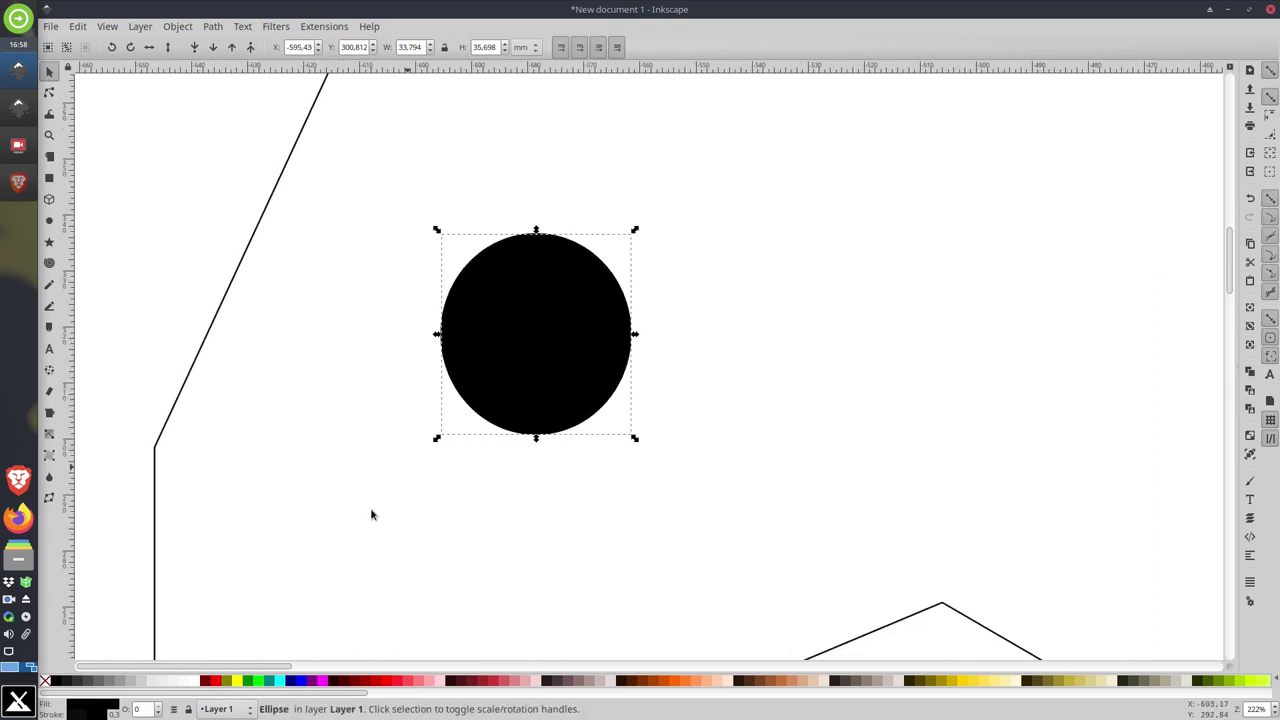
click(196, 681)
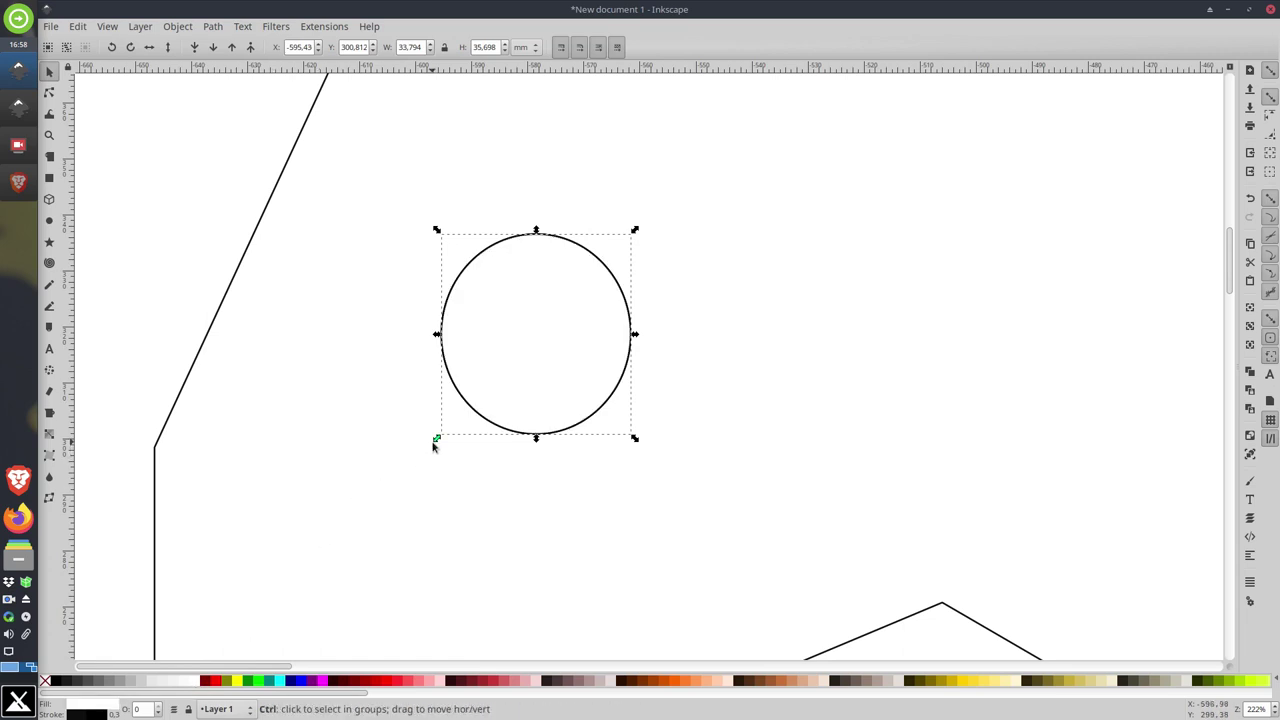
drag(436, 438, 524, 301)
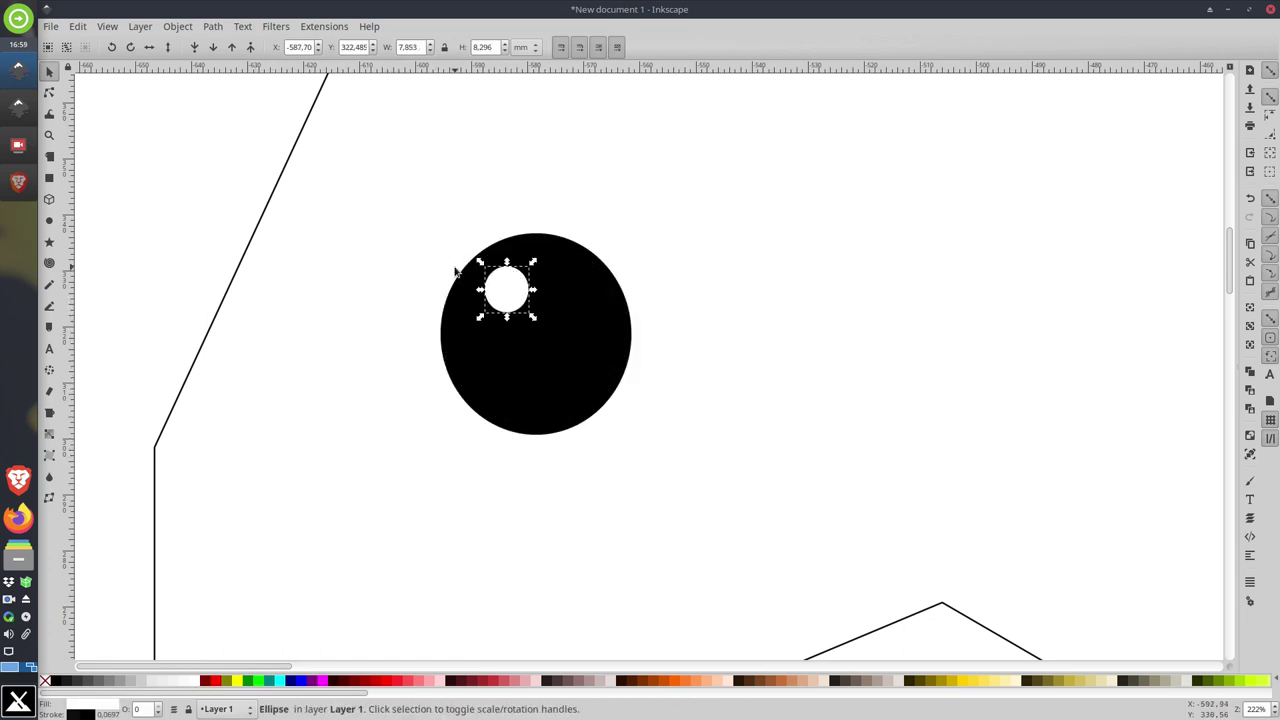
click(670, 245)
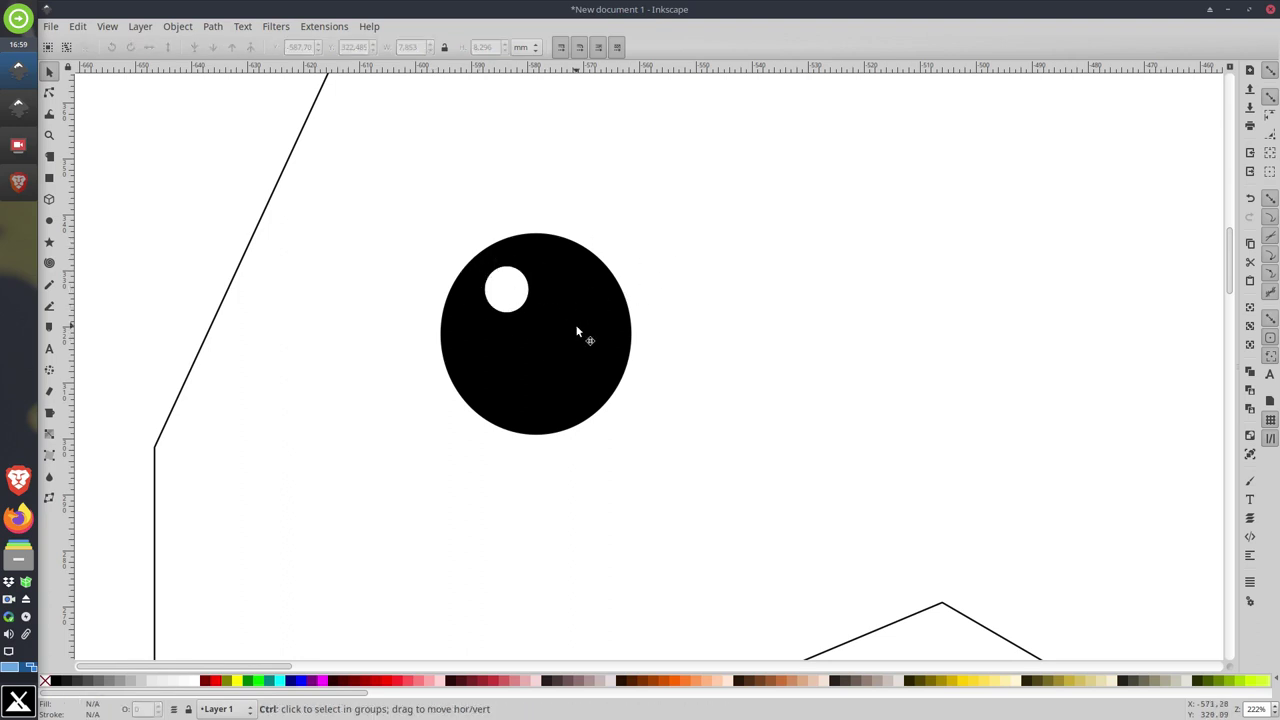
Step: Draw a closed mouth triangle about 67 mm wide and 38 mm high below the eye, starting at the left leg's upper inner corner
ctrl+scroll(583, 333, down, 2)
ctrl+scroll(581, 331, down, 1)
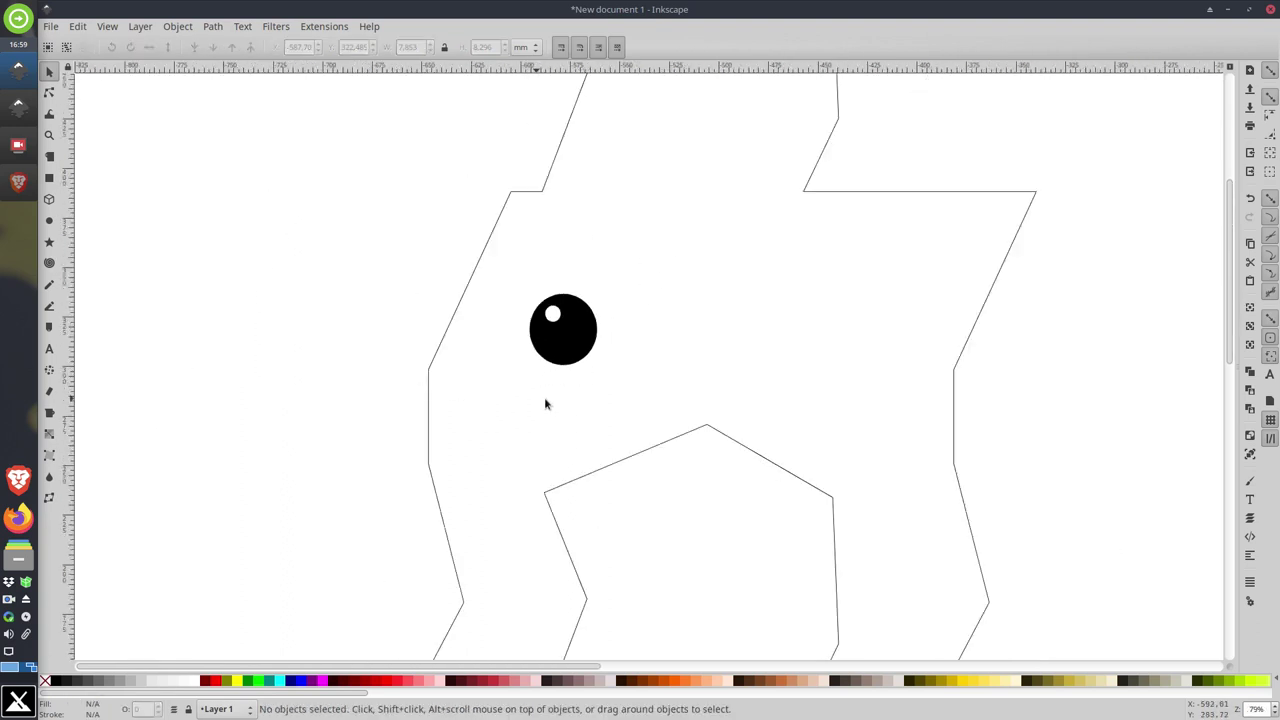
click(49, 306)
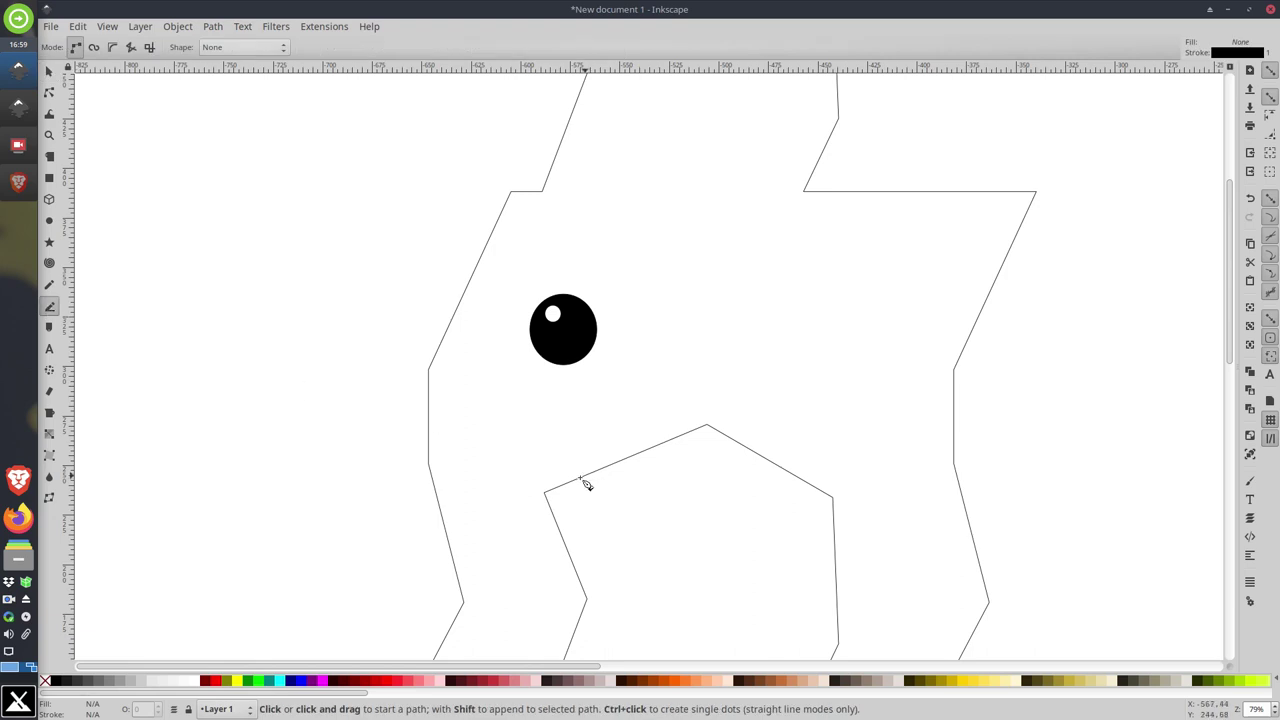
click(545, 492)
click(470, 420)
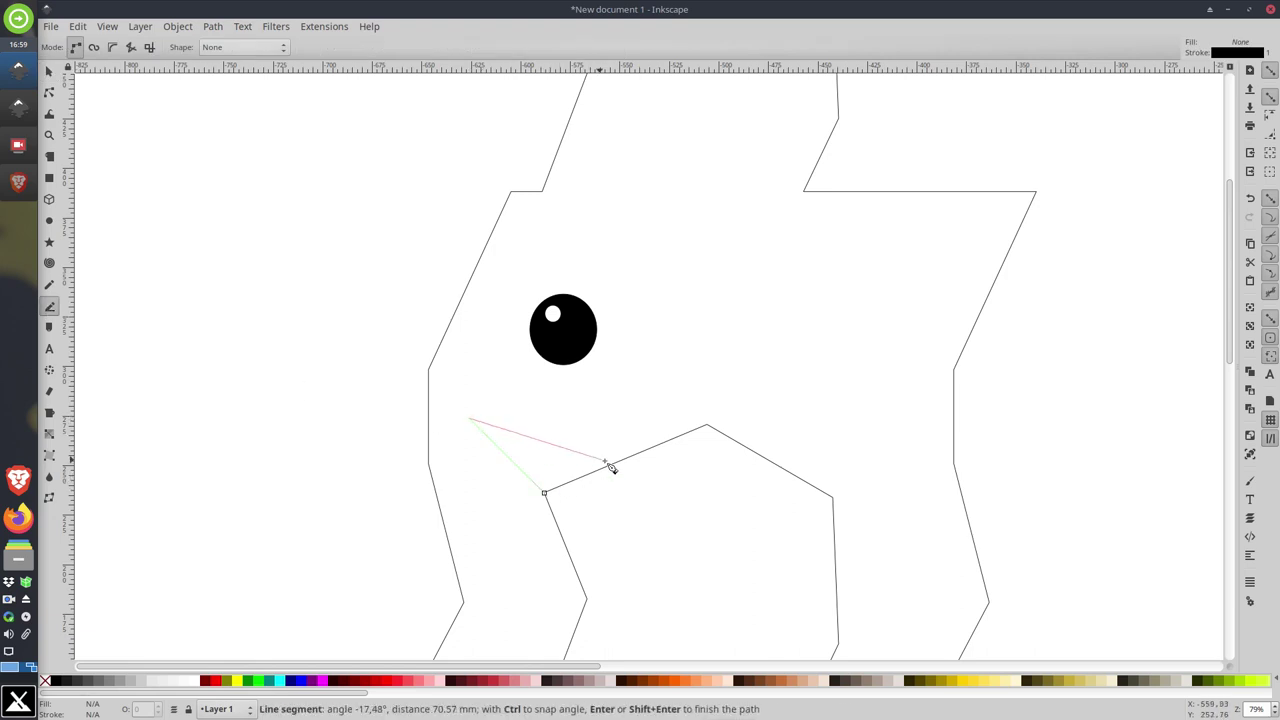
click(603, 469)
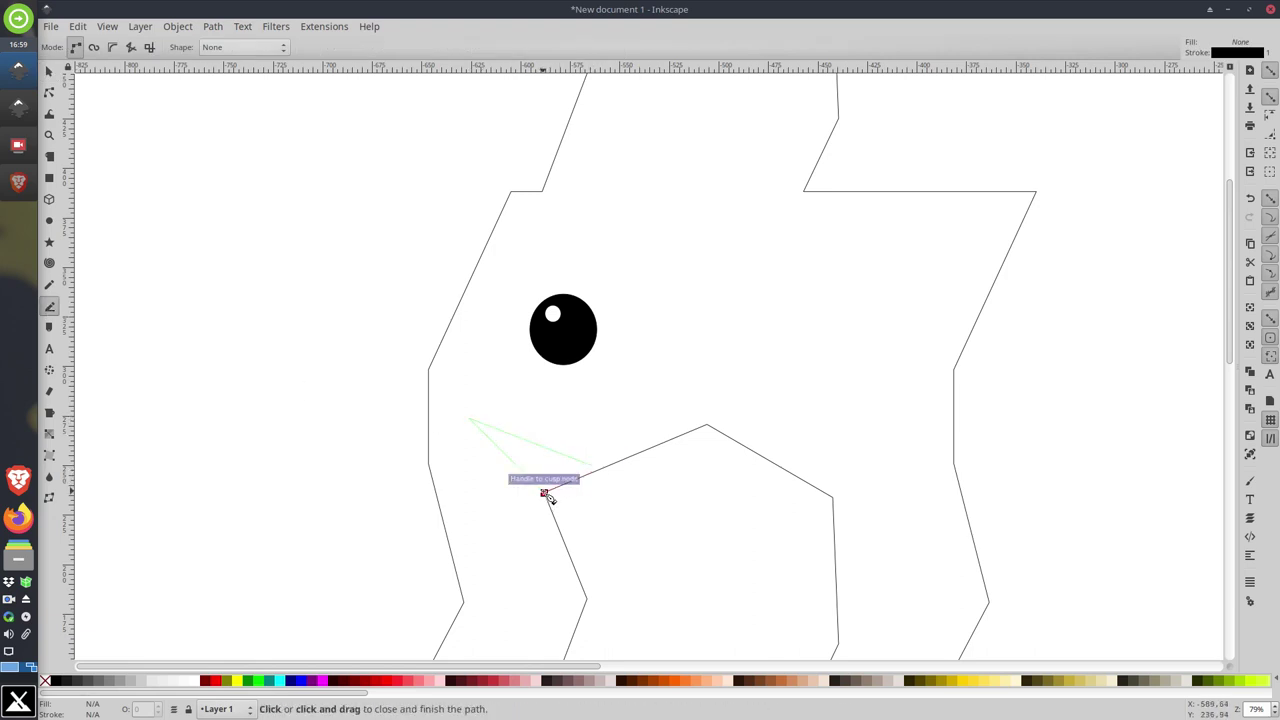
click(545, 494)
click(49, 71)
click(490, 388)
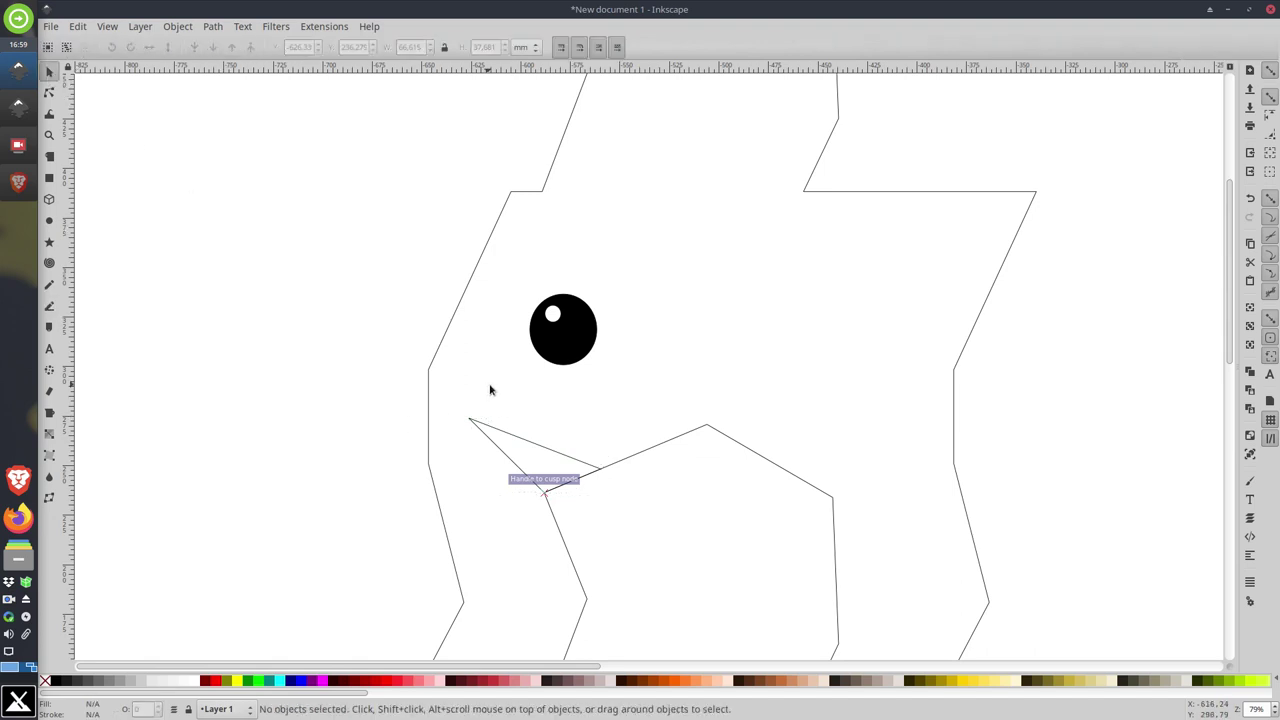
Step: Draw three separate short straight lines running inward from the left leg's outer edge at its foot, knee and upper part
scroll(510, 400, down, 3)
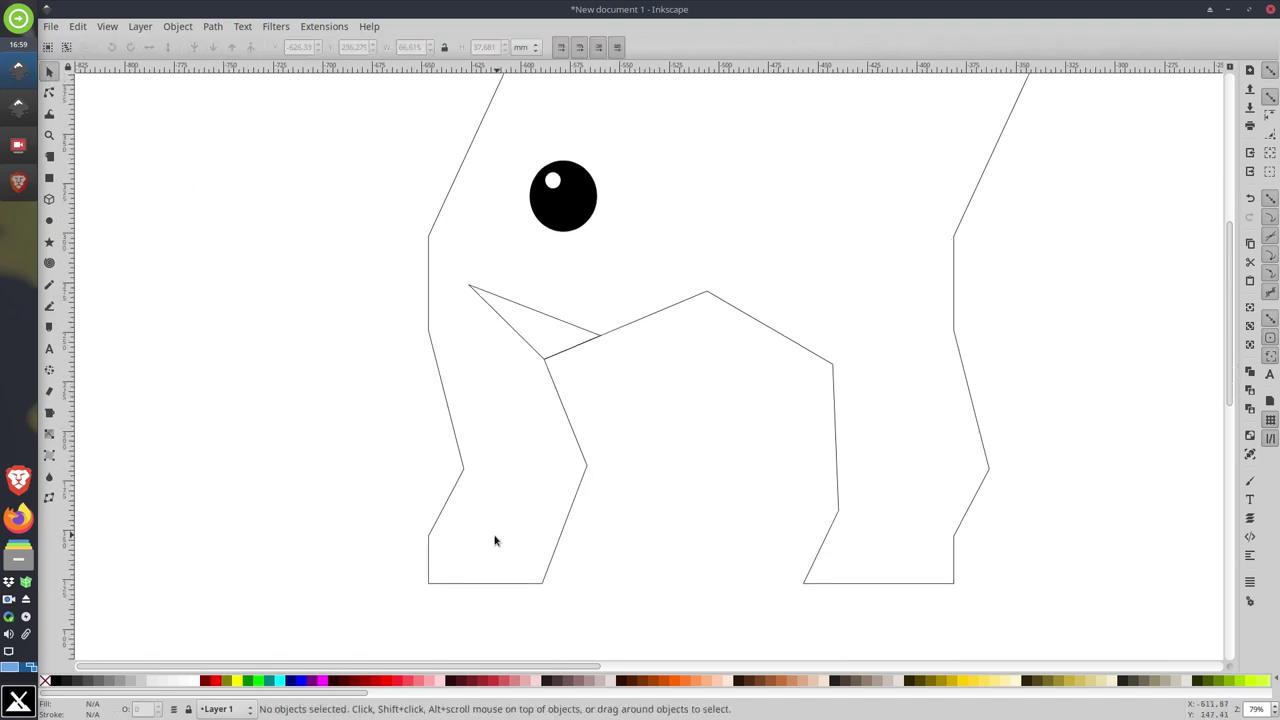
click(49, 306)
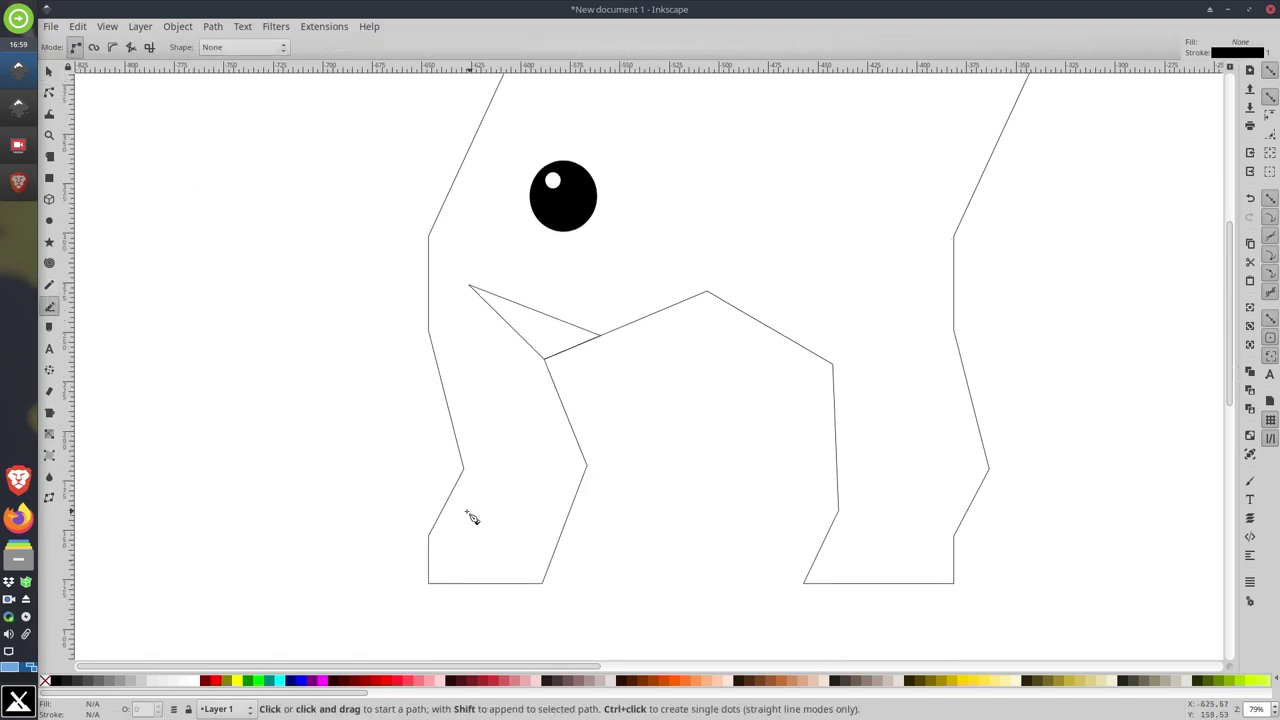
click(428, 536)
double_click(493, 544)
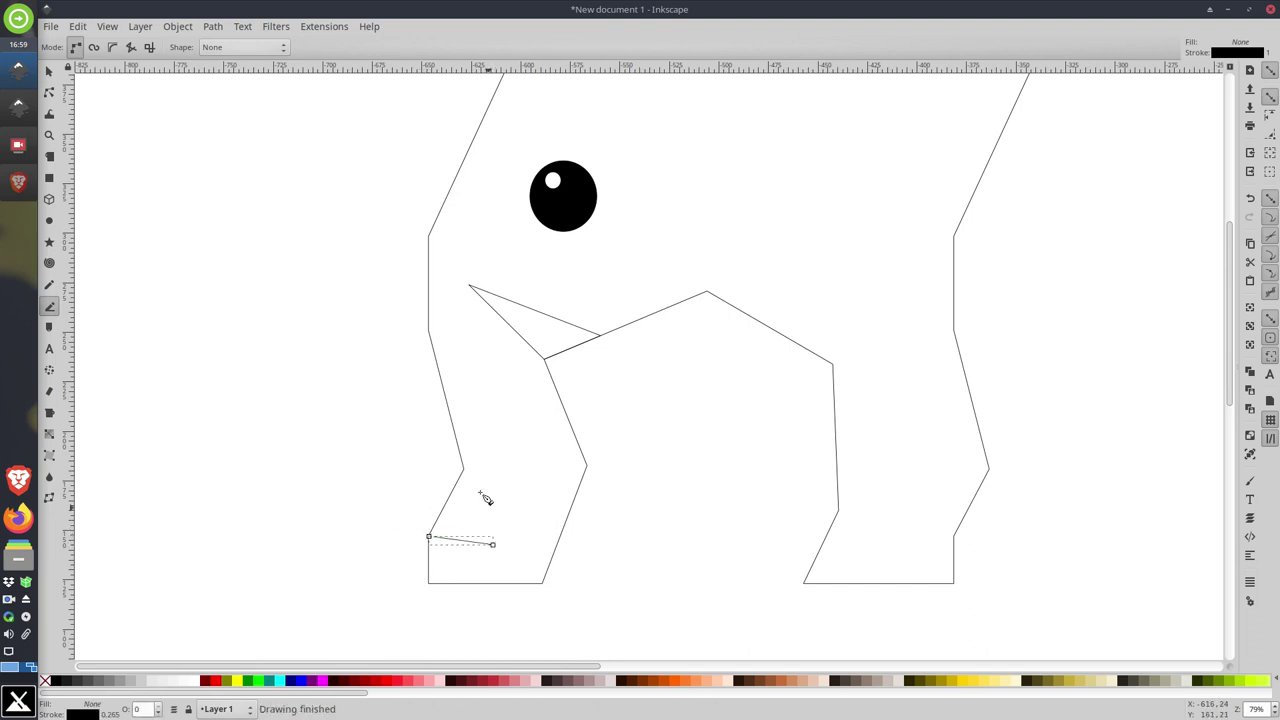
click(464, 468)
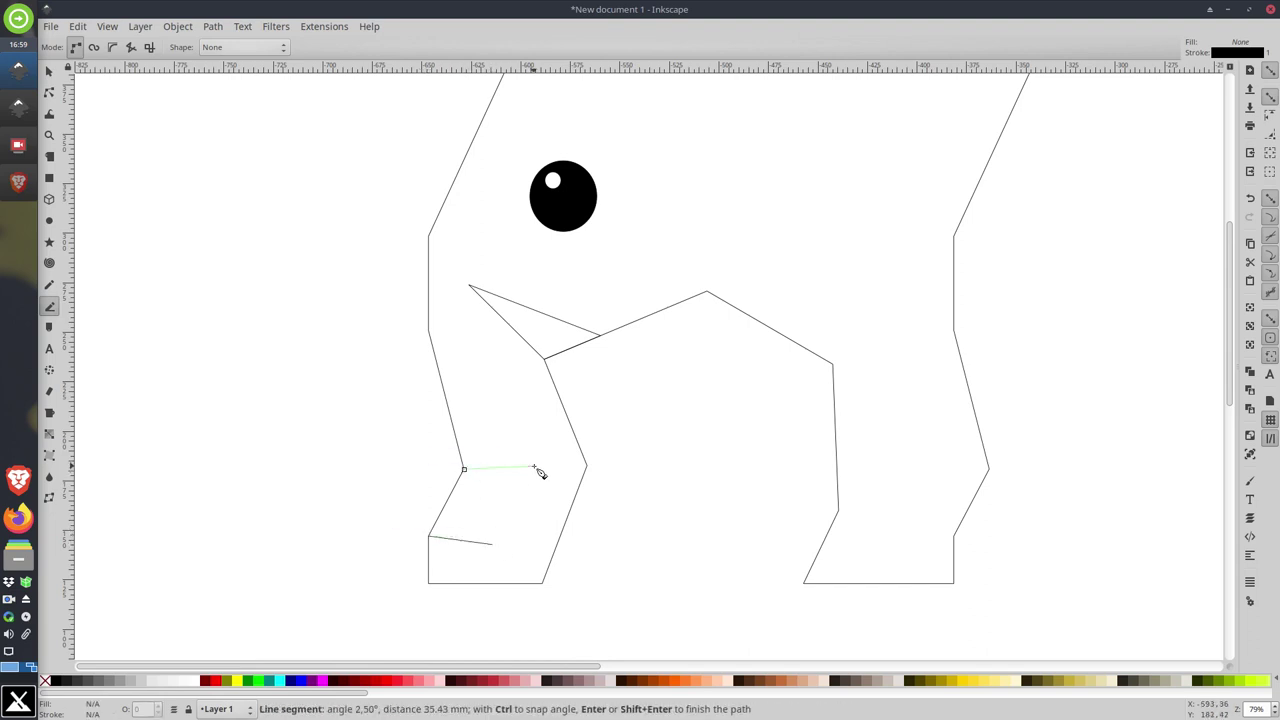
double_click(534, 466)
click(438, 371)
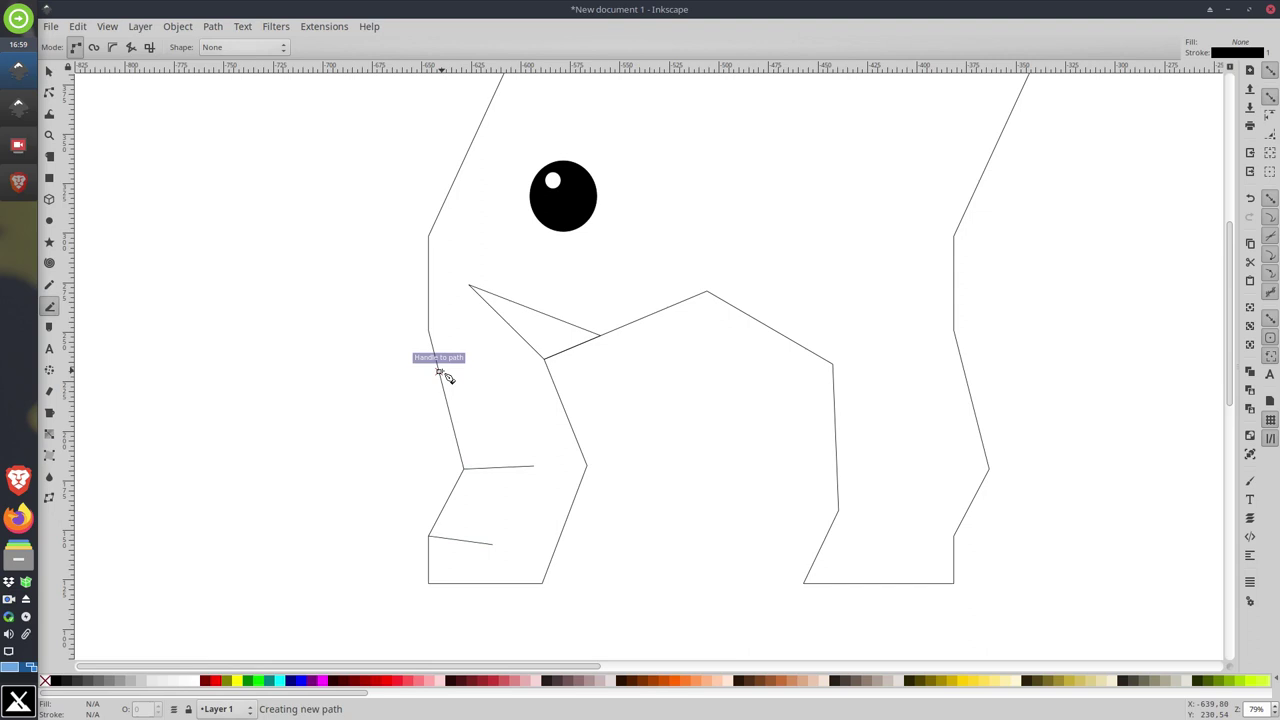
double_click(511, 352)
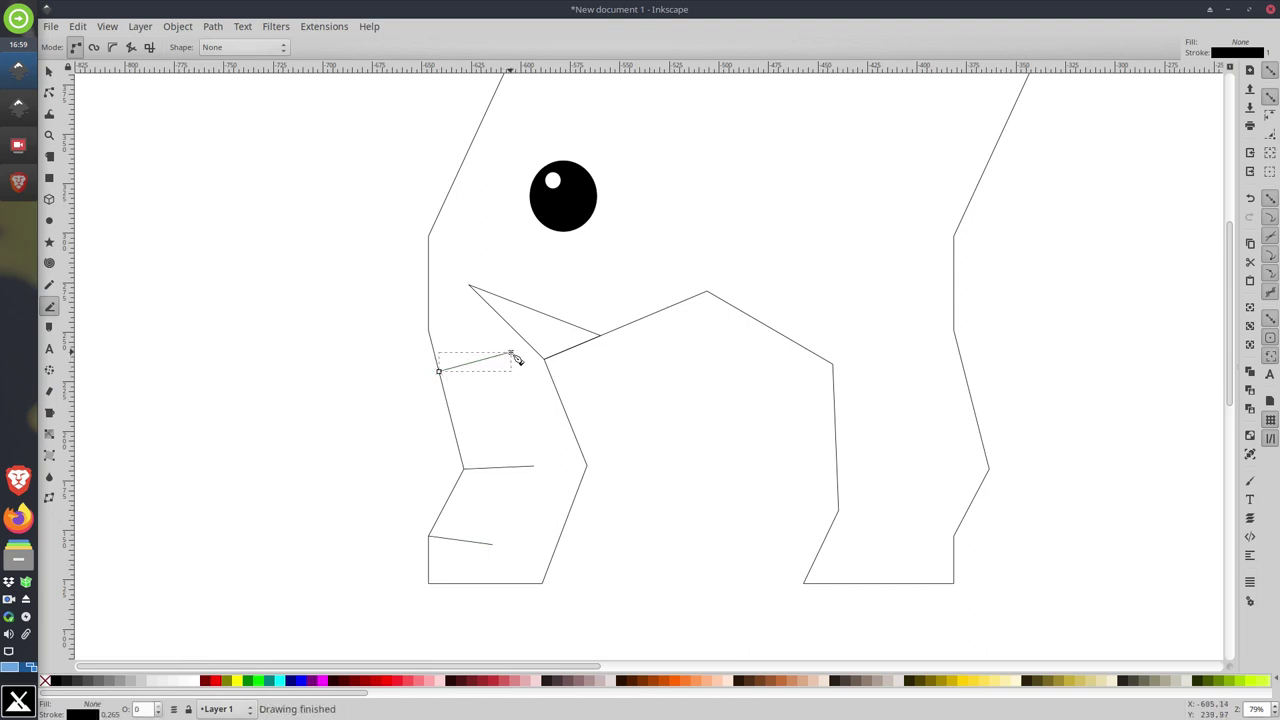
Step: Draw two short lines inward from the right leg's inner edge and a steep line about 45 mm high above its upper corner
click(838, 511)
double_click(915, 514)
click(836, 437)
double_click(897, 427)
scroll(853, 310, up, 2)
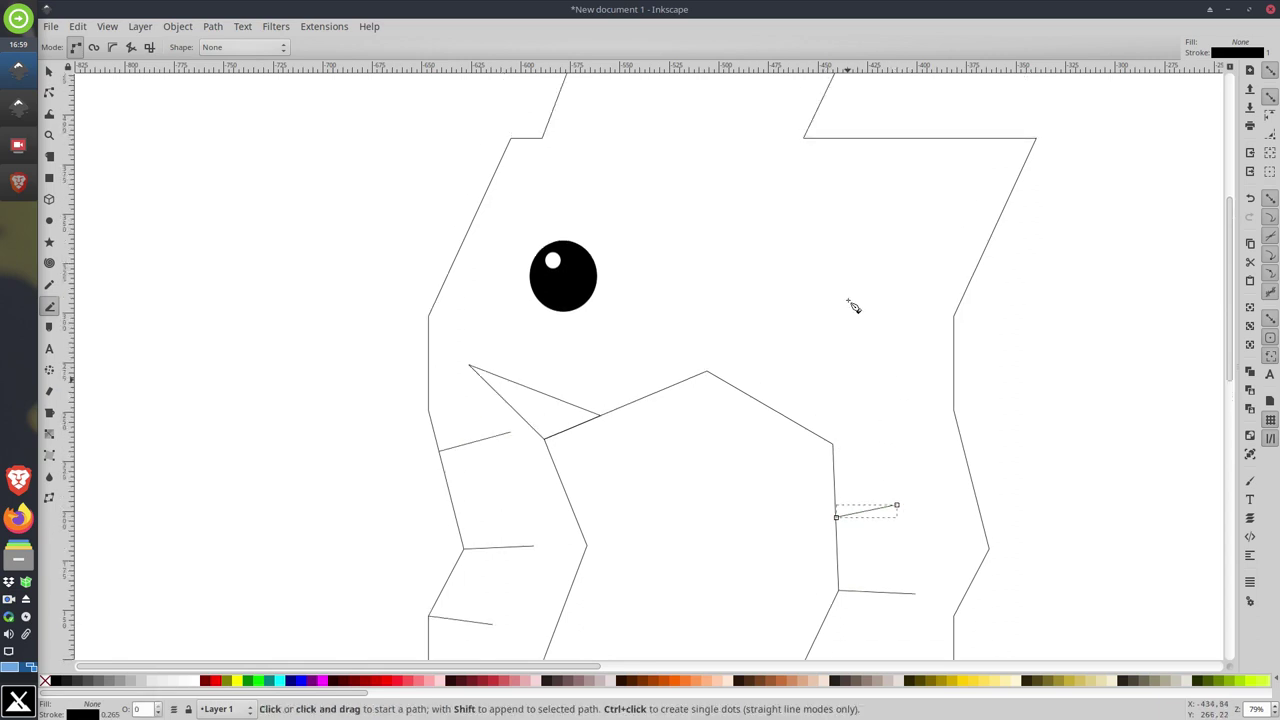
click(834, 446)
double_click(810, 356)
click(49, 72)
Step: Draw an open two-segment line about 110 mm wide and 35 mm high from the neck's lower right corner to above the eye
scroll(784, 252, up, 2)
scroll(784, 252, up, 1)
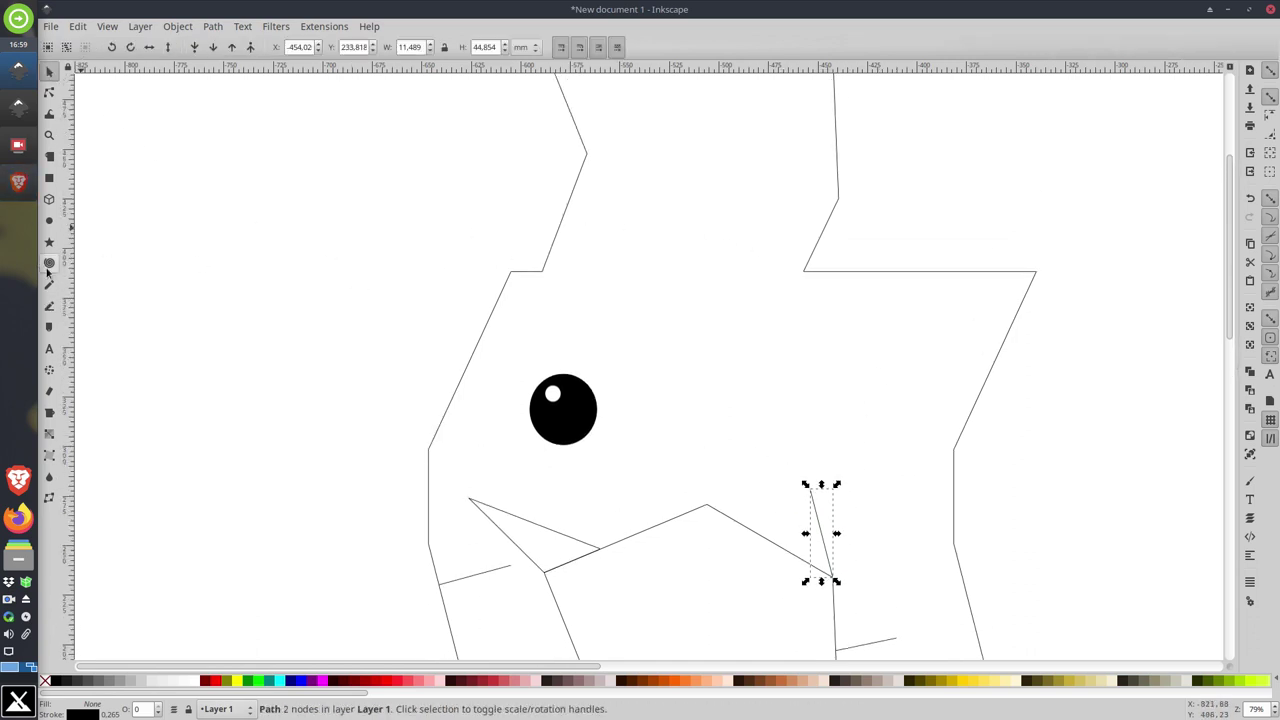
click(49, 327)
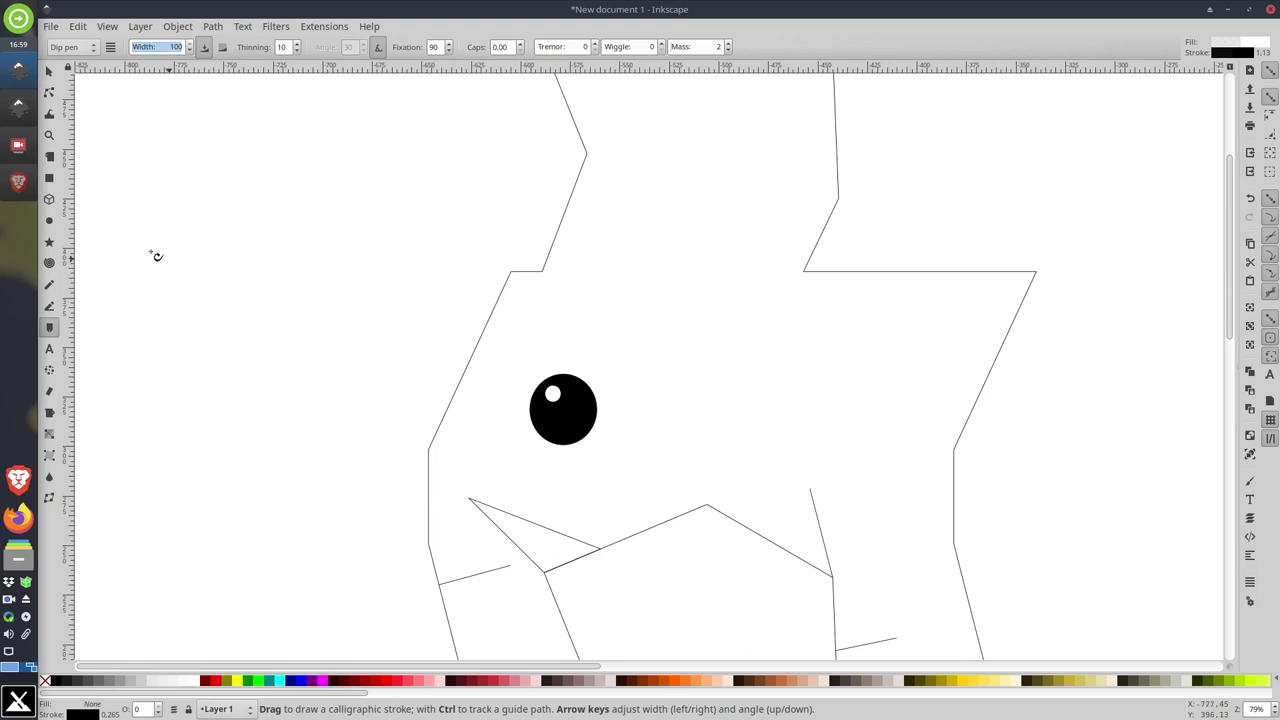
click(49, 306)
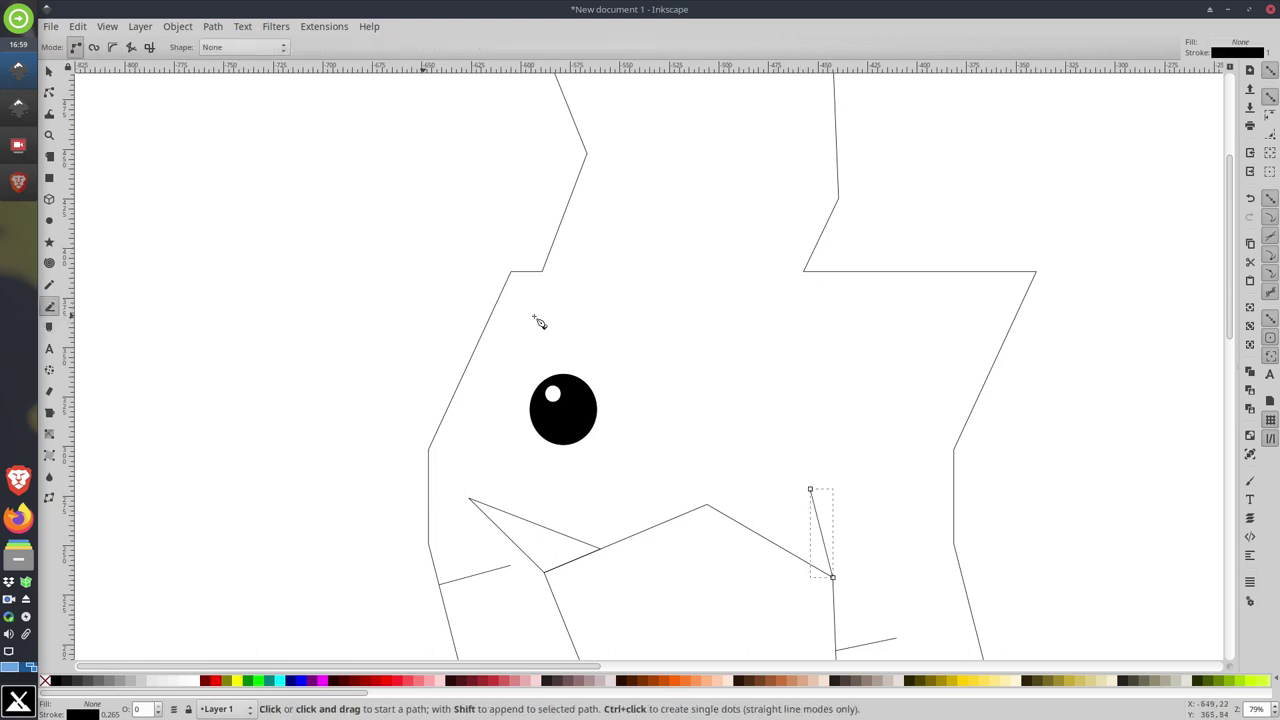
click(803, 271)
click(704, 340)
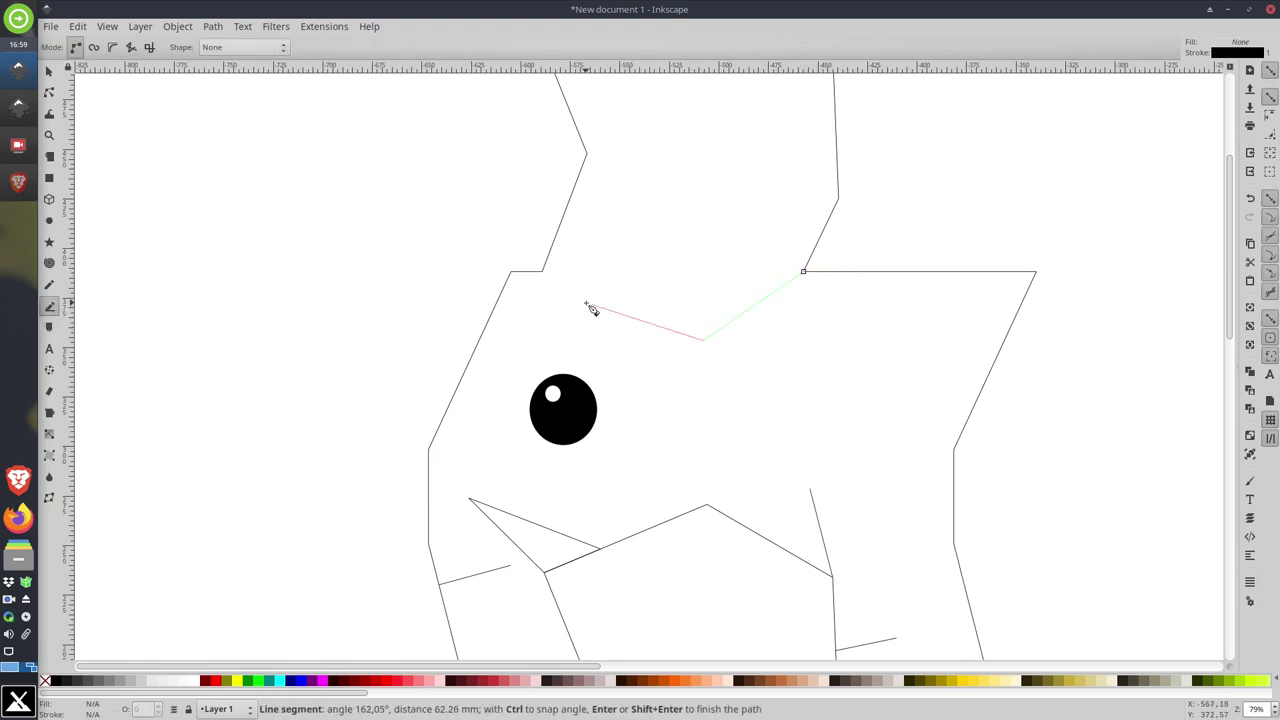
double_click(587, 305)
click(49, 72)
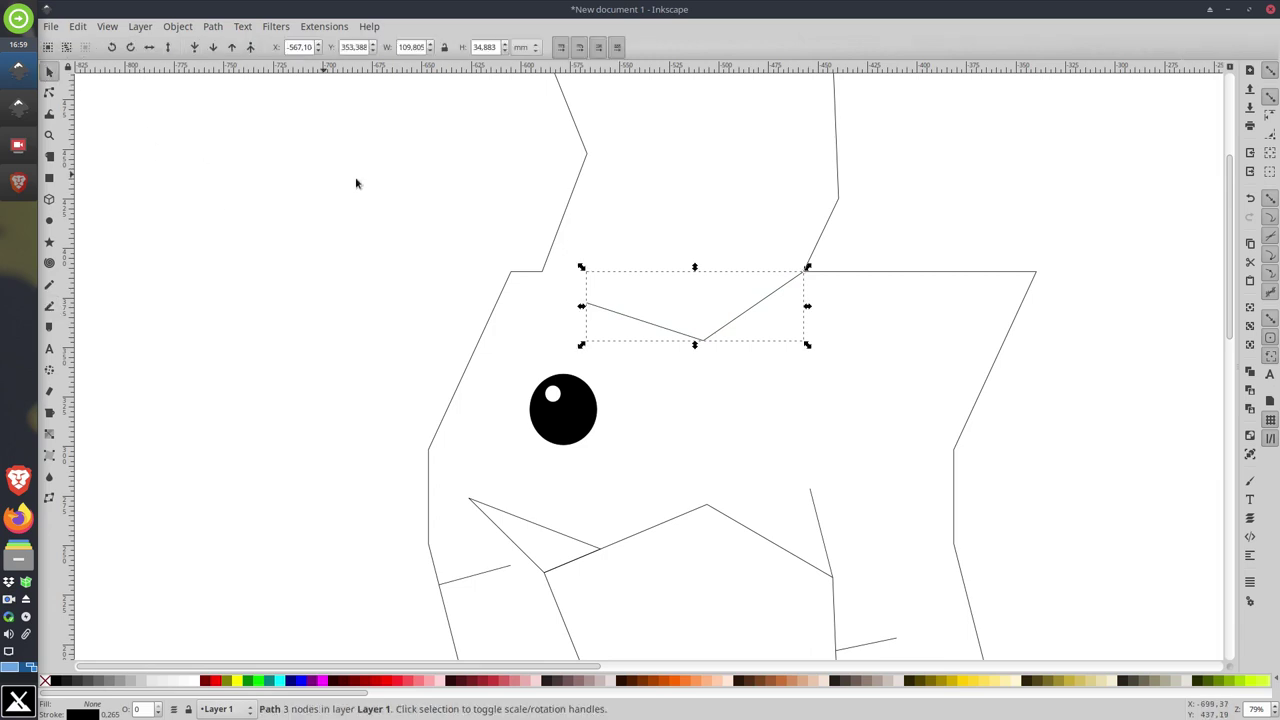
click(631, 254)
scroll(631, 254, up, 3)
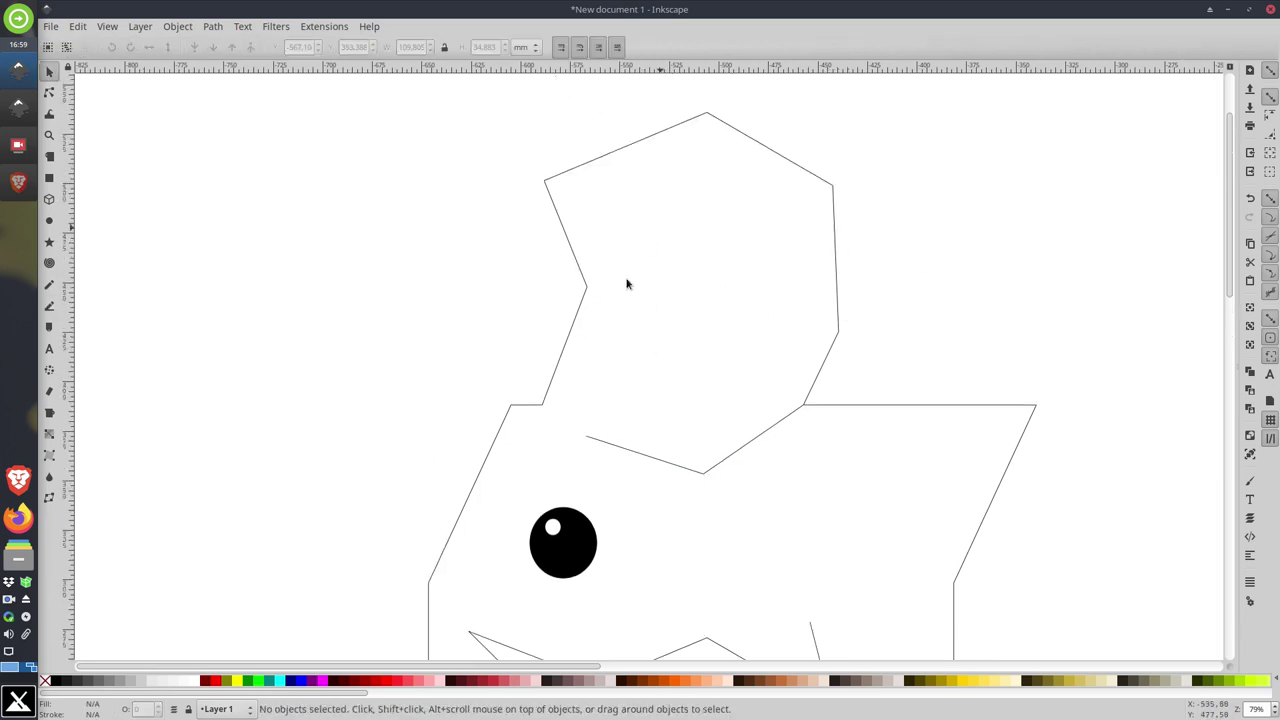
scroll(766, 300, down, 5)
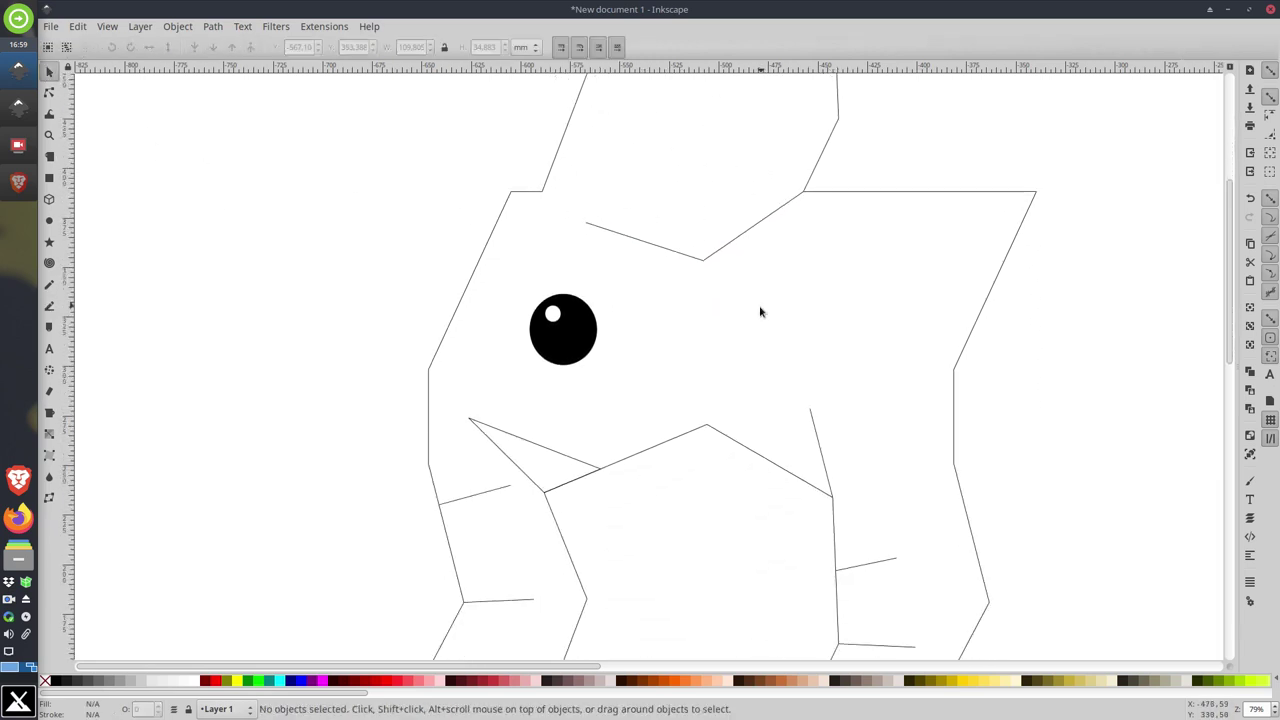
scroll(815, 420, down, 4)
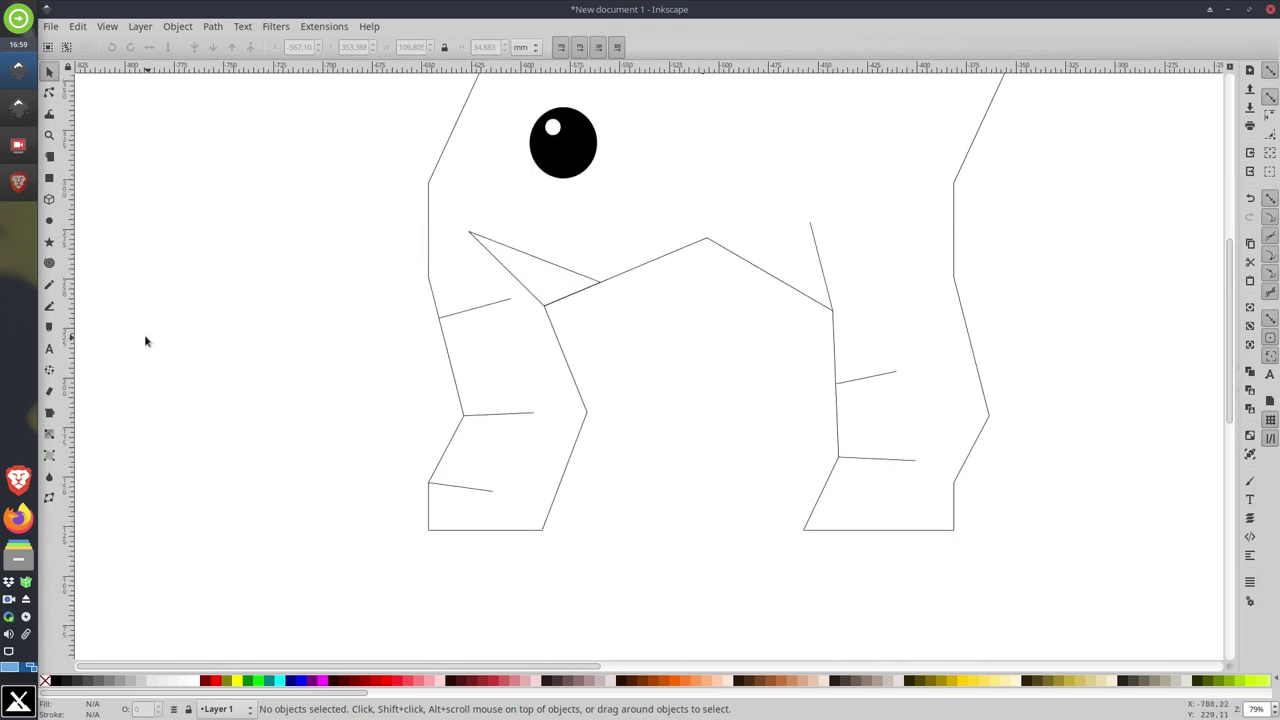
Step: Draw a toenail ellipse about 25 mm wide and 28 mm high across the right foot's bottom edge and place a duplicate beside it
click(49, 220)
drag(825, 565, 842, 530)
click(49, 71)
key(Right)
key(Right)
key(Right)
key(Right)
key(Right)
key(Right)
key(Right)
key(Right)
key(Right)
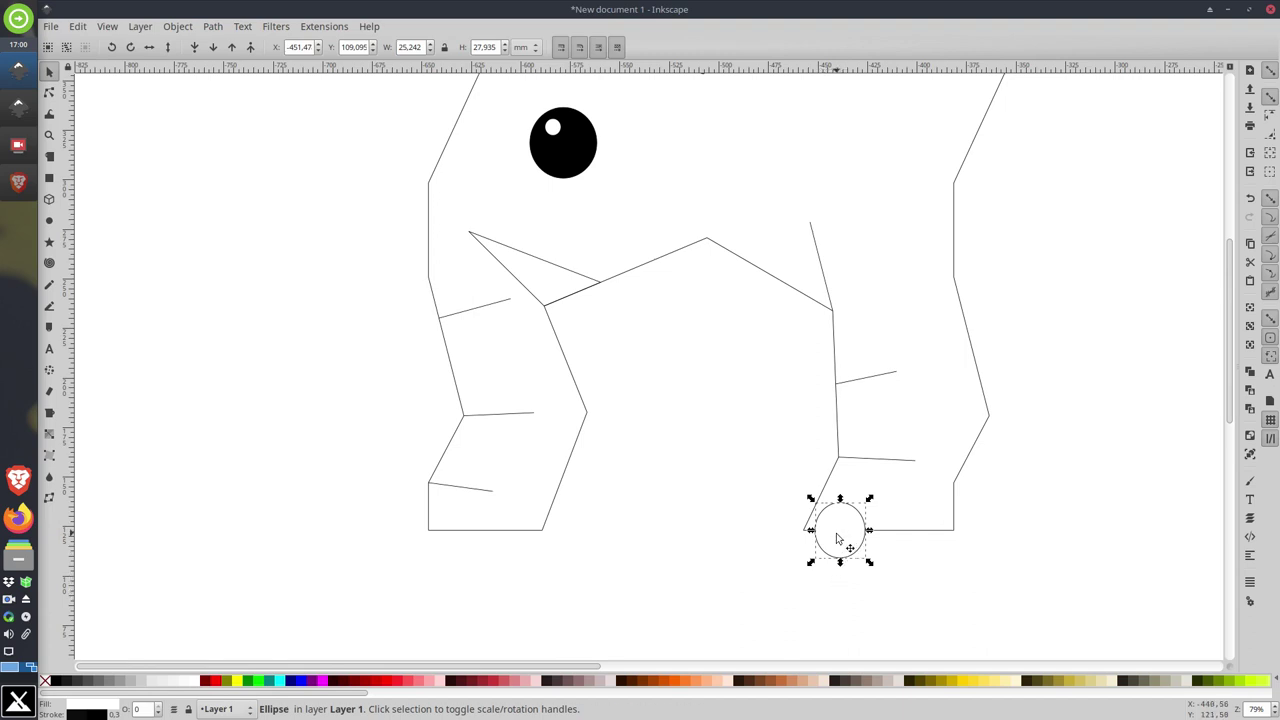
key(ctrl+d)
drag(838, 540, 903, 538)
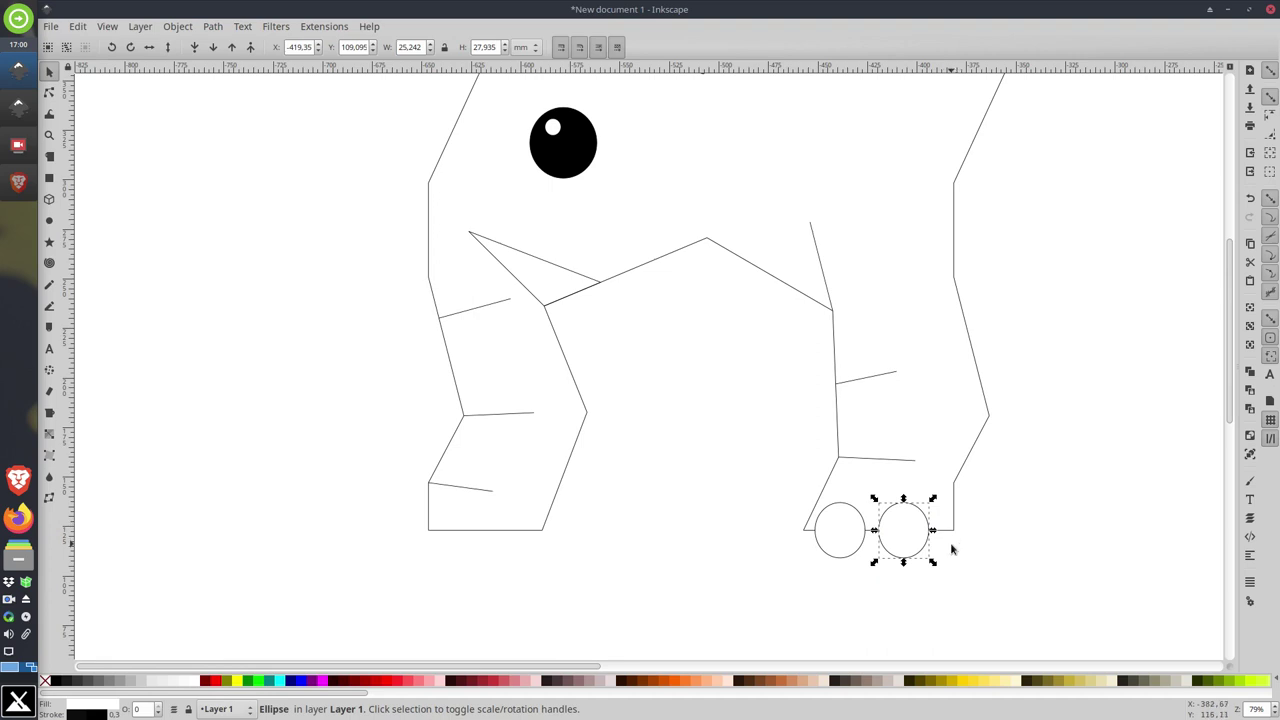
Step: Trim the right toenail ellipse to the foot by intersecting it with the creature's outline
click(979, 368)
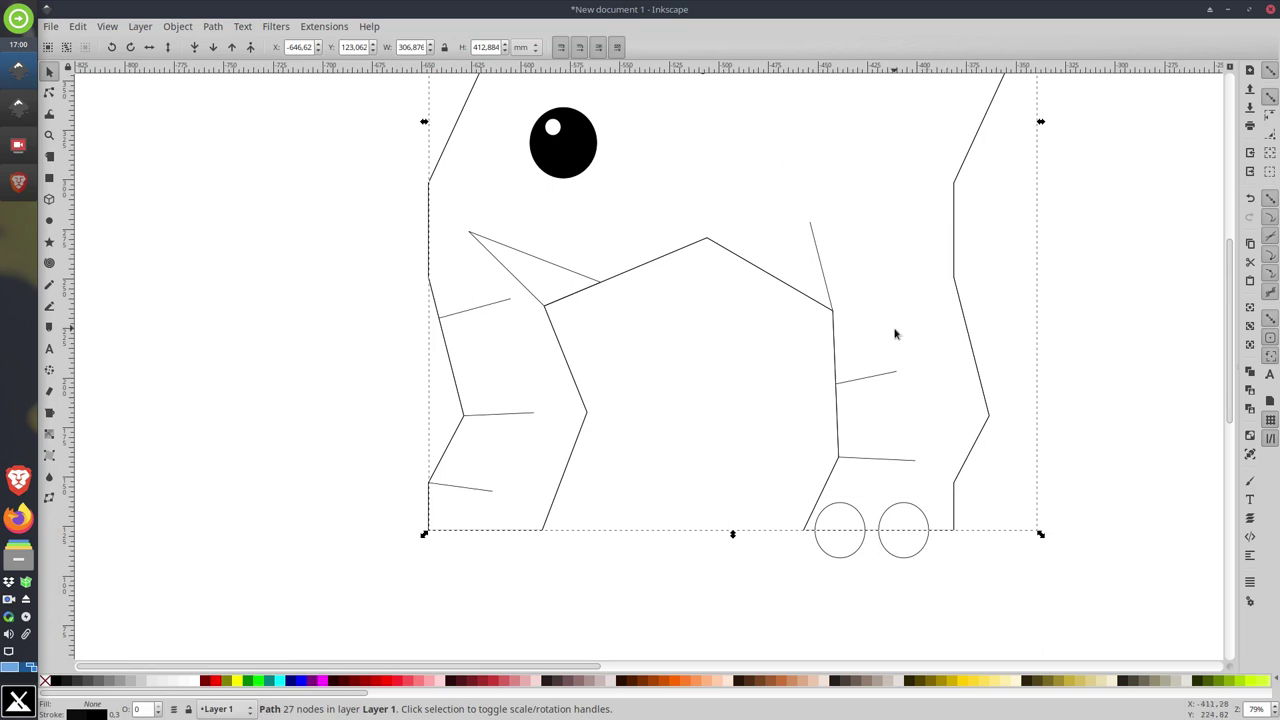
shift+click(904, 559)
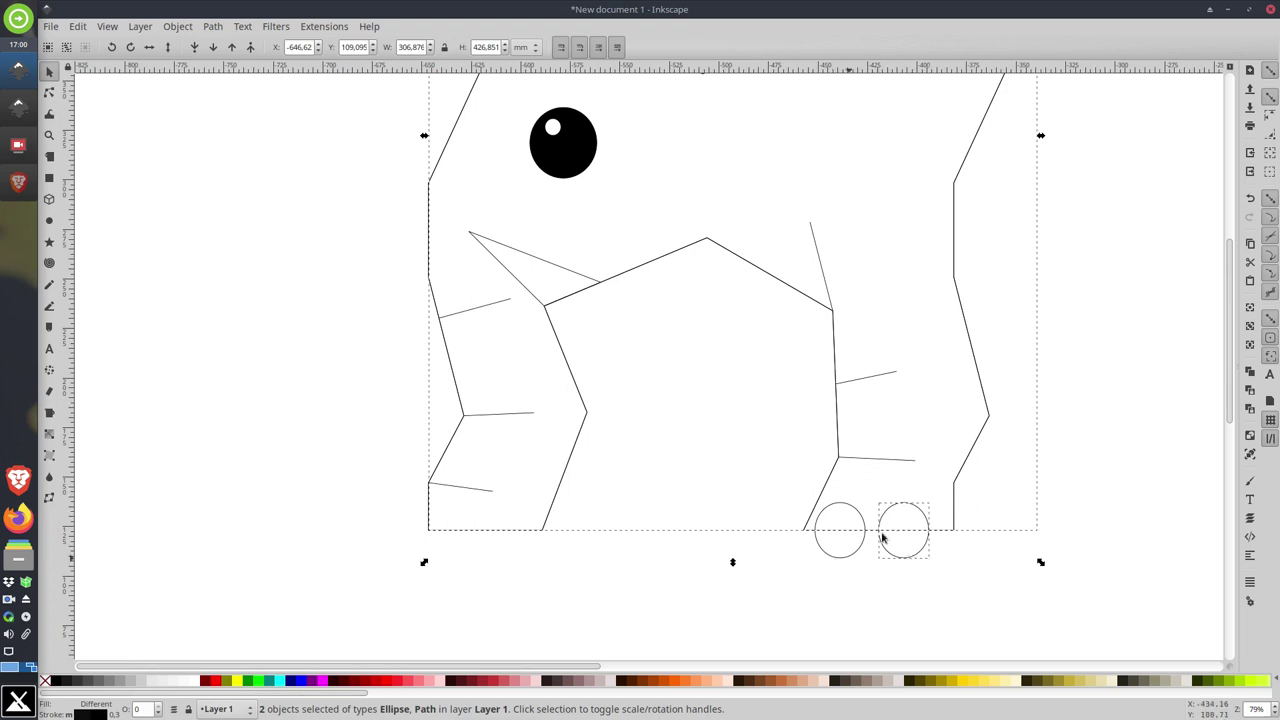
click(213, 28)
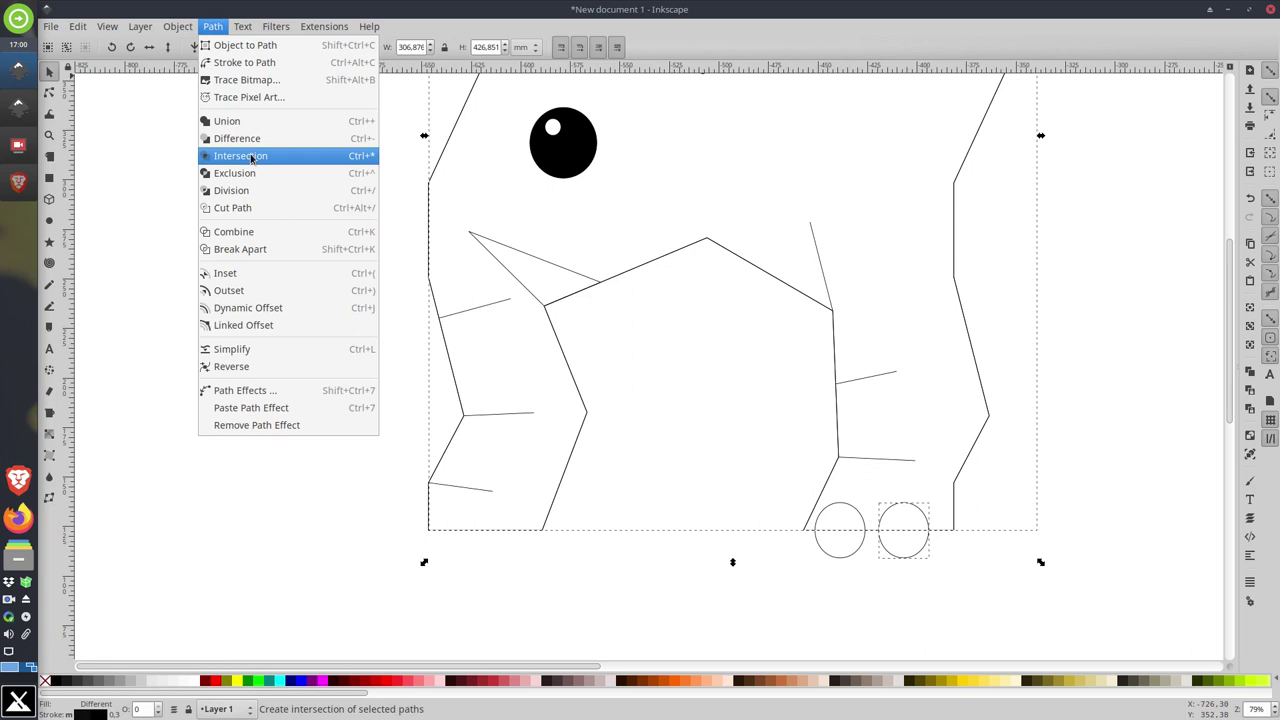
click(240, 156)
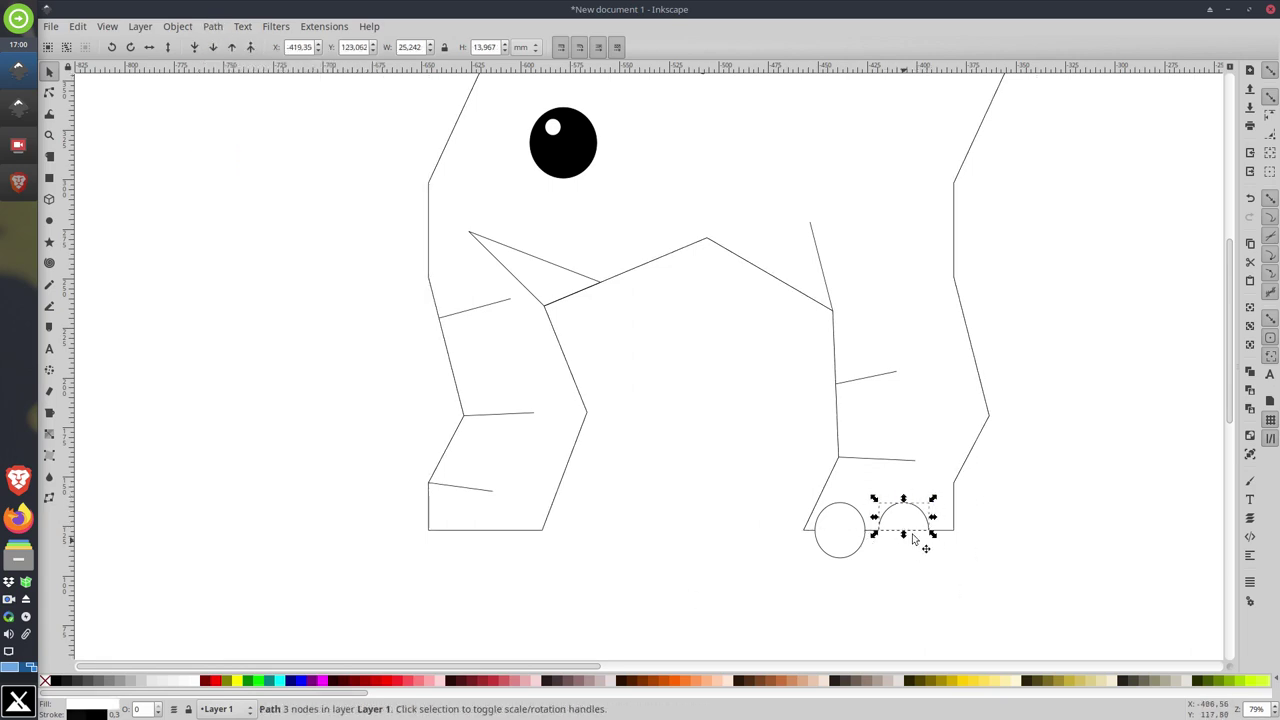
Step: Try to intersect the left toenail ellipse directly with the creature's outline, and undo the intersection
click(971, 361)
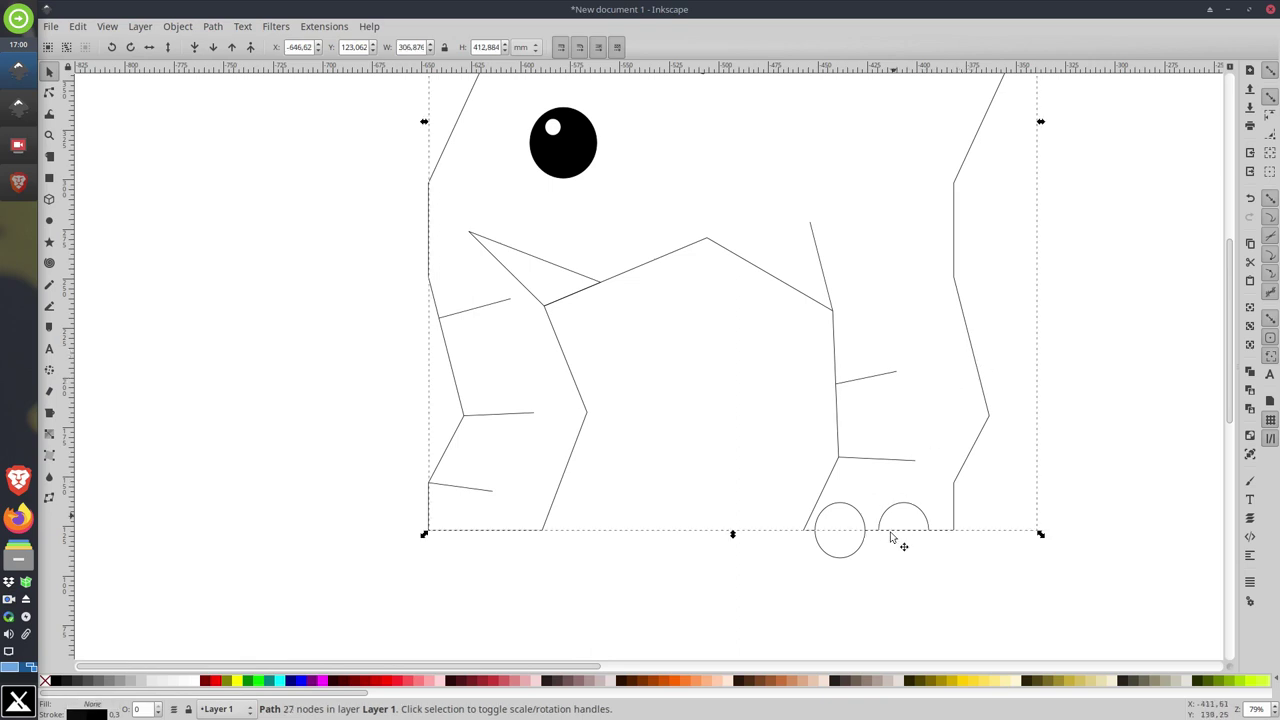
shift+click(843, 562)
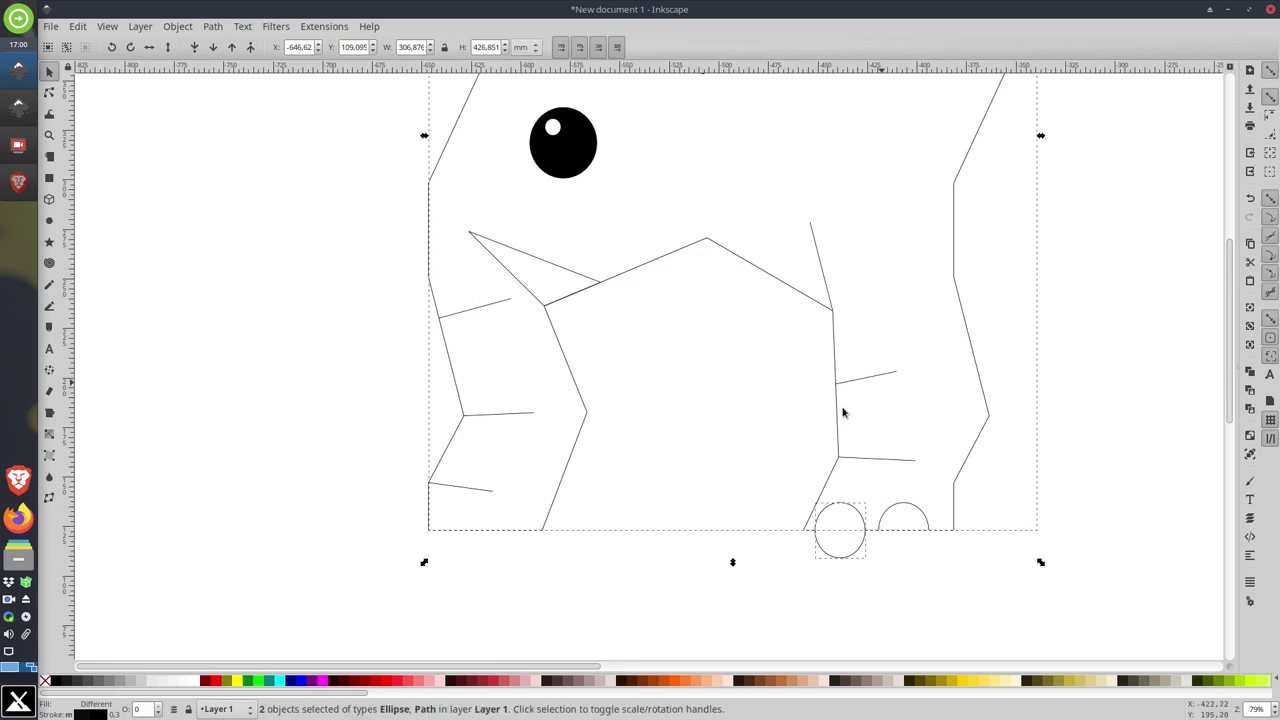
click(213, 27)
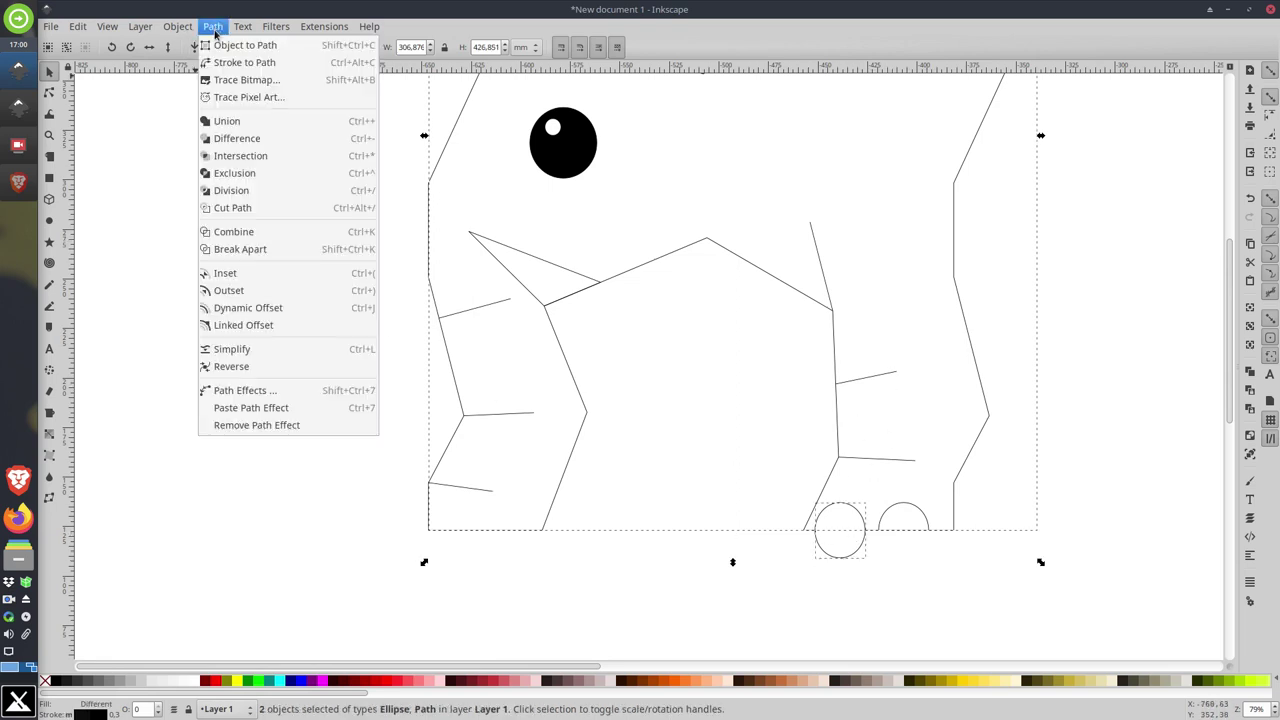
click(226, 155)
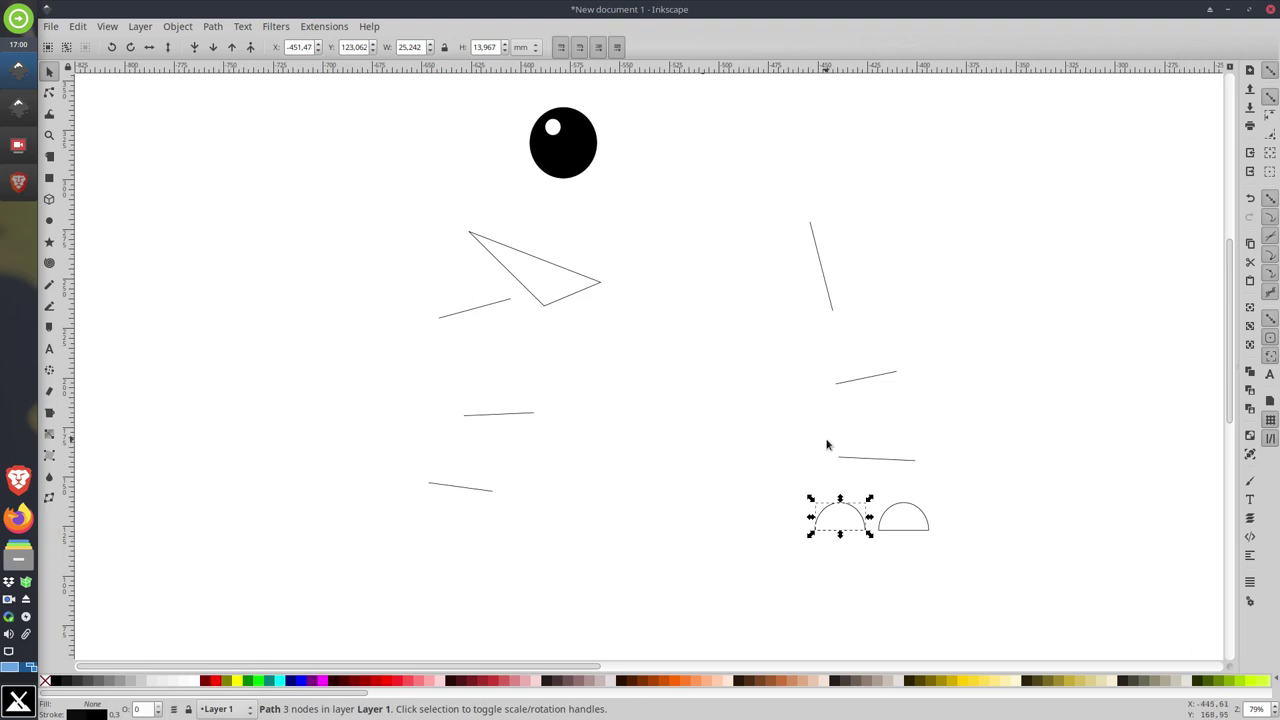
key(ctrl)
key(ctrl+z)
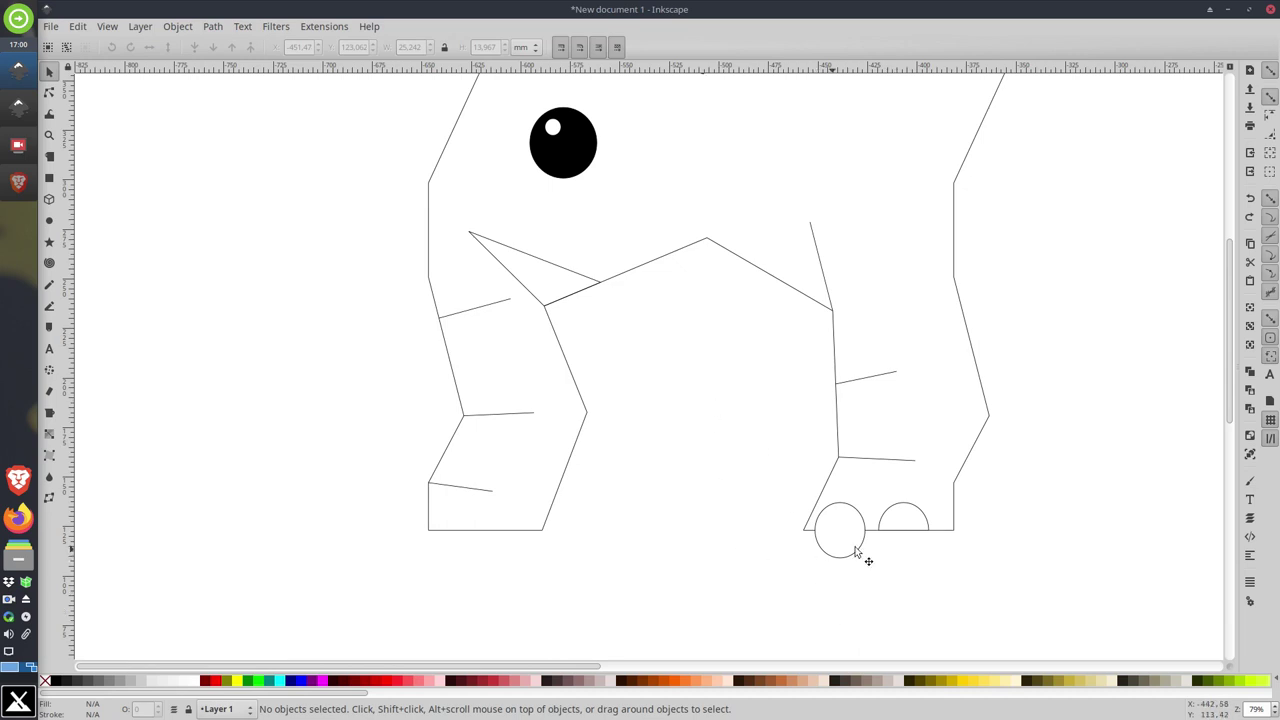
Step: Duplicate the creature's outline in place
scroll(622, 552, up, 2)
scroll(650, 520, up, 5)
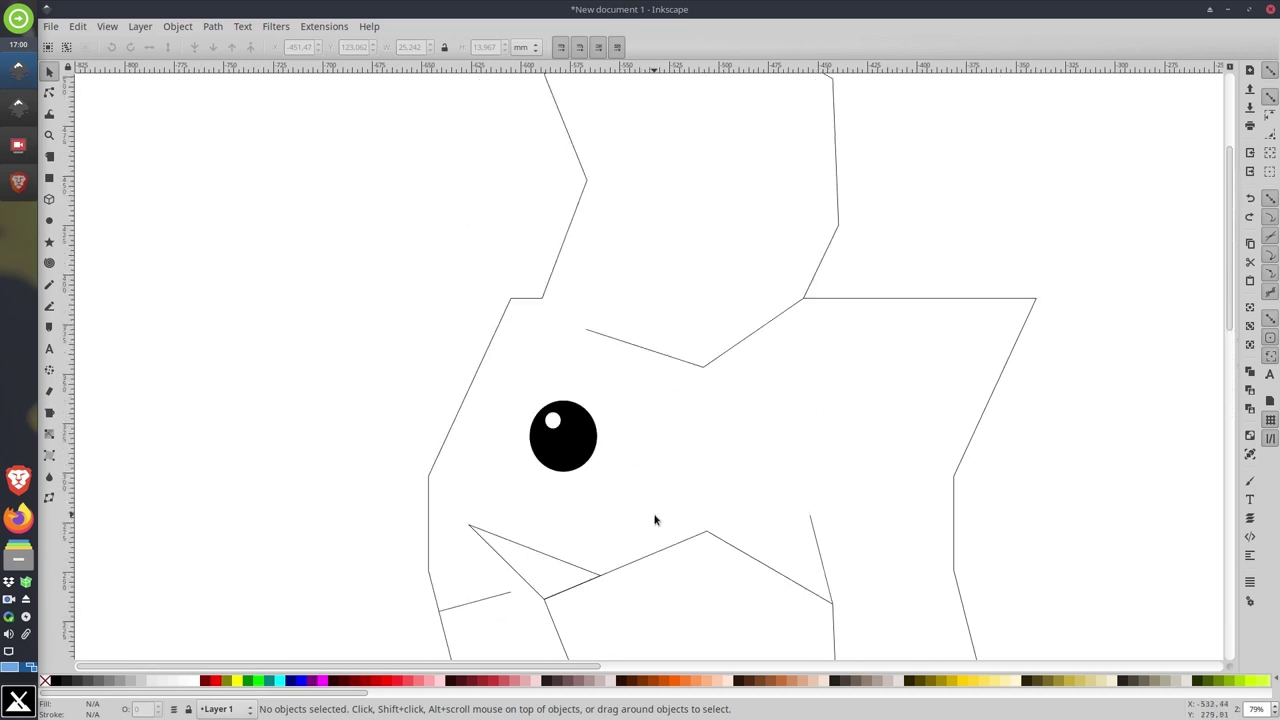
scroll(654, 517, down, 9)
scroll(677, 514, up, 5)
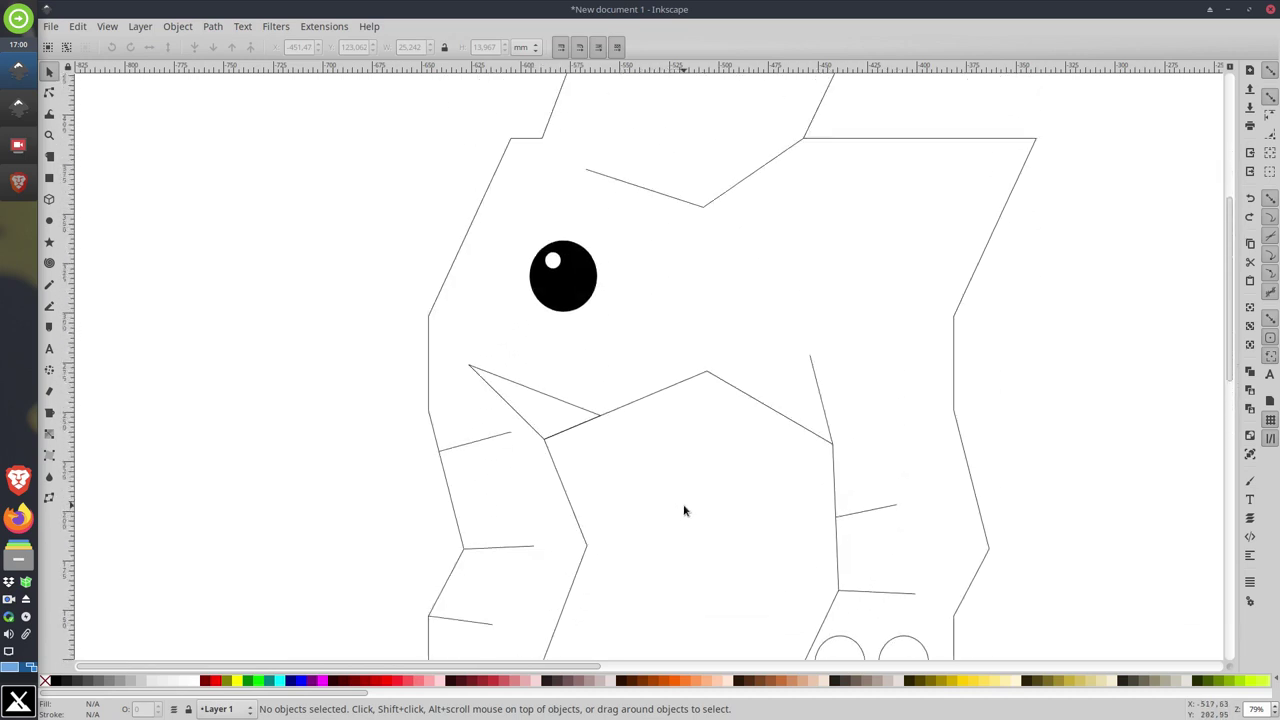
scroll(688, 510, down, 6)
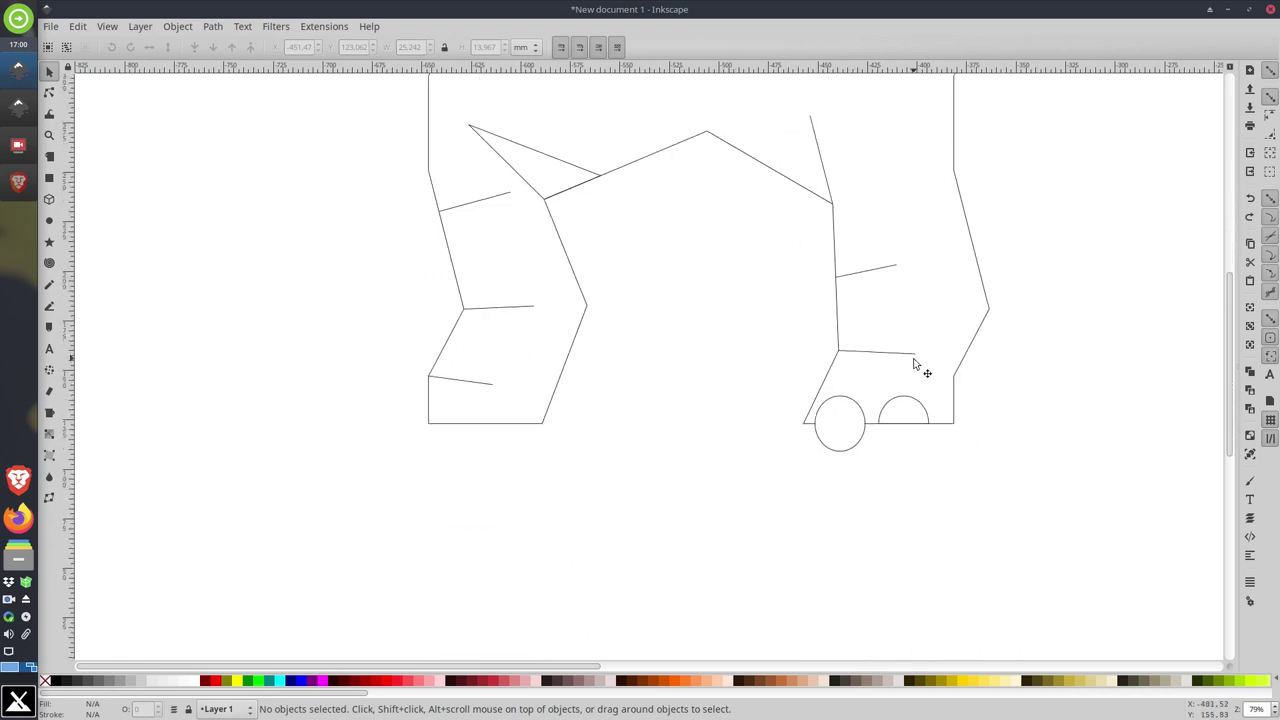
scroll(917, 363, up, 3)
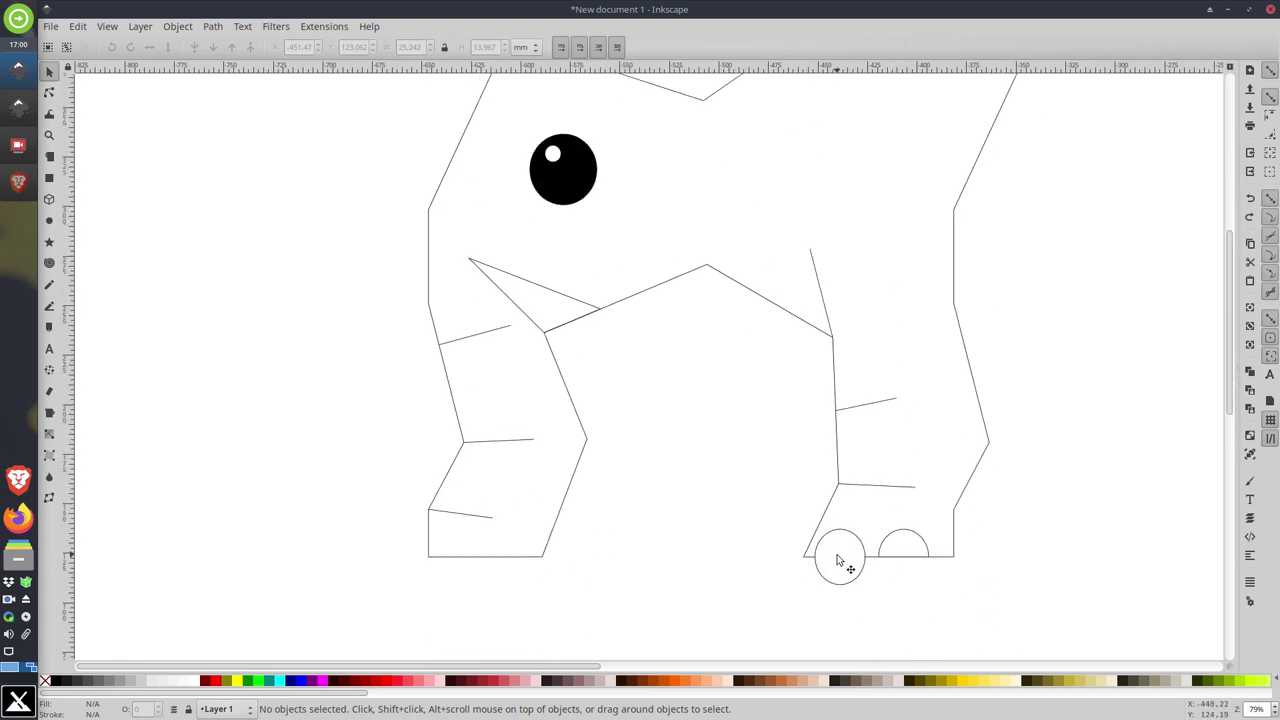
click(968, 365)
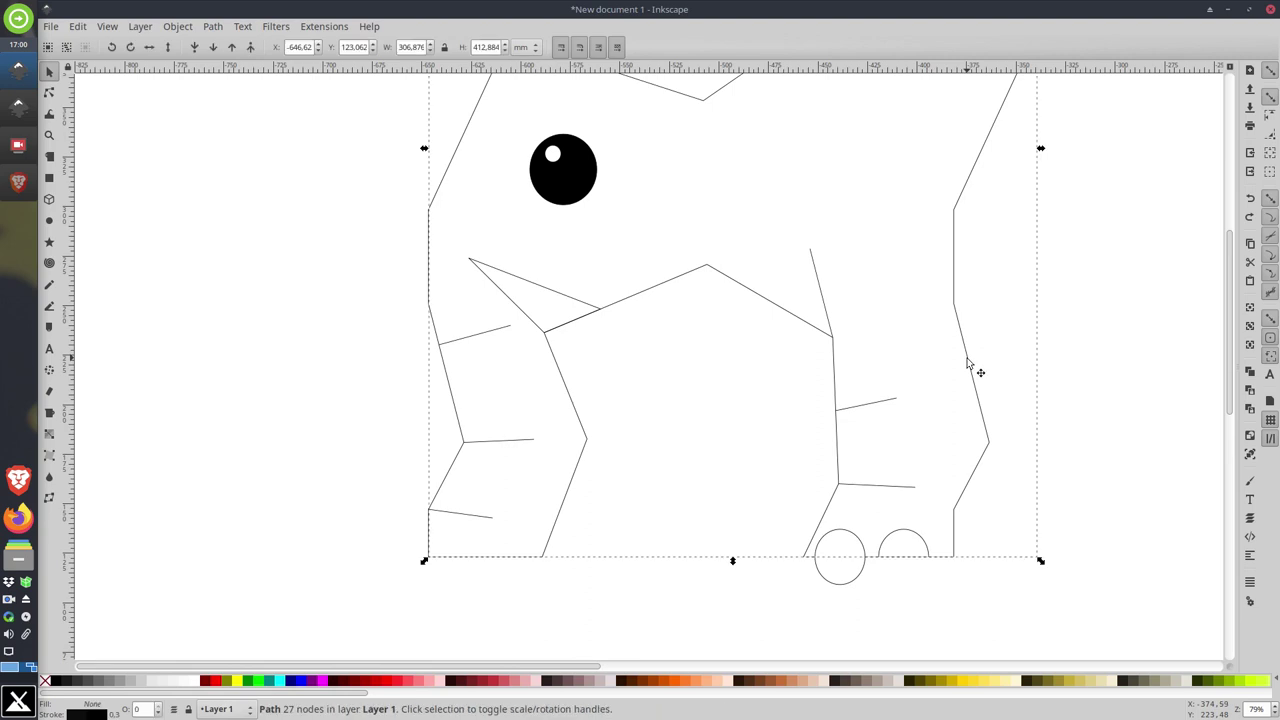
key(ctrl)
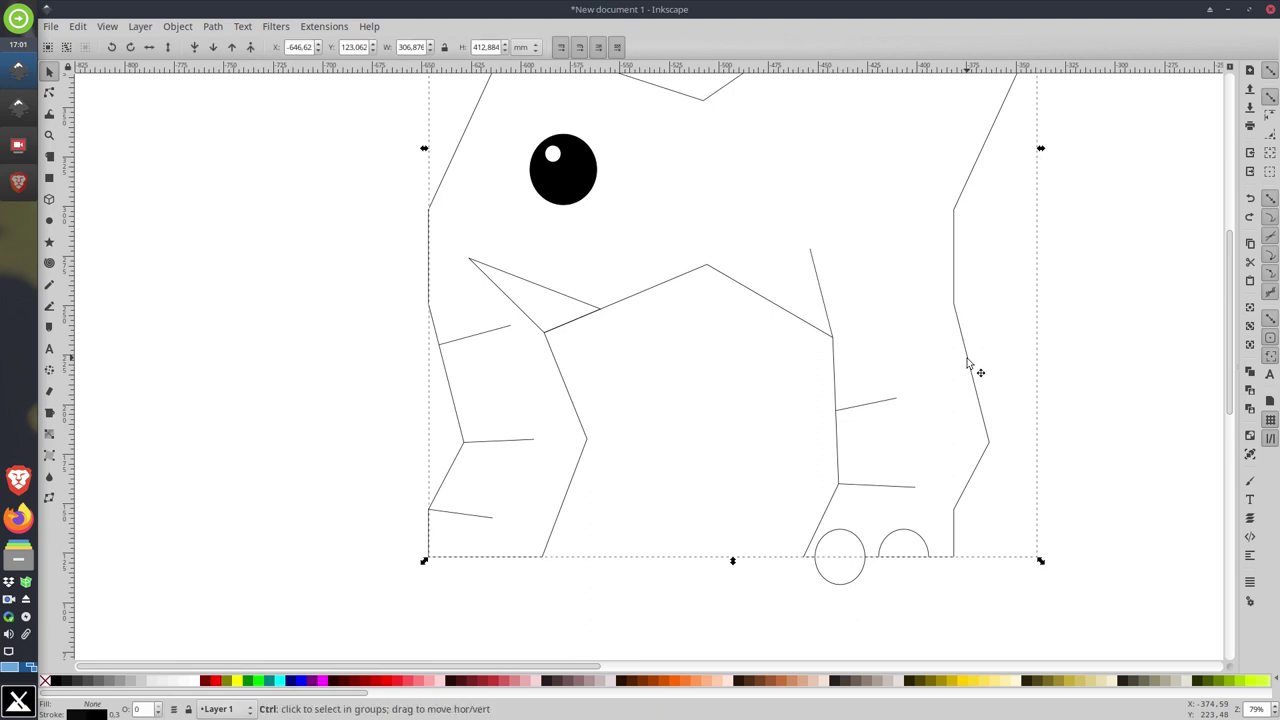
key(ctrl+d)
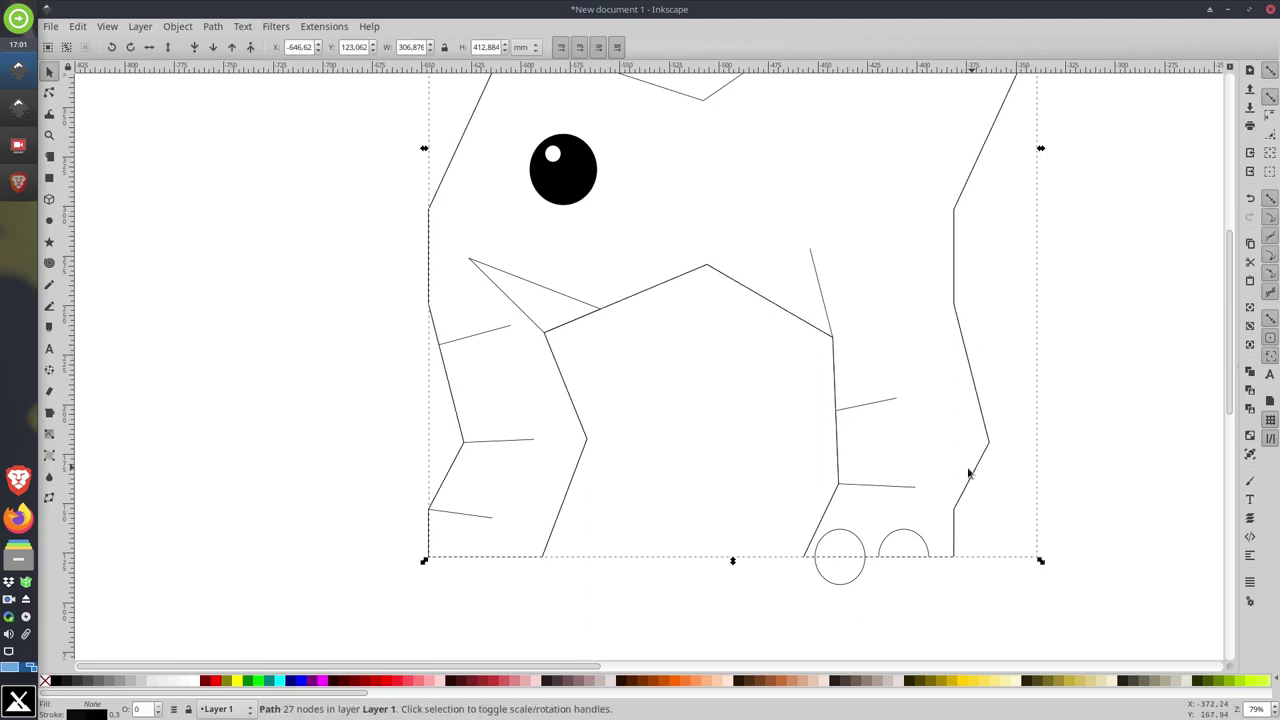
Step: Intersect the left toenail ellipse with the duplicated outline to trim it to the foot's bottom edge
click(840, 586)
key(shift)
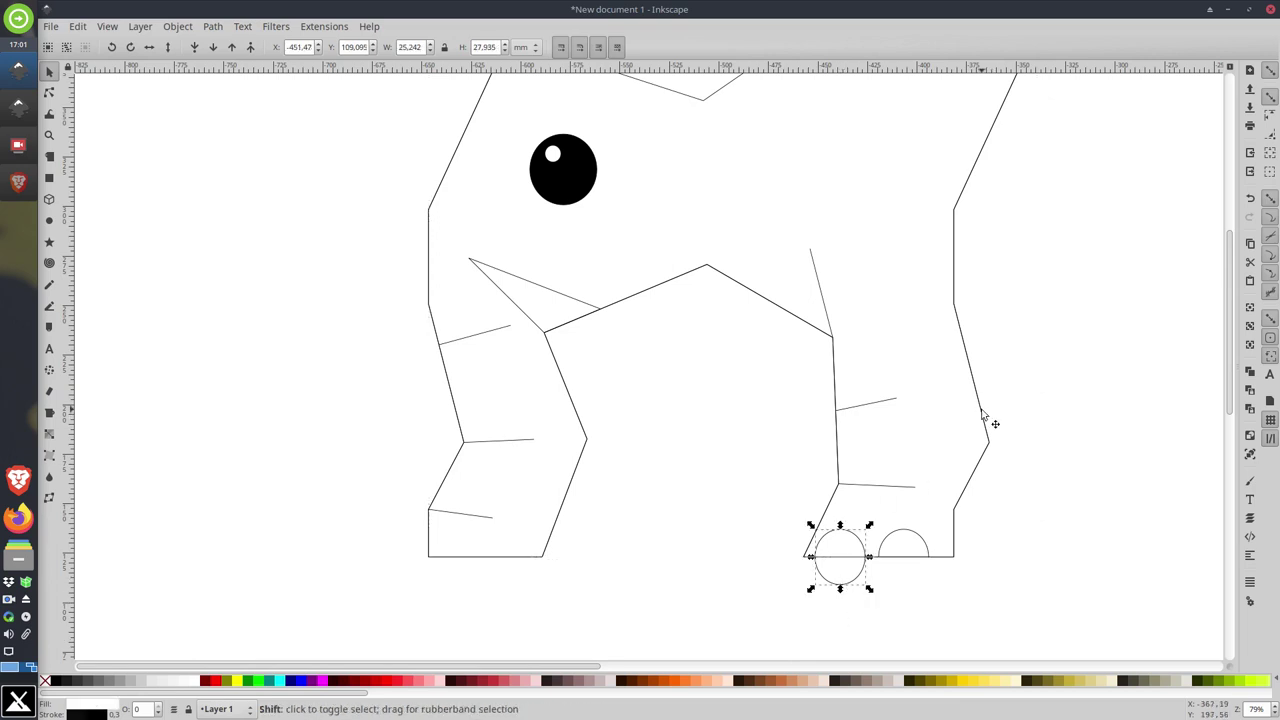
shift+click(982, 414)
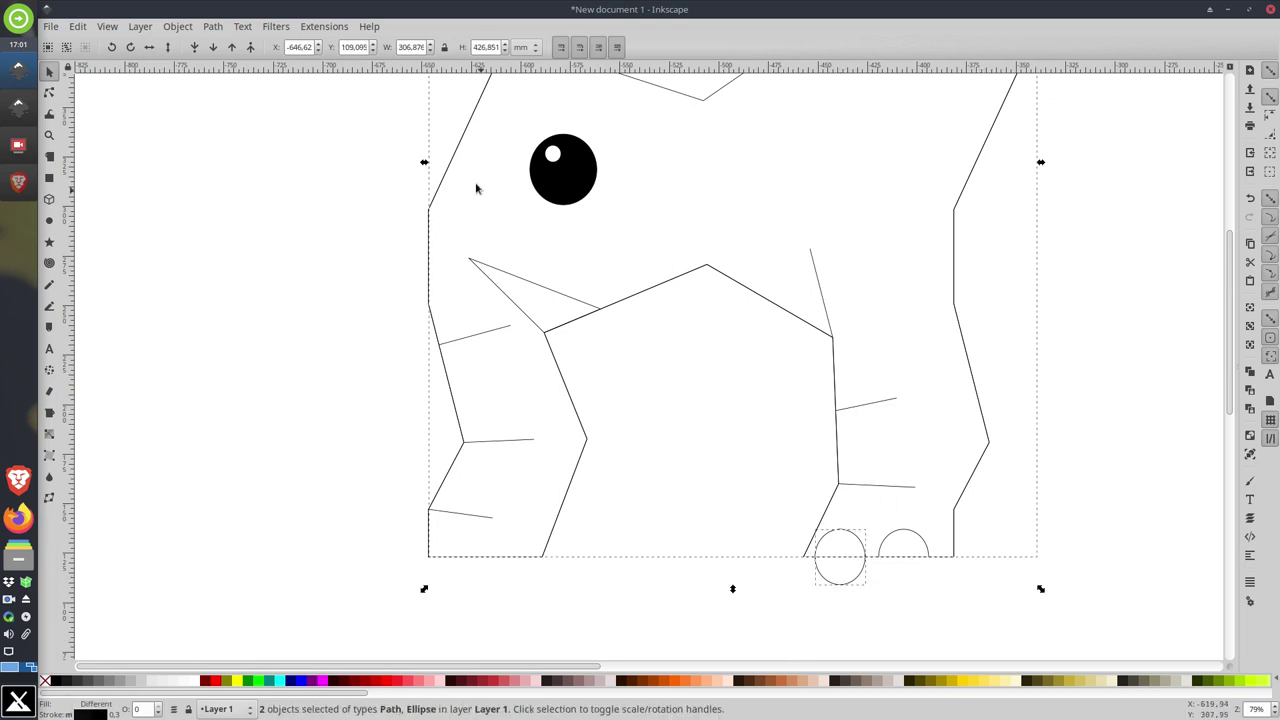
click(216, 27)
click(245, 158)
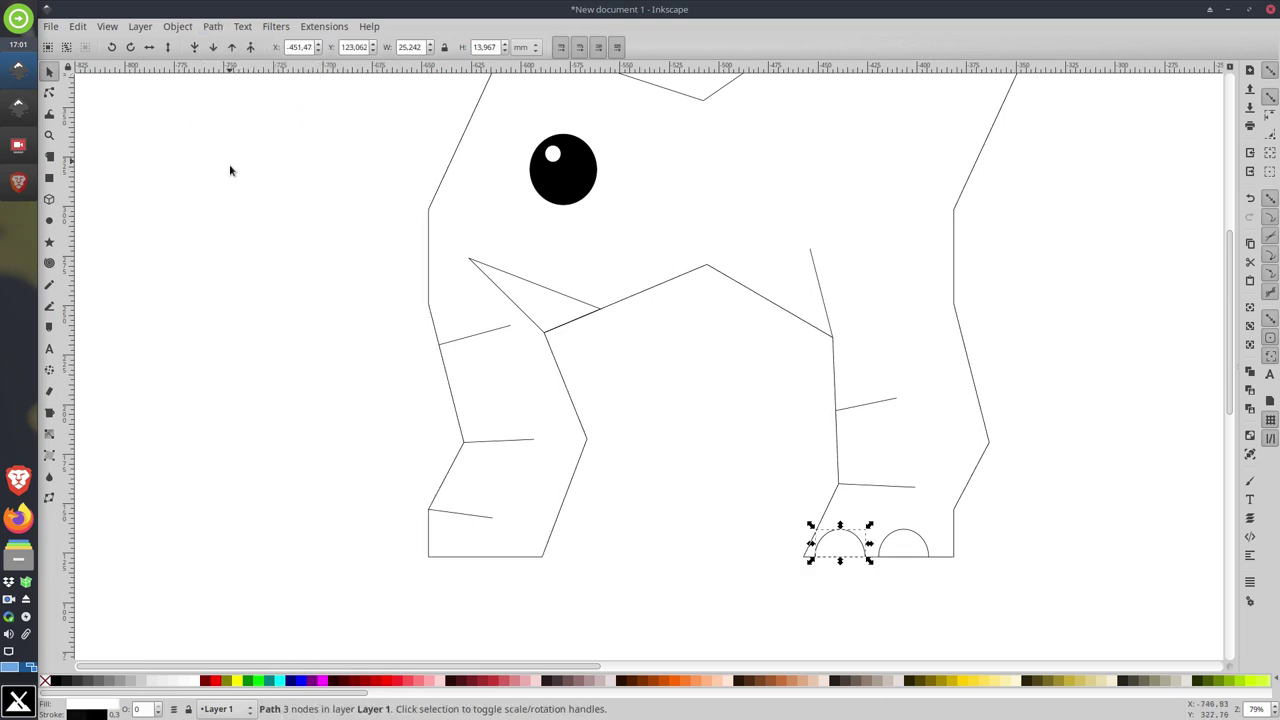
click(200, 243)
Step: Select all parts of the creature and switch their stroke width unit to px
scroll(499, 297, down, 2)
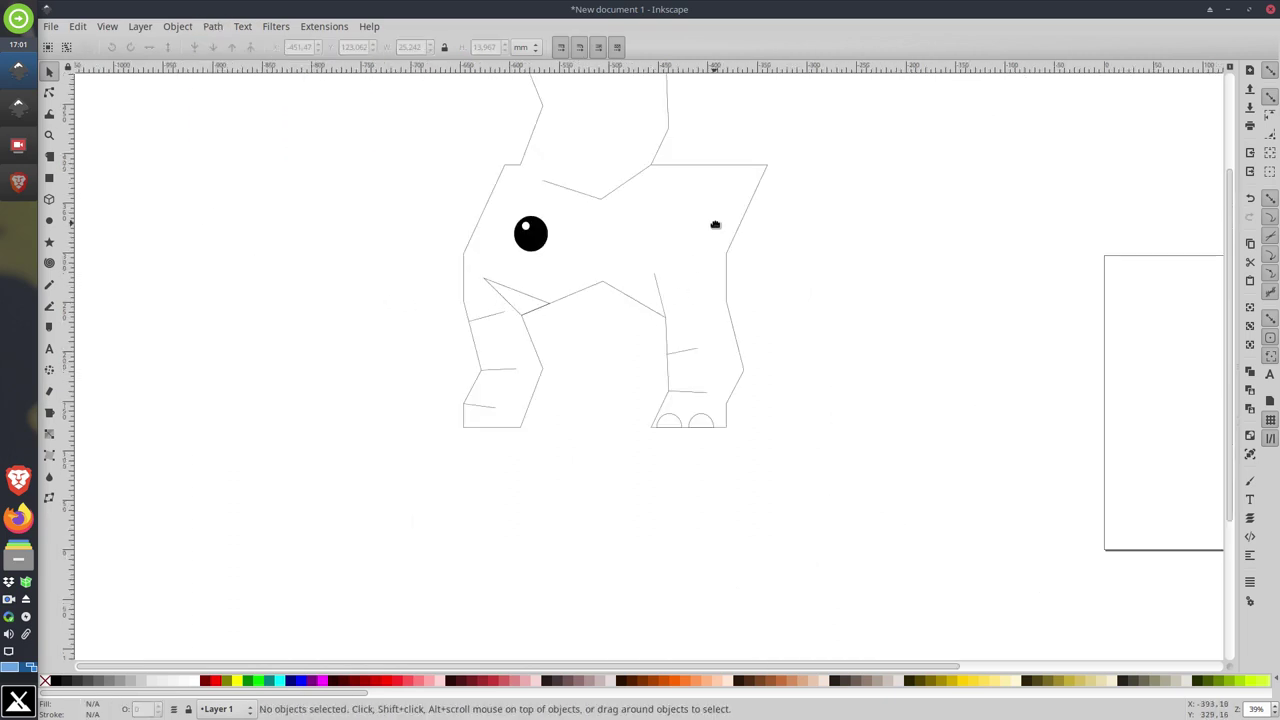
drag(714, 223, 703, 315)
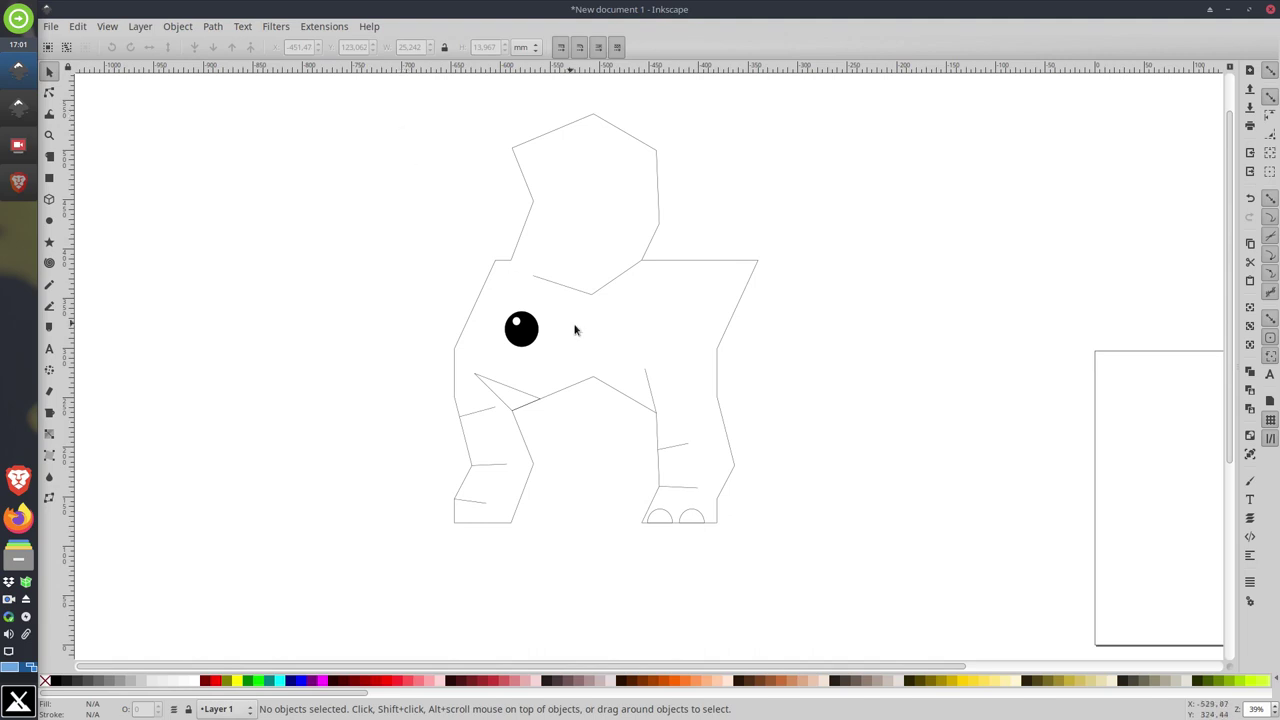
drag(380, 102, 846, 586)
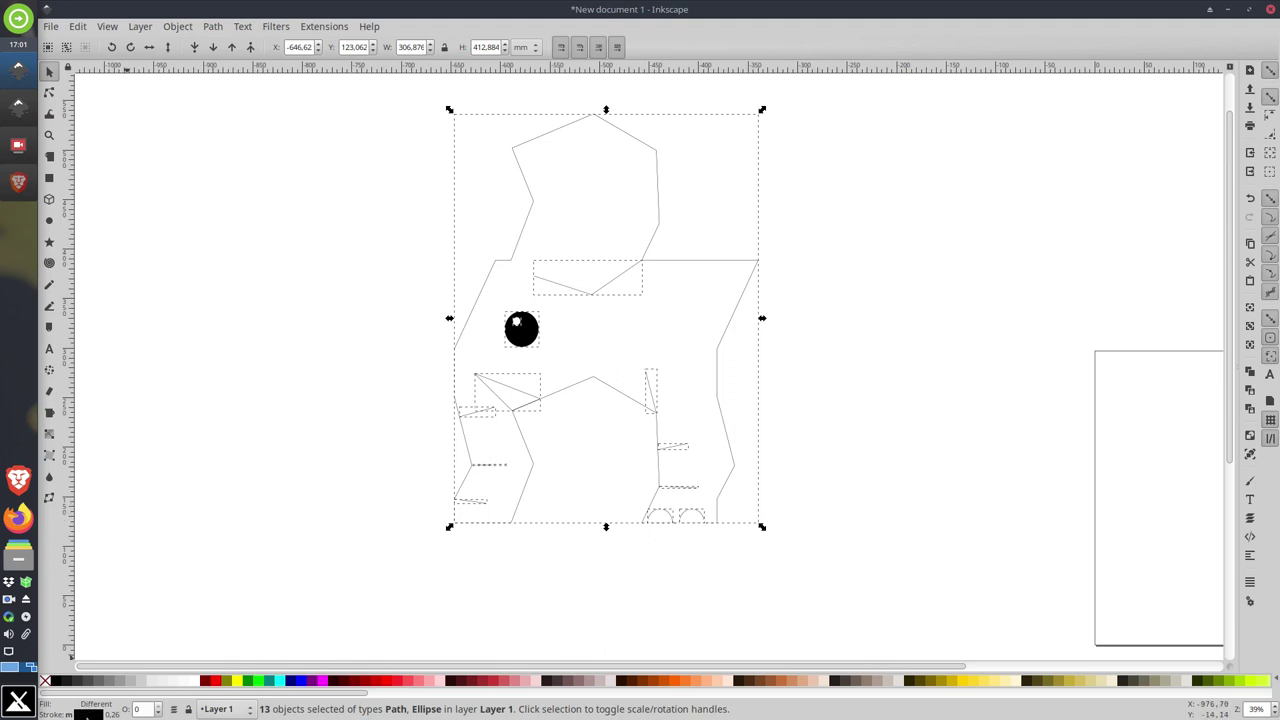
click(87, 714)
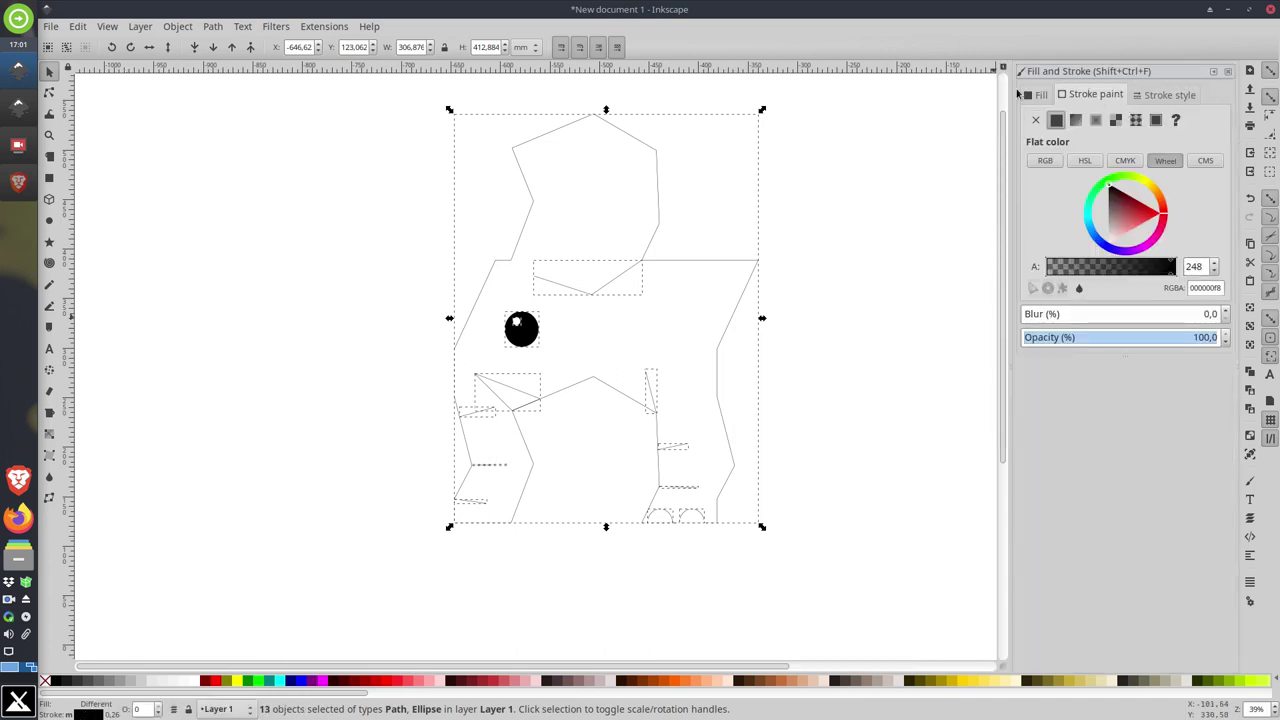
click(1168, 95)
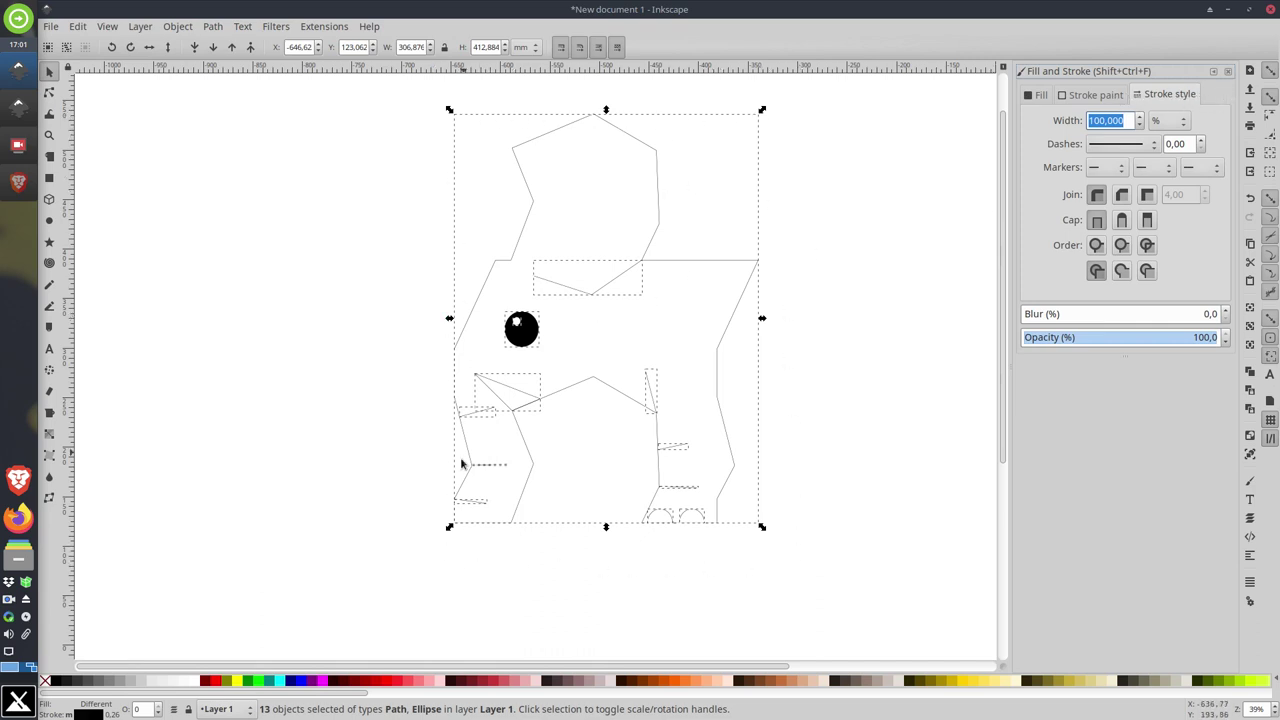
click(1180, 124)
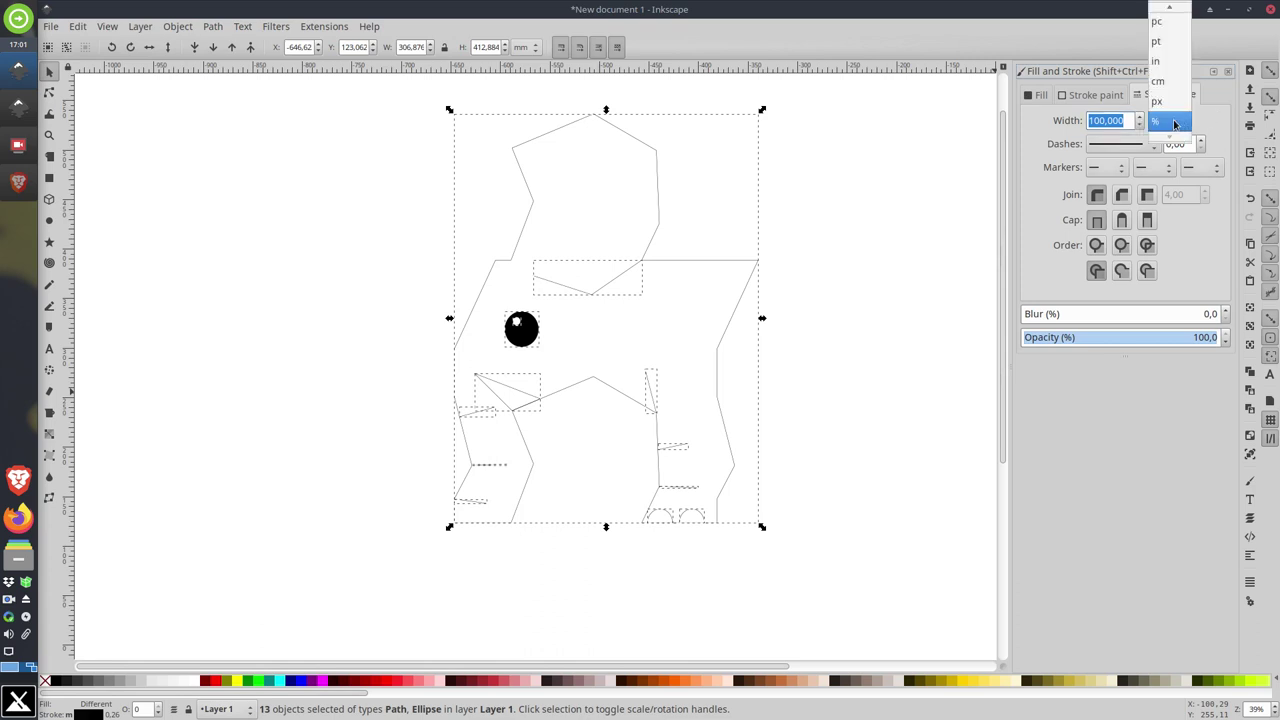
click(1173, 105)
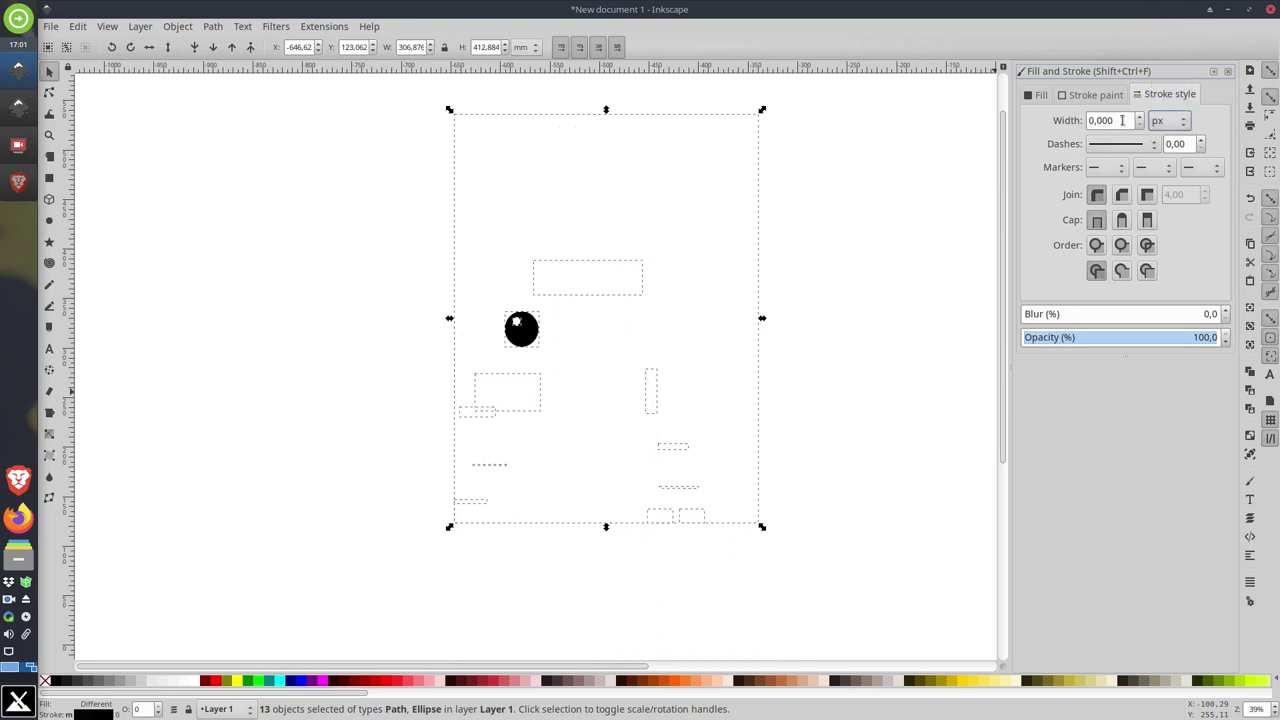
Step: Set the stroke width of all the creature's parts to 3 px and raise it to 7.8 px
drag(1121, 118, 1064, 123)
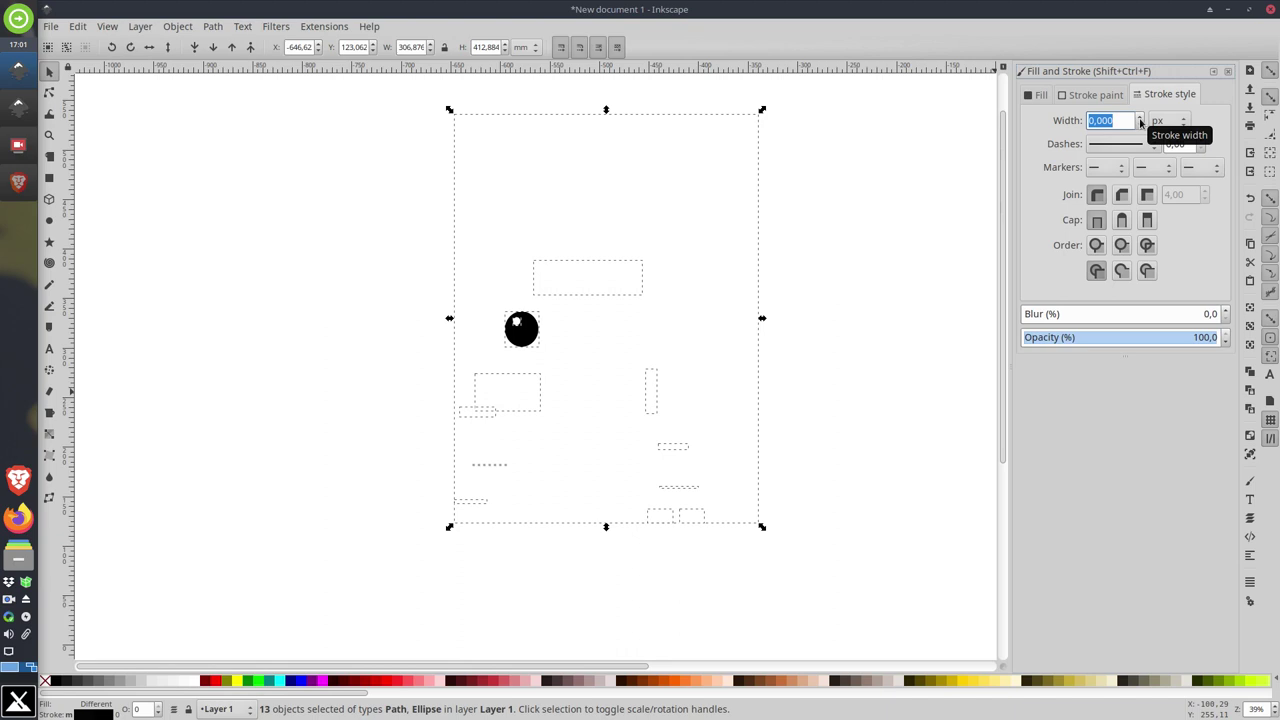
text(3)
key(Return)
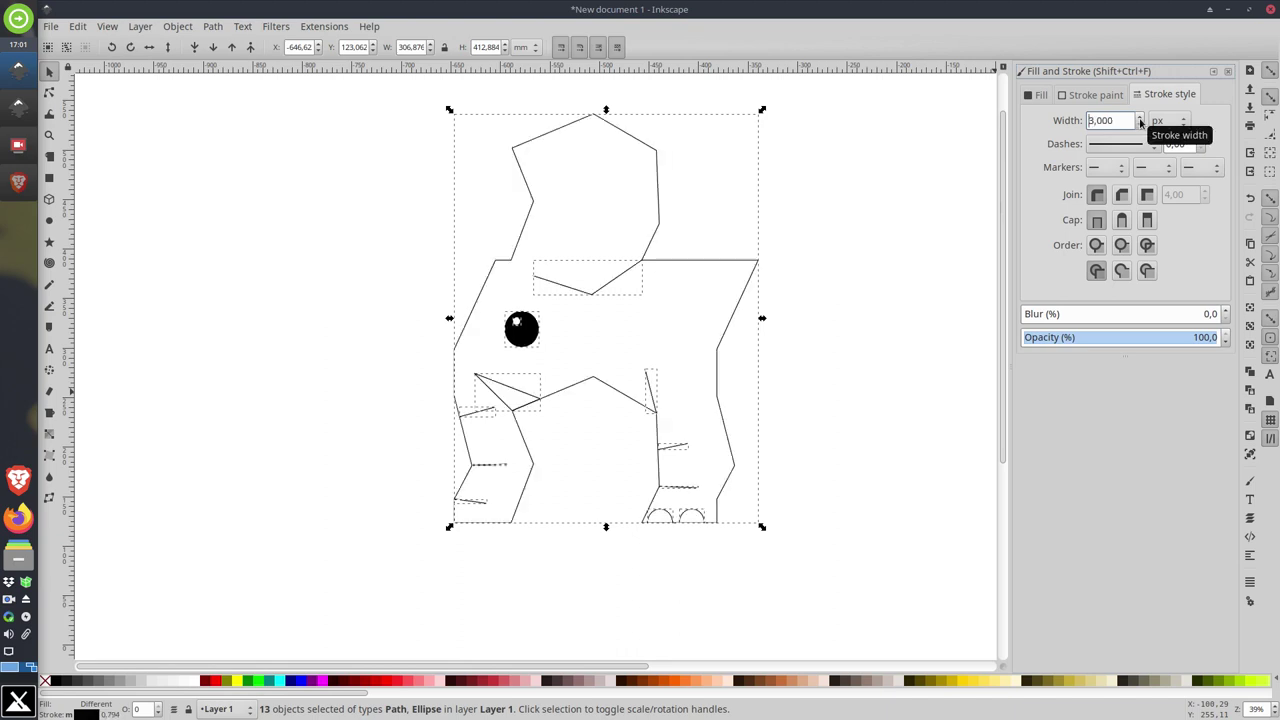
scroll(1138, 120, up, 20)
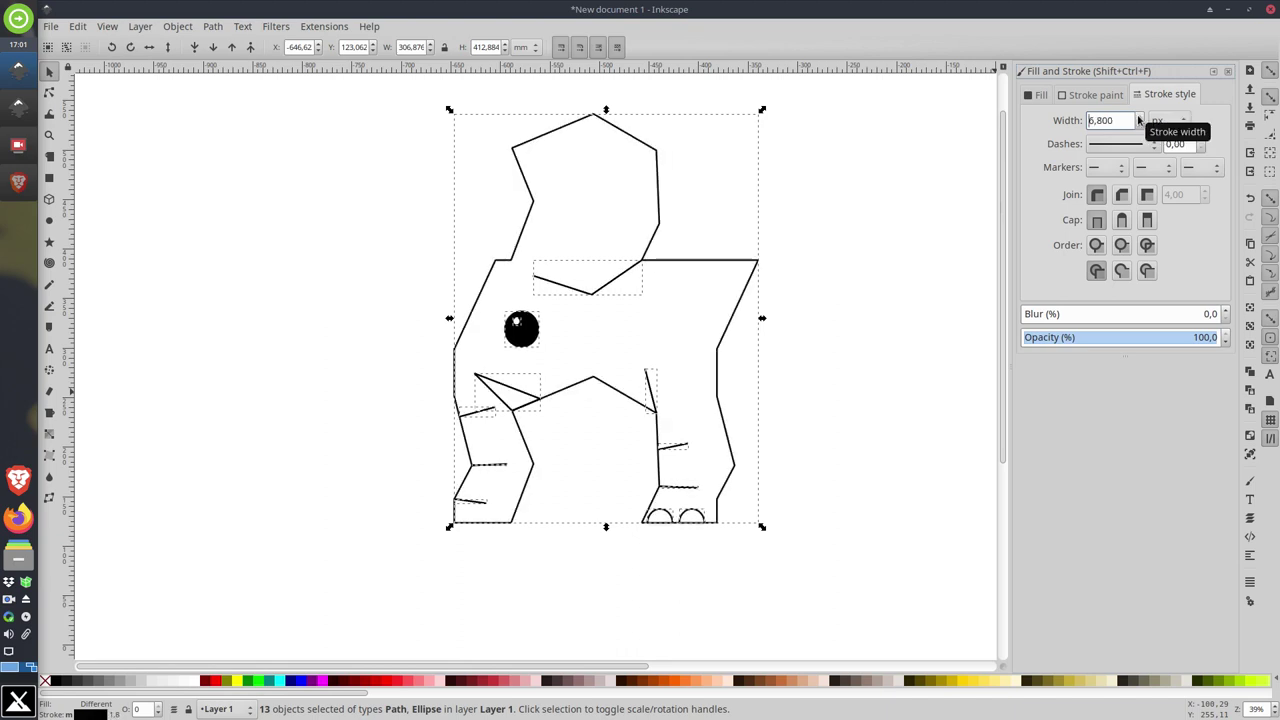
scroll(1138, 120, up, 4)
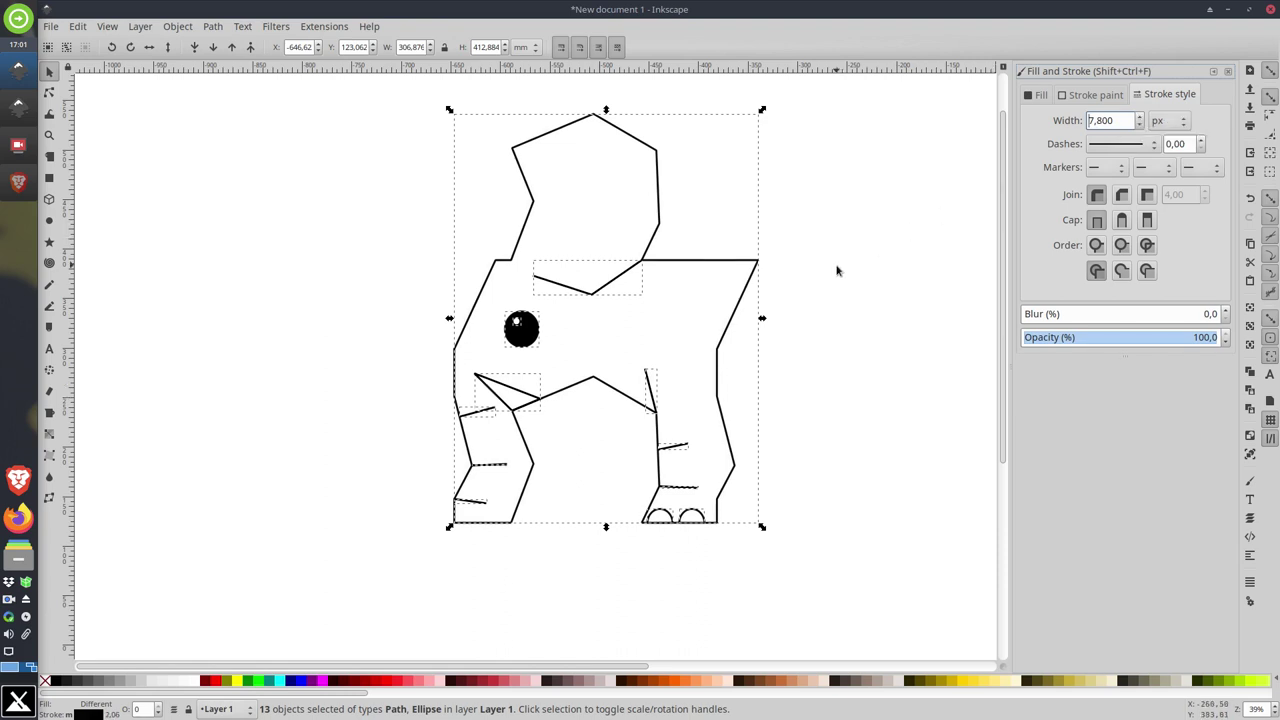
click(877, 237)
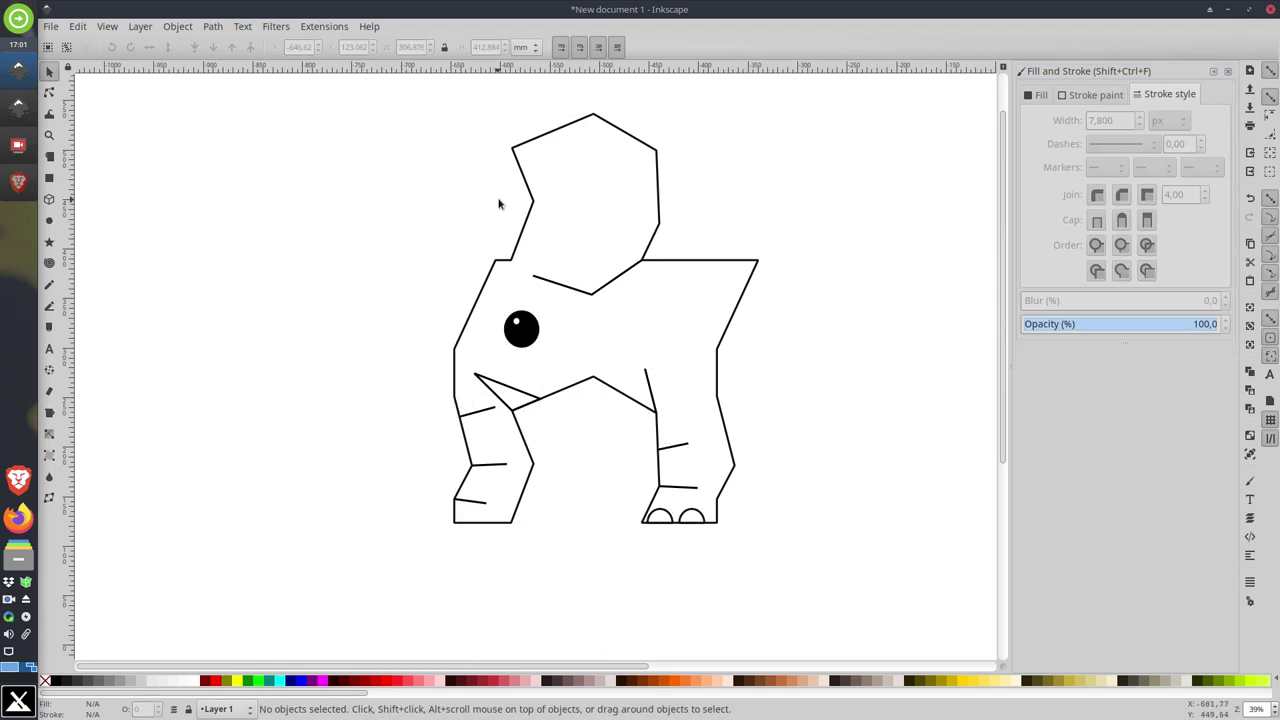
Step: Fill the creature's body outline with a light greyish pink
click(497, 284)
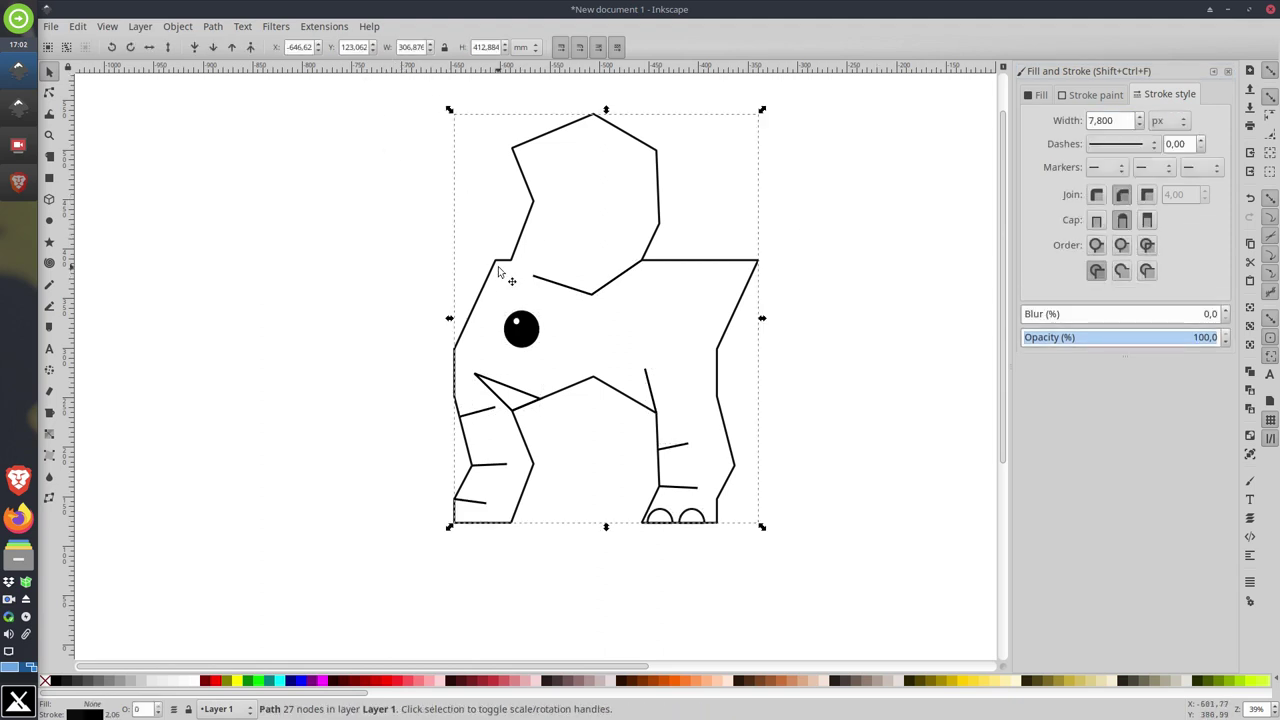
click(612, 681)
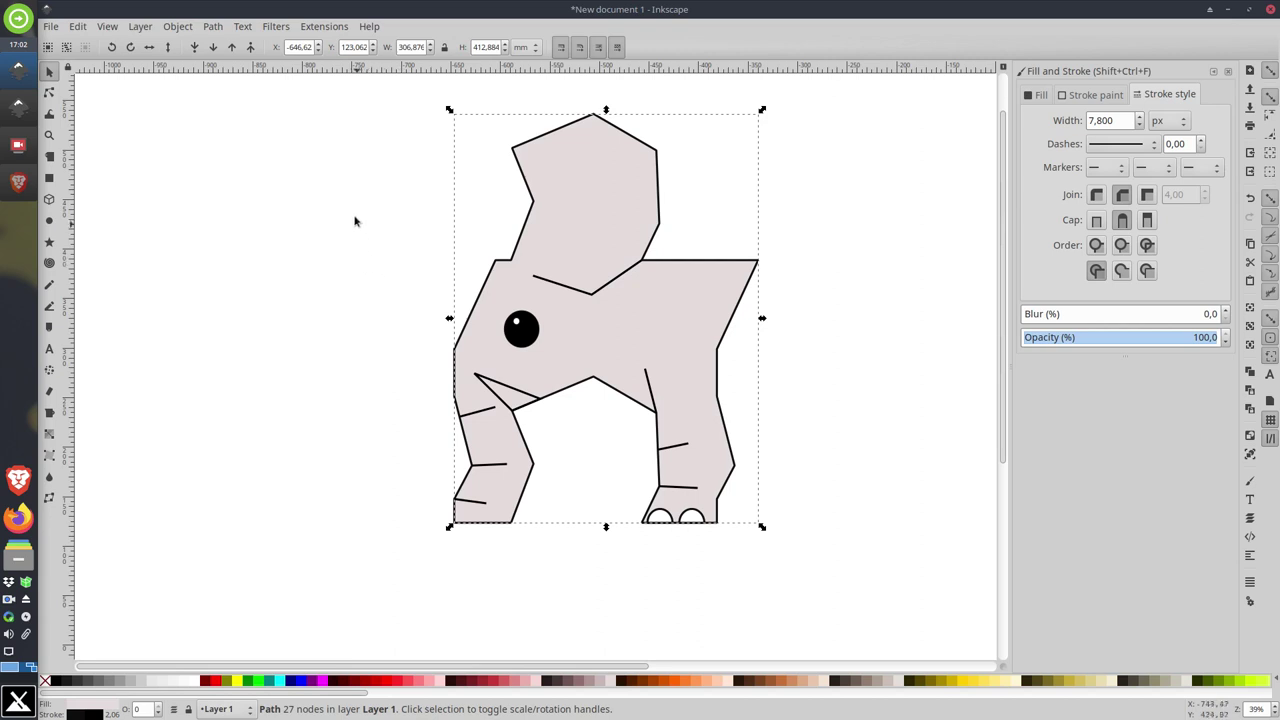
Step: Fill the creature's triangular mouth with white
click(411, 102)
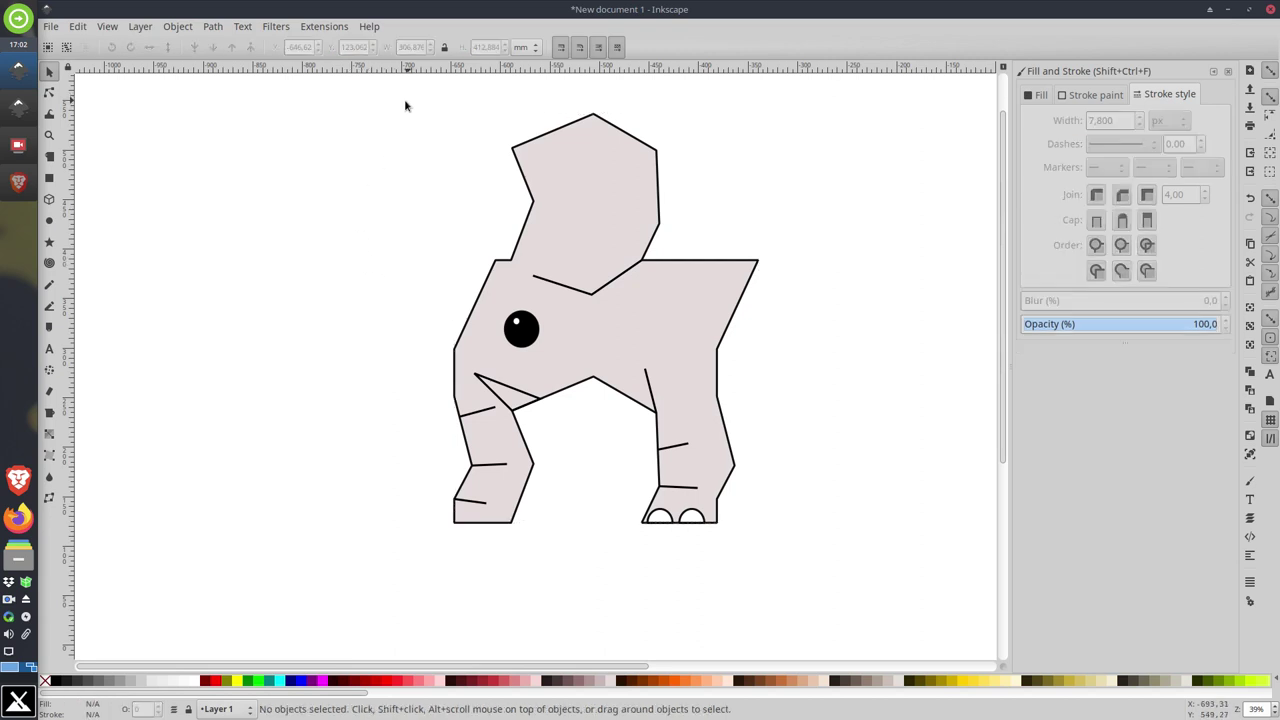
drag(380, 93, 870, 612)
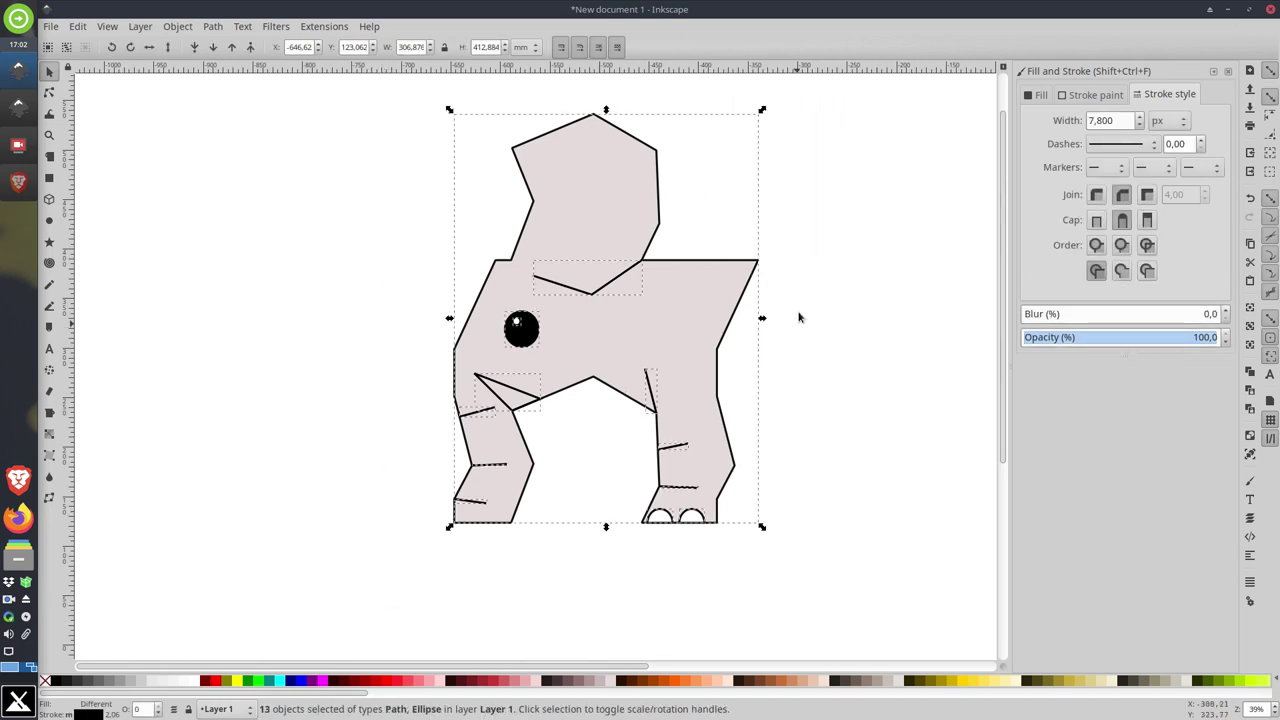
click(422, 383)
click(516, 404)
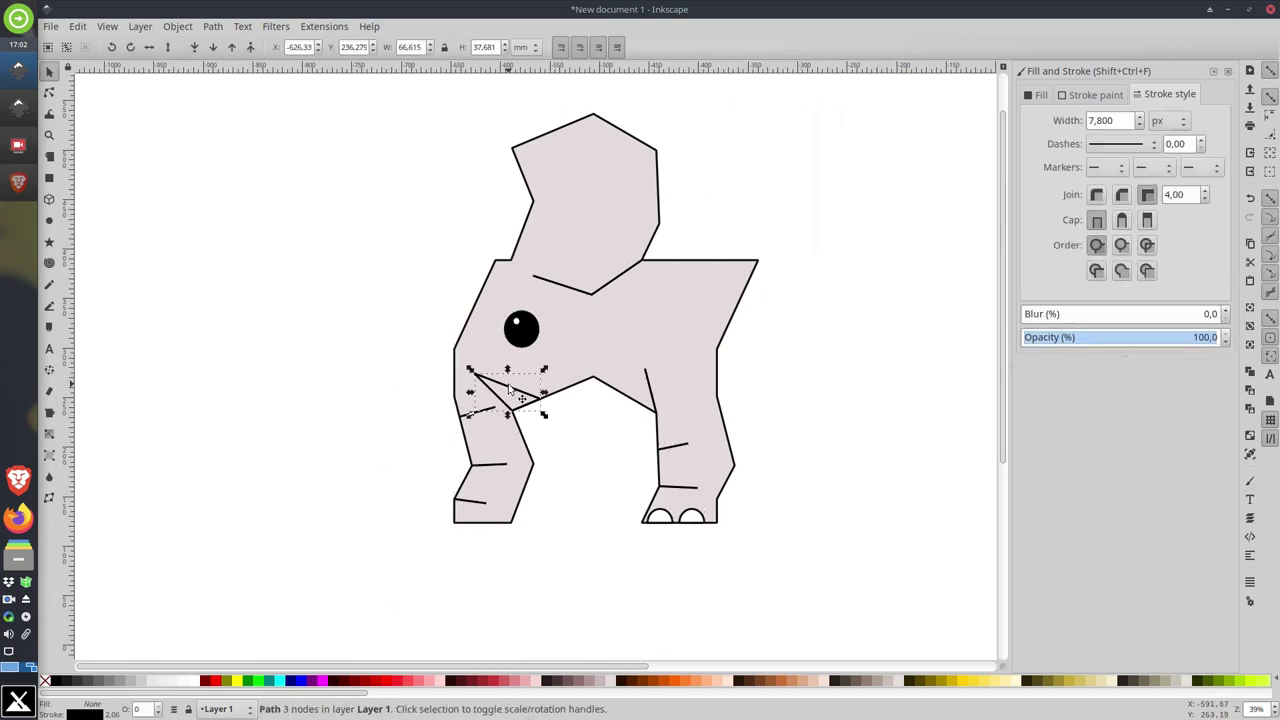
click(197, 681)
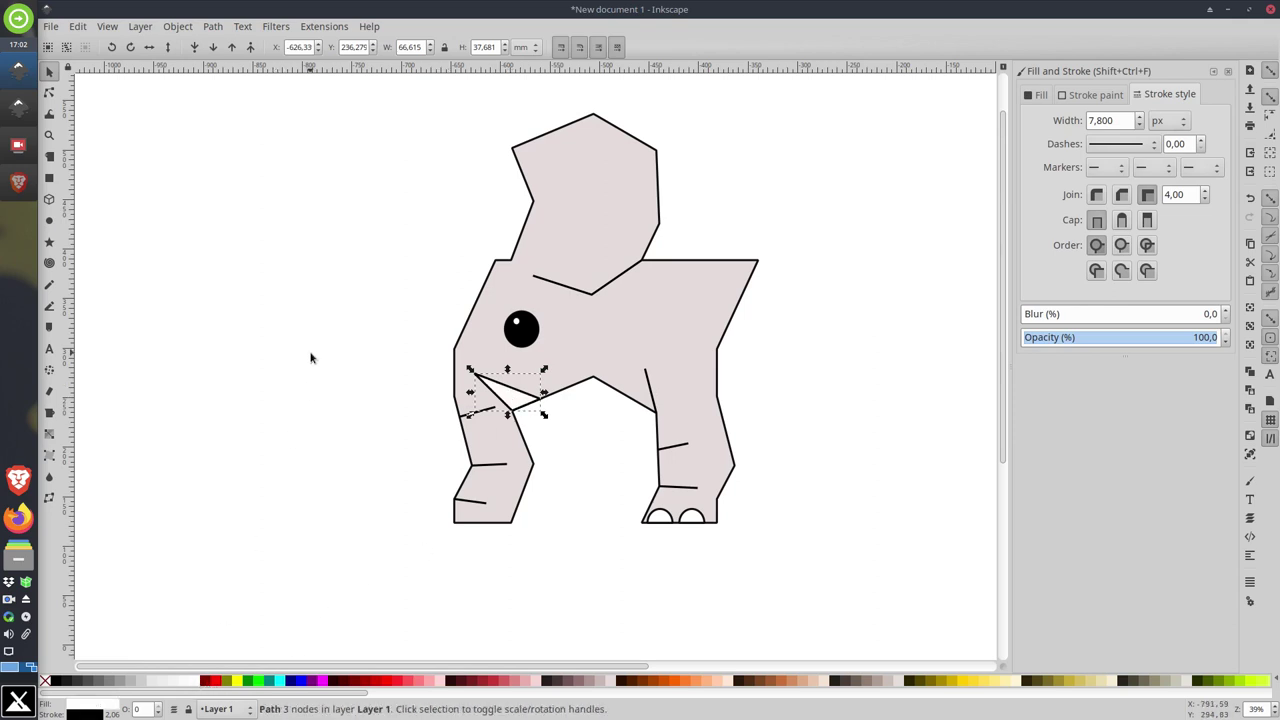
click(378, 306)
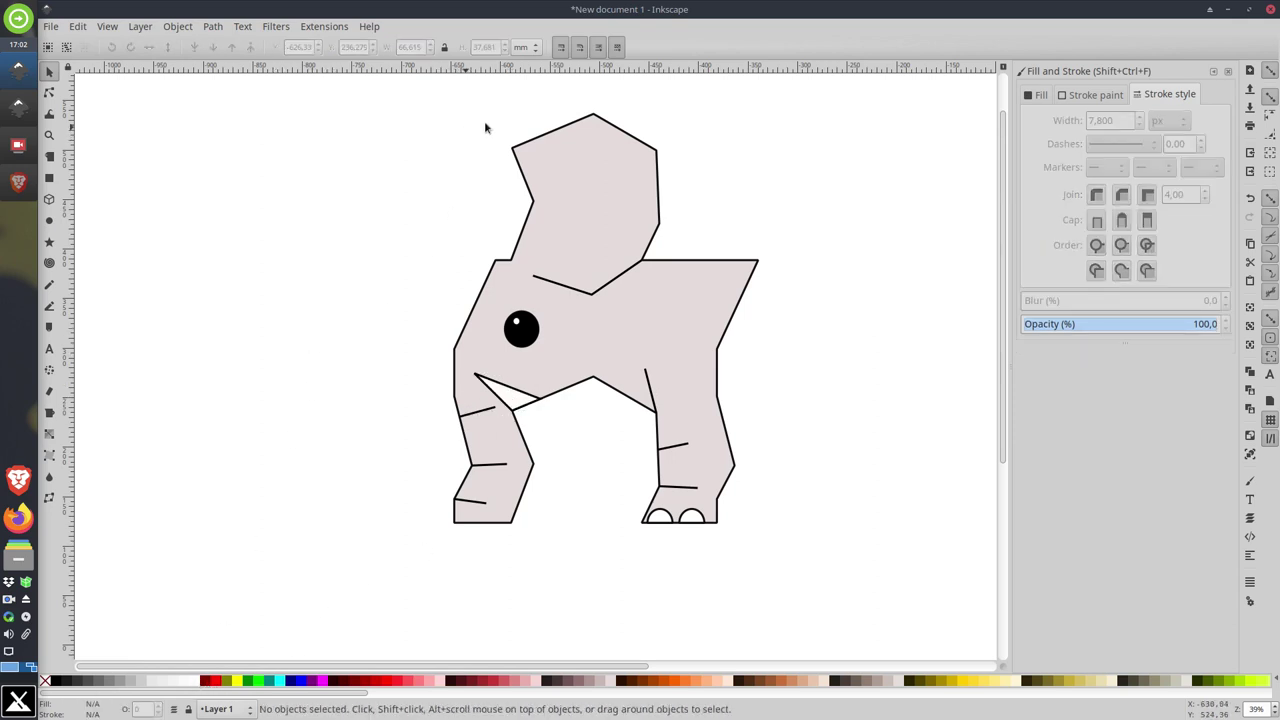
Step: Select all 13 parts of the creature and group them
drag(364, 89, 869, 606)
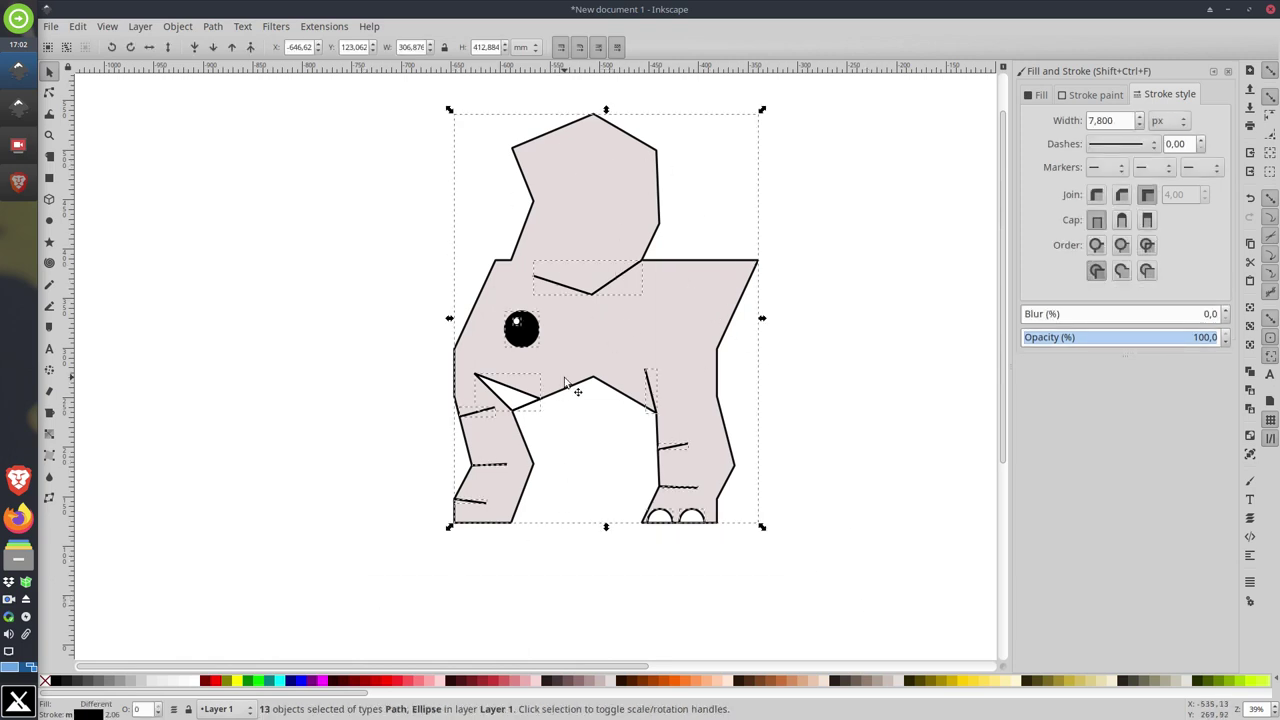
right_click(562, 330)
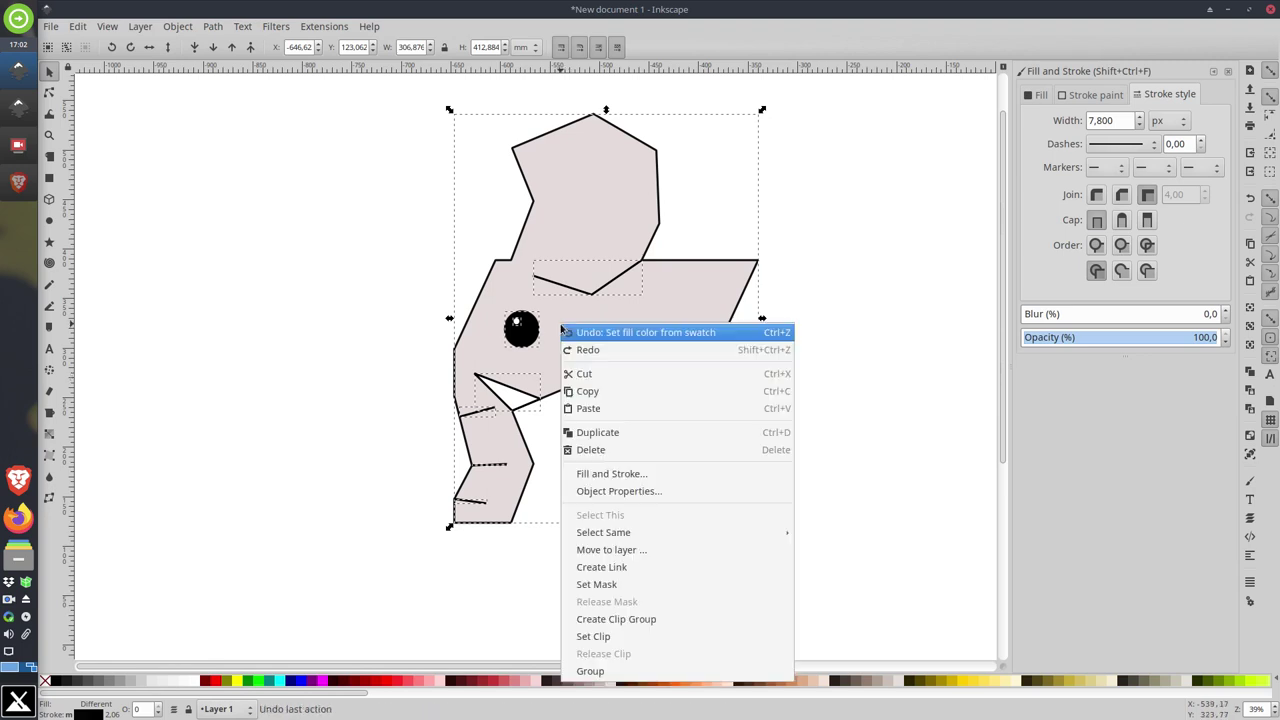
click(618, 671)
click(814, 343)
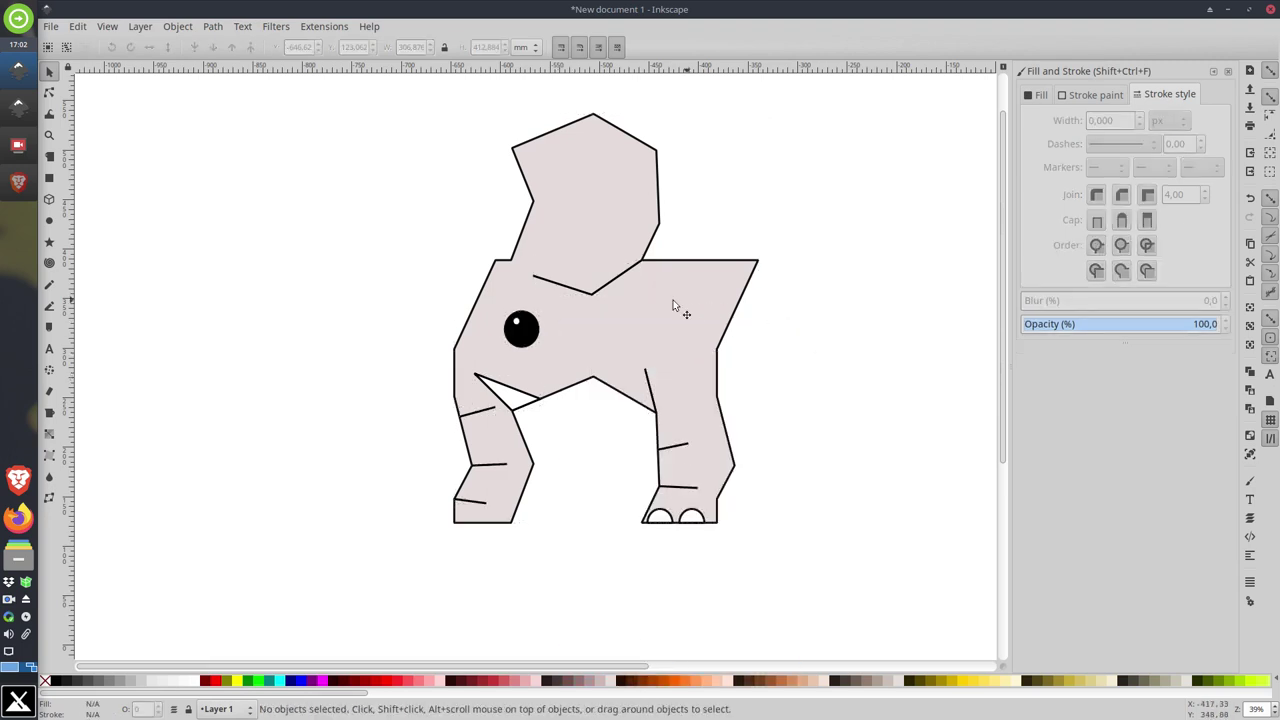
Step: Move the grouped creature around the canvas to check that all its parts move together
drag(677, 306, 588, 294)
click(571, 249)
drag(526, 212, 620, 214)
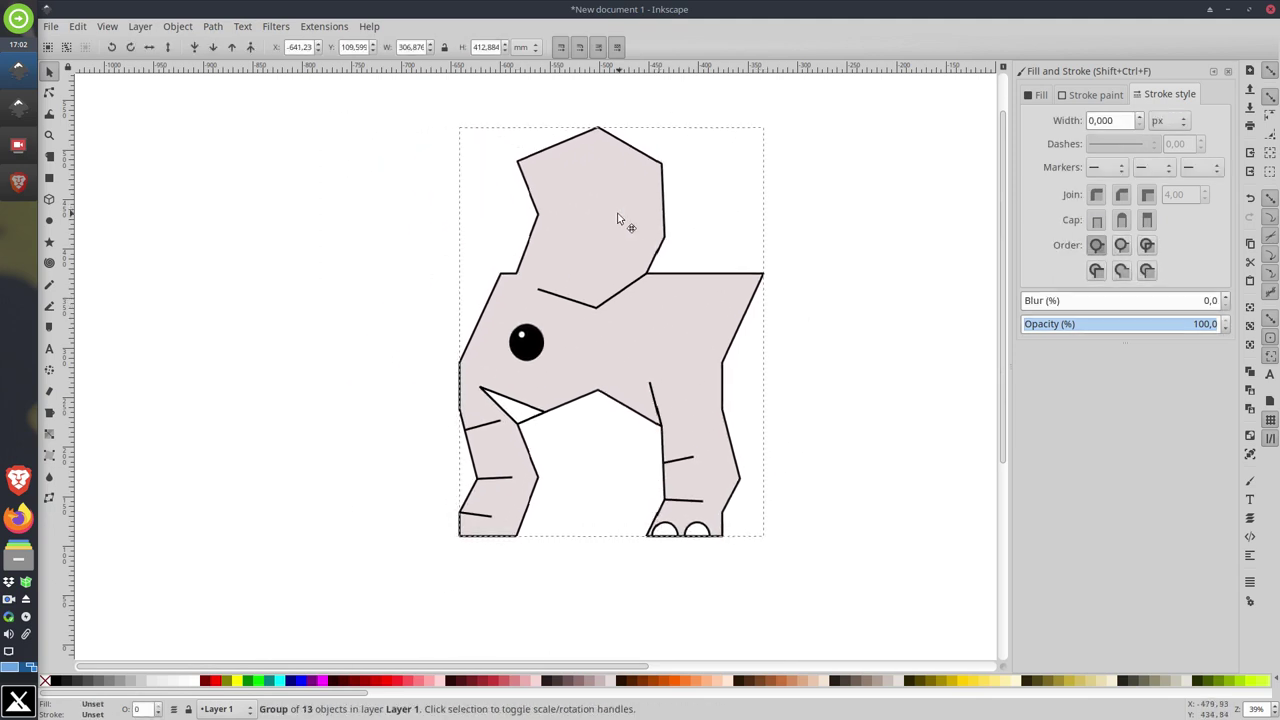
drag(386, 103, 366, 337)
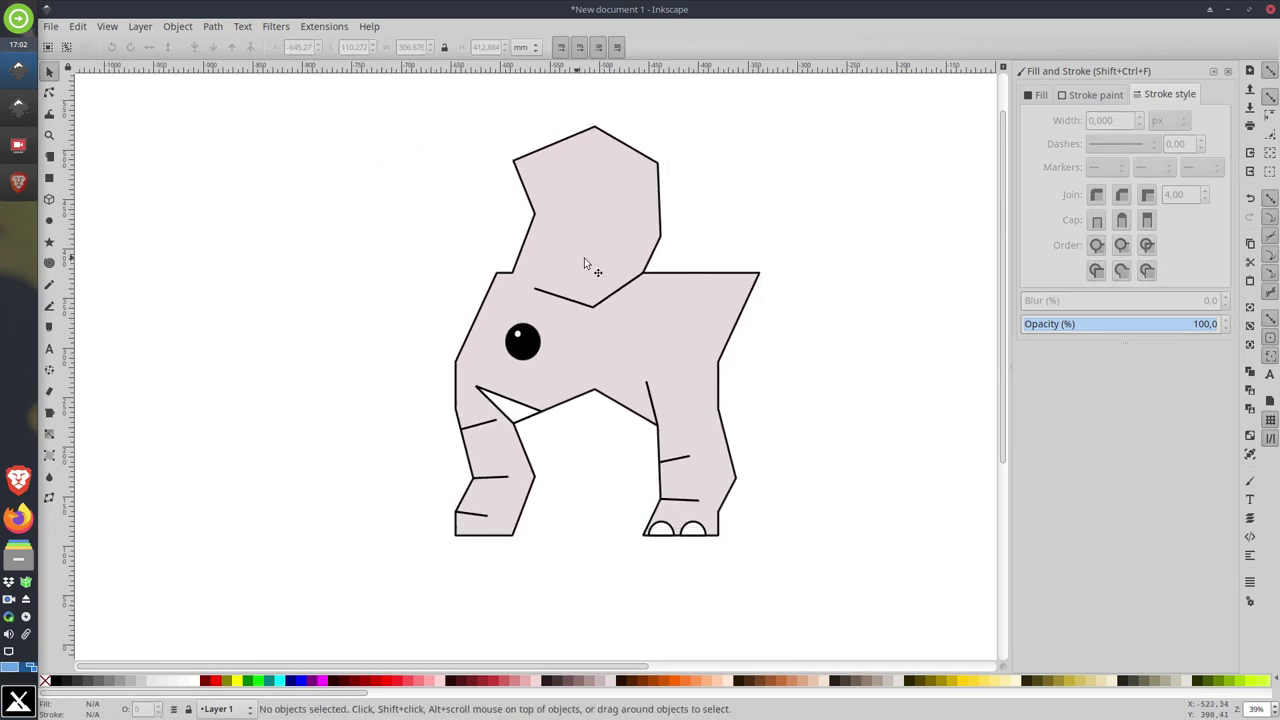
drag(642, 283, 516, 264)
drag(540, 310, 599, 343)
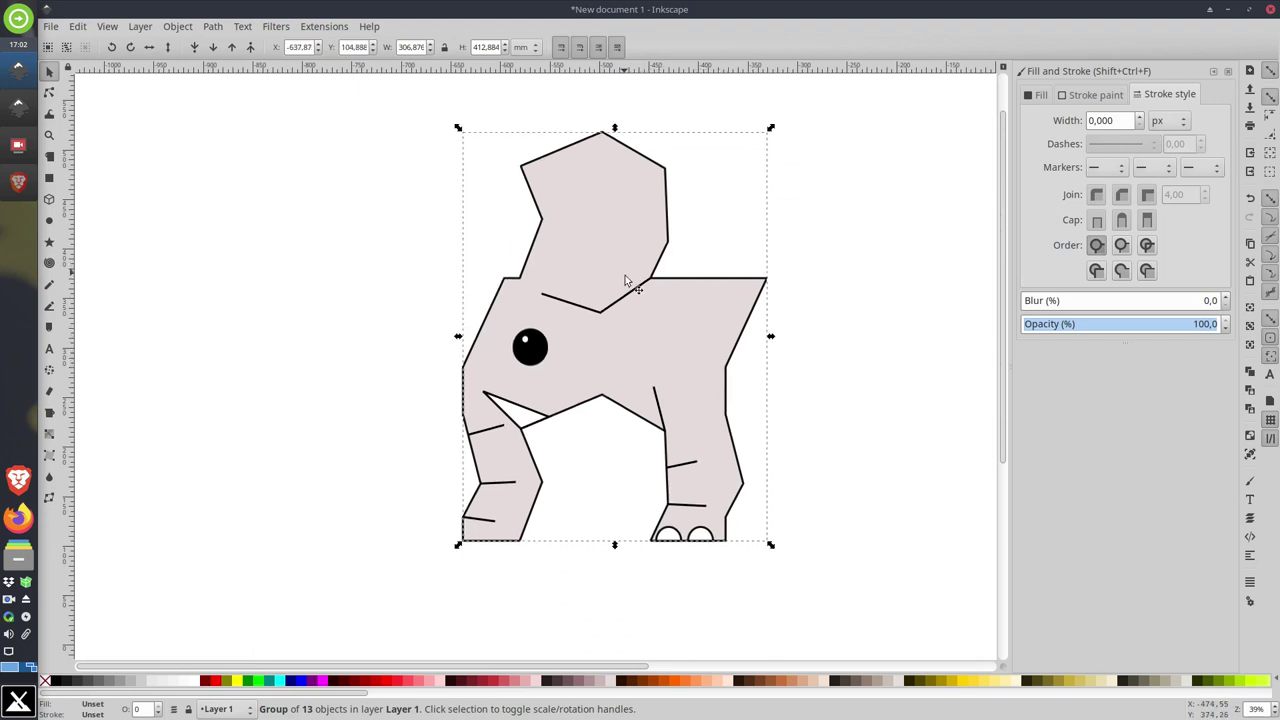
drag(606, 267, 585, 250)
mouse_move(614, 309)
mouse_down()
mouse_move(652, 312)
mouse_move(593, 313)
mouse_up()
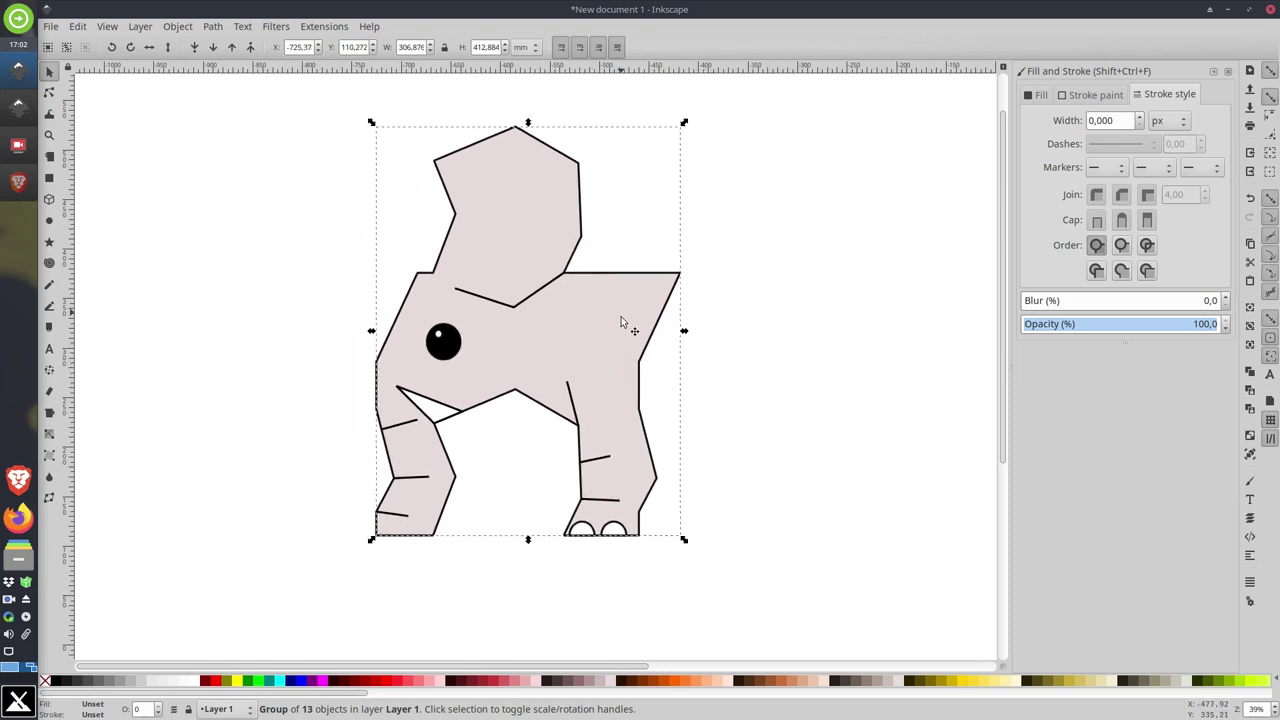
Step: Stamp a copy of the creature group and place the two side by side so their front and rear edges interlock
scroll(654, 389, down, 1)
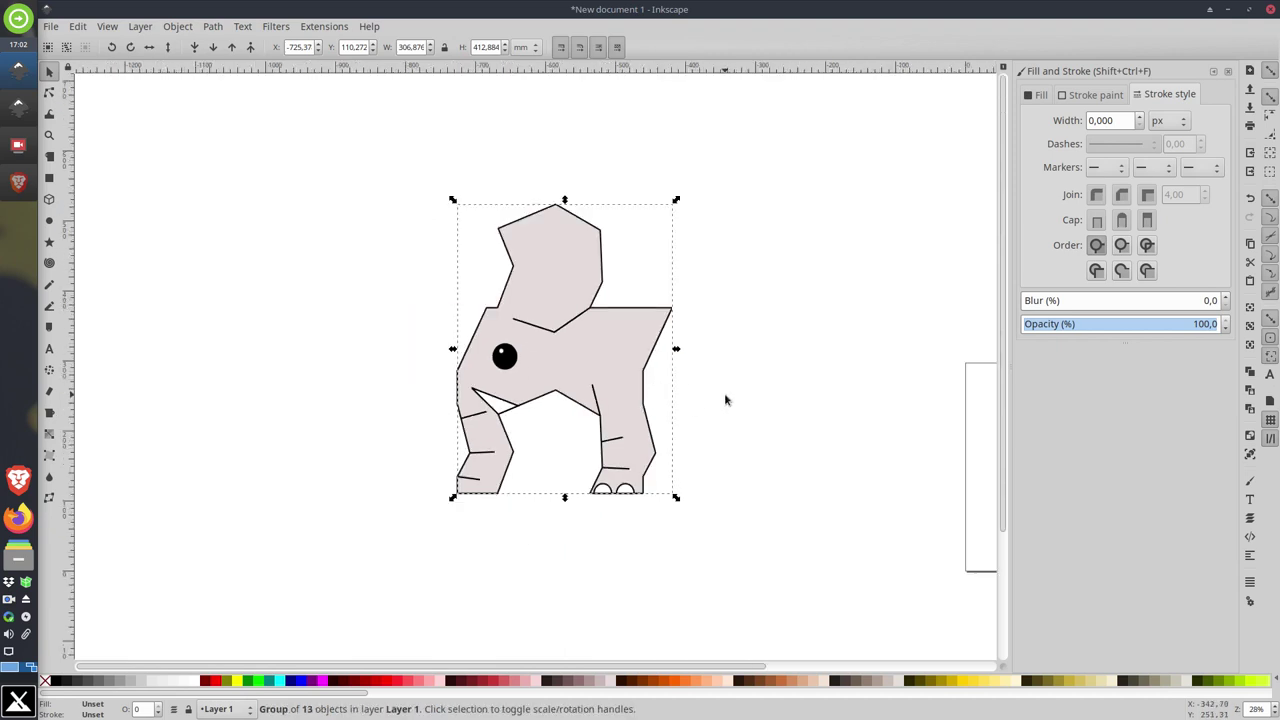
drag(724, 393, 572, 341)
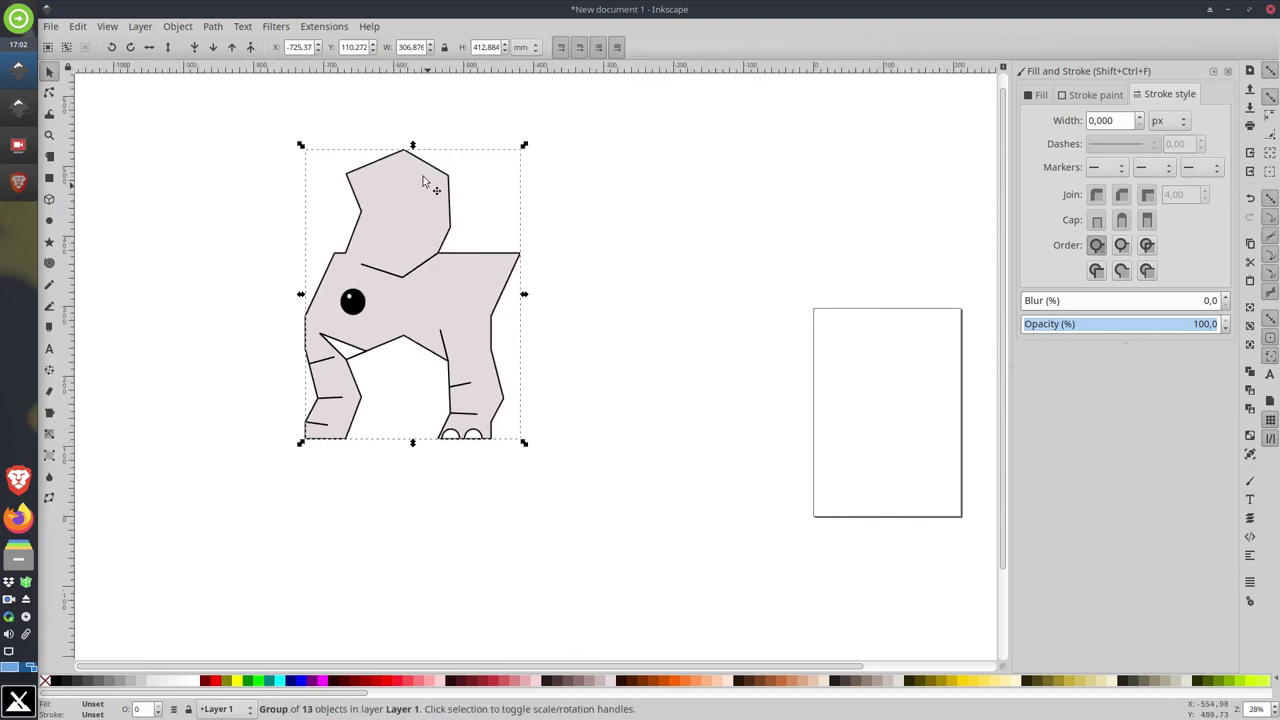
drag(486, 280, 638, 328)
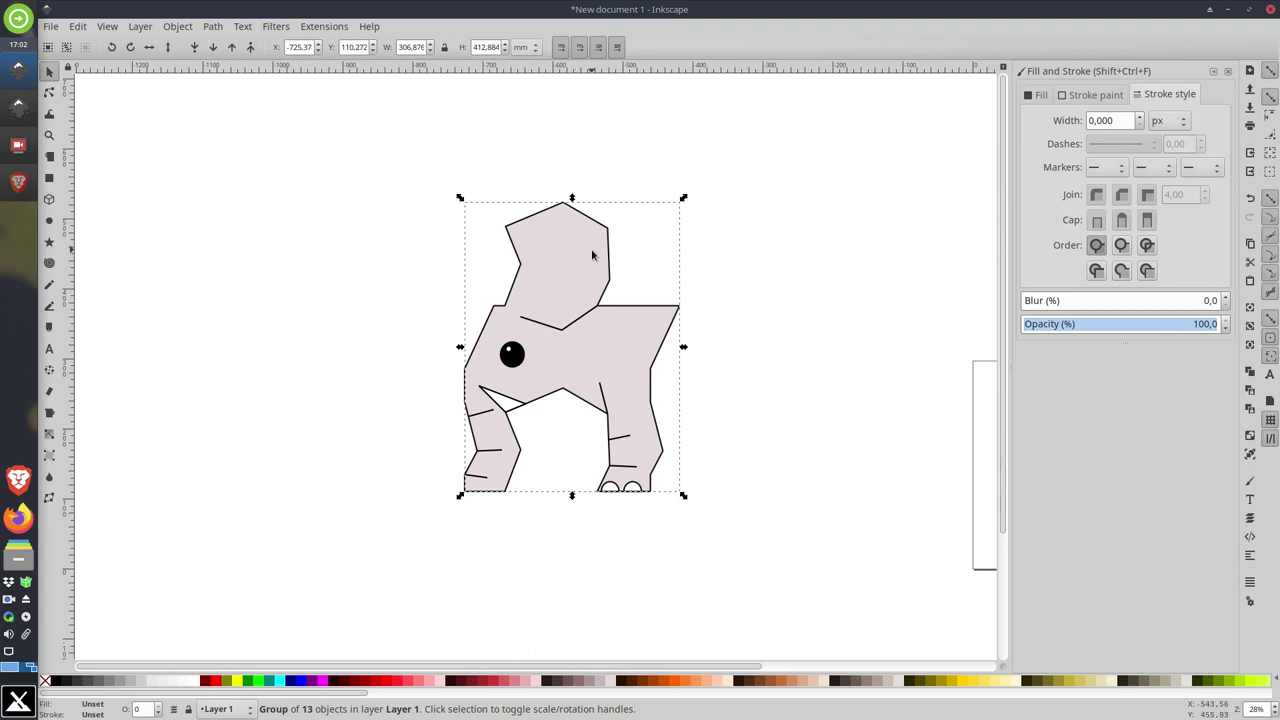
drag(592, 256, 424, 258)
key(space)
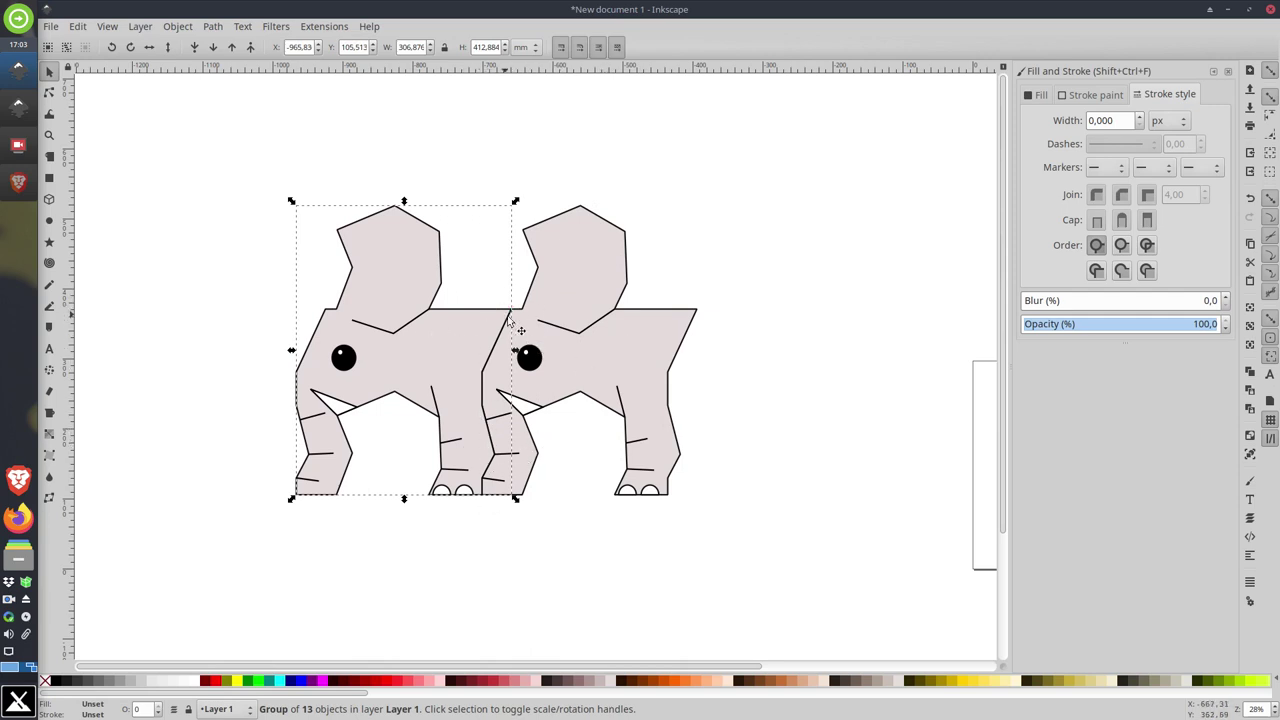
scroll(760, 385, up, 2)
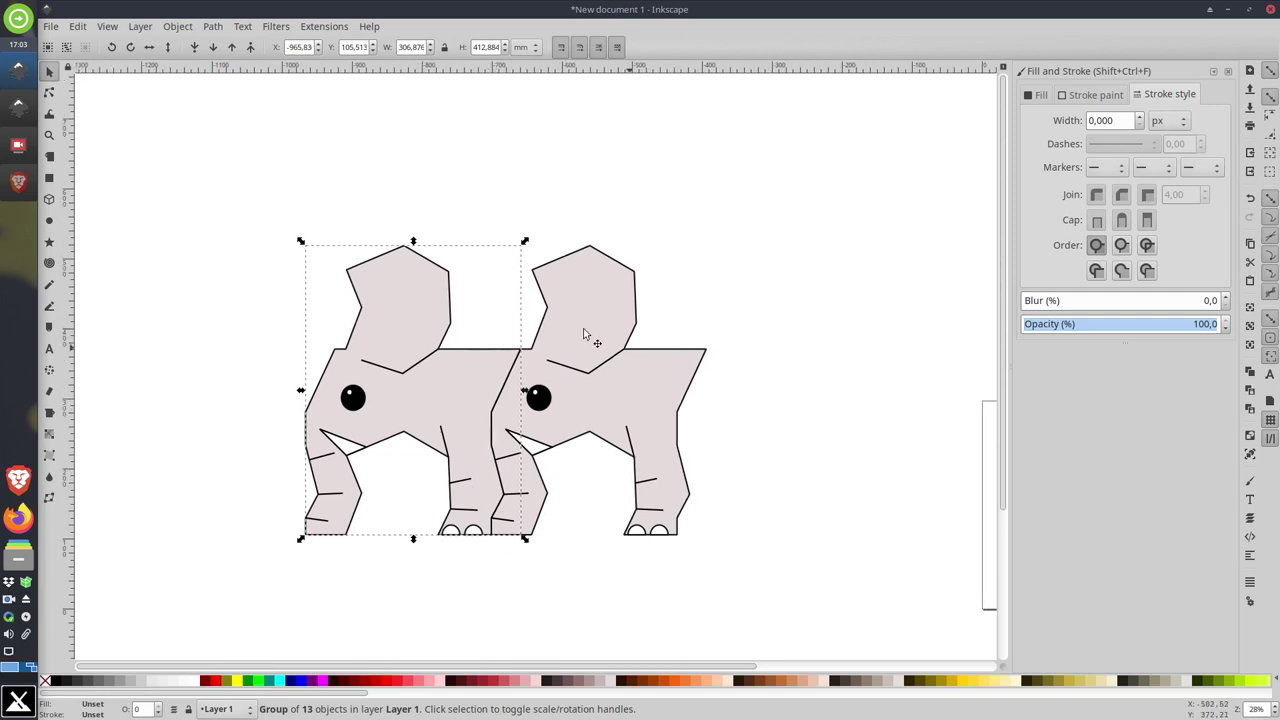
Step: Enter the left creature's group and fill its body outline with light pink
click(290, 152)
click(420, 385)
double_click(428, 382)
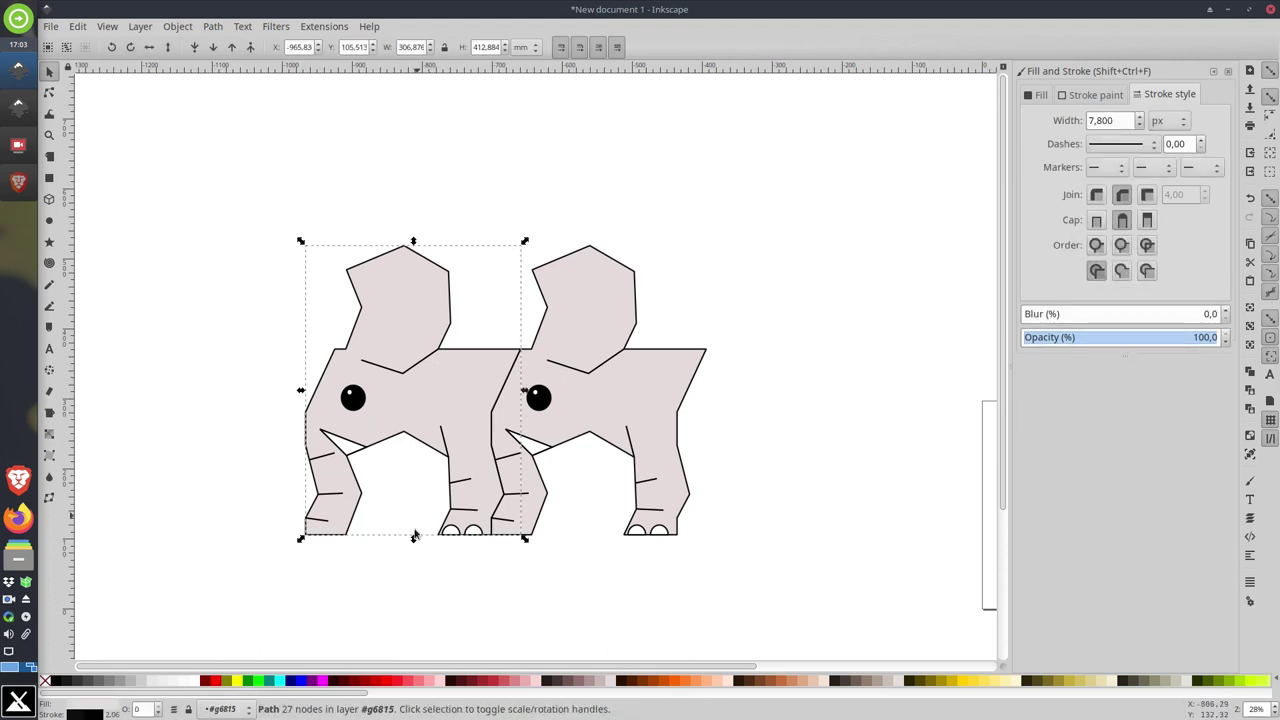
click(440, 681)
Step: Select all parts of the pink creature and group them
click(208, 211)
drag(209, 208, 533, 583)
right_click(434, 395)
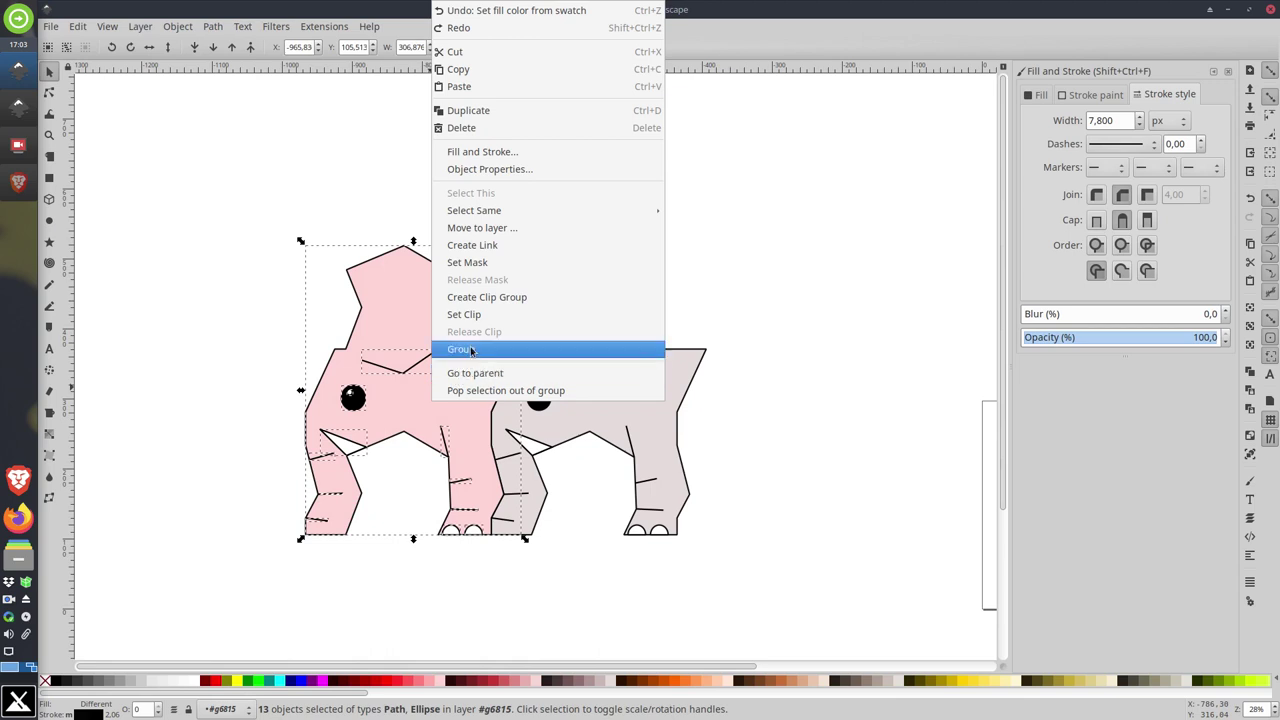
click(471, 350)
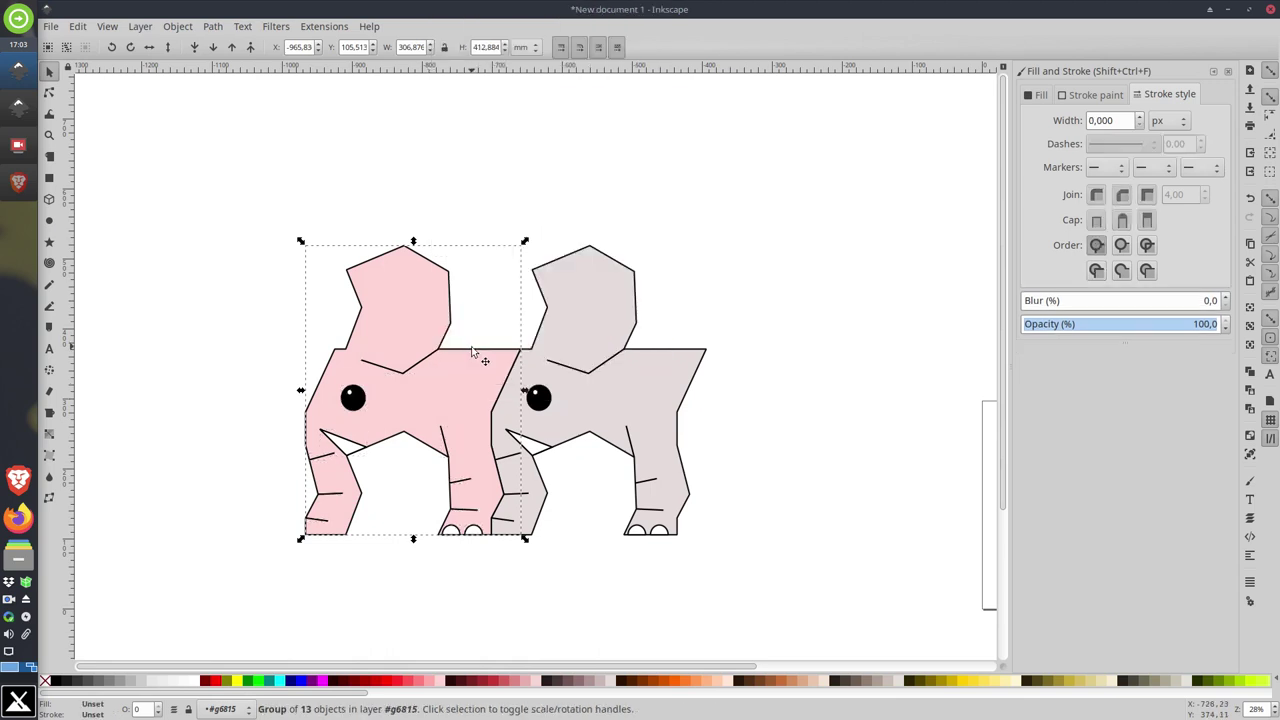
Step: Enter the pink creature's new group, reselect its 13 parts and group them again
double_click(395, 322)
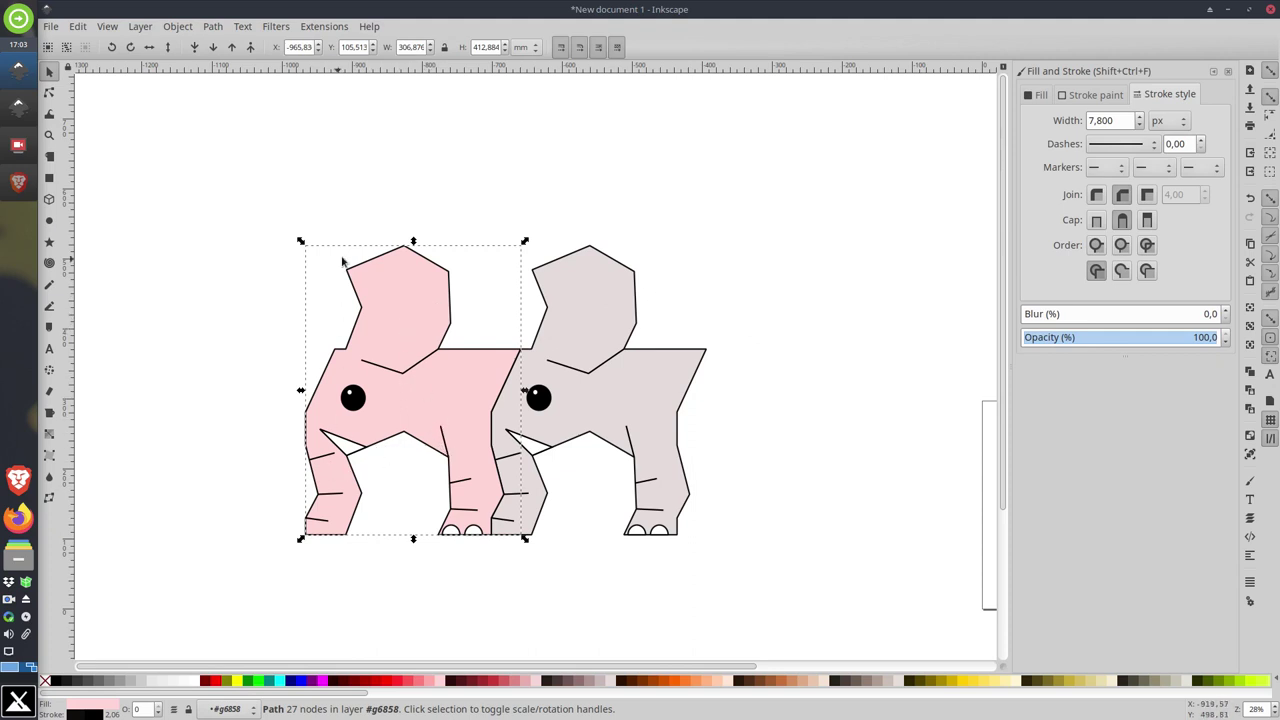
click(243, 196)
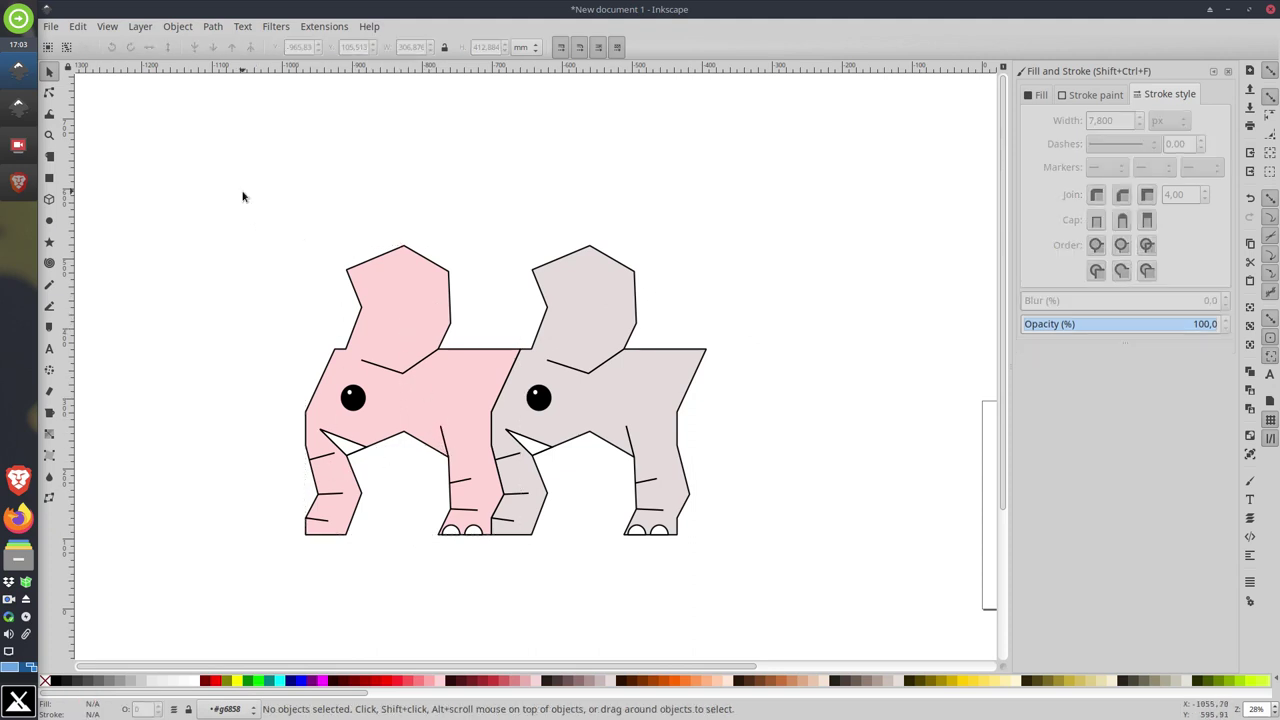
click(396, 287)
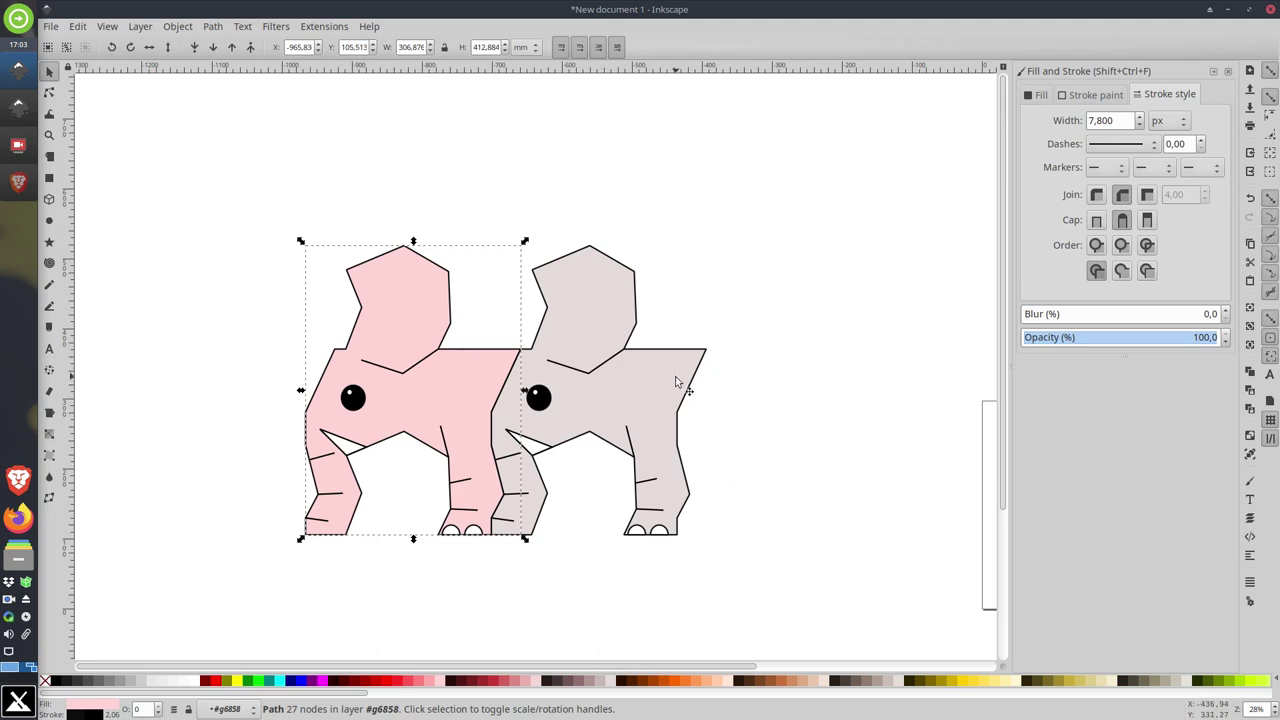
click(265, 207)
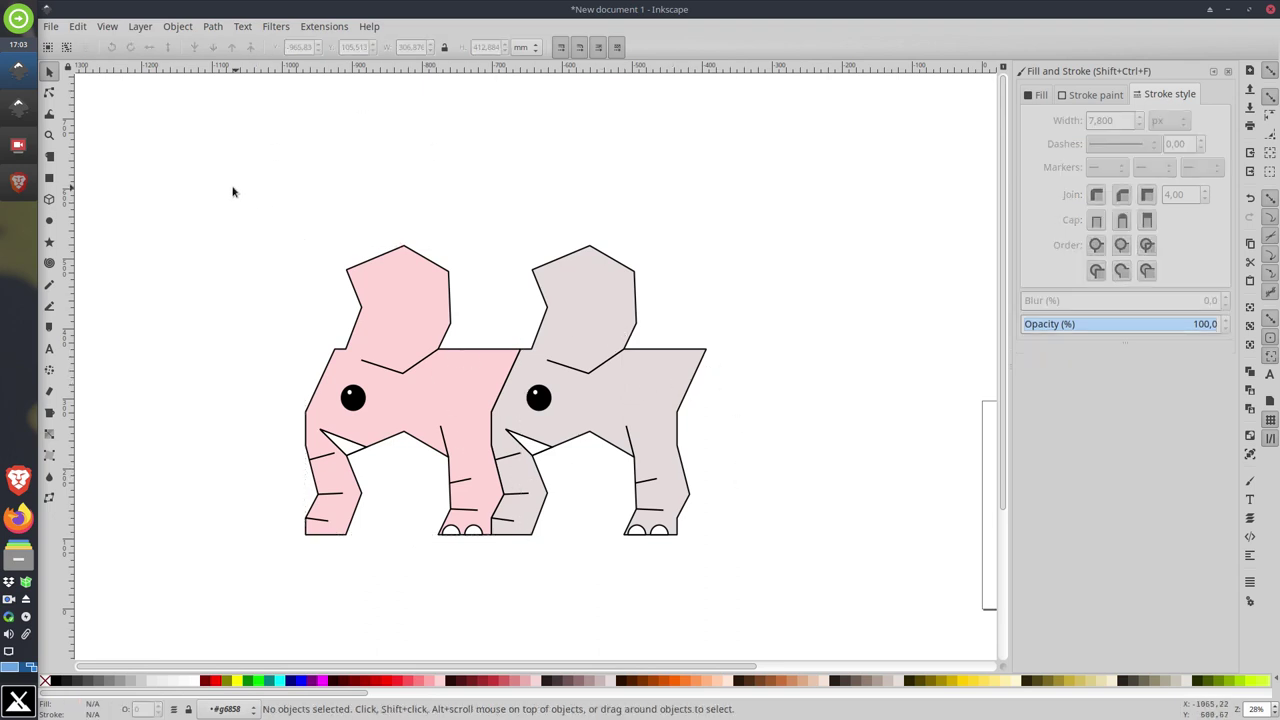
mouse_move(226, 191)
mouse_down()
mouse_move(279, 345)
mouse_move(534, 578)
mouse_up()
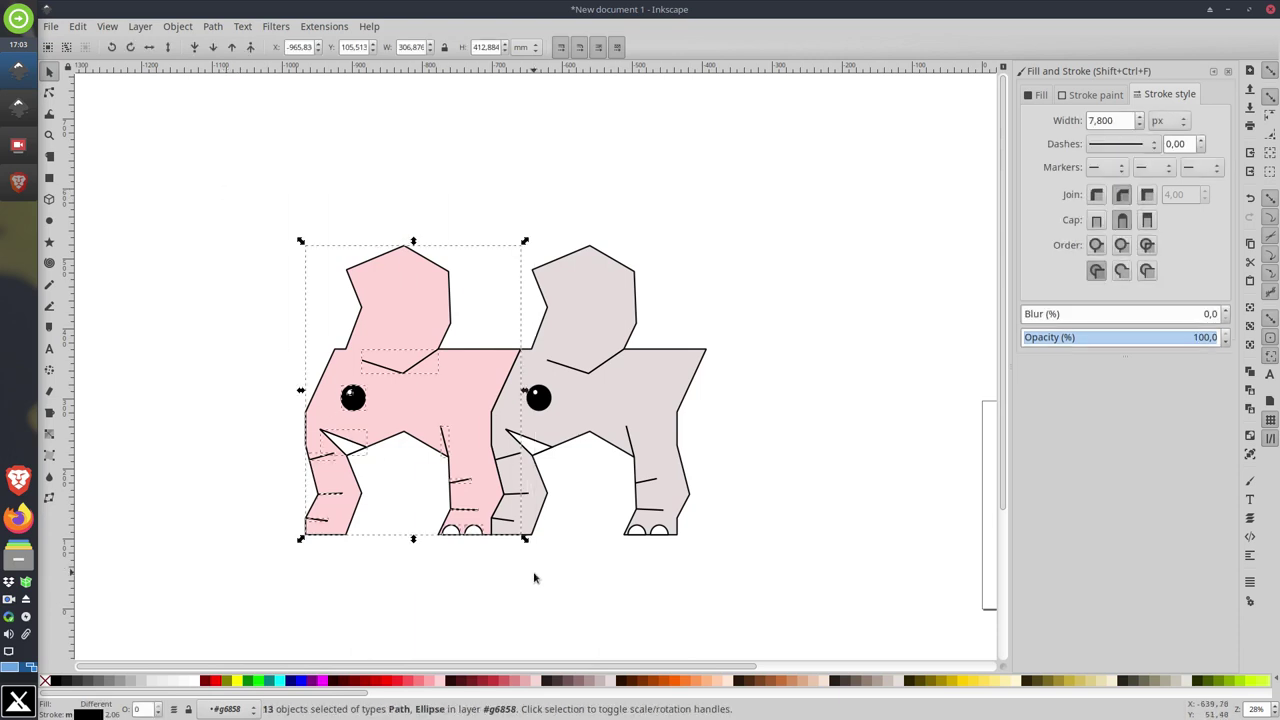
right_click(437, 399)
click(478, 352)
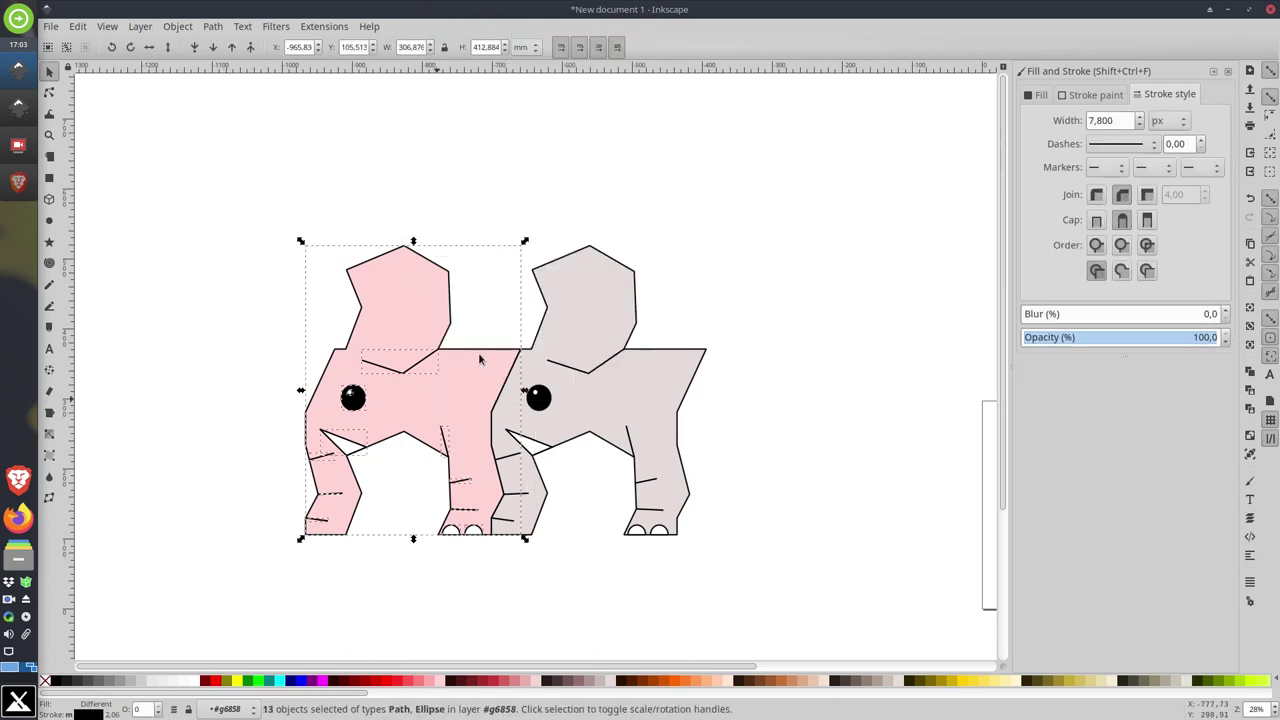
Step: Select the pink and grey creatures together and stamp a copy of the pair one row up, offset one creature to the right
click(235, 353)
drag(186, 172, 838, 628)
drag(811, 378, 795, 433)
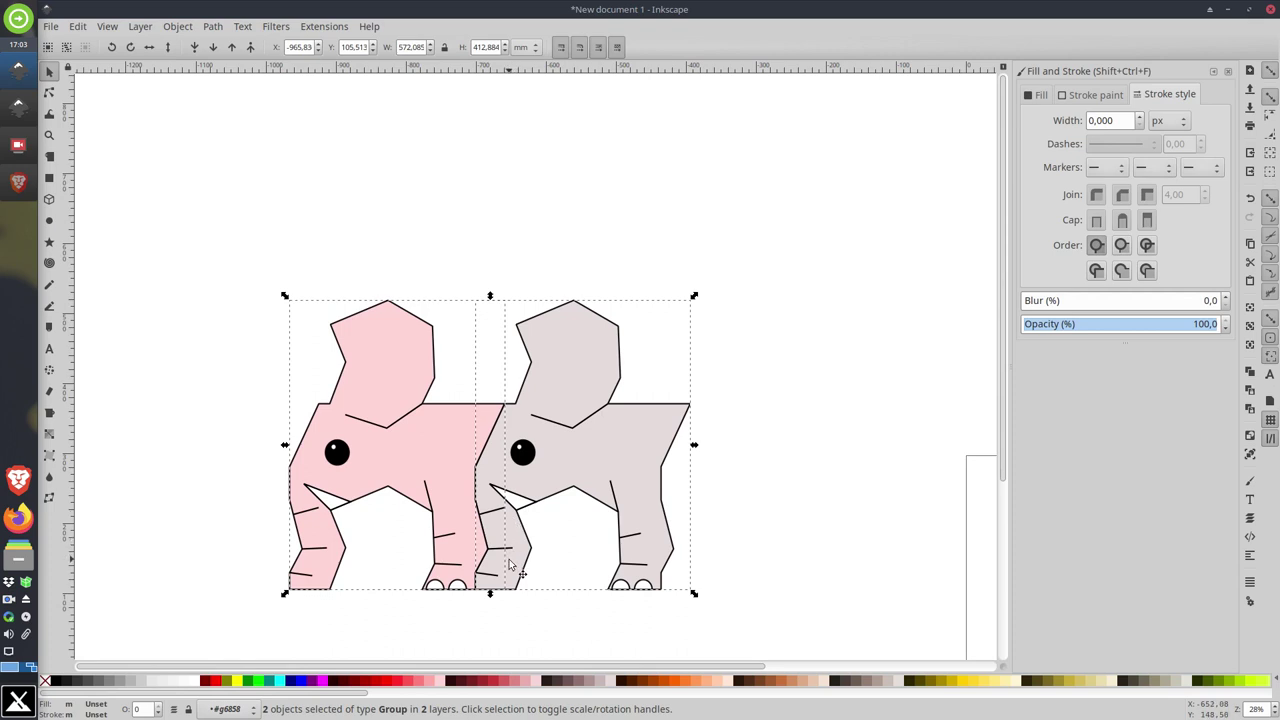
drag(510, 566, 690, 372)
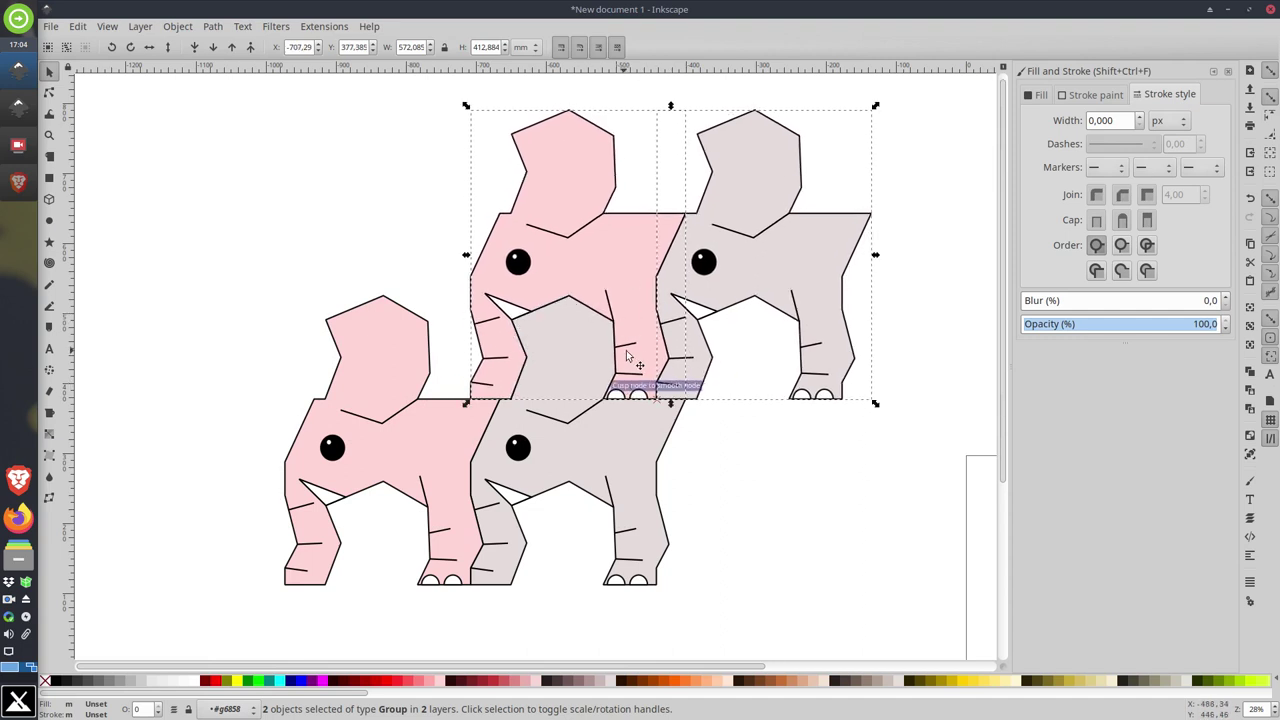
Step: Stamp further copies of the pair to extend the upper row to the left and the lower row to the right
scroll(732, 524, up, 2)
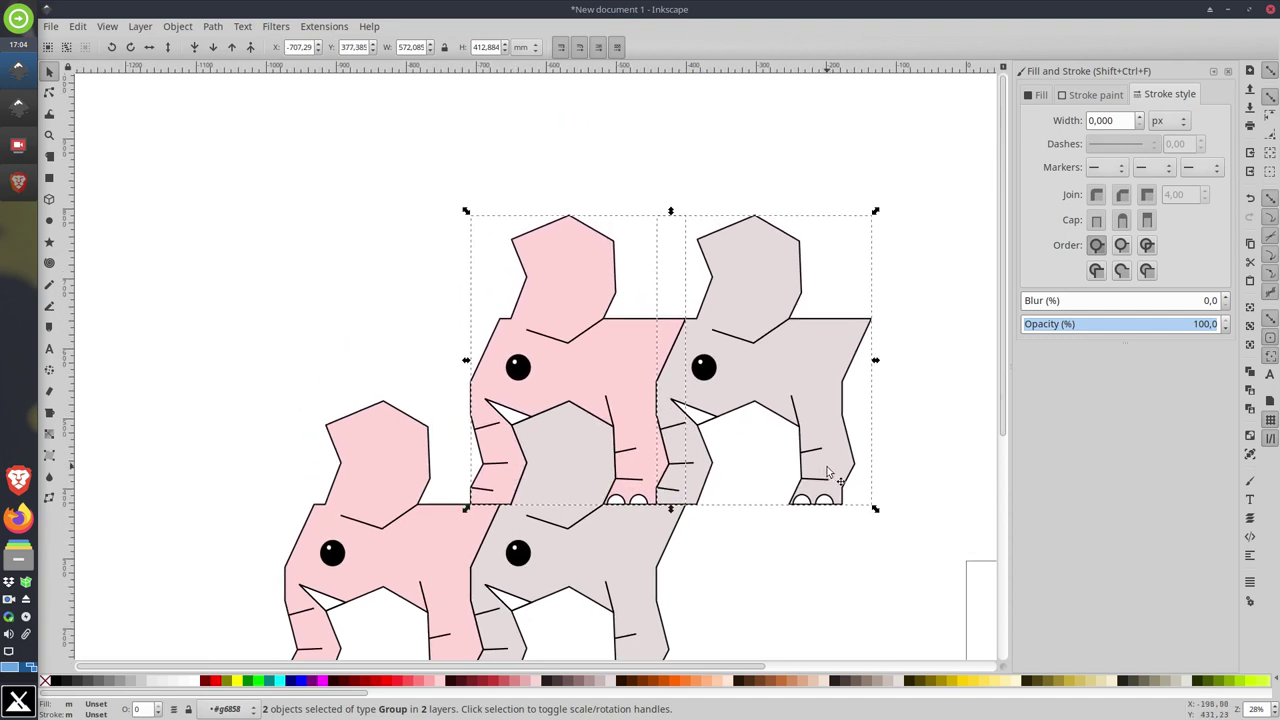
drag(827, 466, 453, 462)
scroll(590, 436, down, 3)
scroll(328, 270, up, 1)
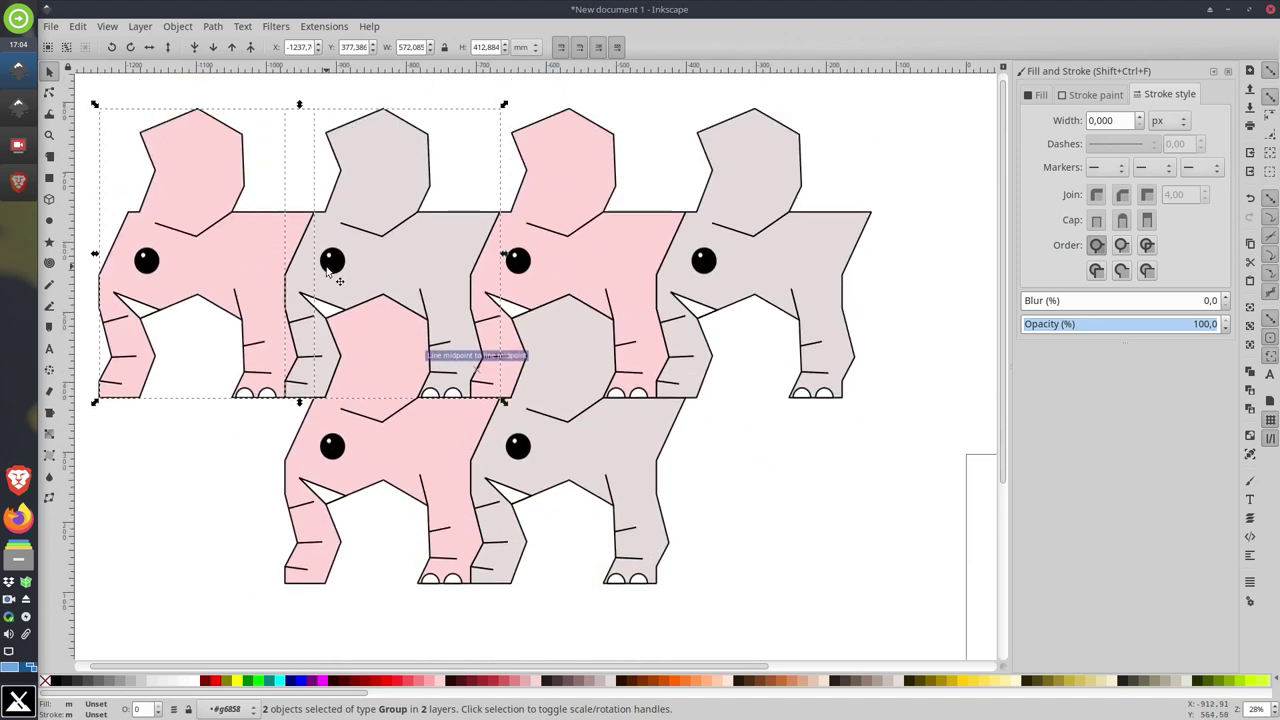
drag(157, 212, 718, 412)
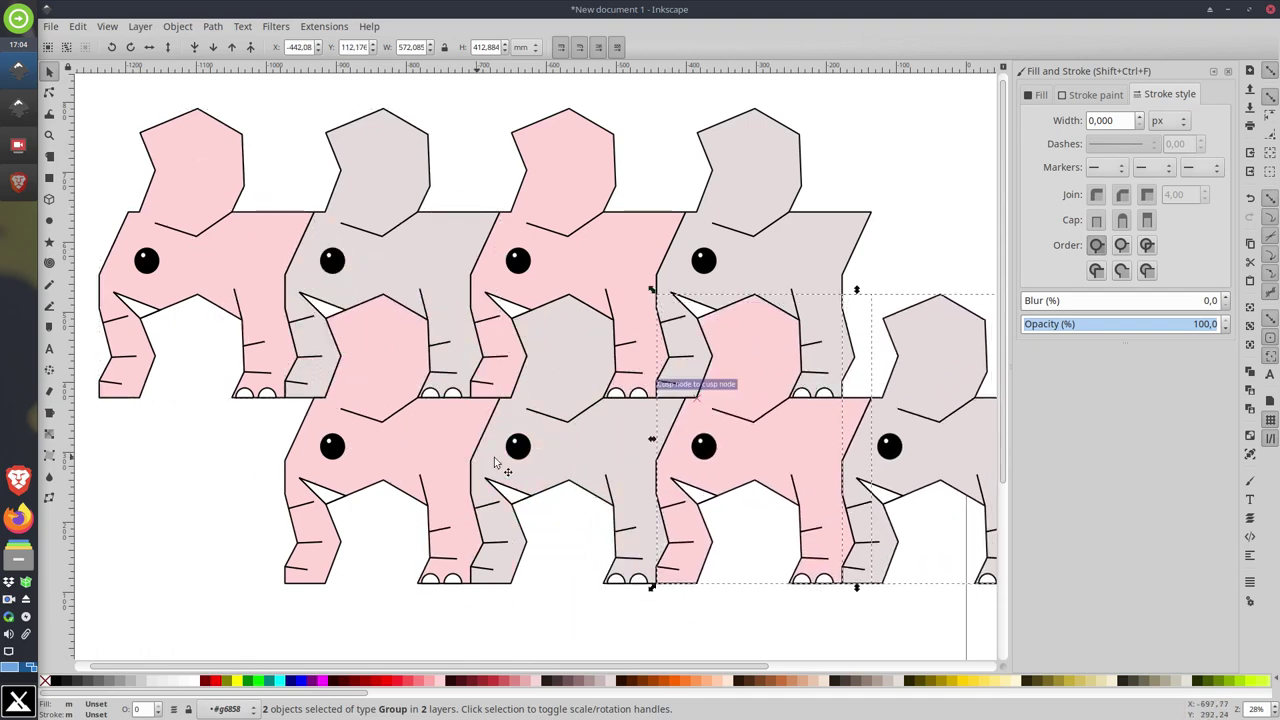
scroll(538, 440, down, 2)
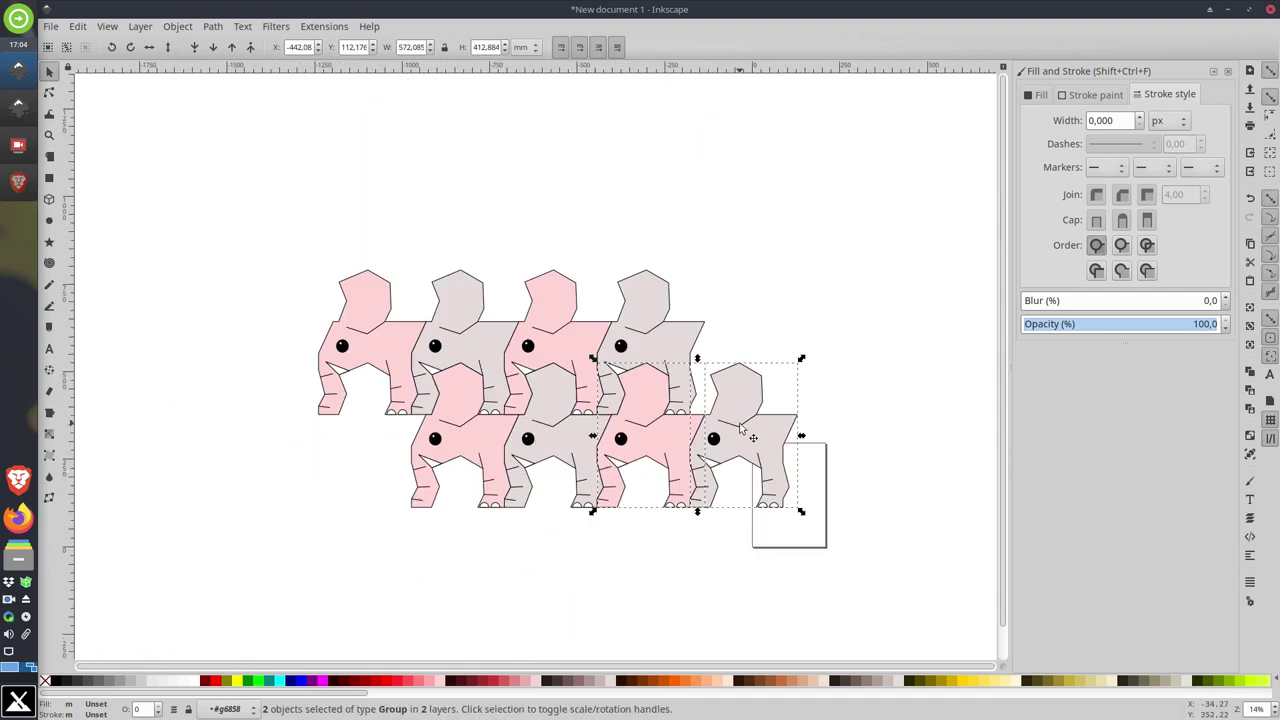
Step: Select all eight creature groups and stamp a copy of the block directly above, interlocked with the rows below
drag(258, 198, 853, 525)
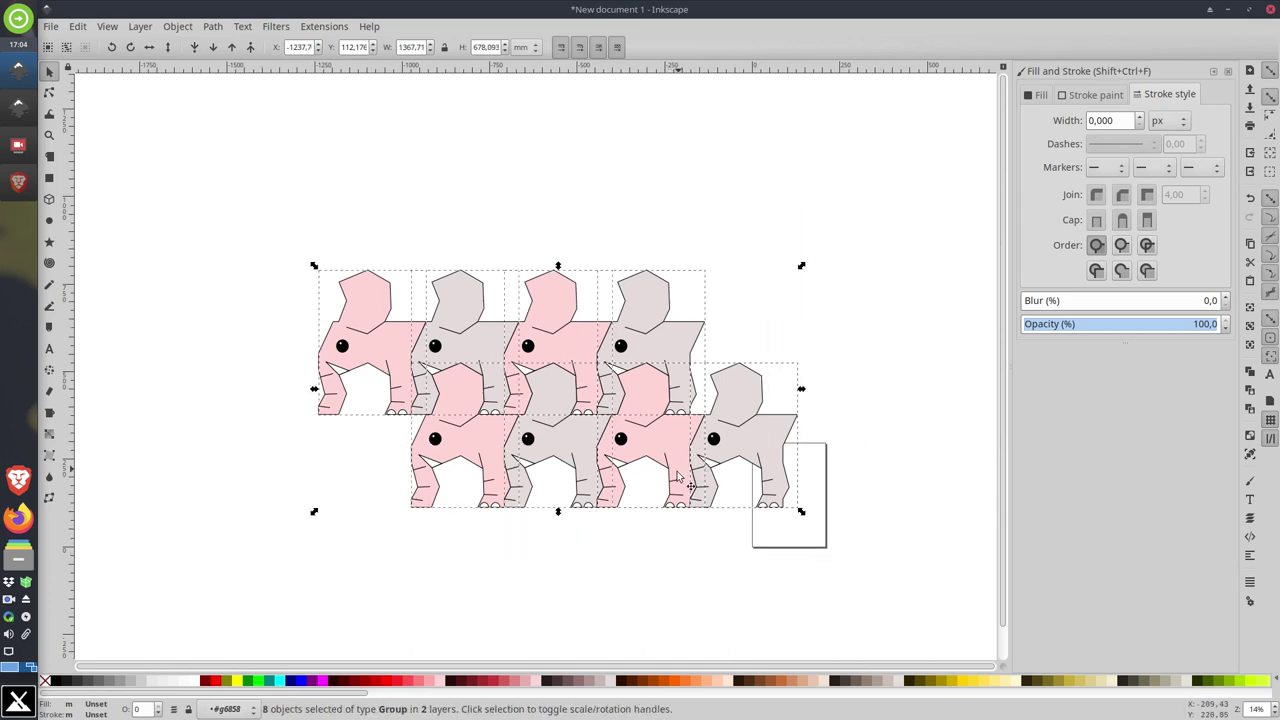
drag(676, 478, 678, 289)
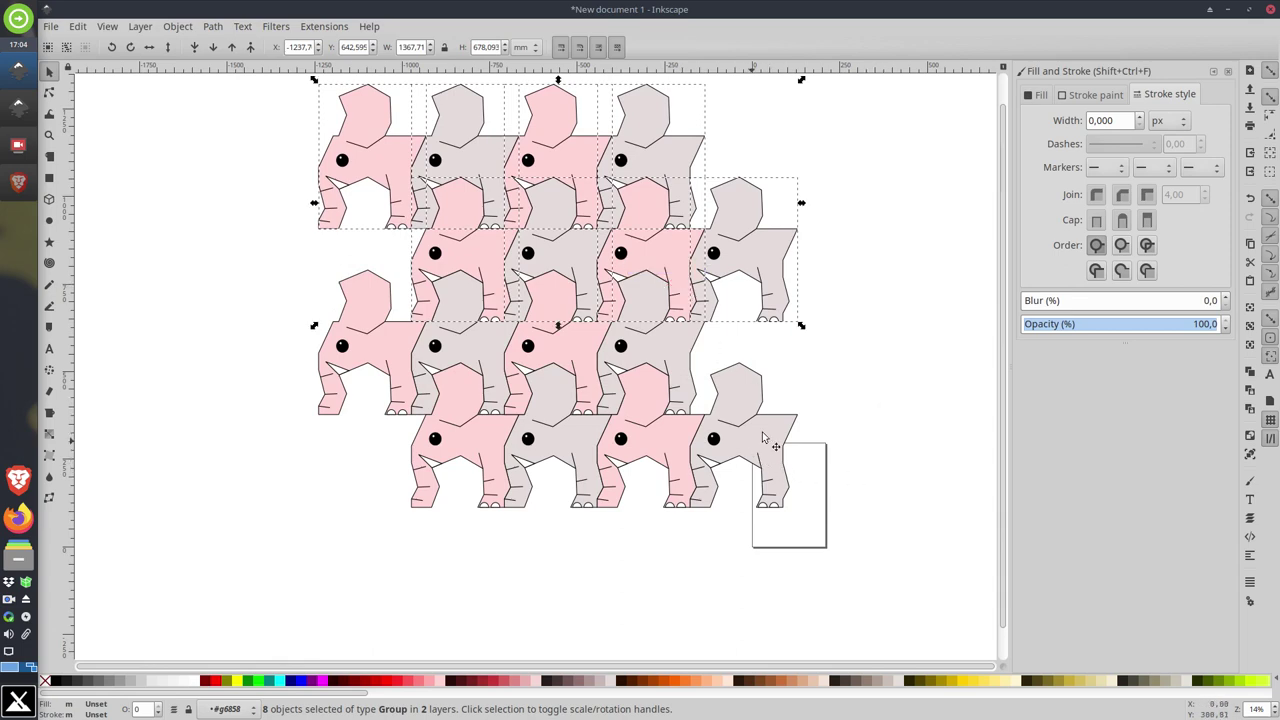
scroll(826, 413, up, 3)
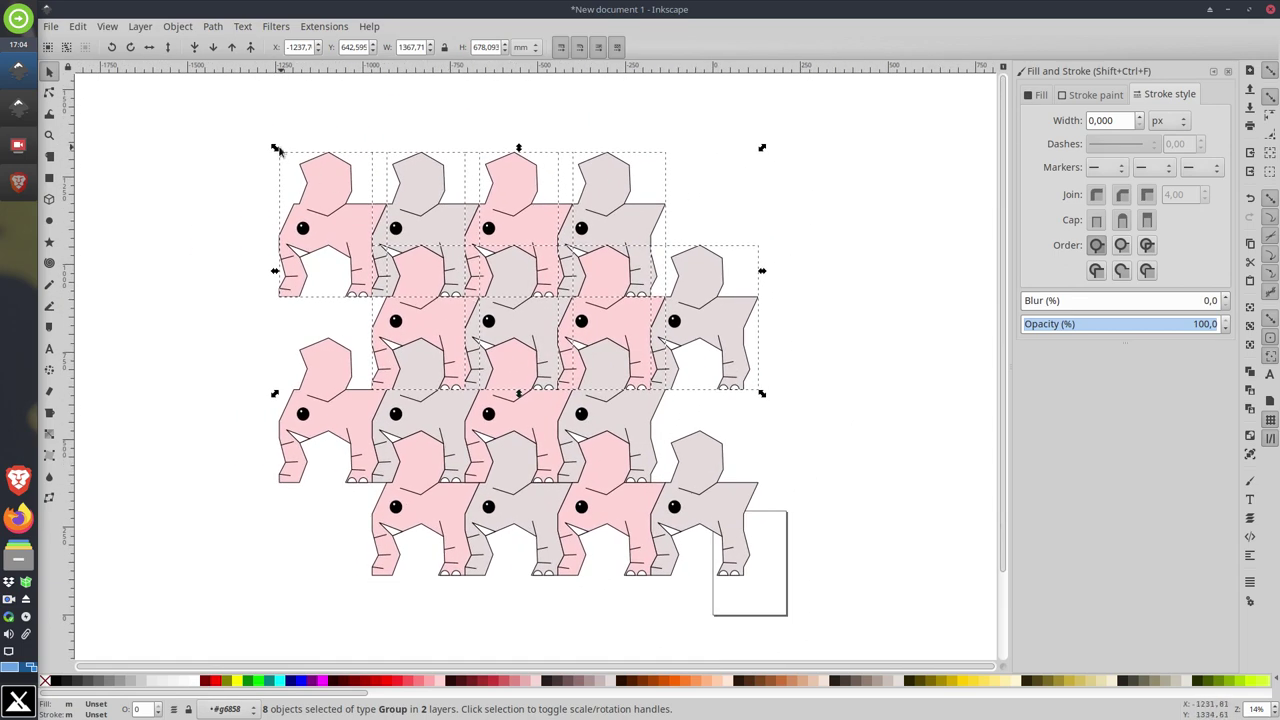
Step: Select all 16 creature groups and stamp a copy of the block directly to its left, interlocked with the existing rows
click(208, 112)
drag(191, 94, 850, 626)
scroll(505, 400, left, 6)
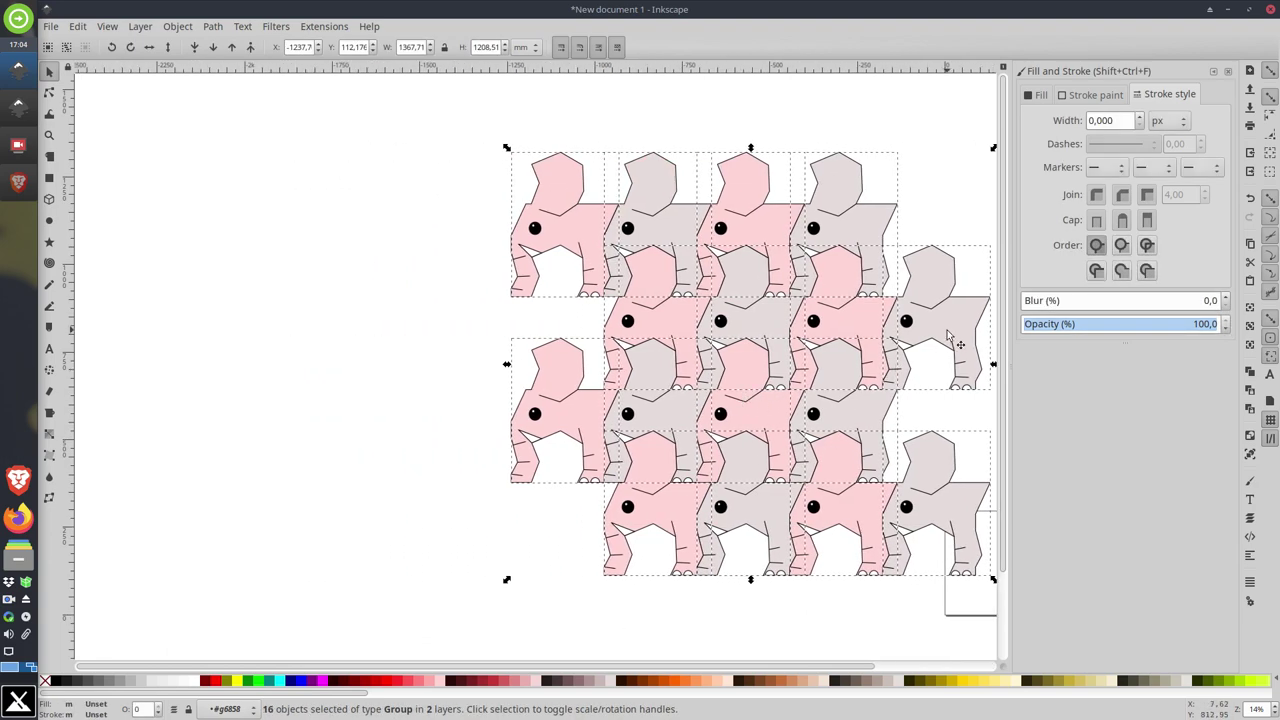
drag(765, 330, 575, 341)
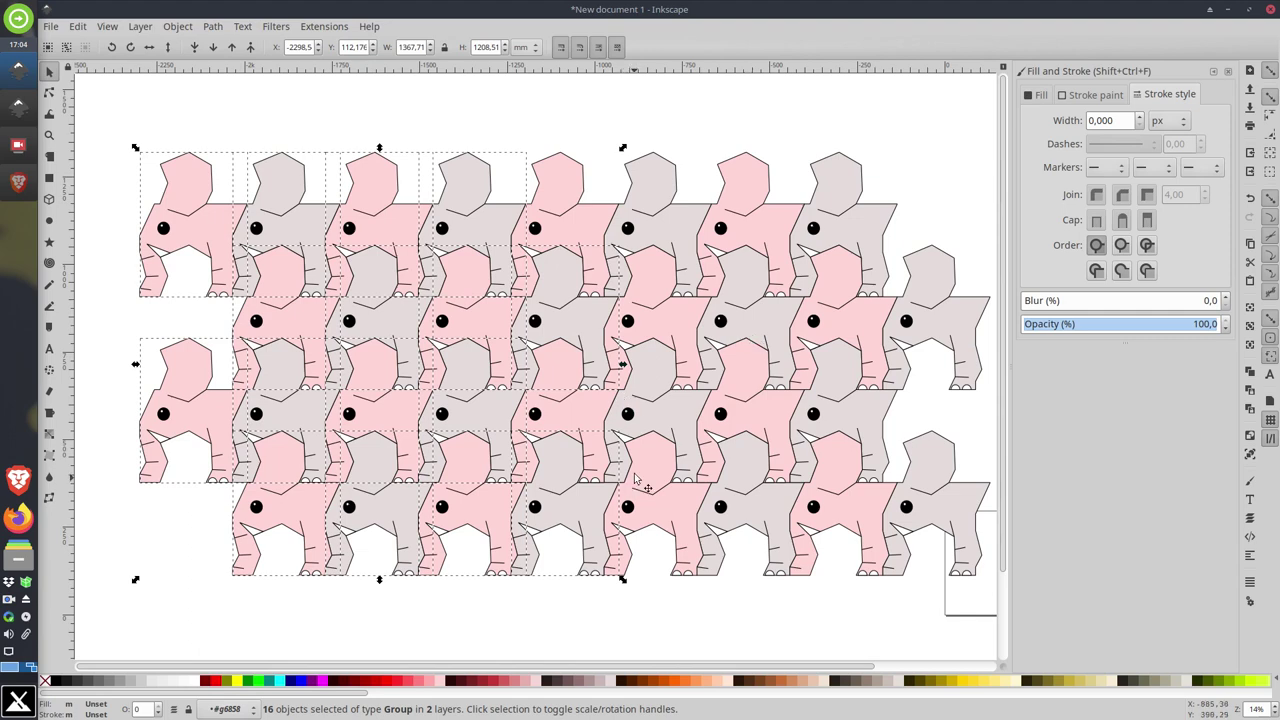
scroll(862, 383, down, 1)
scroll(862, 383, right, 1)
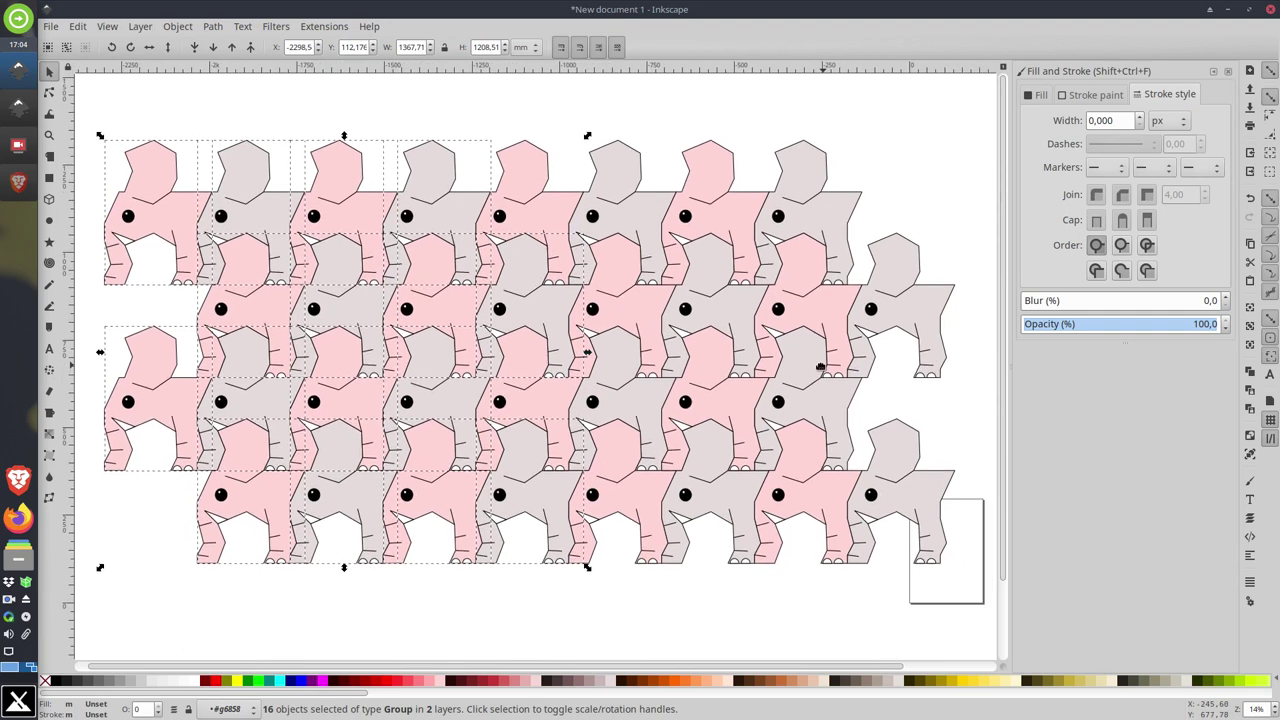
scroll(524, 400, down, 1)
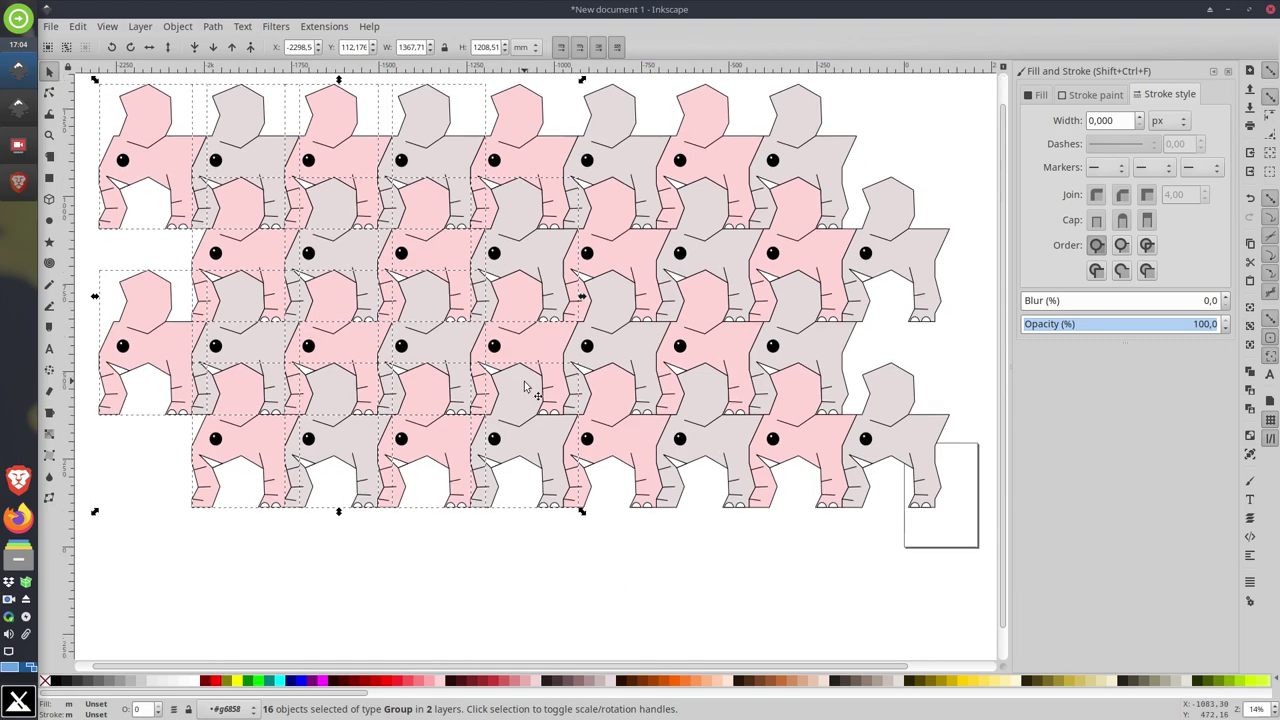
Step: Select all 32 creature groups and stamp a copy of the whole block just below the existing rows
scroll(525, 385, down, 1)
drag(176, 114, 895, 515)
drag(591, 190, 588, 457)
scroll(588, 457, up, 3)
scroll(728, 215, down, 9)
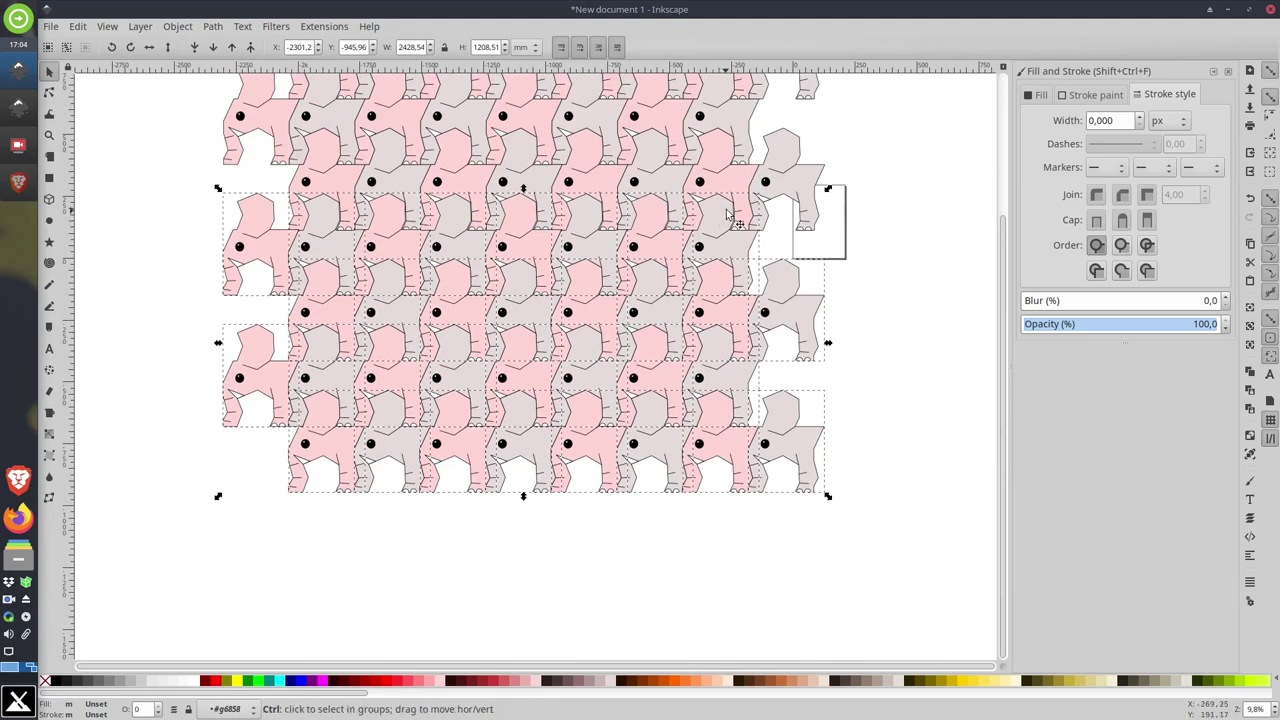
Step: Snap the lower block of 32 creatures up against the row above so their heads fill the gaps between the legs
scroll(728, 215, up, 5)
drag(760, 183, 738, 311)
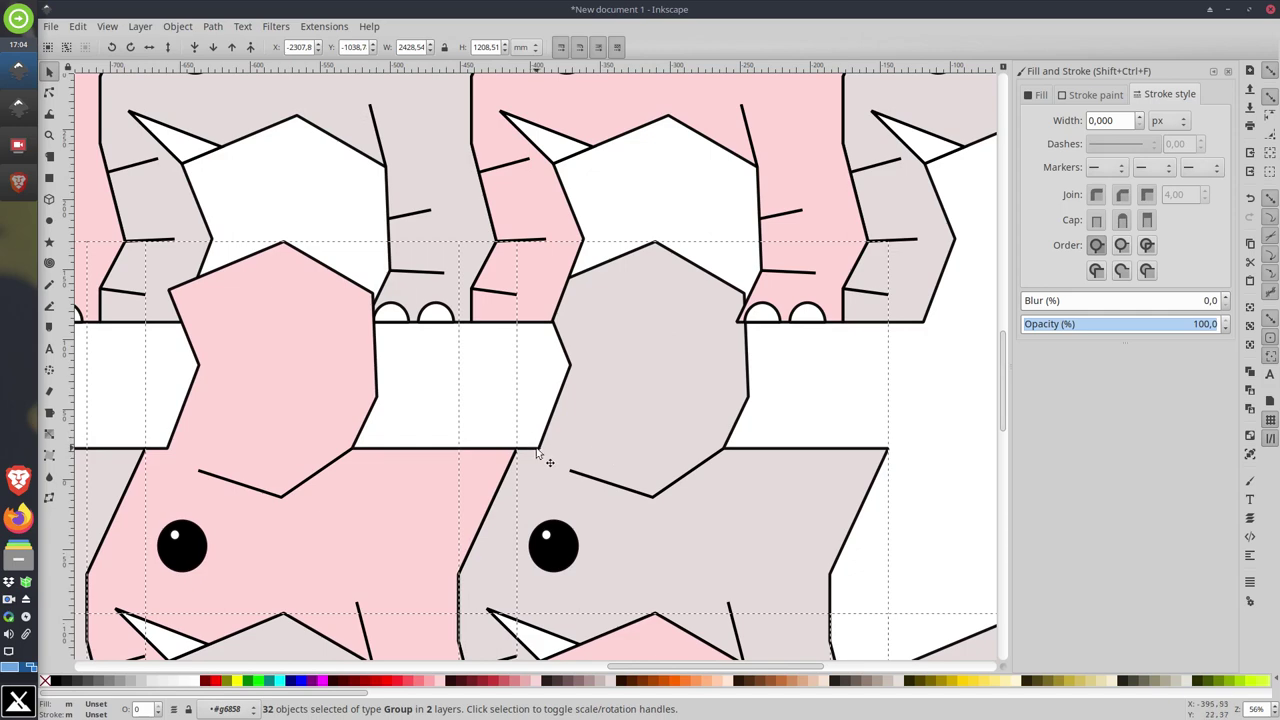
drag(537, 453, 570, 360)
drag(674, 152, 670, 117)
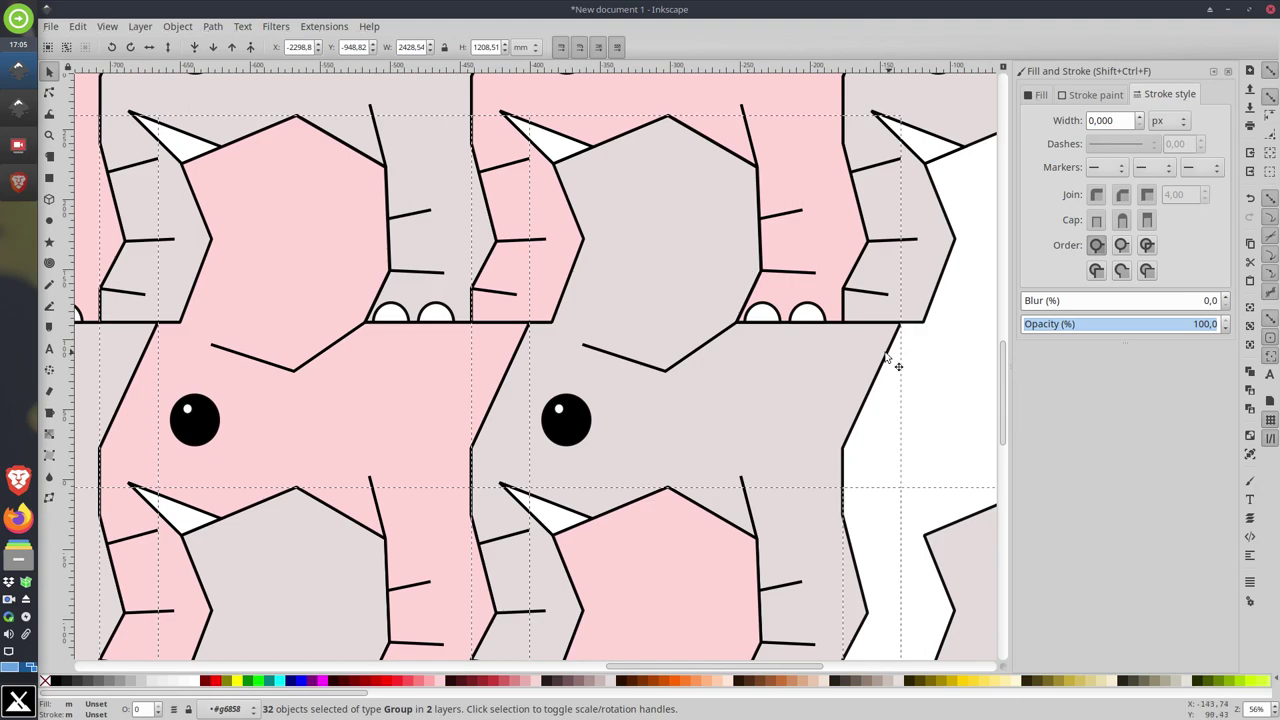
Step: Deselect everything and examine the joins between the interlocking rows up close, then the tessellation as a whole
click(925, 363)
scroll(723, 371, down, 3)
scroll(750, 400, up, 2)
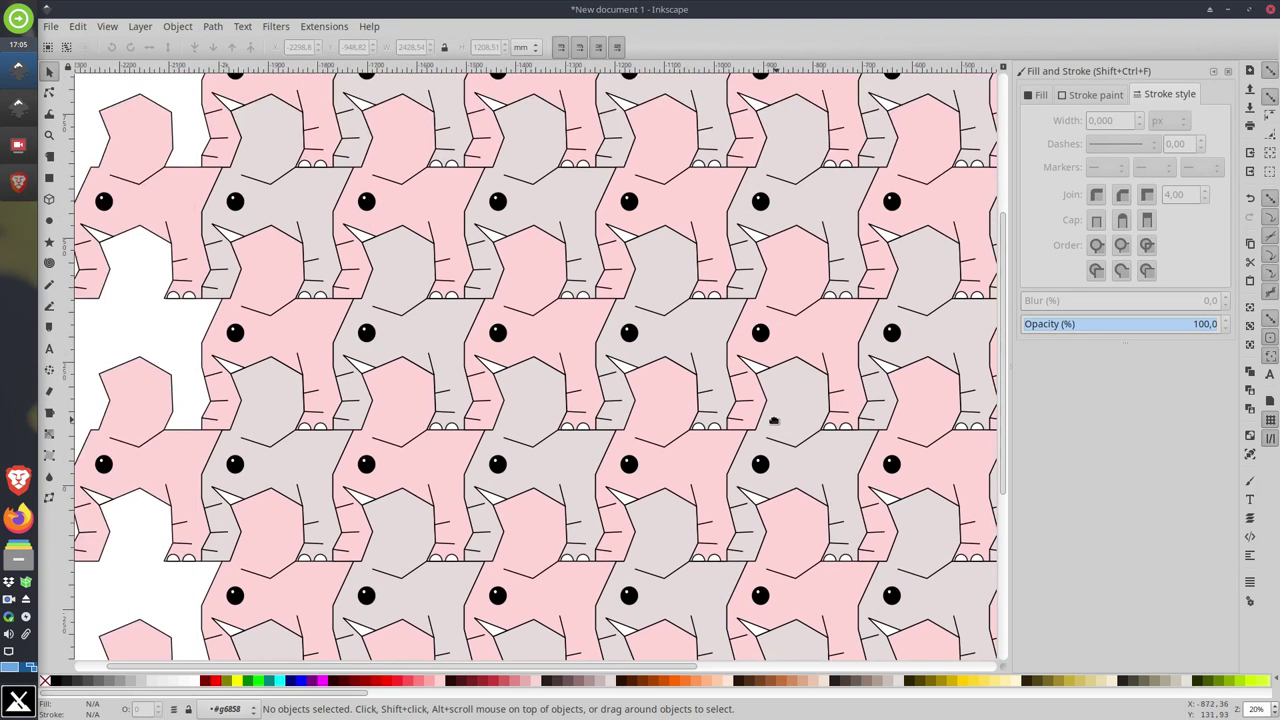
scroll(722, 407, down, 1)
ctrl+scroll(645, 325, up, 1)
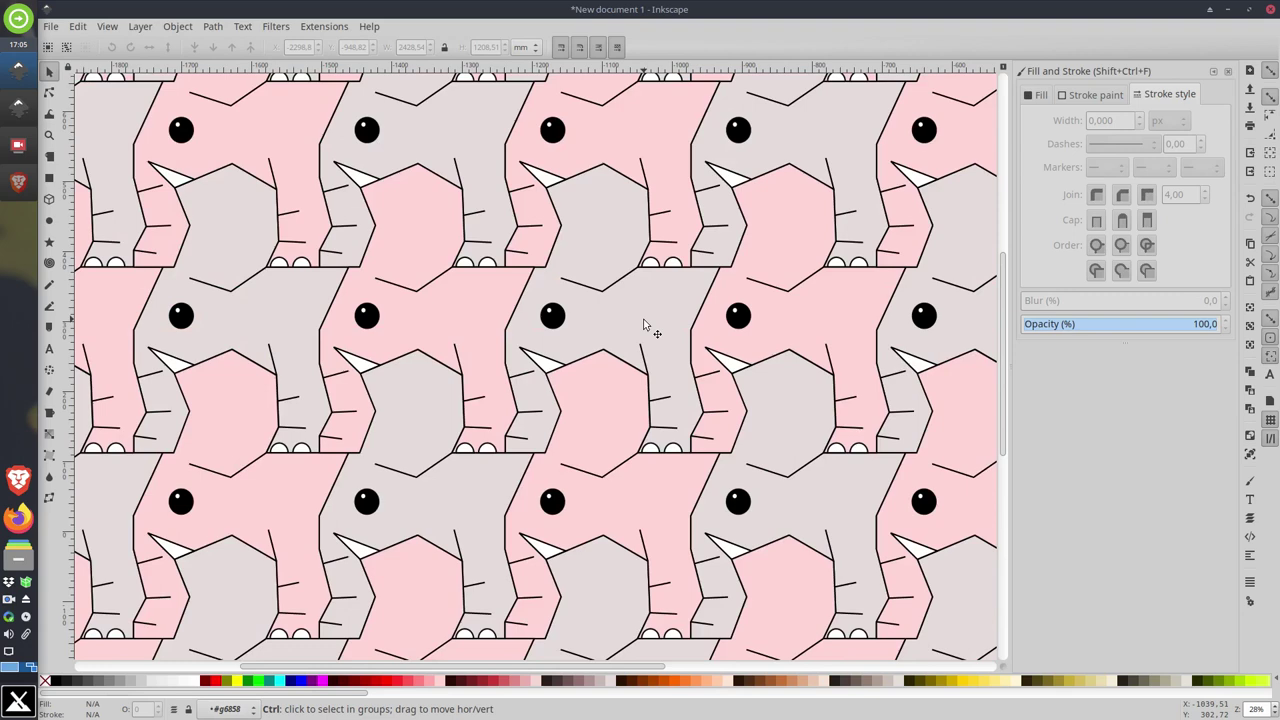
scroll(650, 290, up, 1)
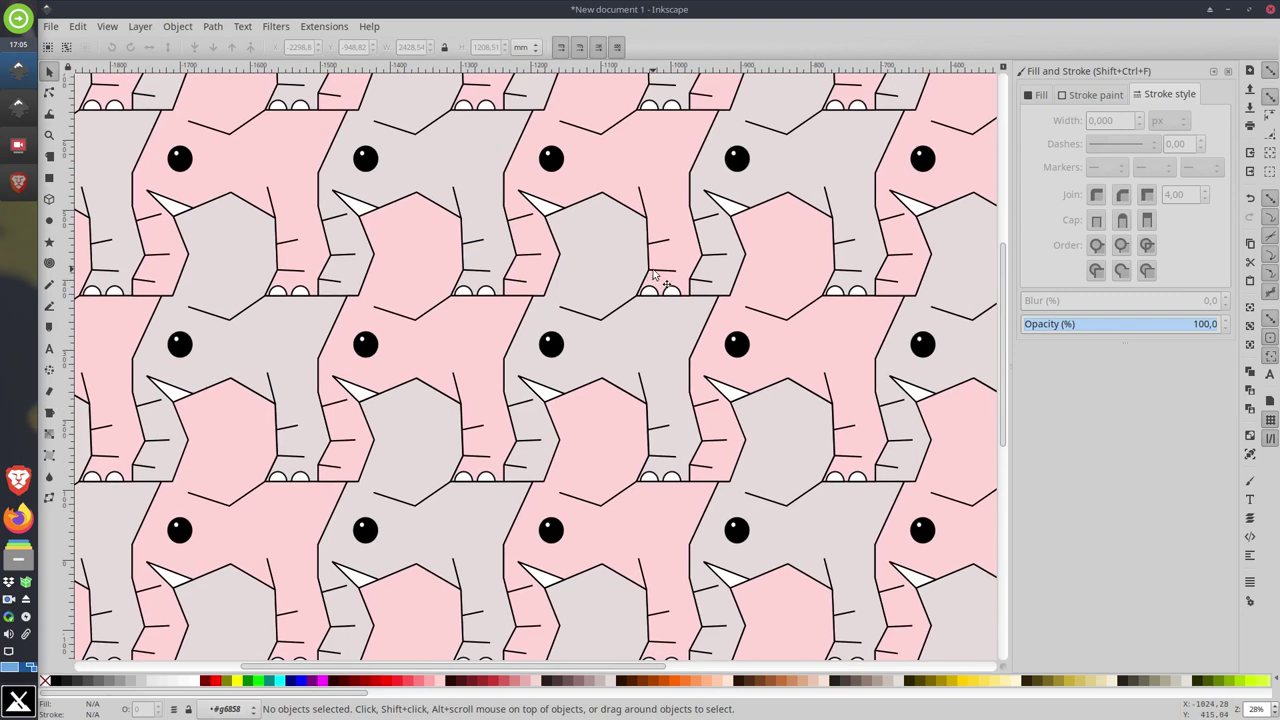
ctrl+scroll(652, 274, down, 4)
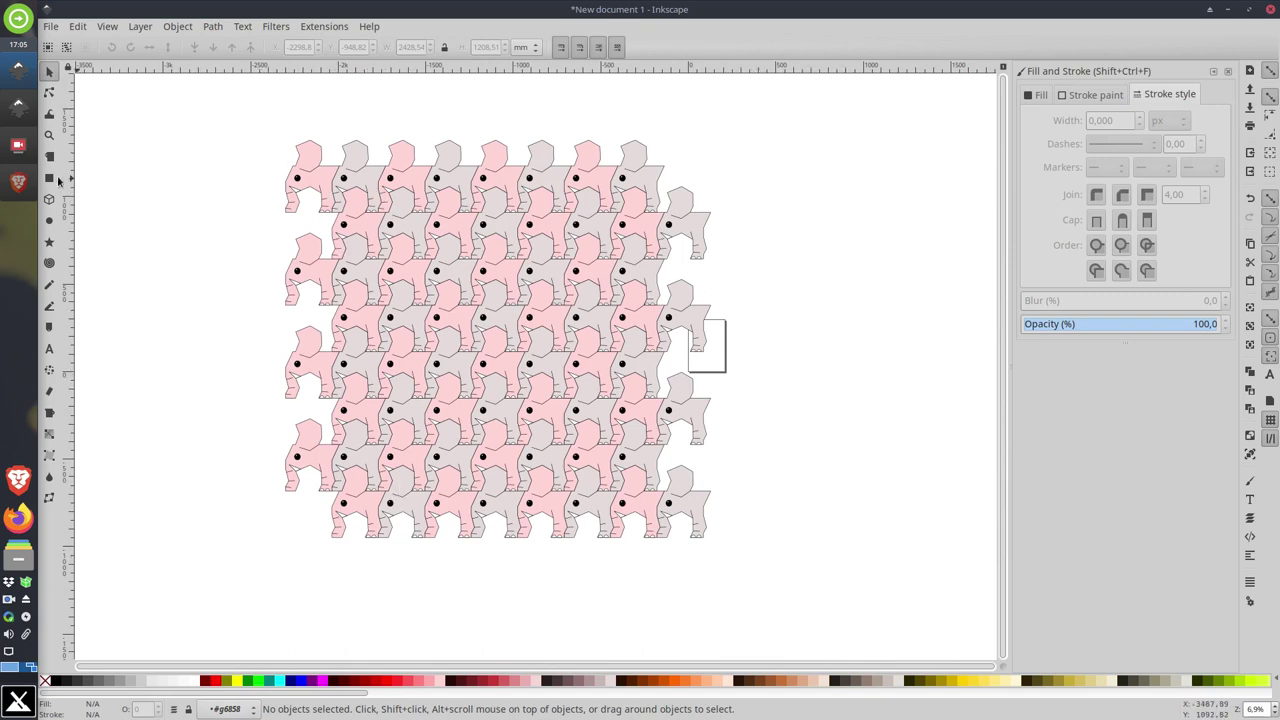
Step: Select all 64 creature groups, scale them down proportionally to about 609 × 569 mm and place them over the page
drag(221, 128, 824, 584)
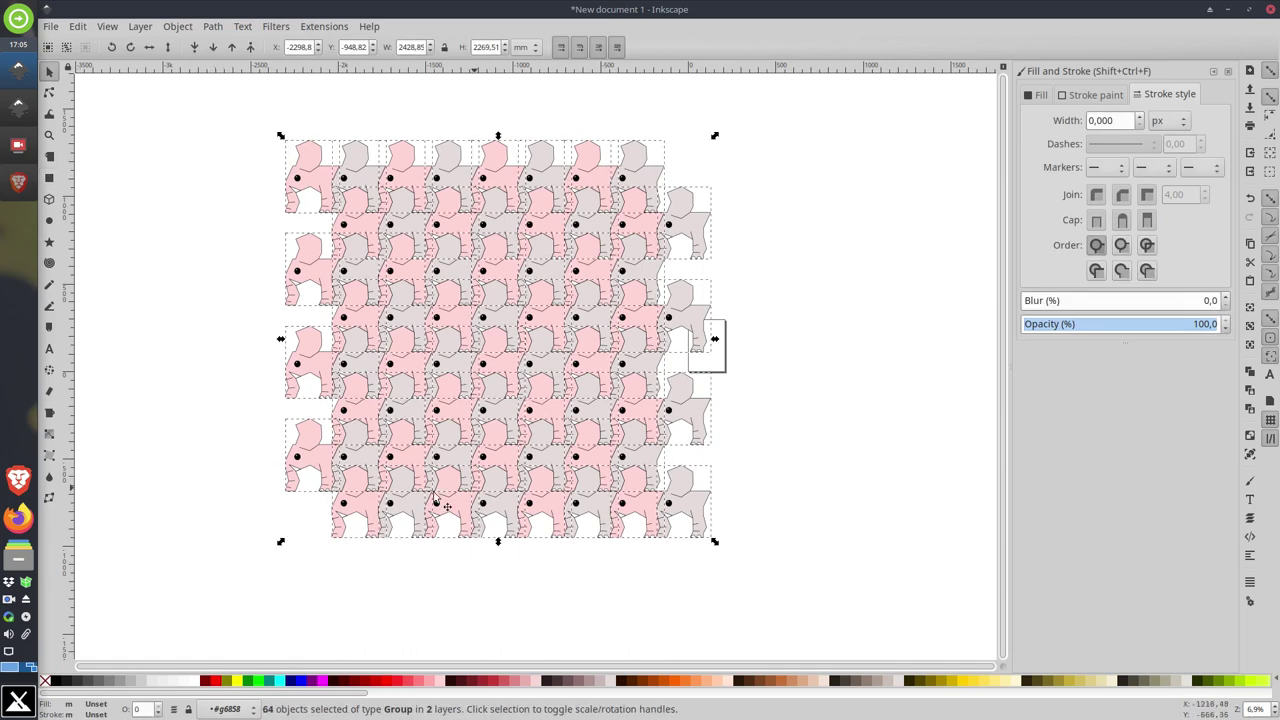
drag(280, 543, 597, 245)
drag(680, 175, 728, 312)
scroll(725, 330, up, 4)
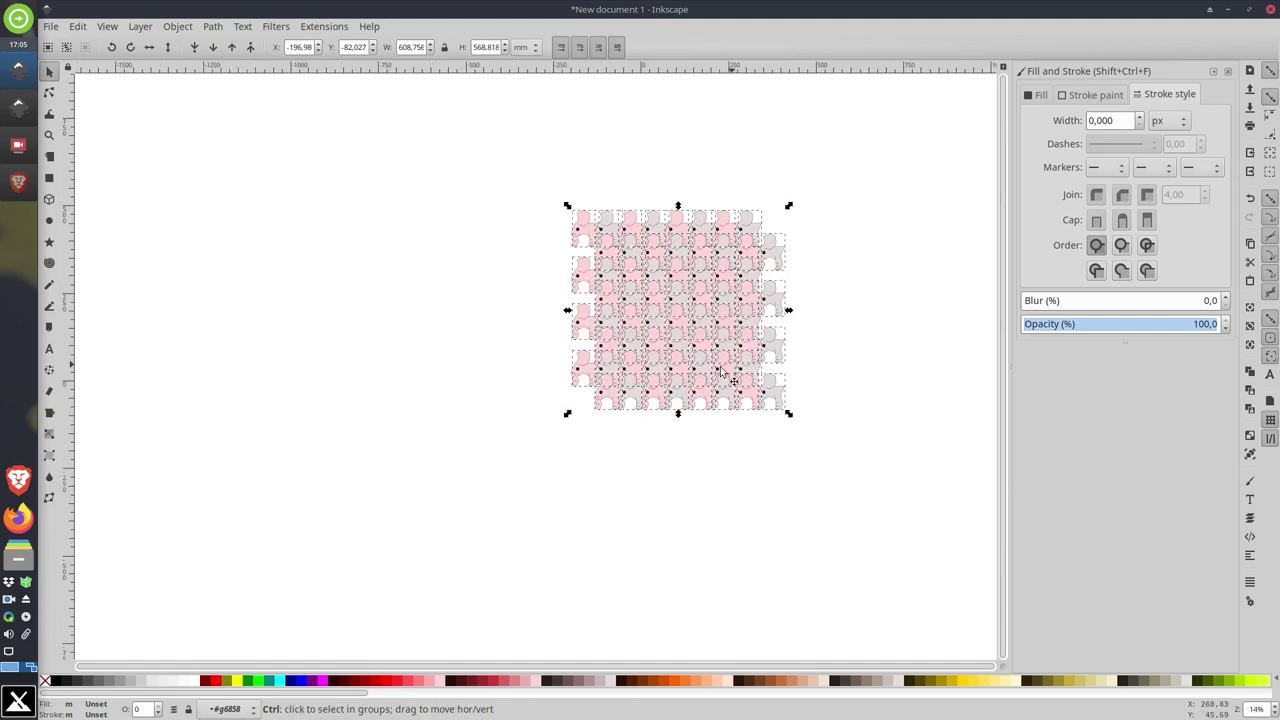
scroll(767, 258, right, 5)
scroll(767, 258, up, 2)
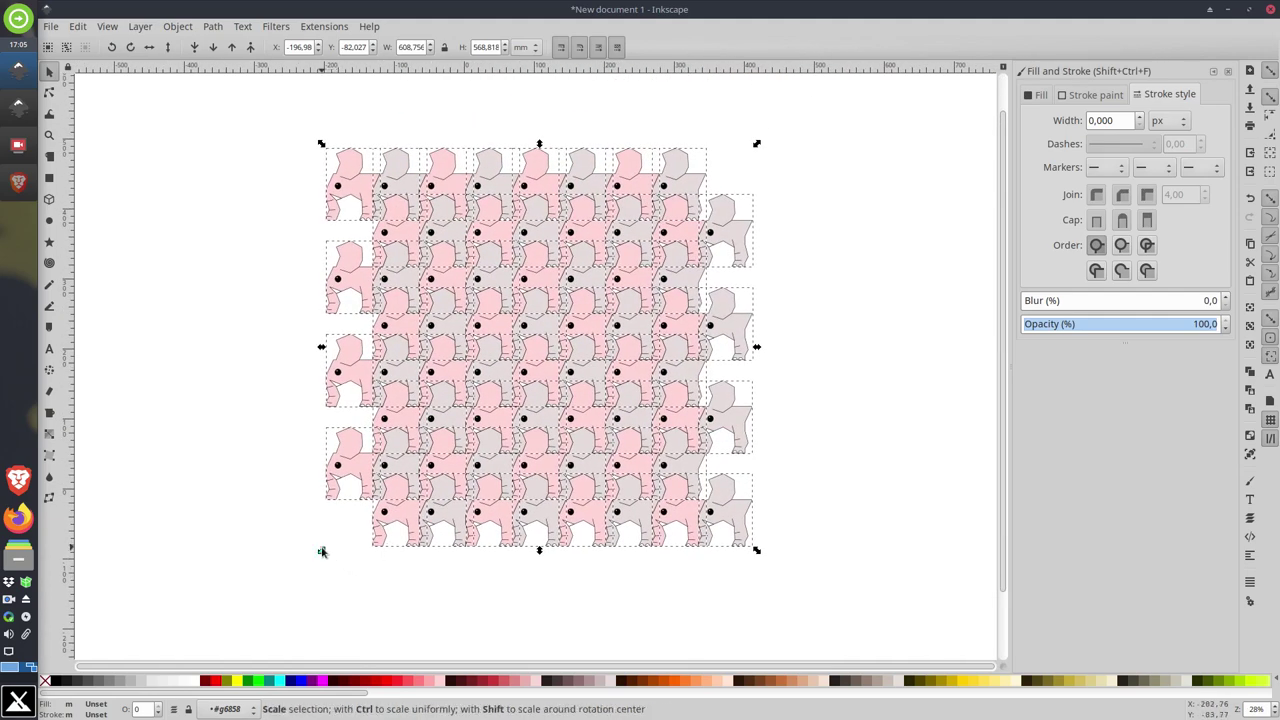
Step: Shrink the tessellation further to about 459 × 429 mm, recentre it over the page and deselect it
drag(321, 548, 415, 453)
drag(661, 260, 601, 329)
drag(711, 305, 712, 305)
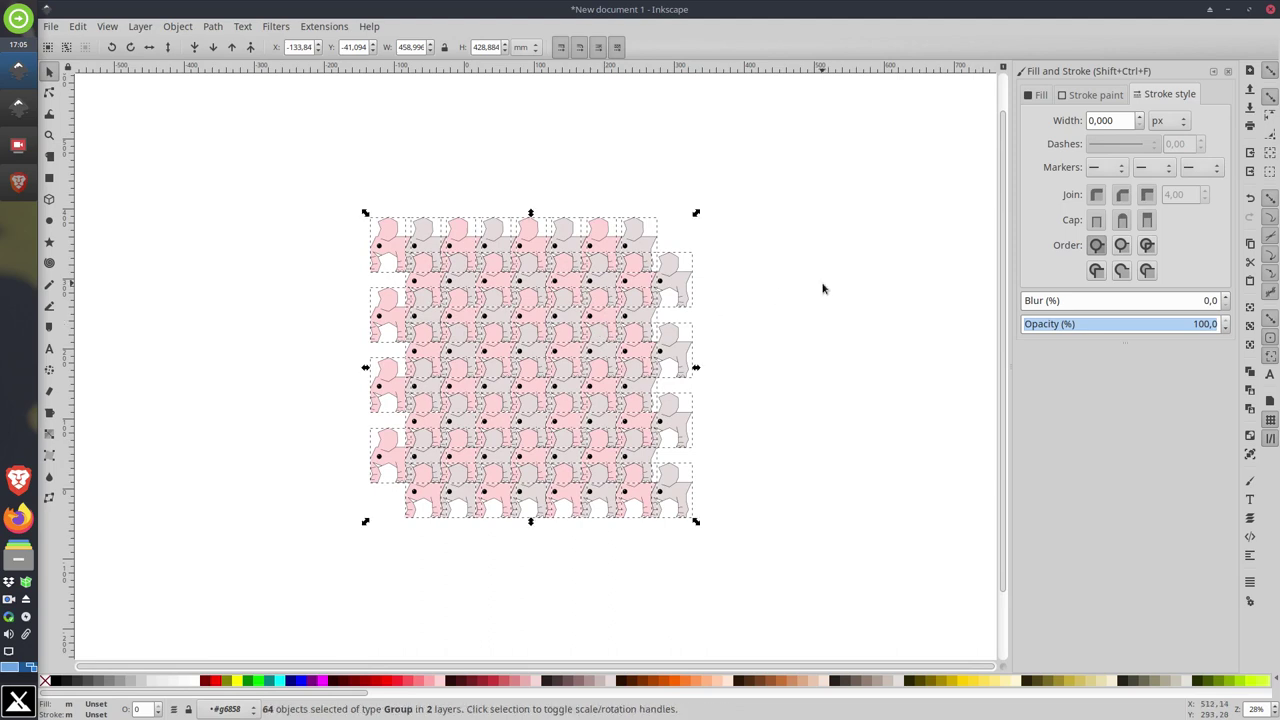
click(822, 289)
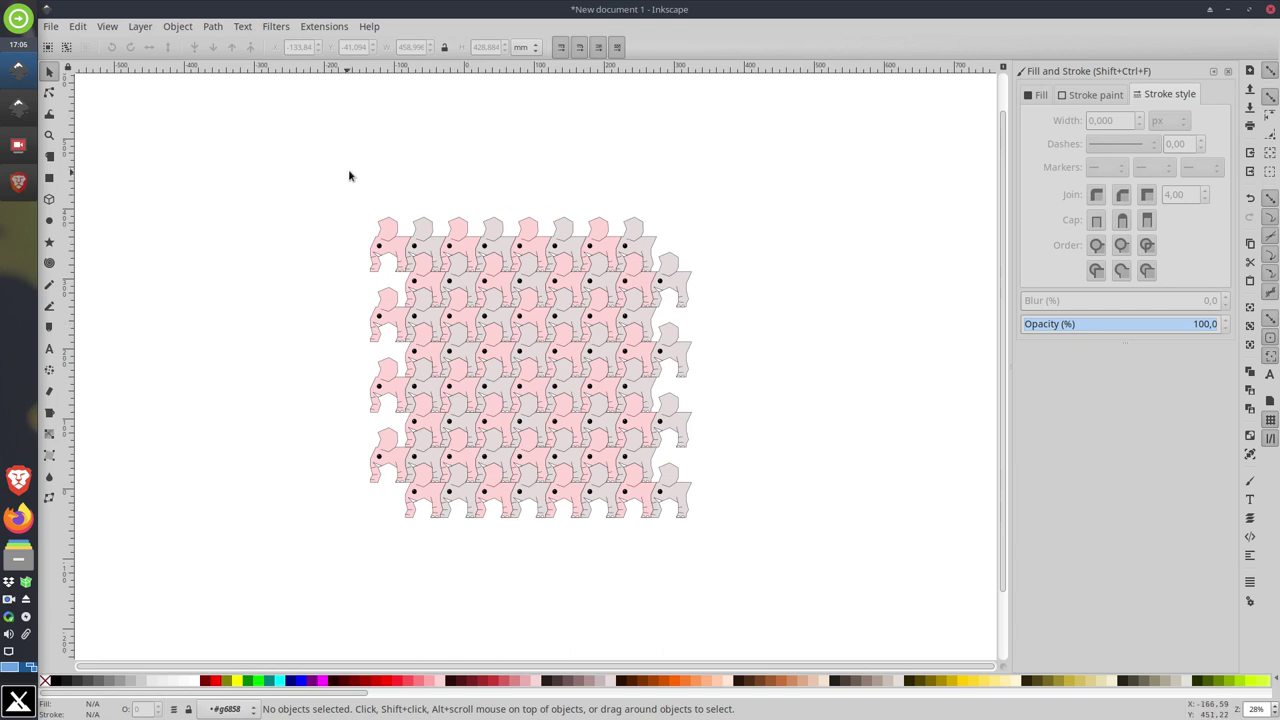
Step: Save the drawing as elfantes.svg in the actividades coronavirus folder
click(54, 30)
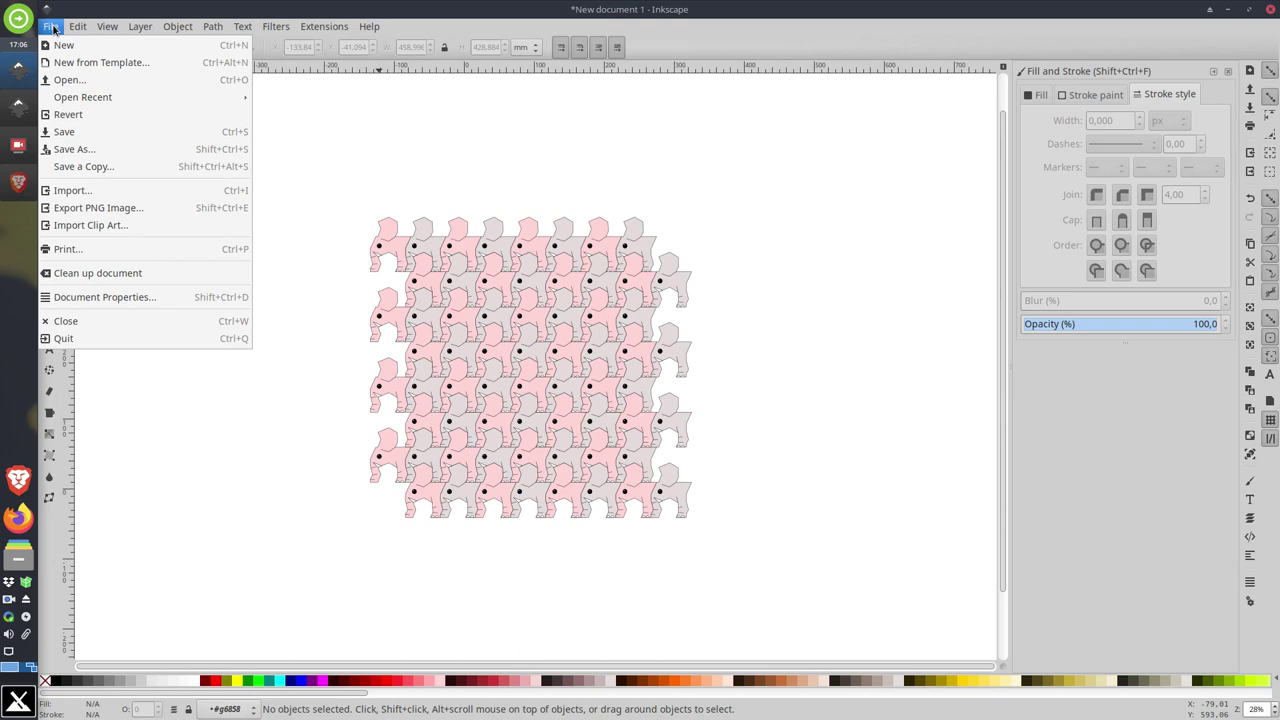
click(97, 149)
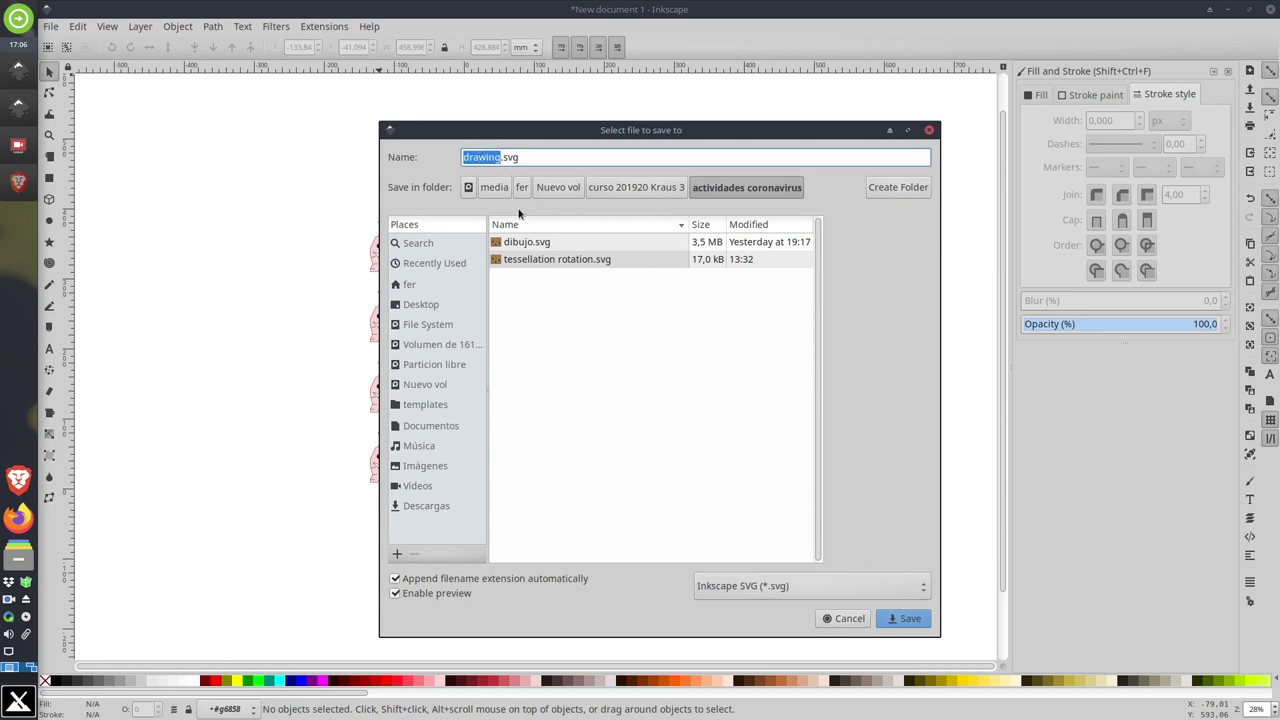
text(alefenates)
key(BackSpace)
key(BackSpace)
key(BackSpace)
key(BackSpace)
key(BackSpace)
text(elfa)
key(BackSpace)
click(917, 620)
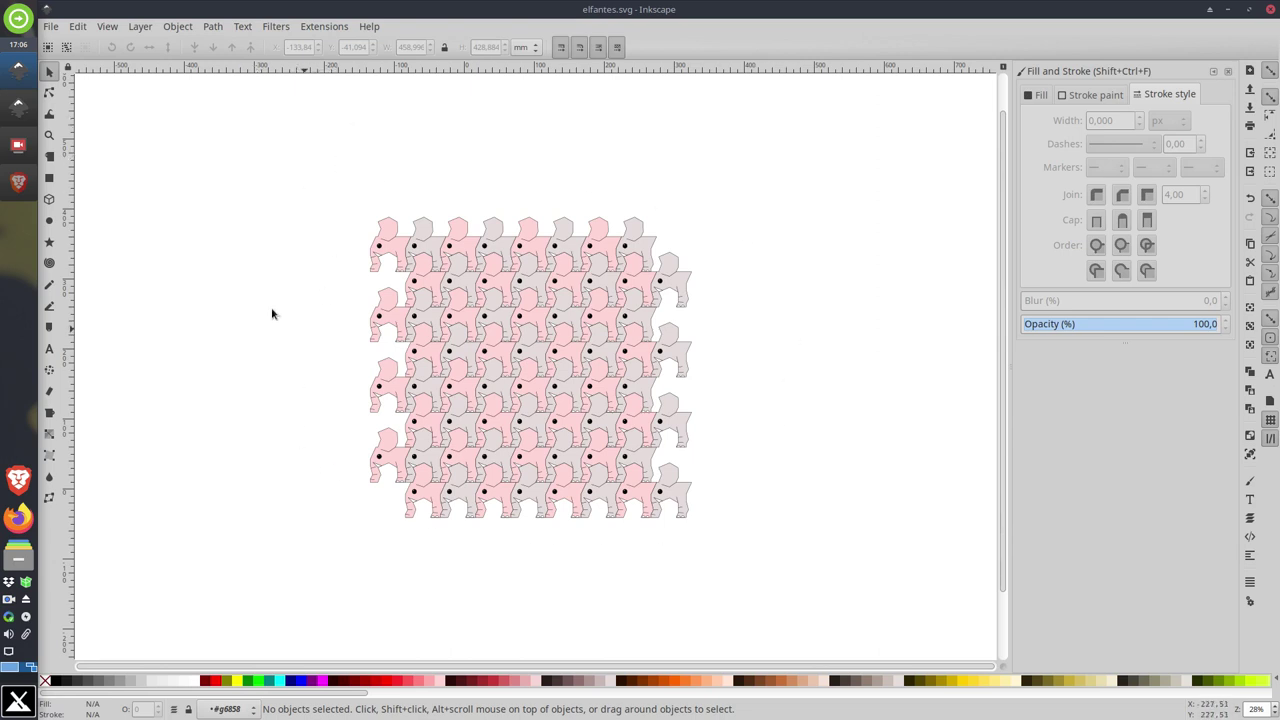
Step: Shift the whole tessellation slightly right and down over the page, and set the PNG export area to the page
click(50, 26)
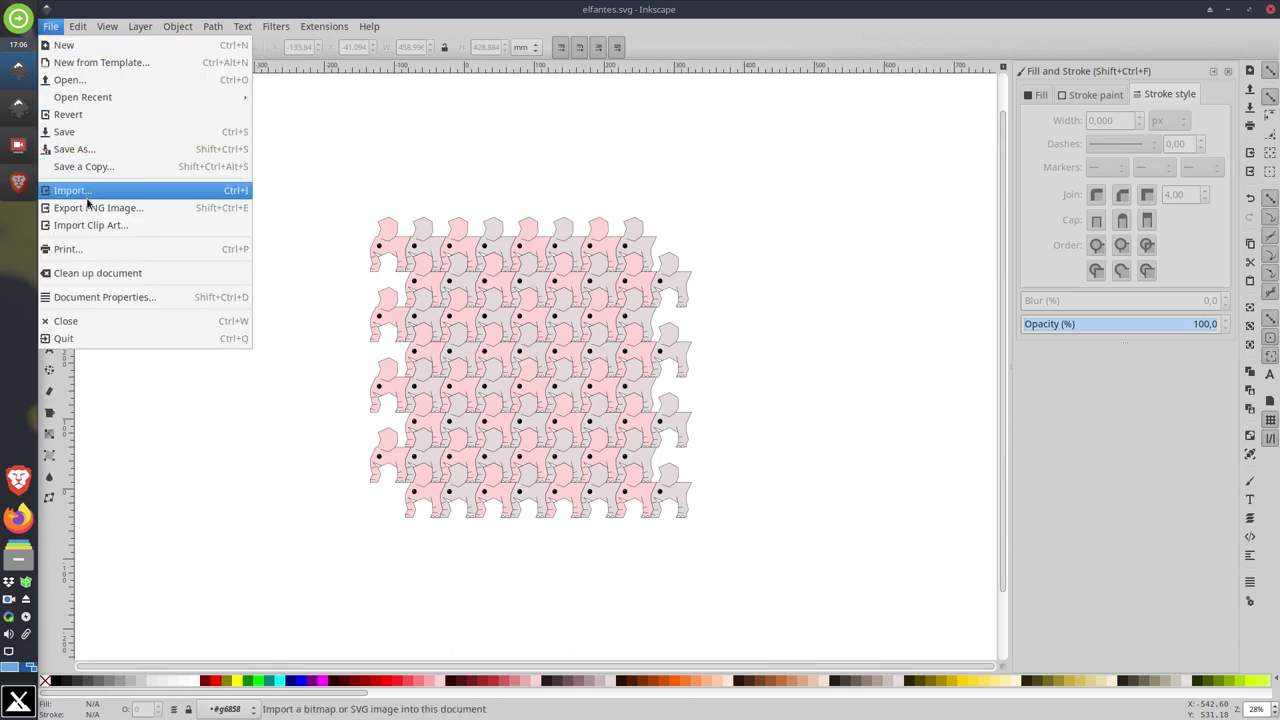
click(155, 210)
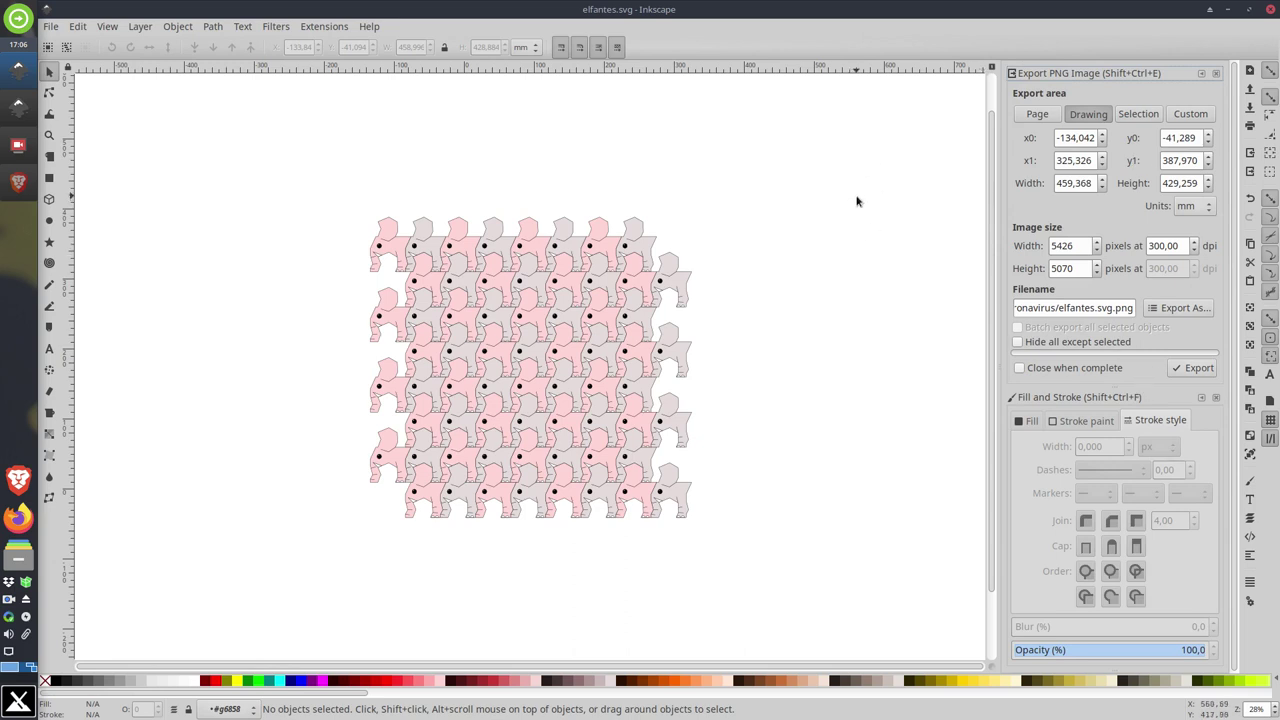
click(1037, 113)
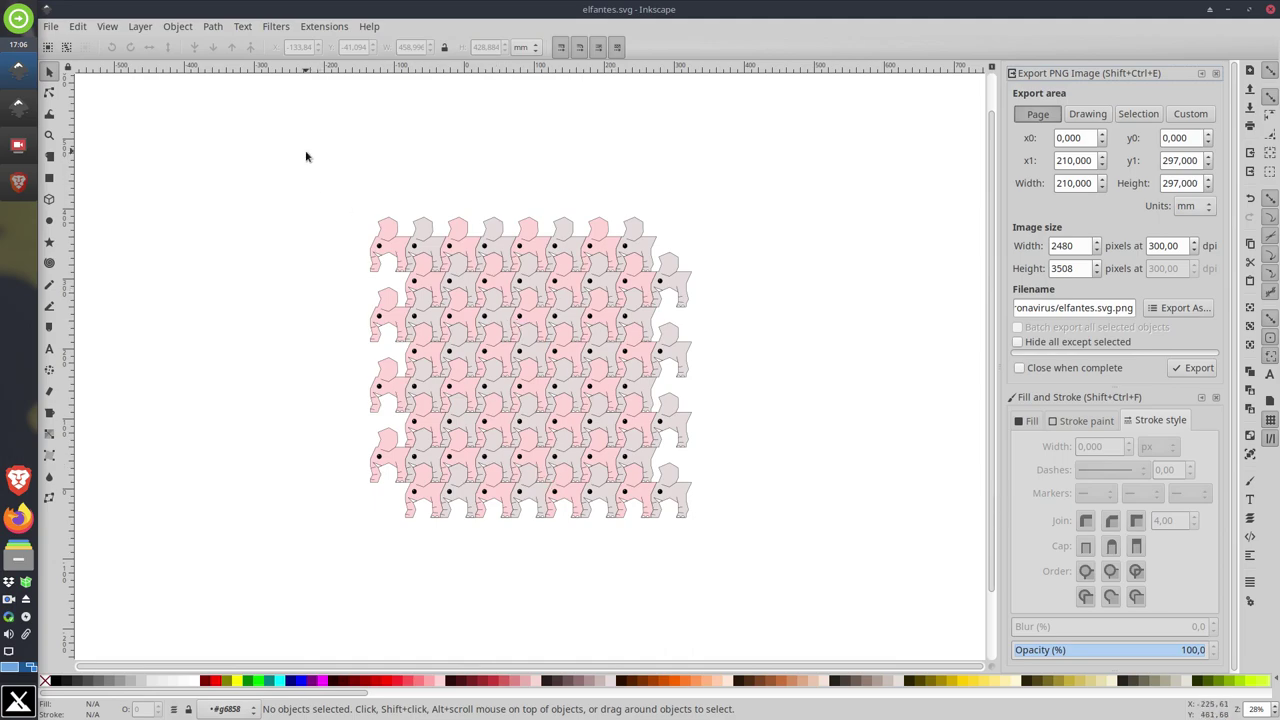
drag(306, 156, 817, 546)
mouse_move(462, 400)
mouse_down()
mouse_move(742, 345)
mouse_move(555, 370)
mouse_move(520, 400)
mouse_move(472, 412)
mouse_up()
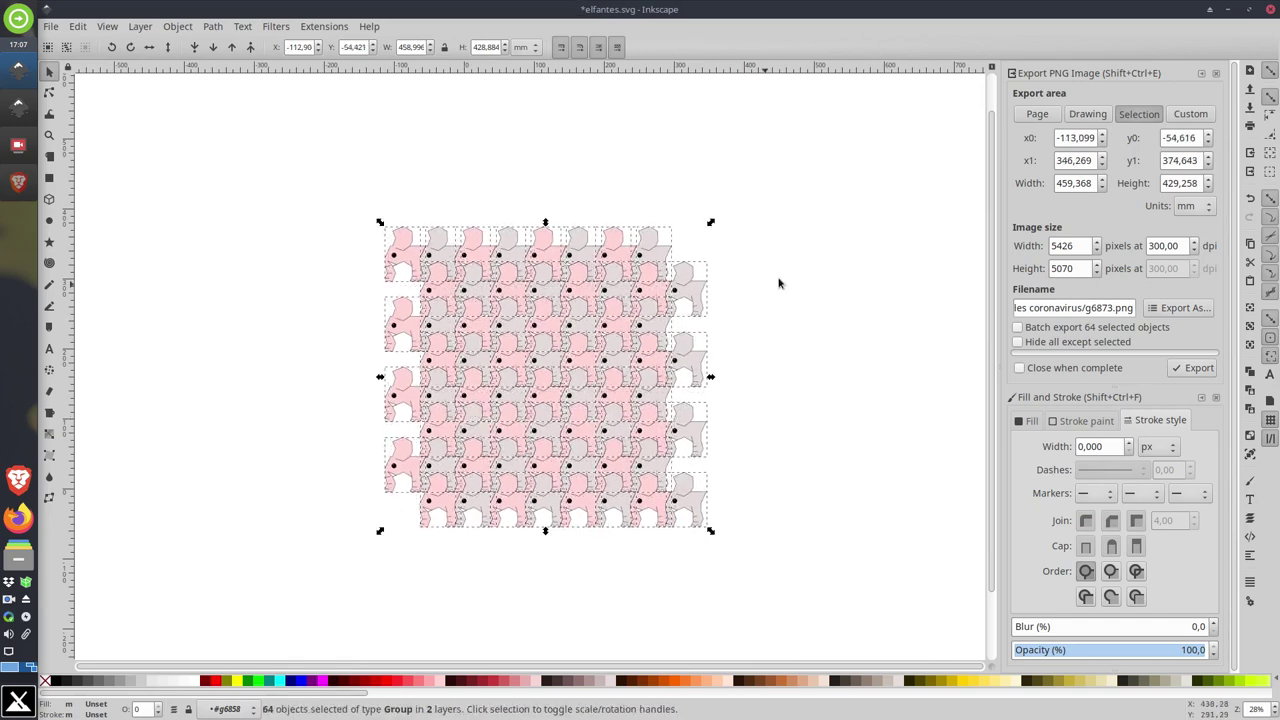
click(1040, 113)
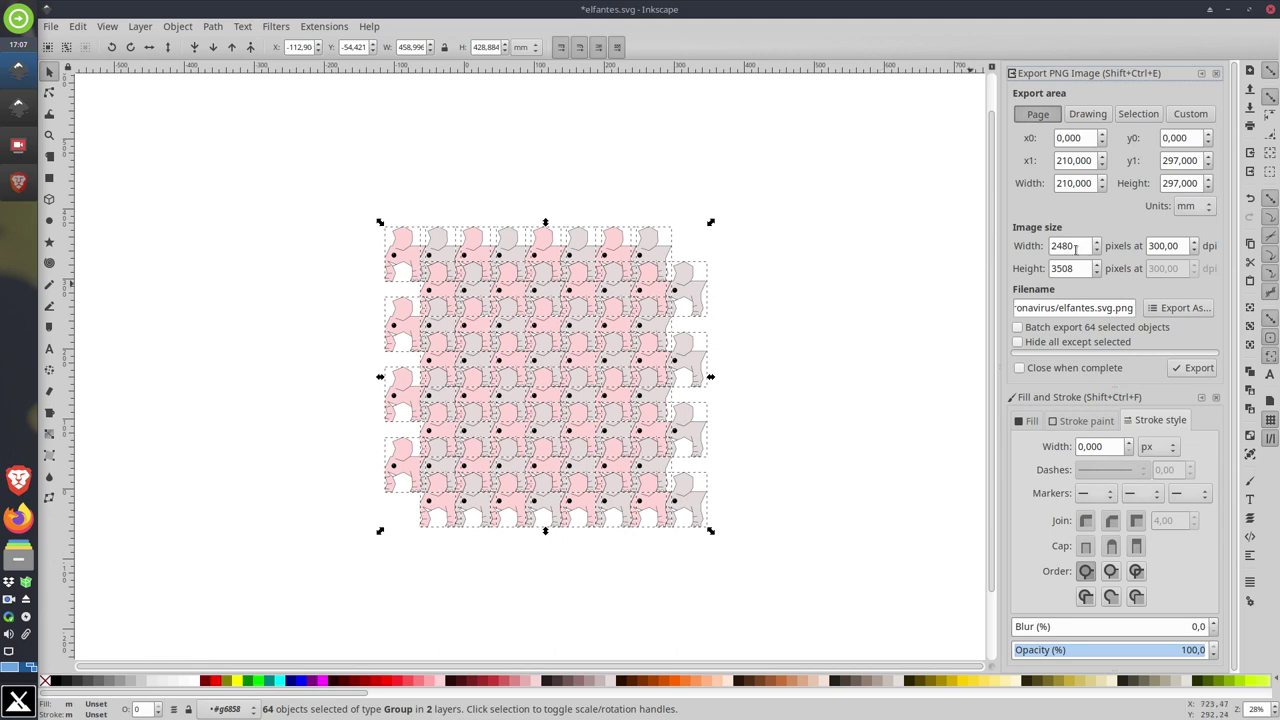
Step: Export the page as elefantes.png to the actividades coronavirus folder
click(1180, 308)
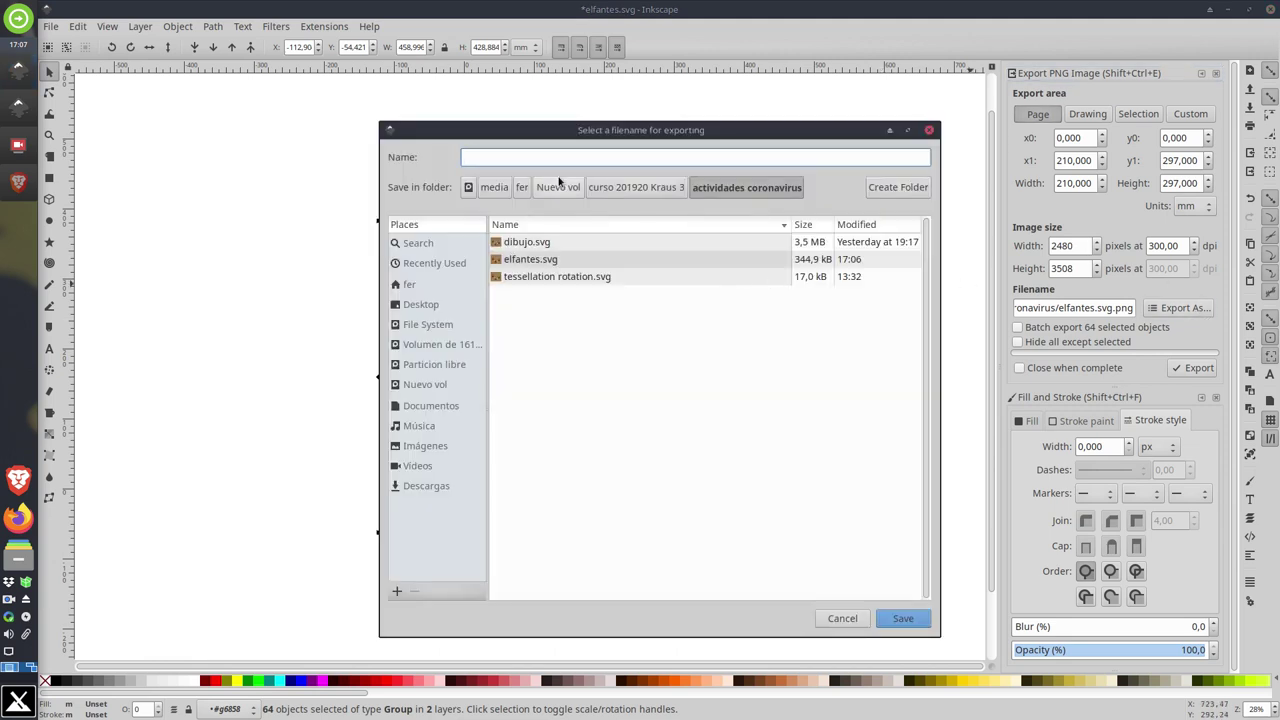
text(elefantes.png)
click(903, 618)
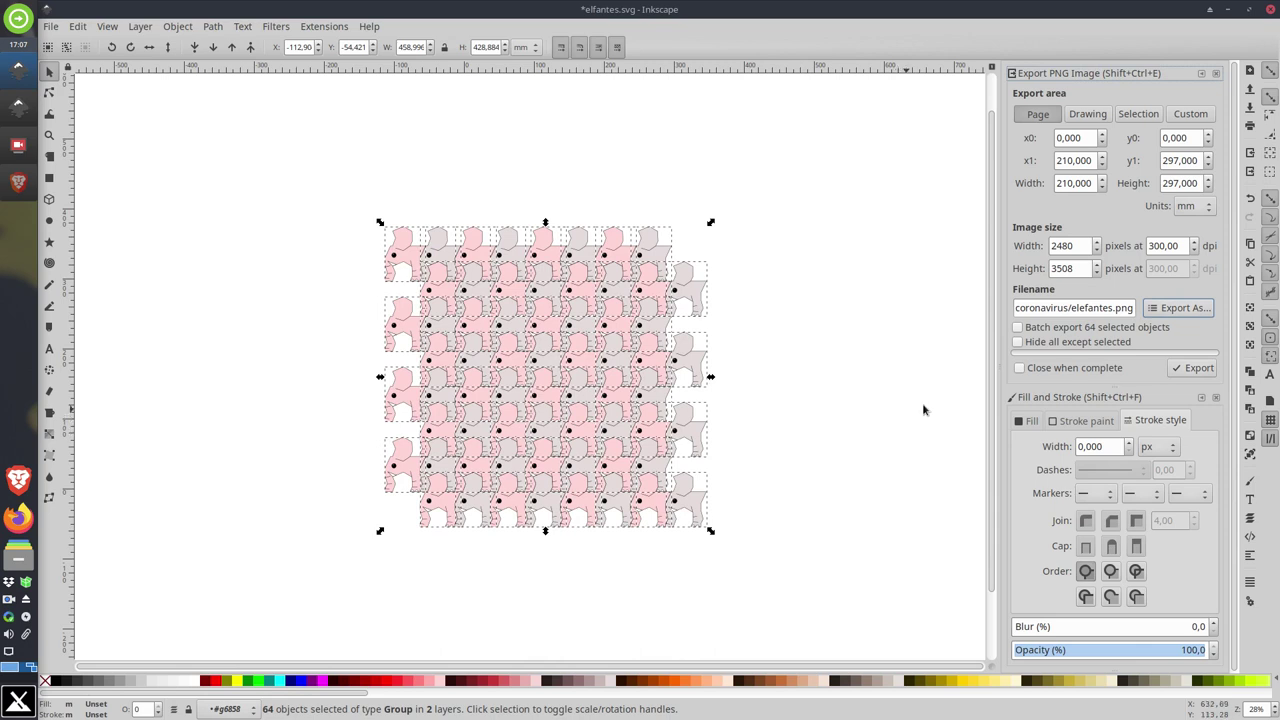
click(1190, 369)
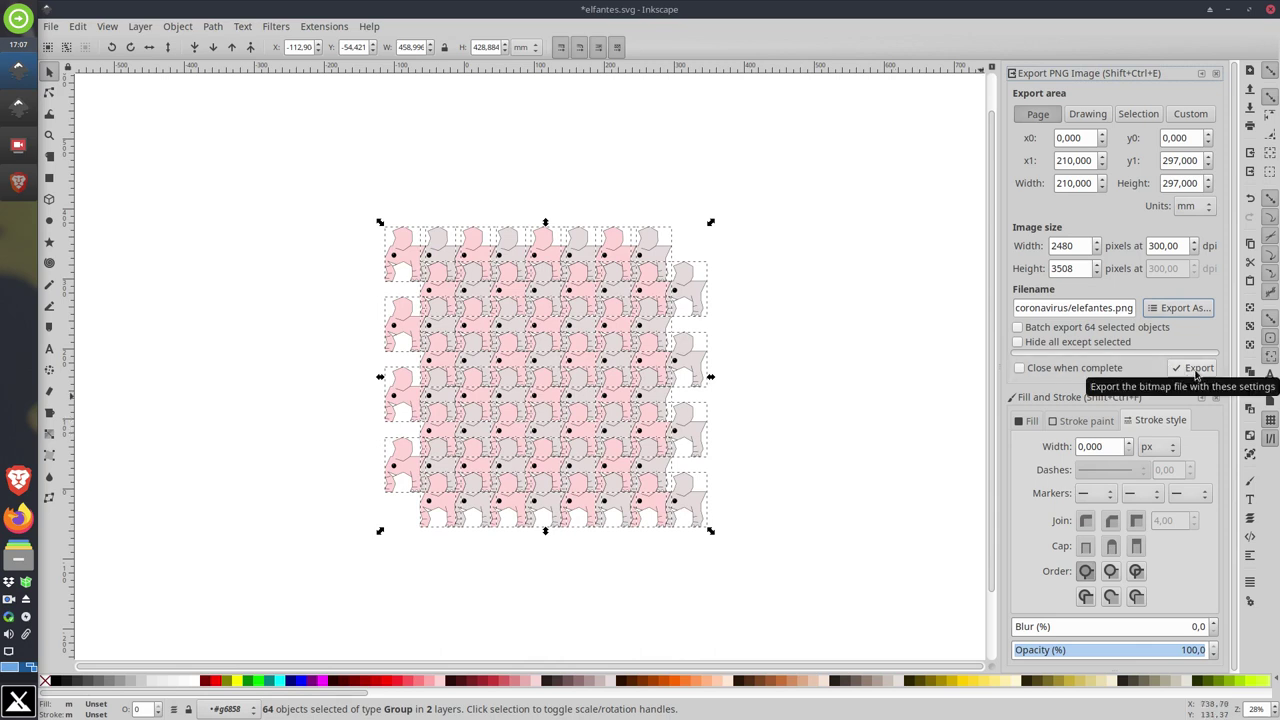
click(1195, 372)
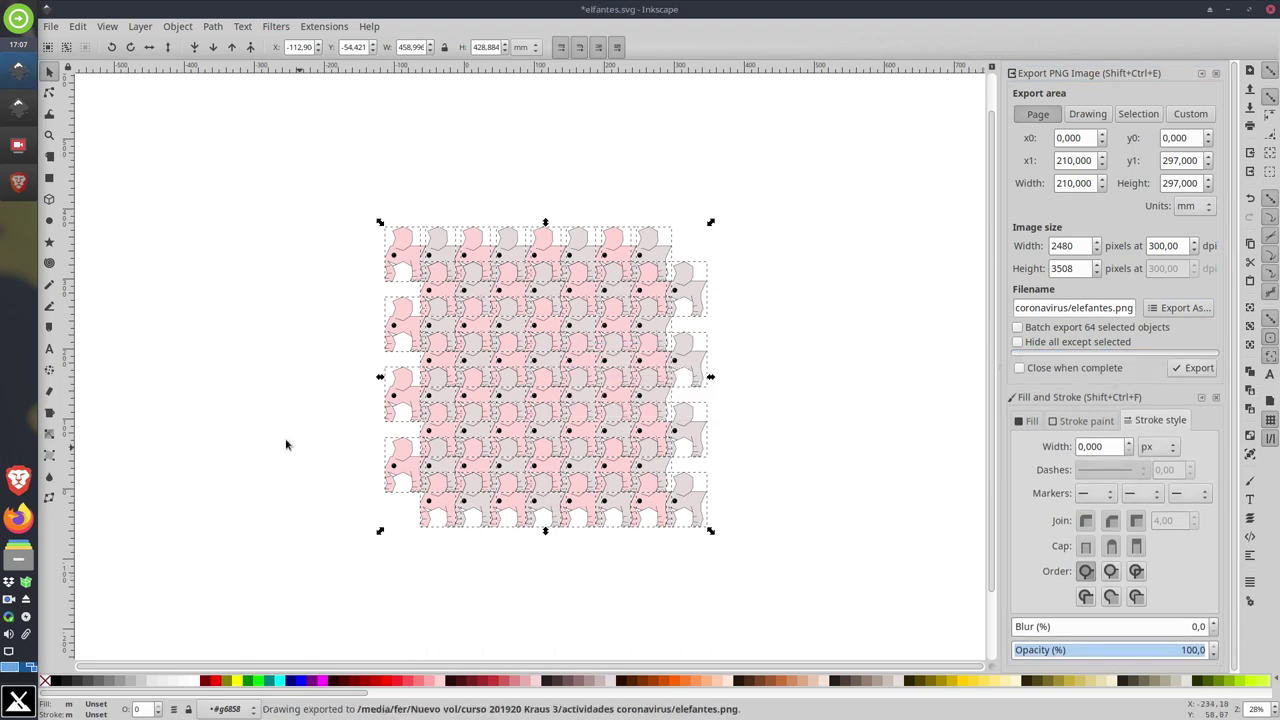
click(16, 556)
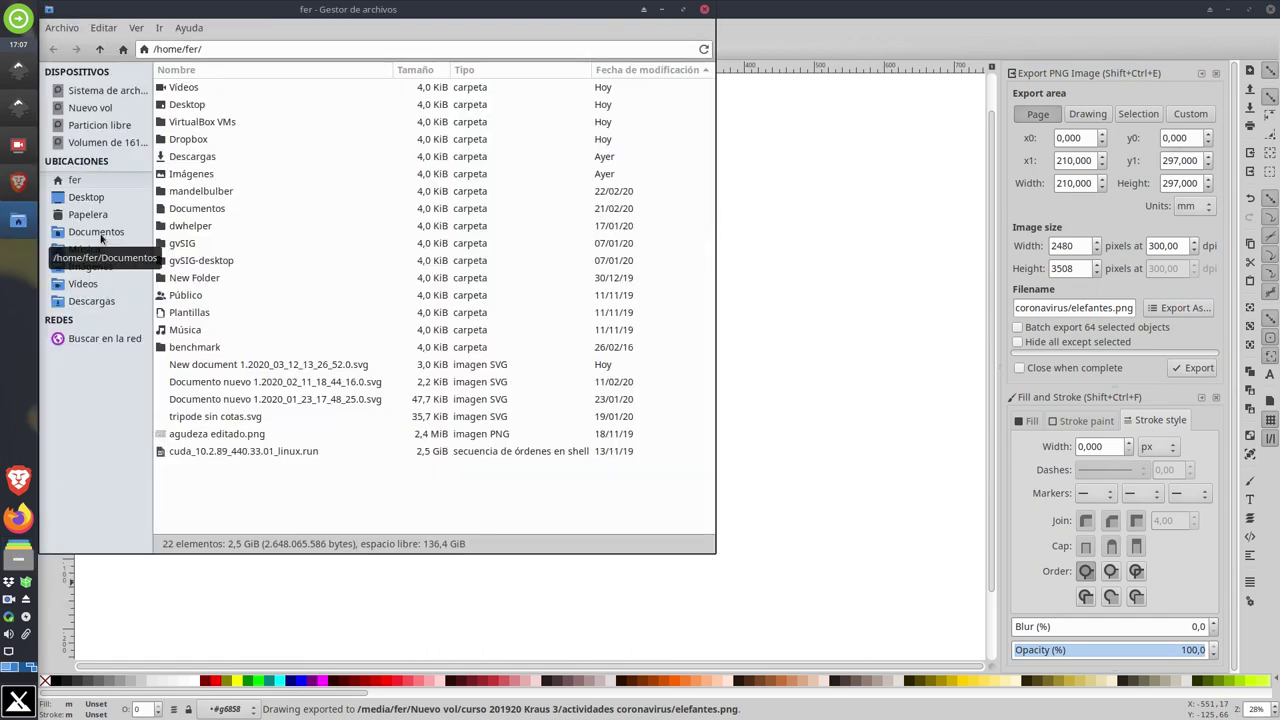
click(89, 266)
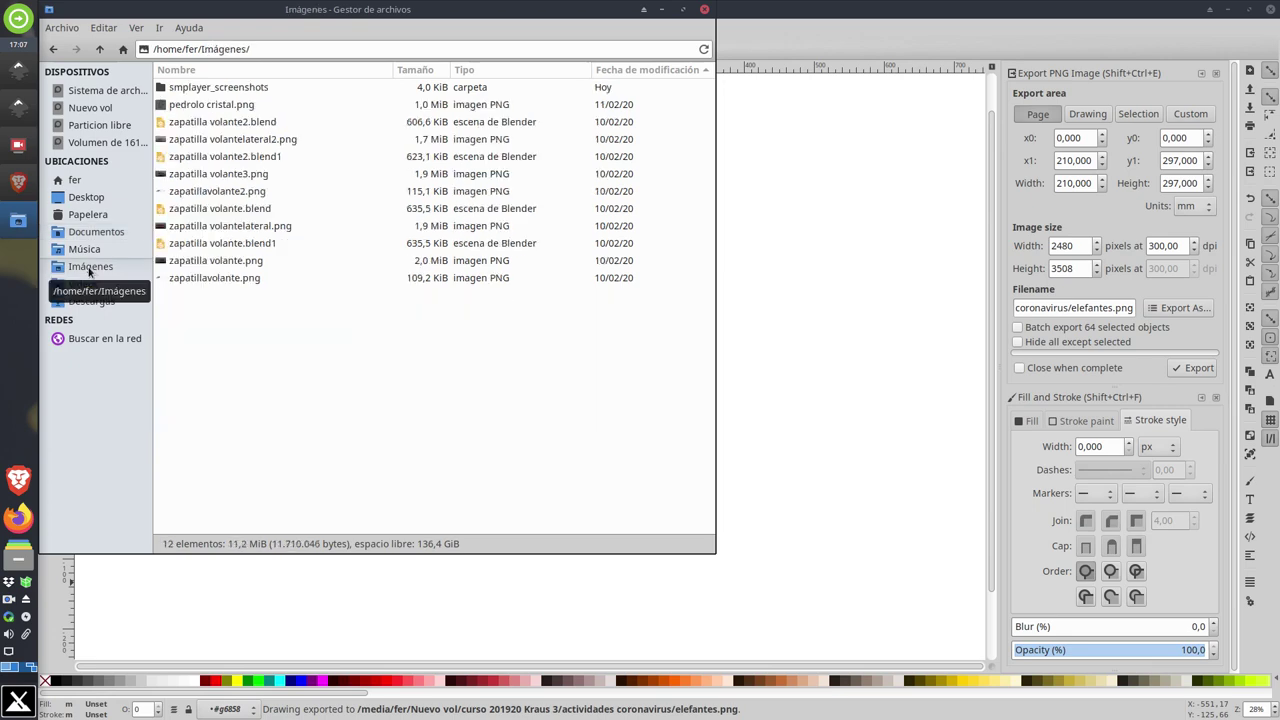
double_click(206, 89)
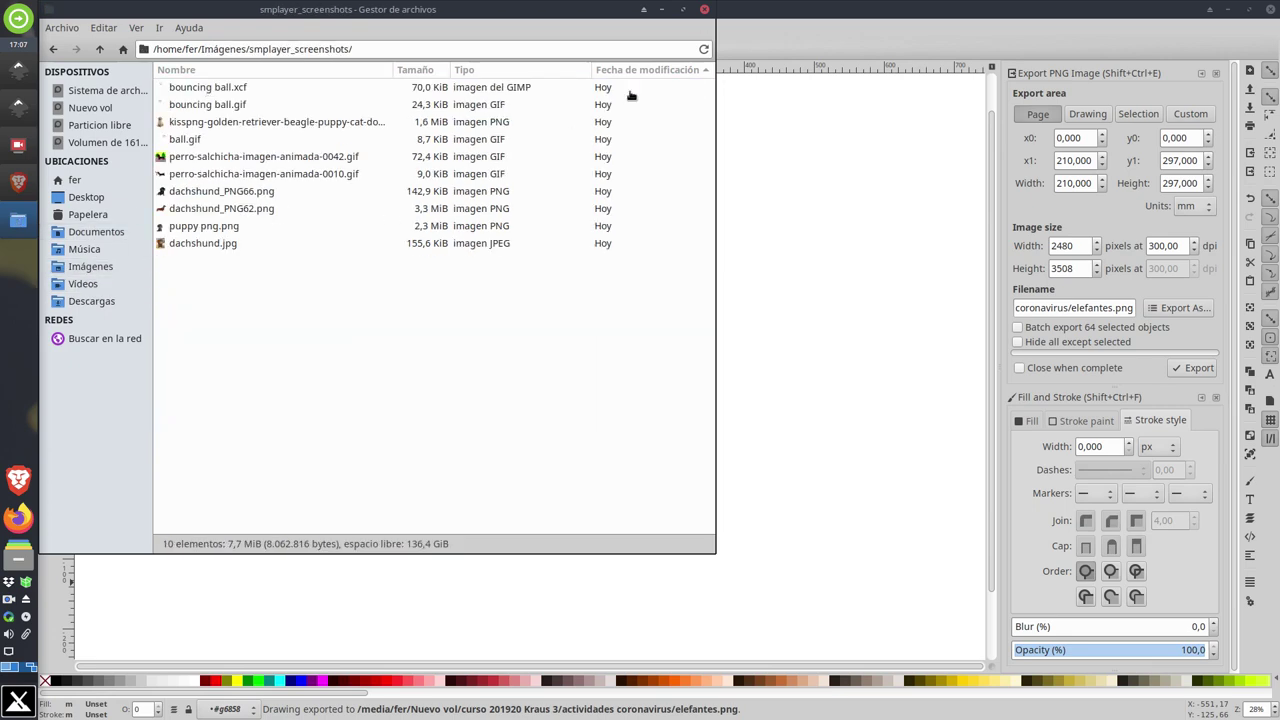
click(661, 9)
Step: Check the PNG's export folder, then switch to the file manager, show the Nuevo vol drive and widen its name column
click(1180, 308)
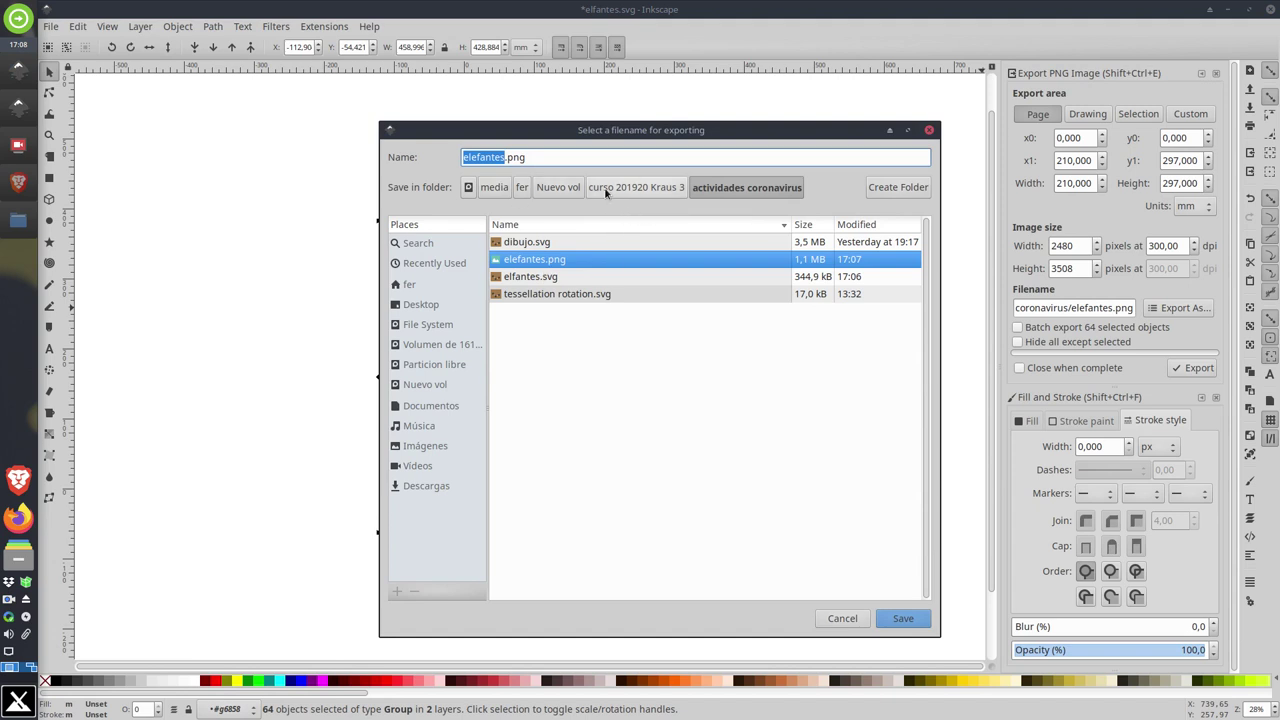
click(18, 556)
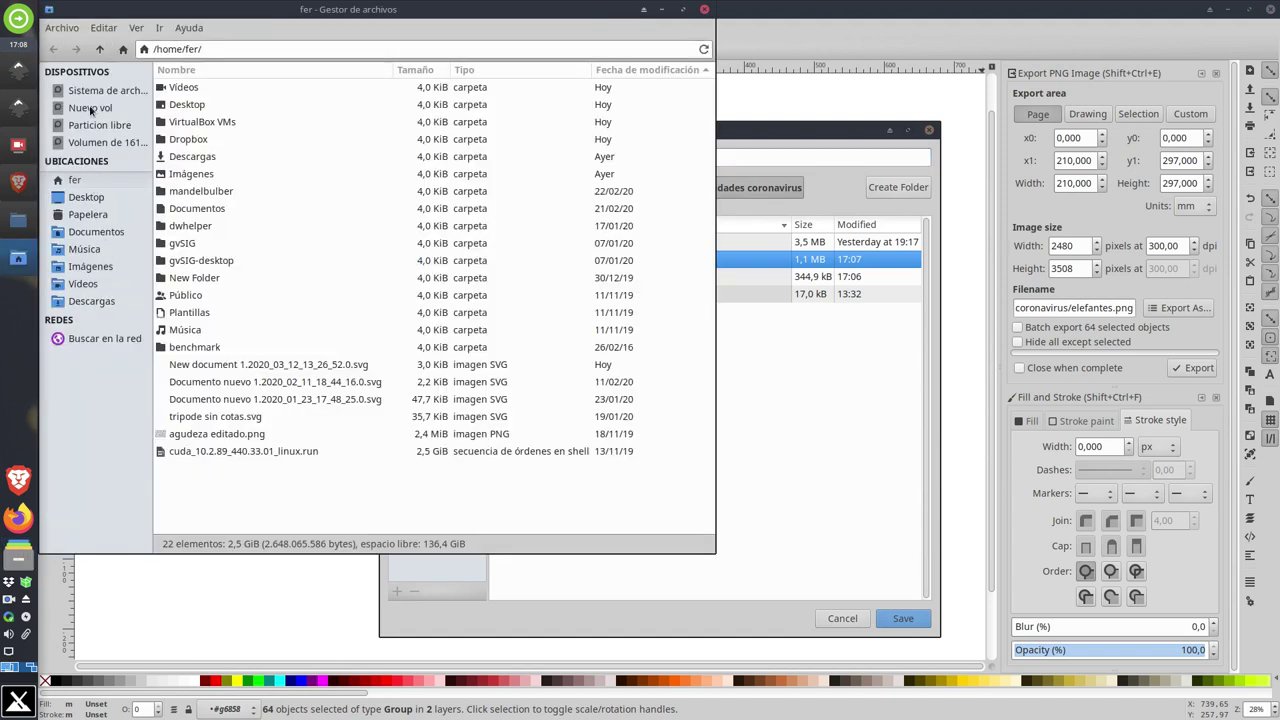
click(90, 107)
click(188, 122)
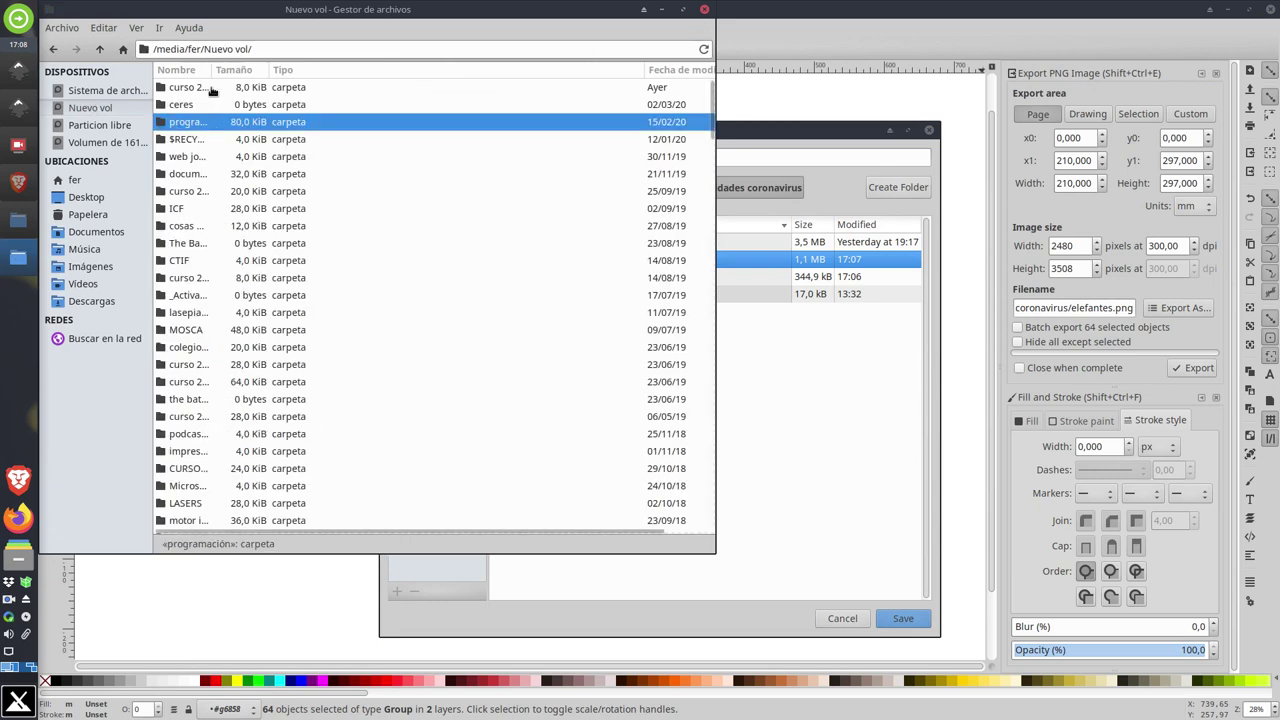
drag(212, 68, 345, 70)
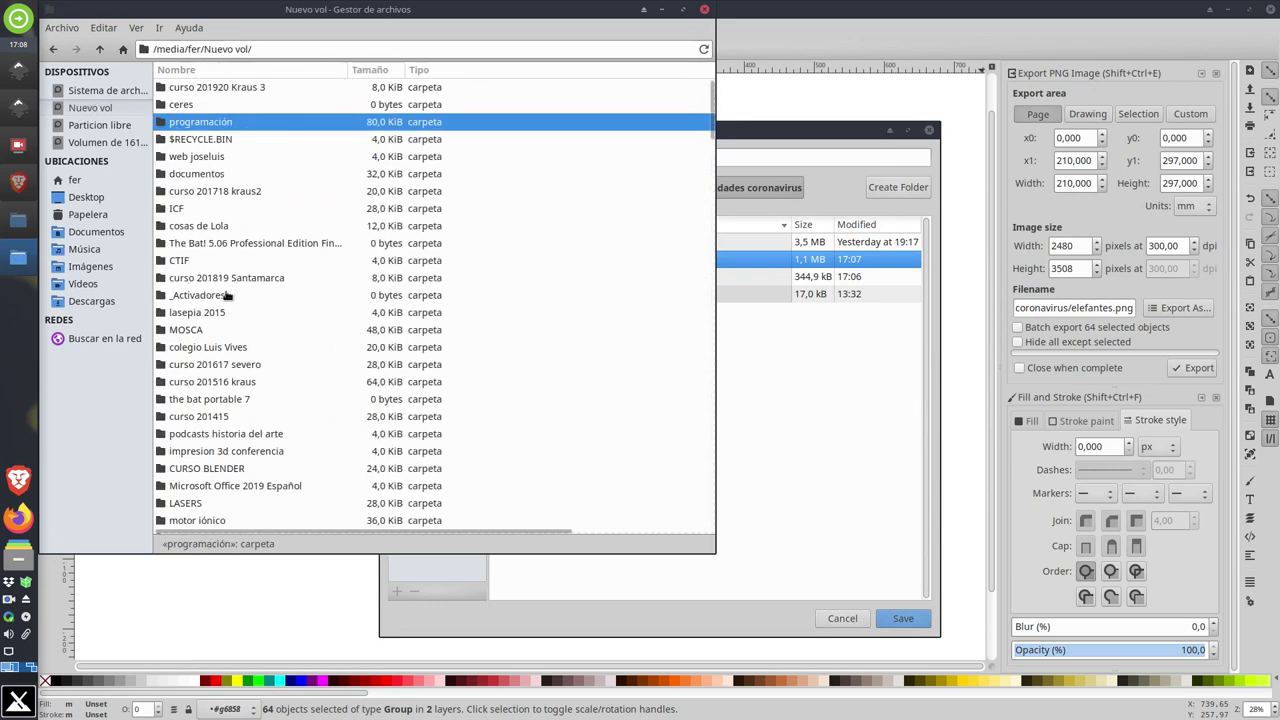
Step: Open elefantes.png from curso 201920 Kraus 3/actividades coronavirus in the image viewer and view the full page
double_click(203, 87)
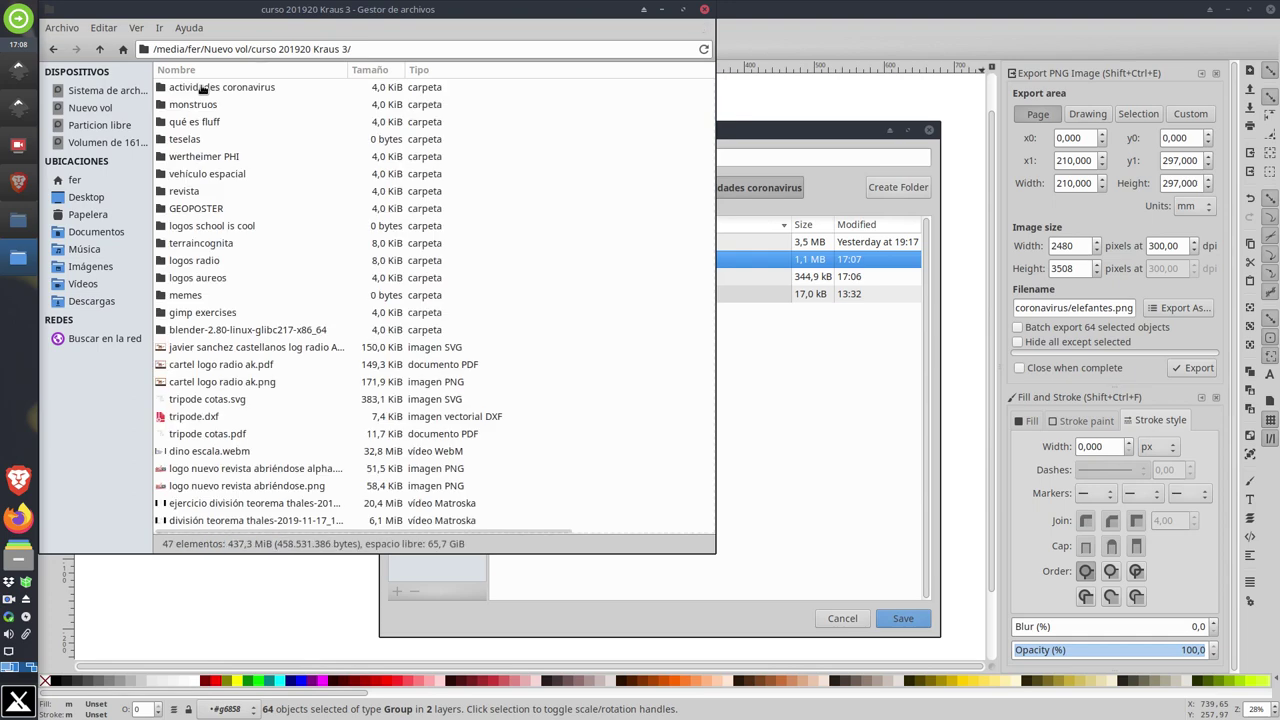
double_click(201, 88)
double_click(201, 88)
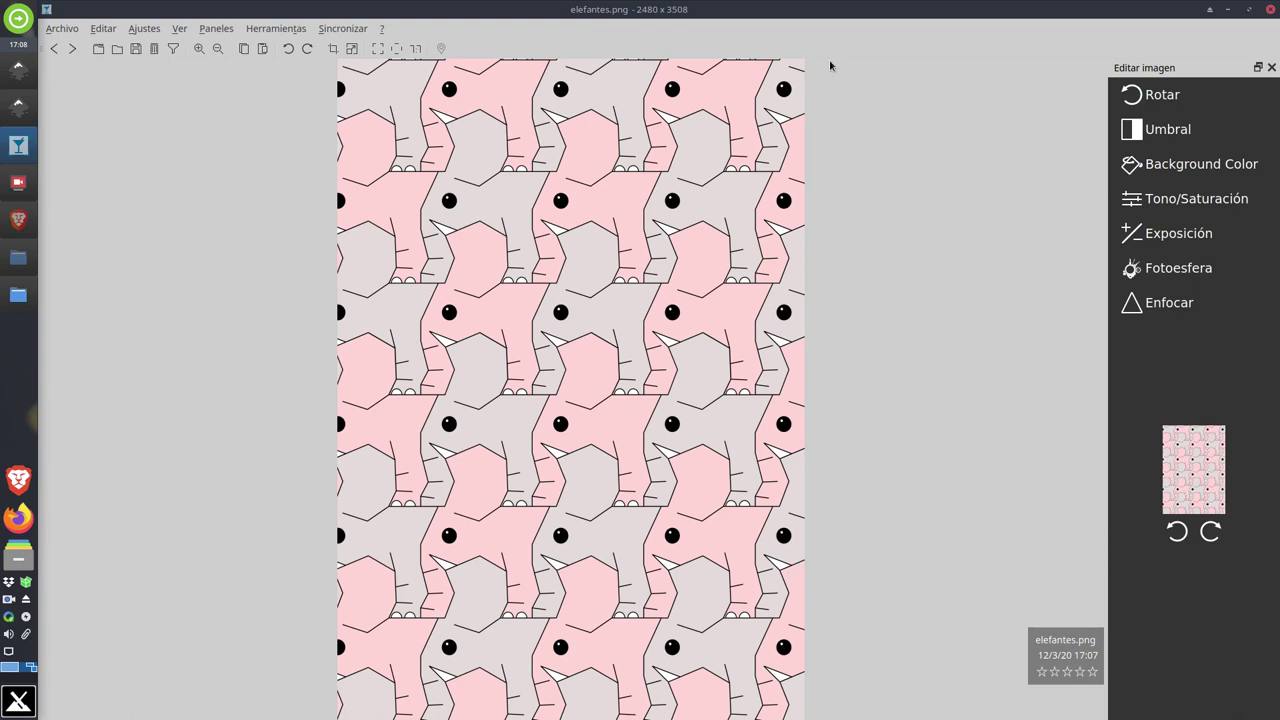
scroll(841, 507, down, 1)
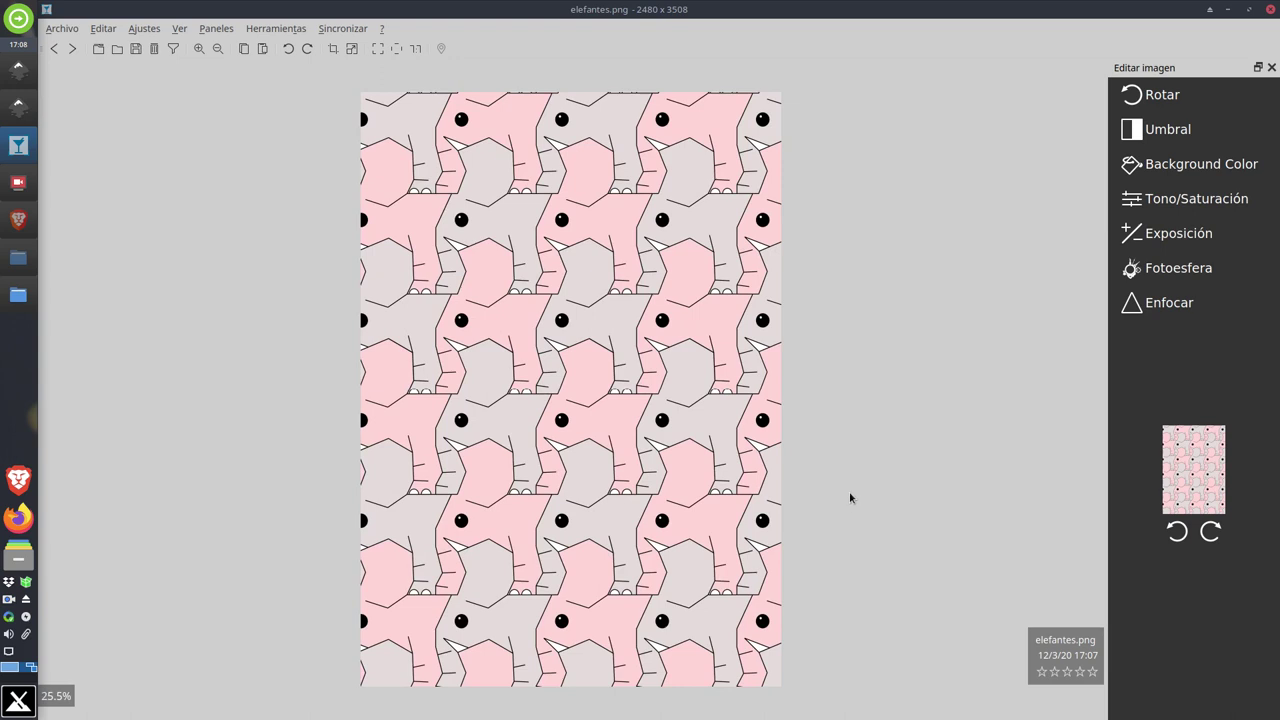